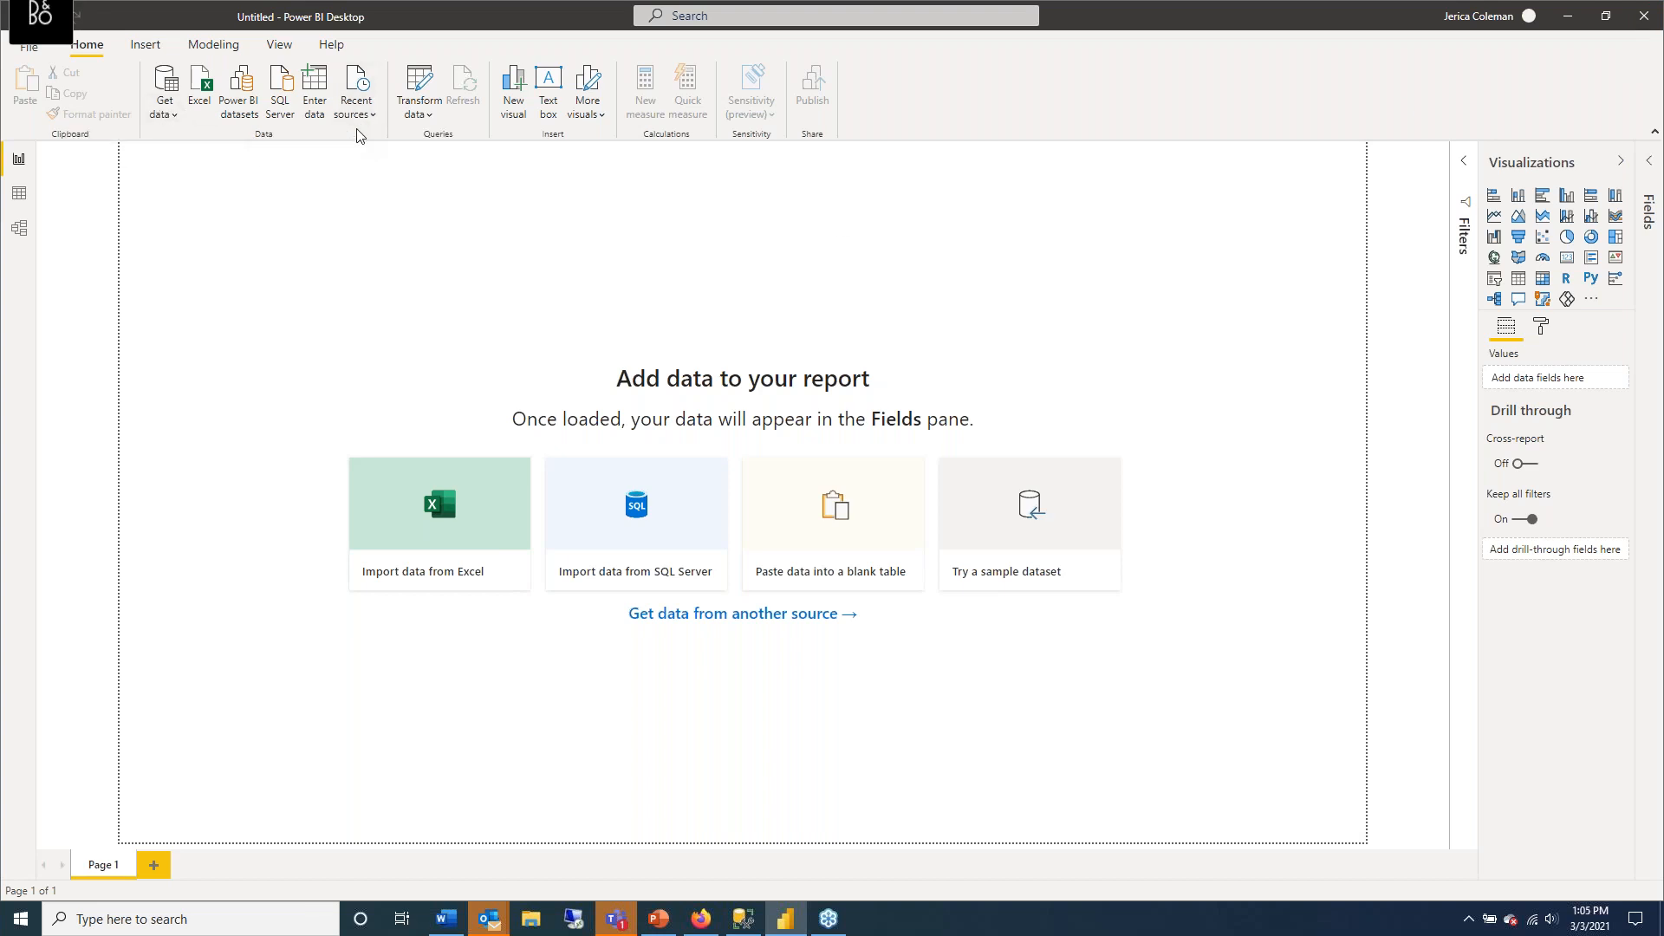
Open the full Get Data connector list and look through all available data sources.
click(176, 124)
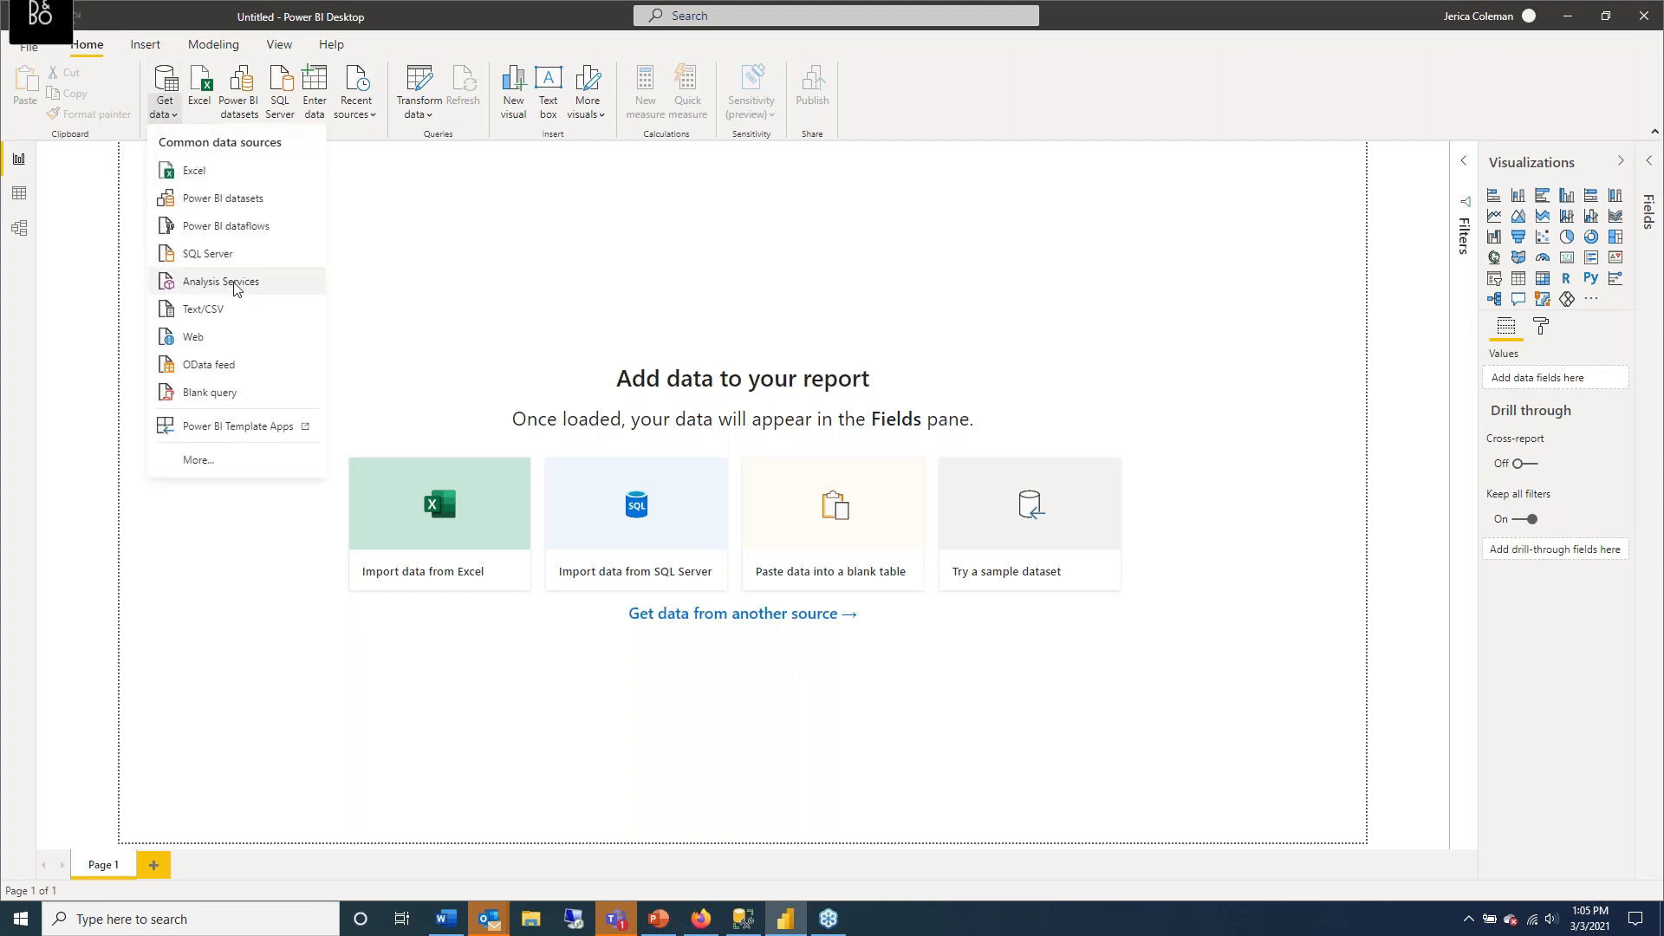
click(230, 460)
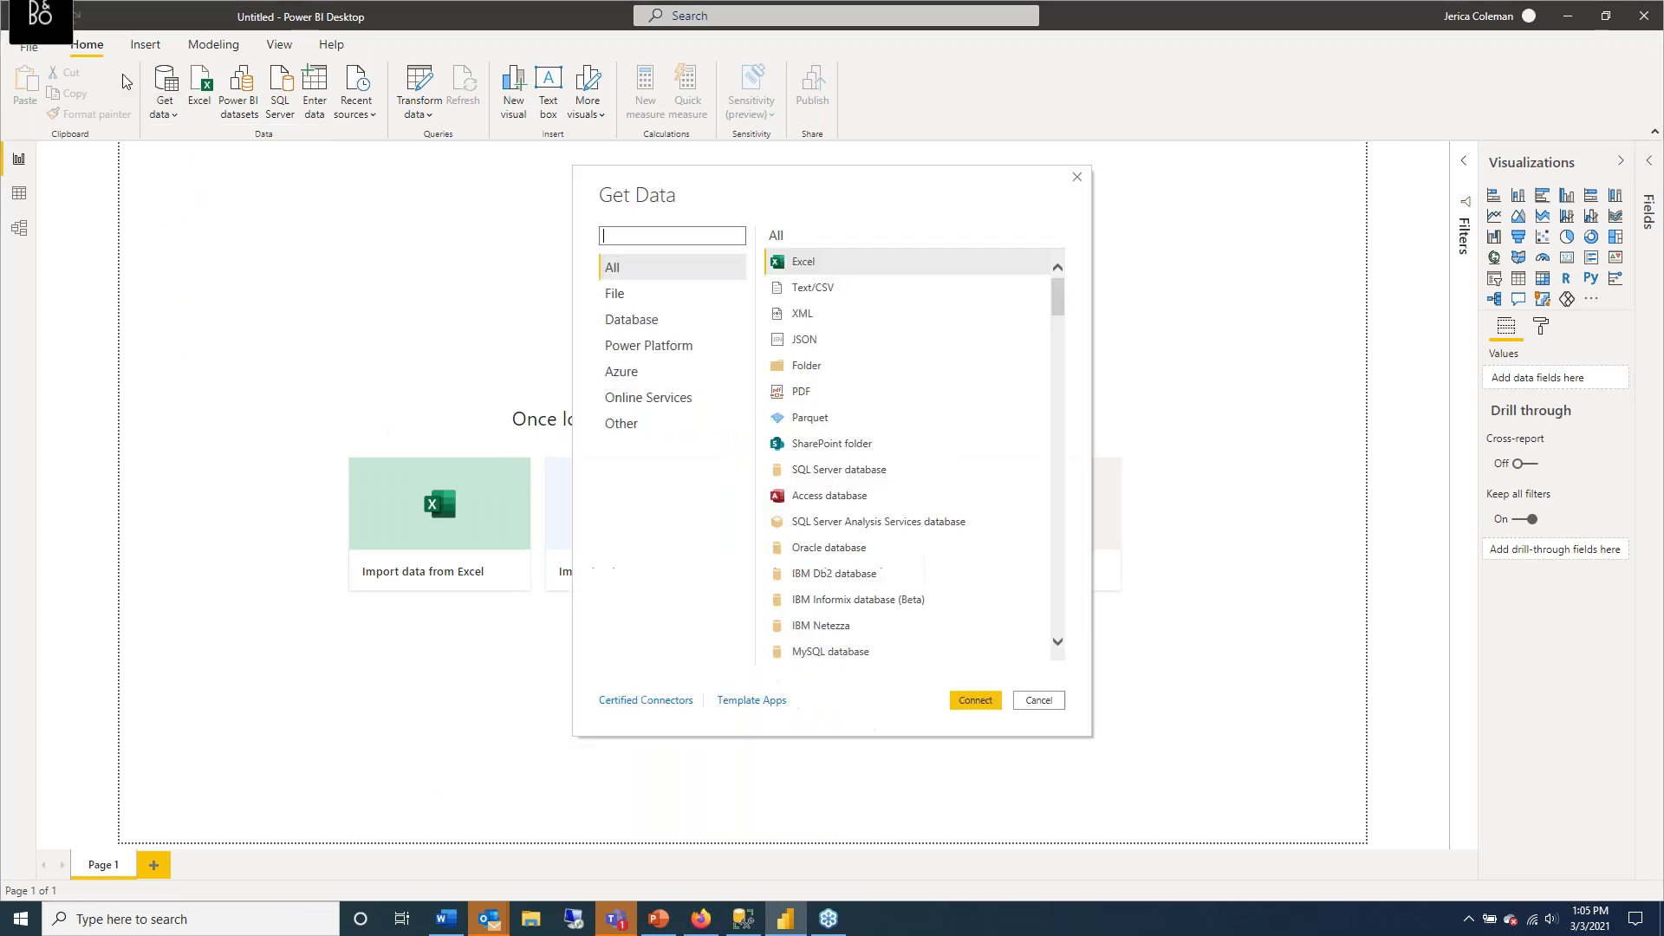
drag(821, 188, 761, 172)
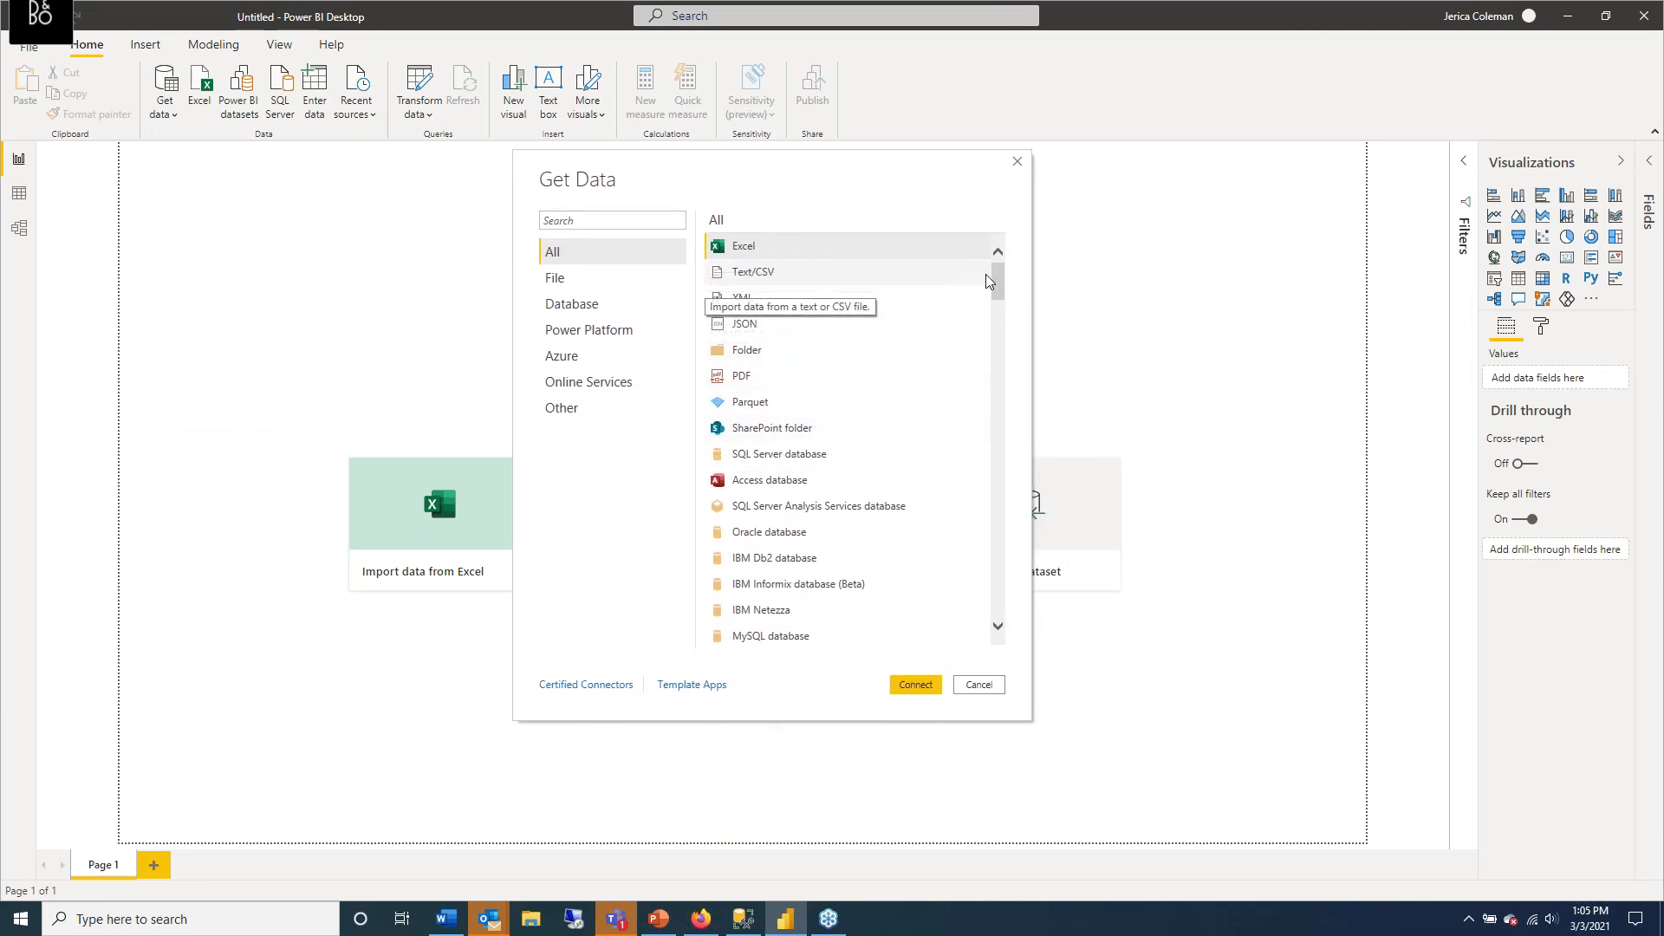
scroll(953, 457, down, 1)
scroll(954, 456, down, 5)
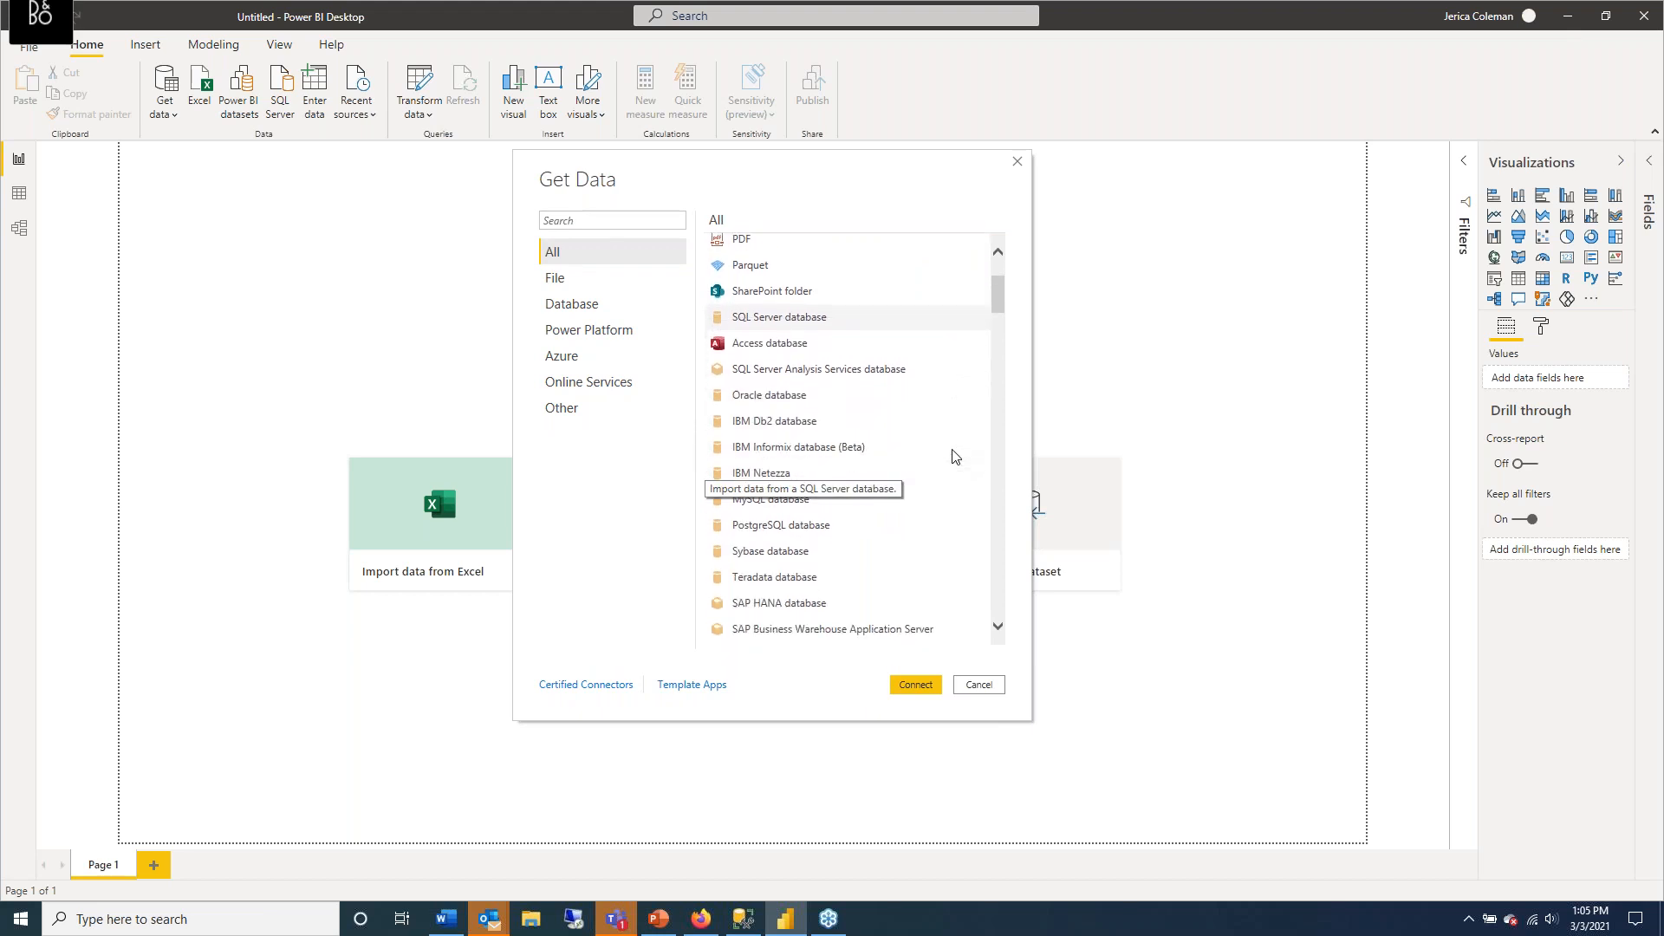
scroll(974, 505, down, 3)
scroll(988, 624, down, 2)
scroll(970, 618, down, 3)
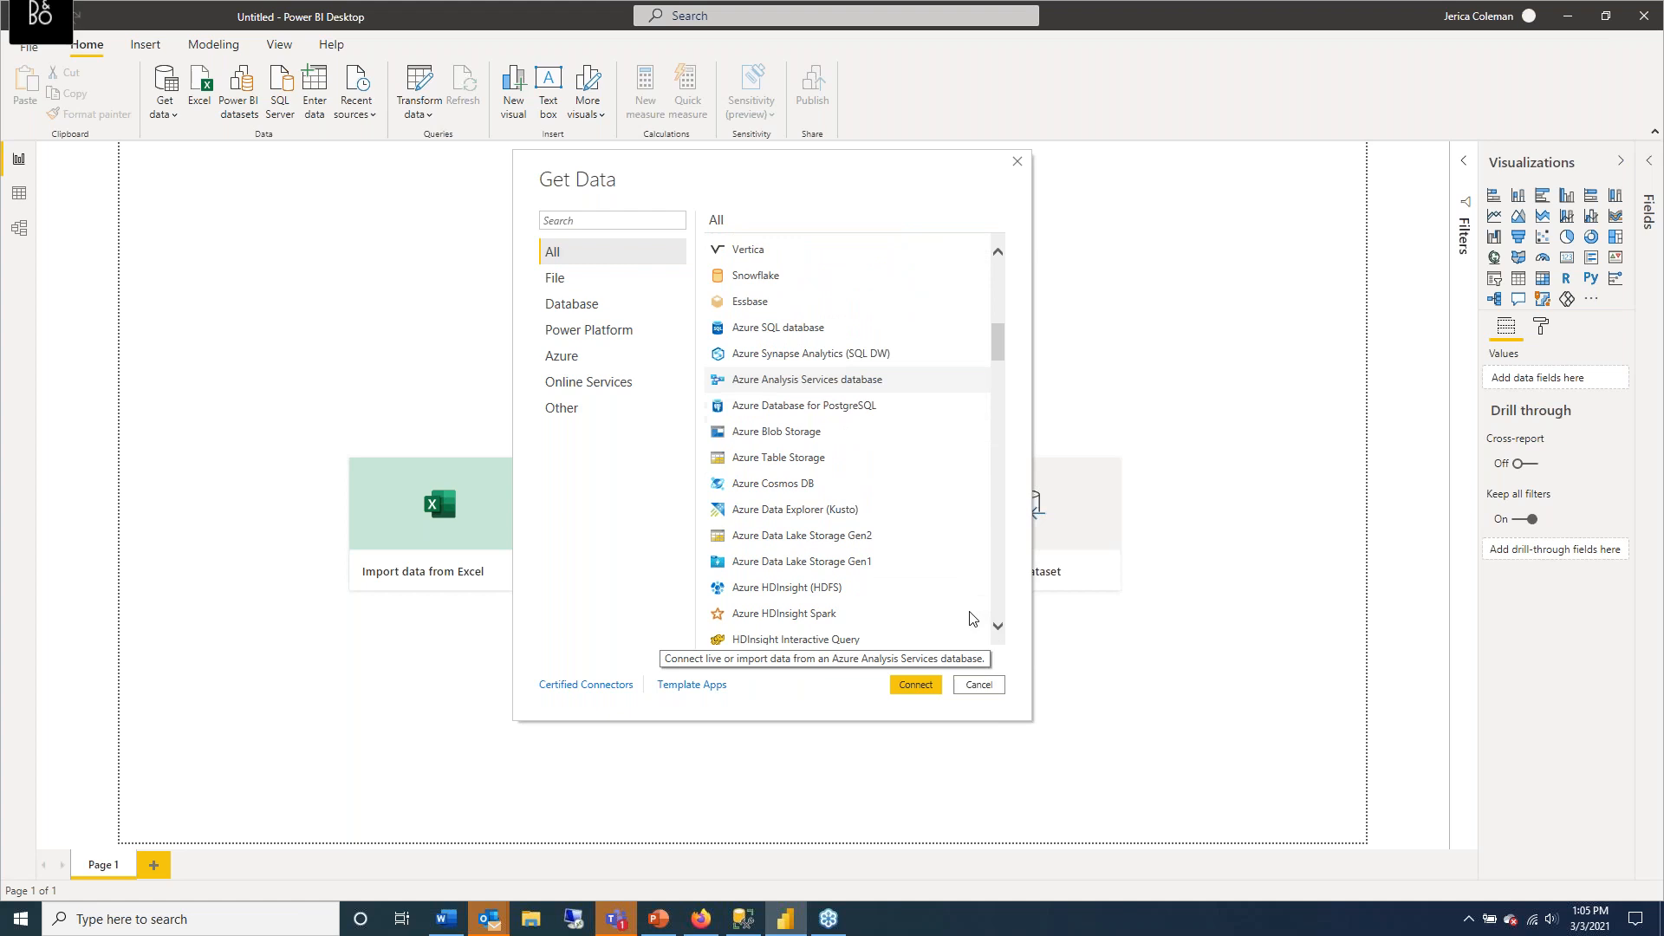
scroll(973, 618, down, 4)
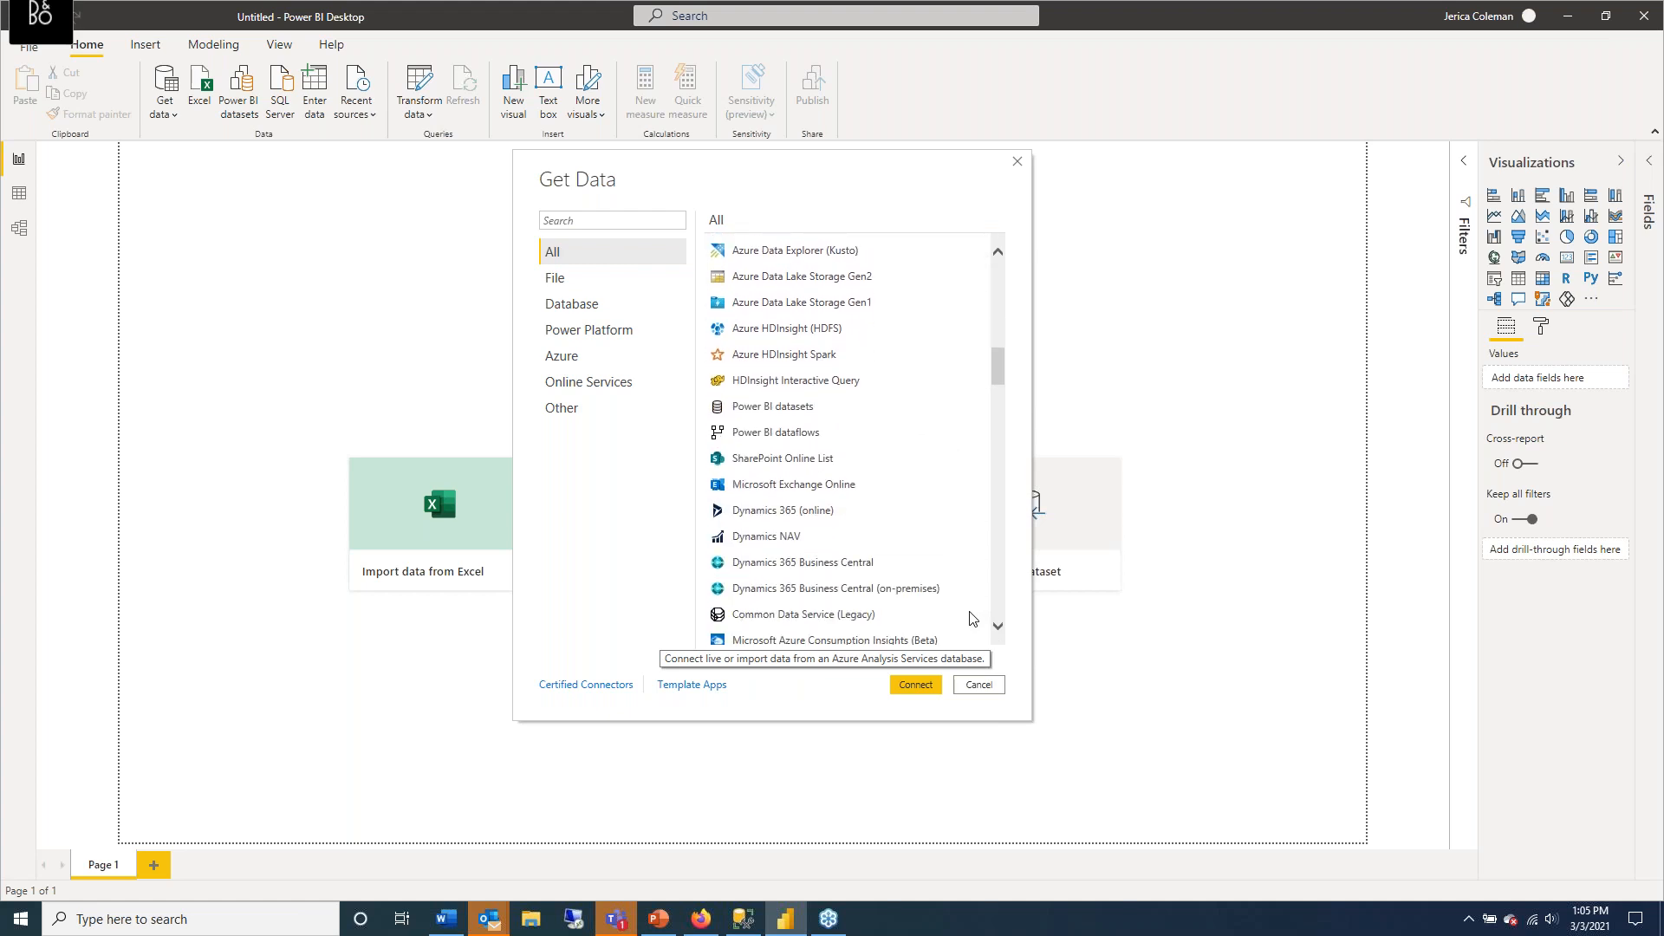
scroll(974, 618, down, 1)
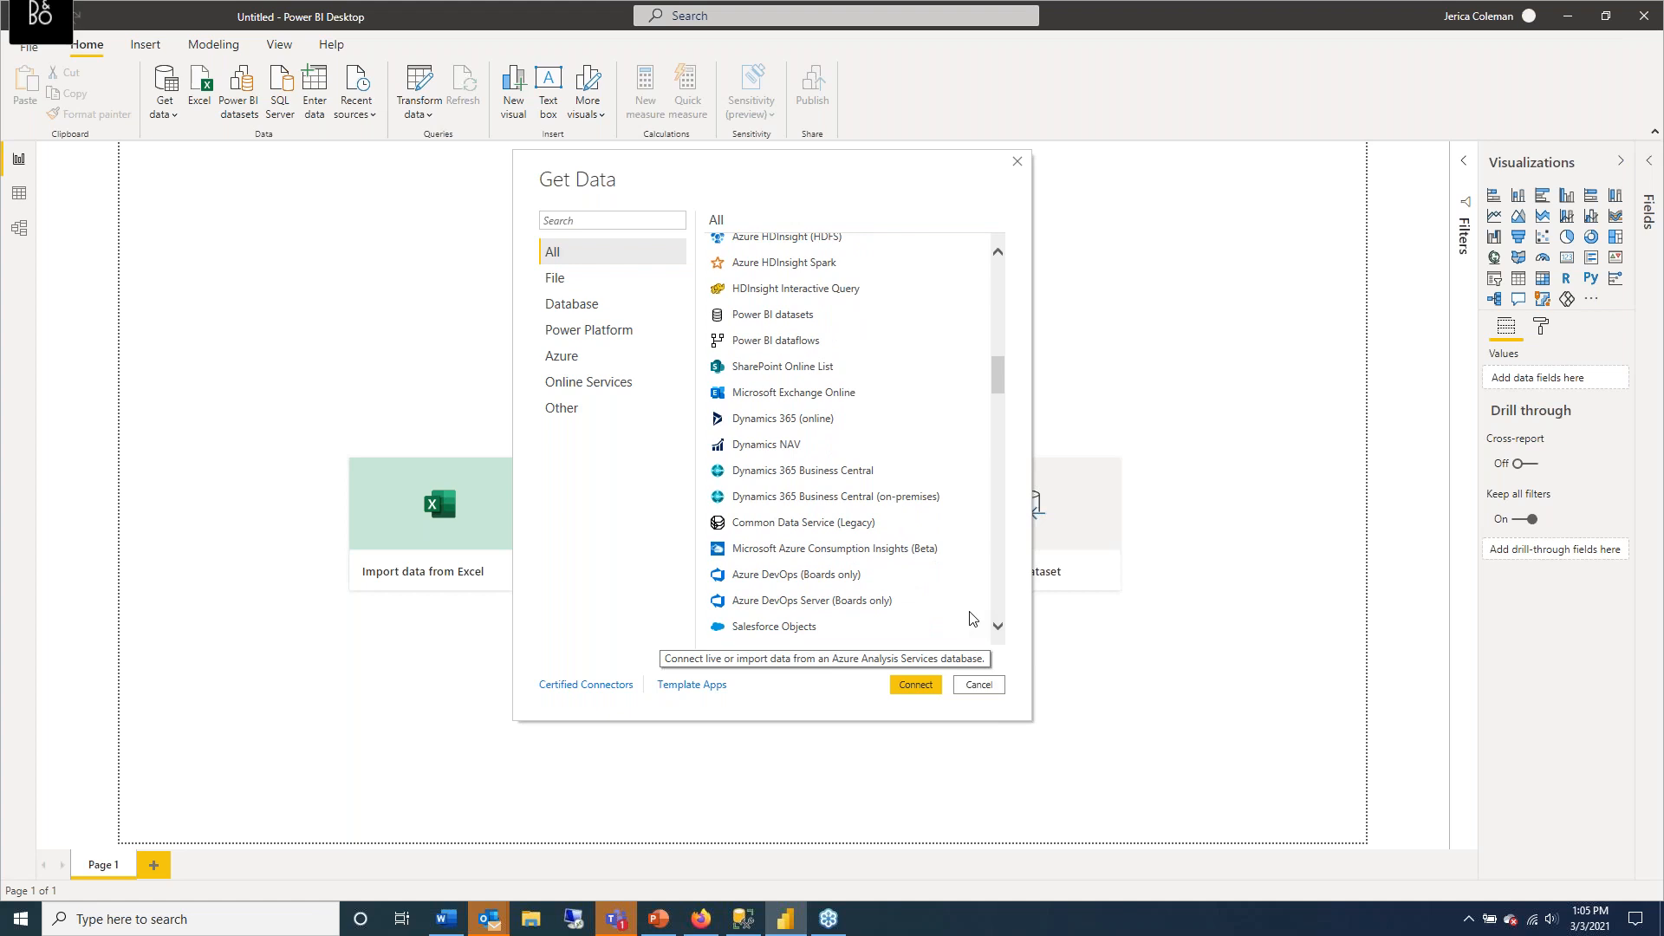
scroll(973, 618, down, 1)
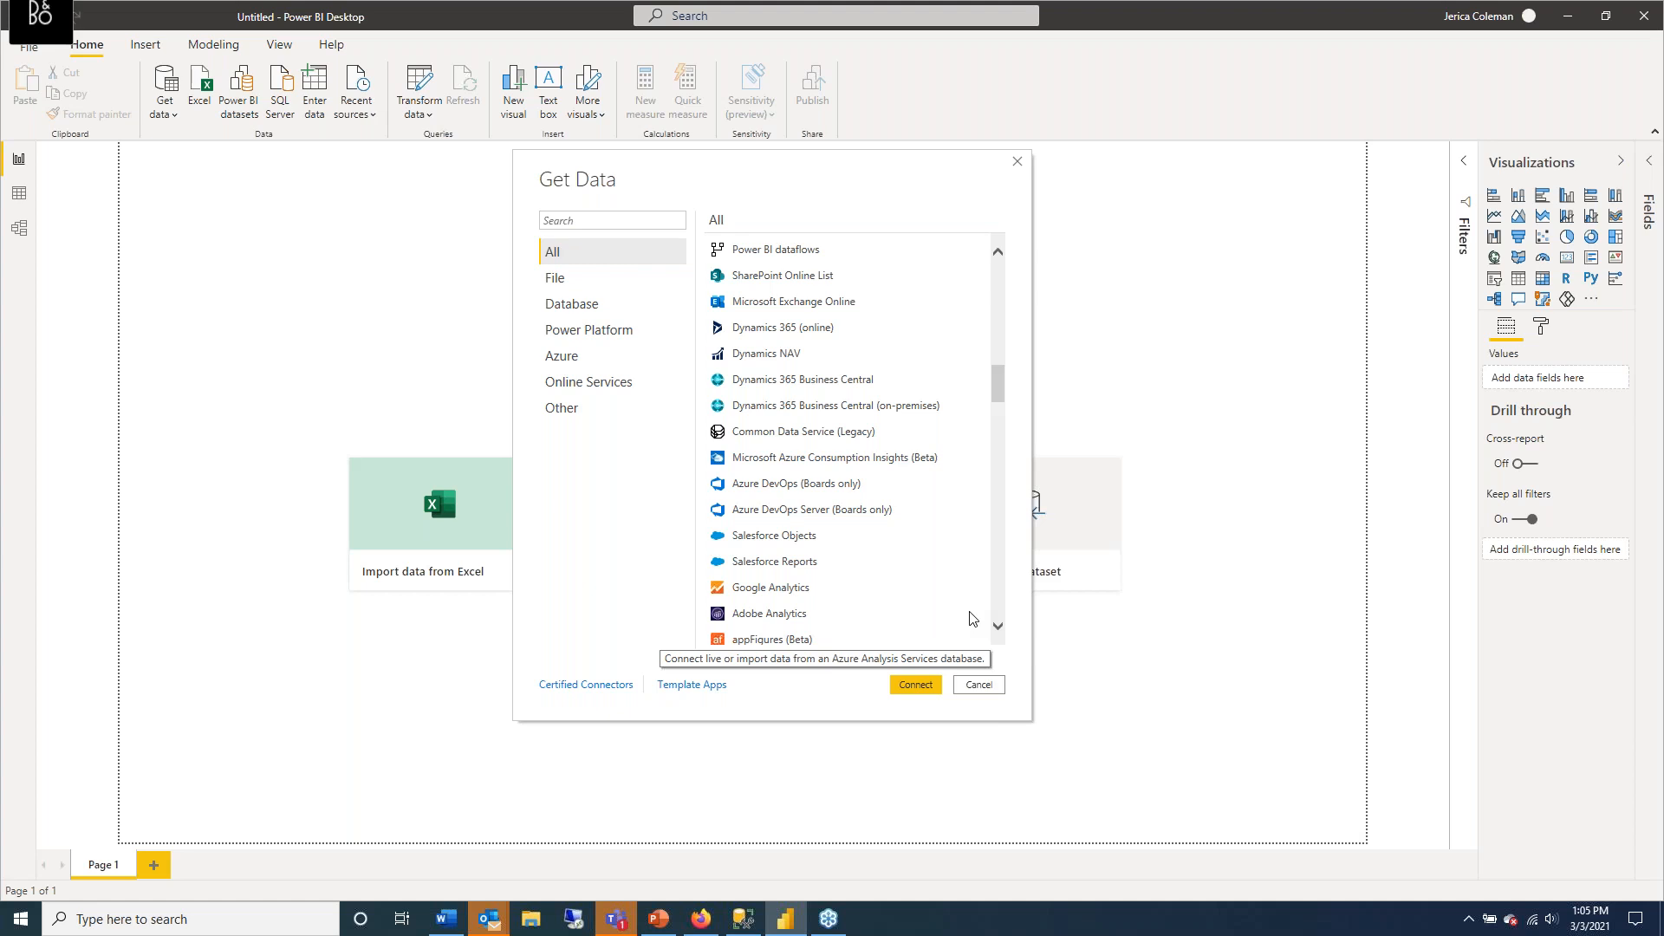
scroll(973, 618, down, 1)
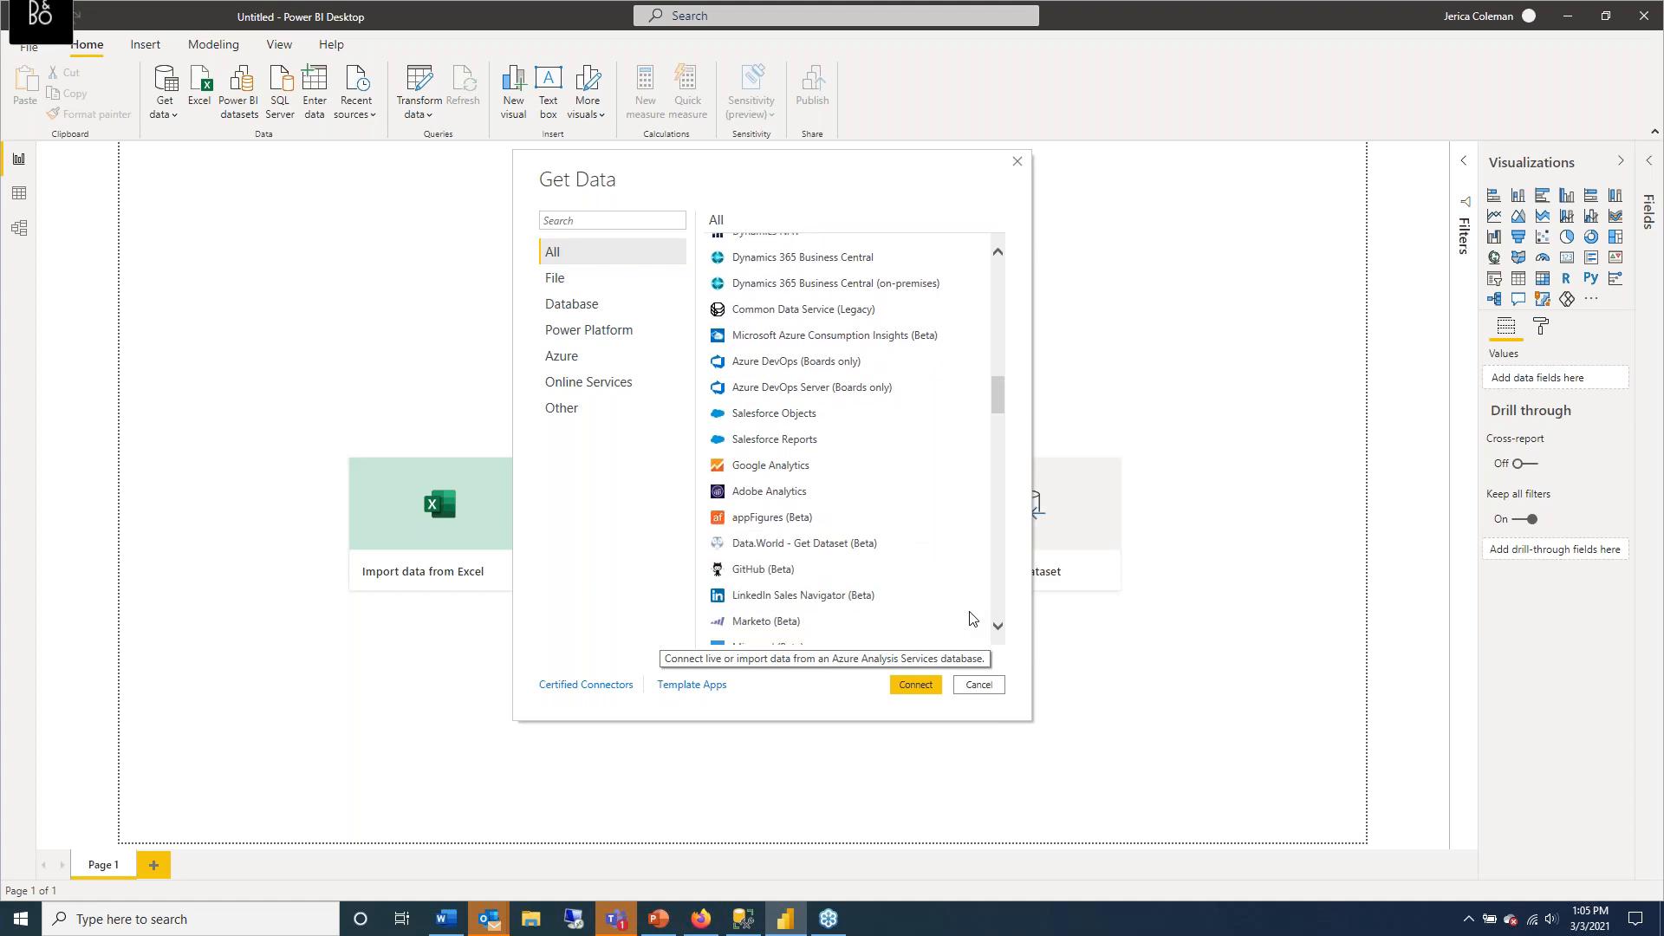
scroll(973, 618, down, 4)
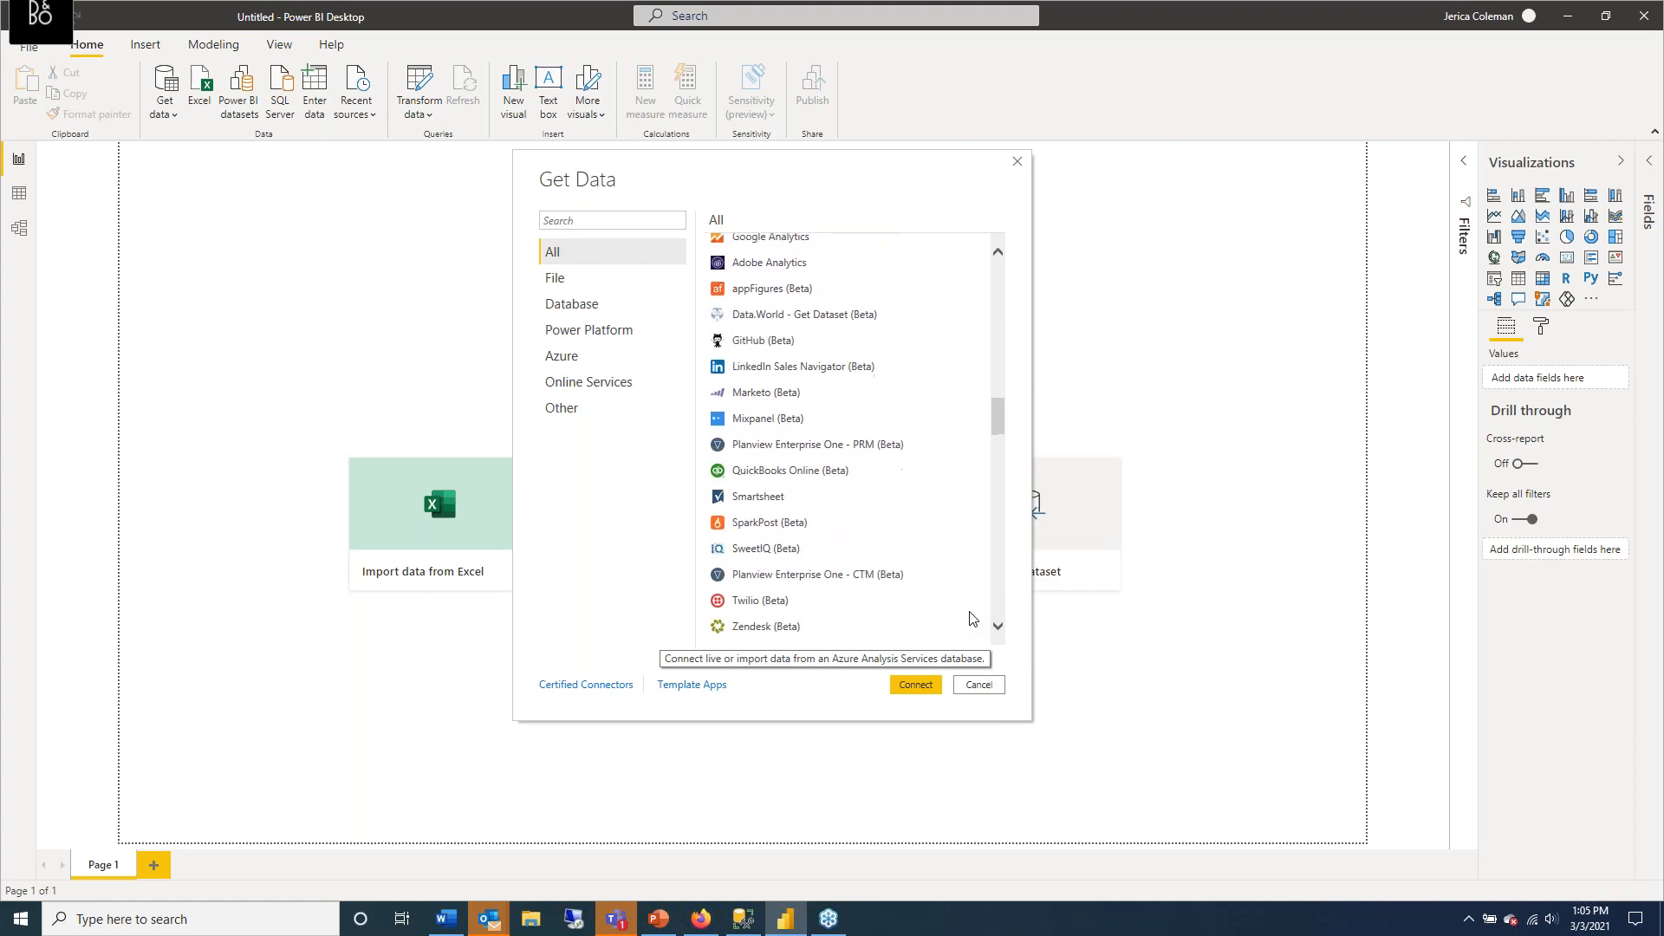
scroll(973, 618, down, 3)
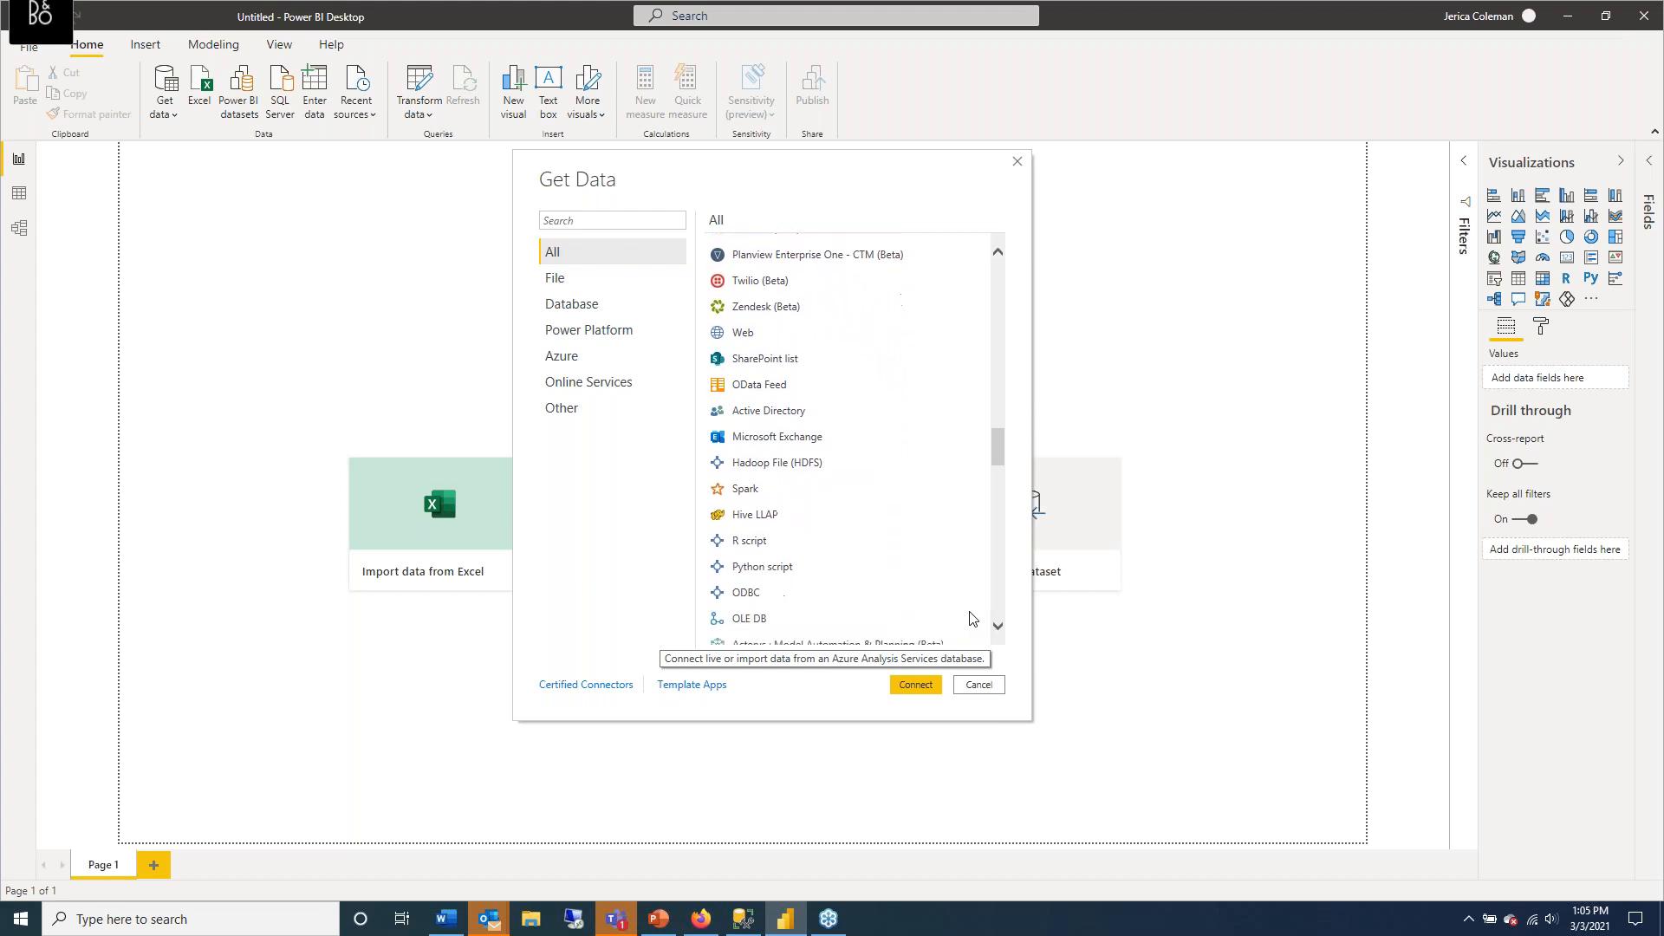
scroll(974, 618, down, 2)
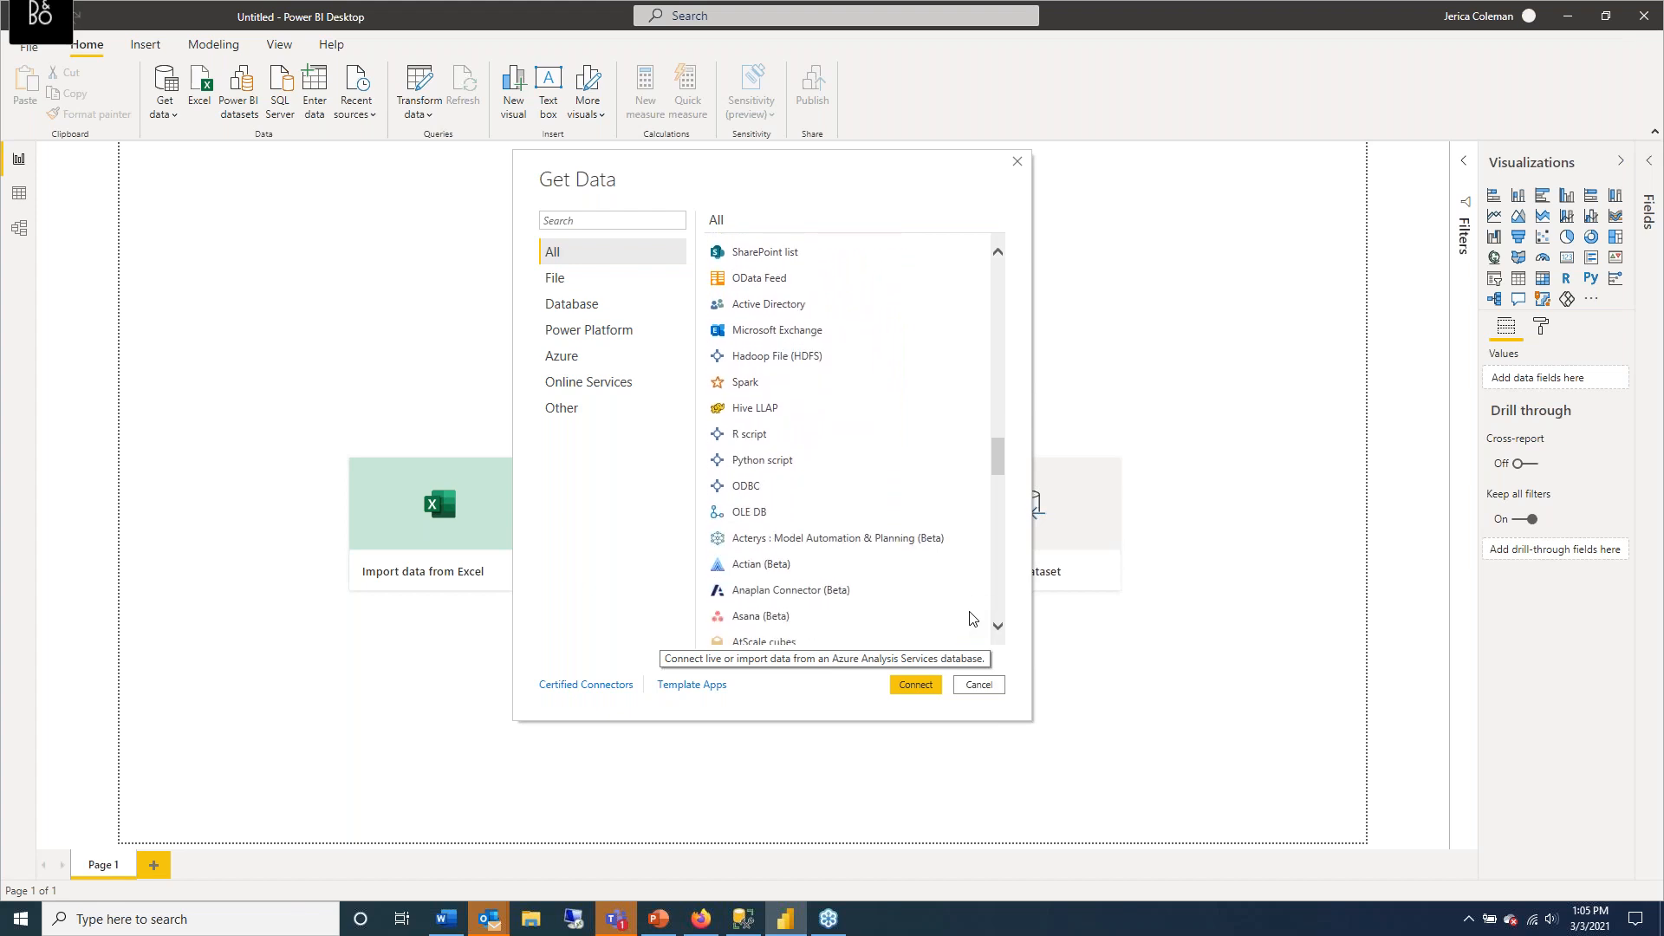
scroll(974, 618, down, 1)
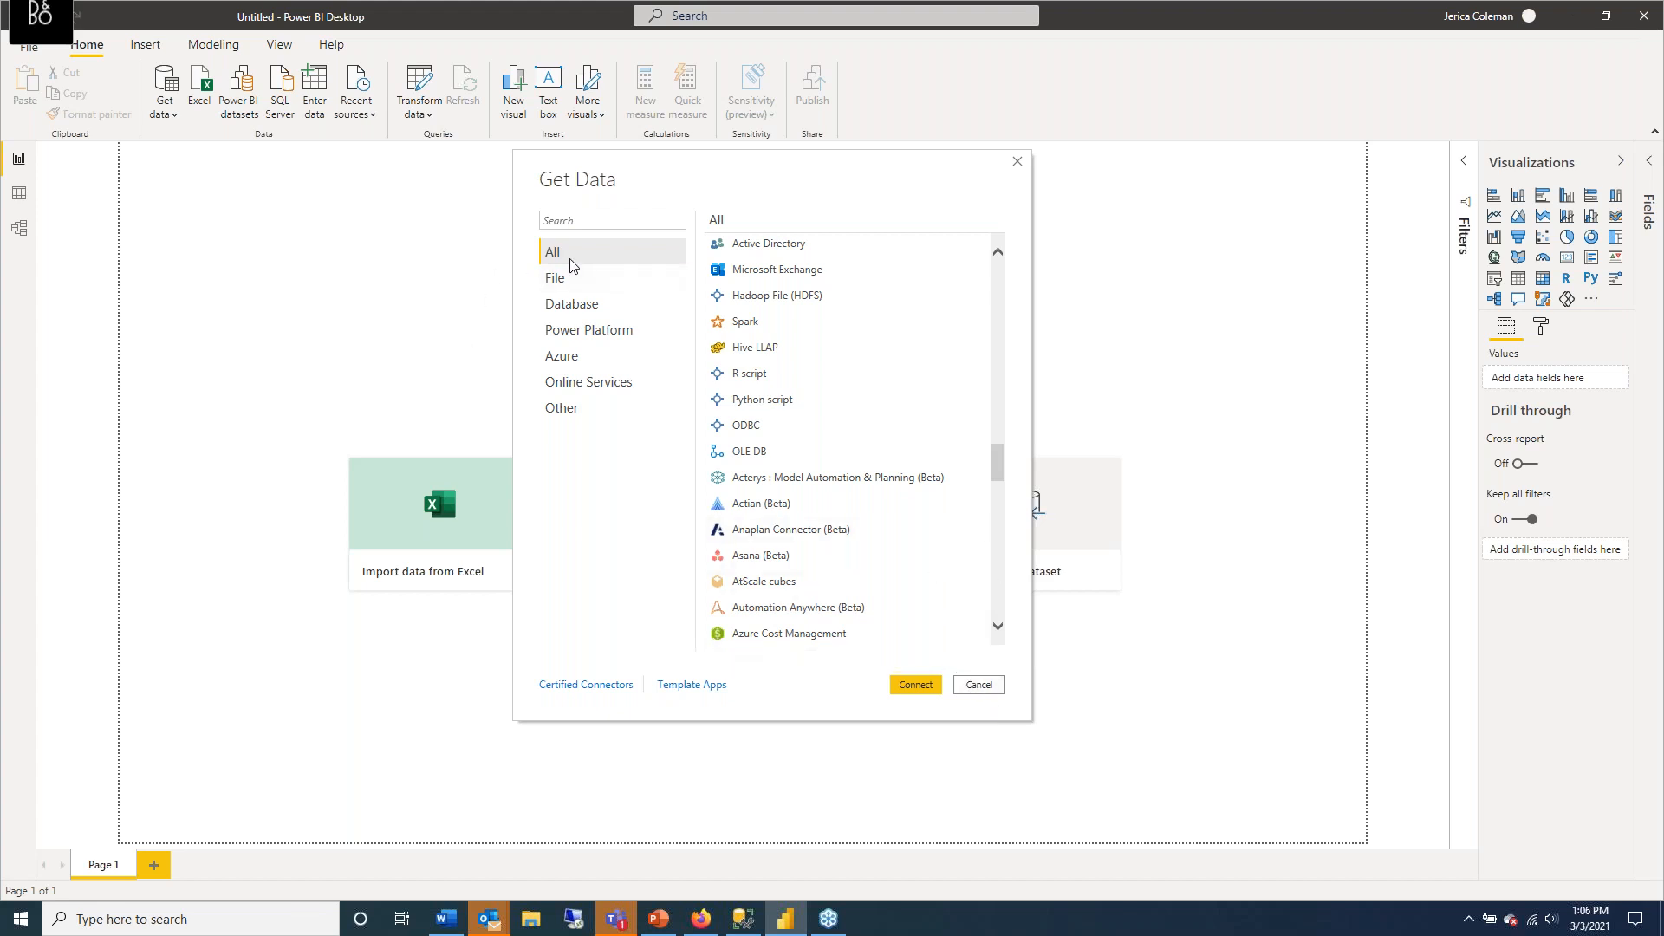
scroll(743, 468, down, 1)
scroll(763, 511, up, 2)
Search the data connectors for "sql", and clear the search.
click(595, 220)
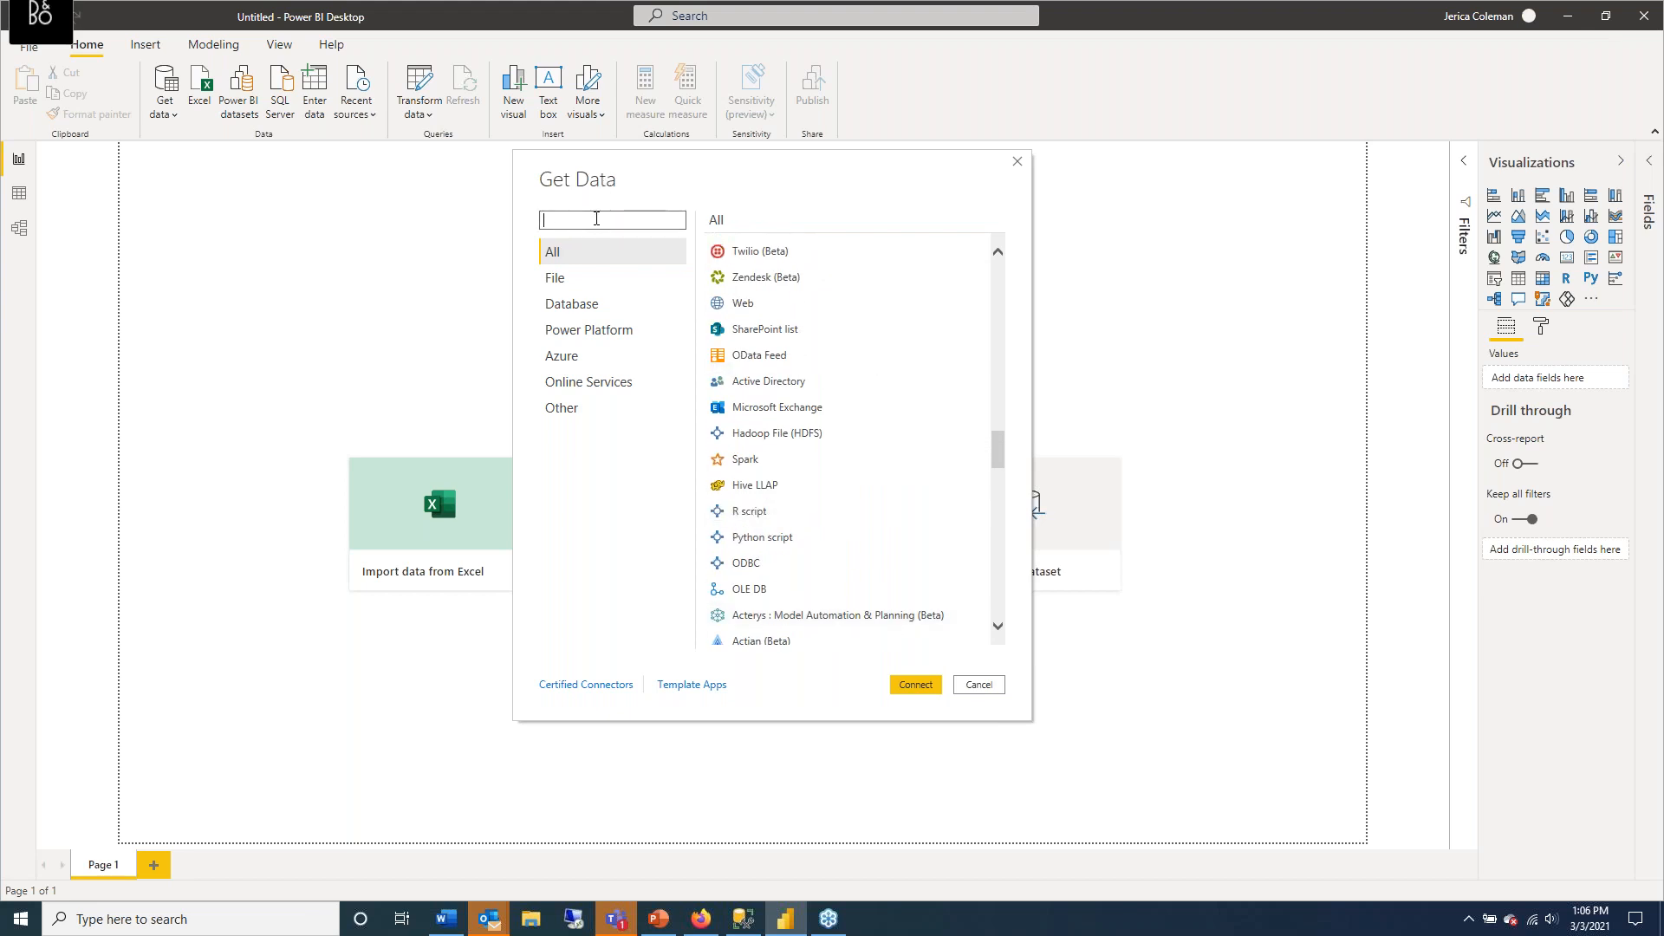
text(sql)
drag(594, 221, 503, 215)
key(BackSpace)
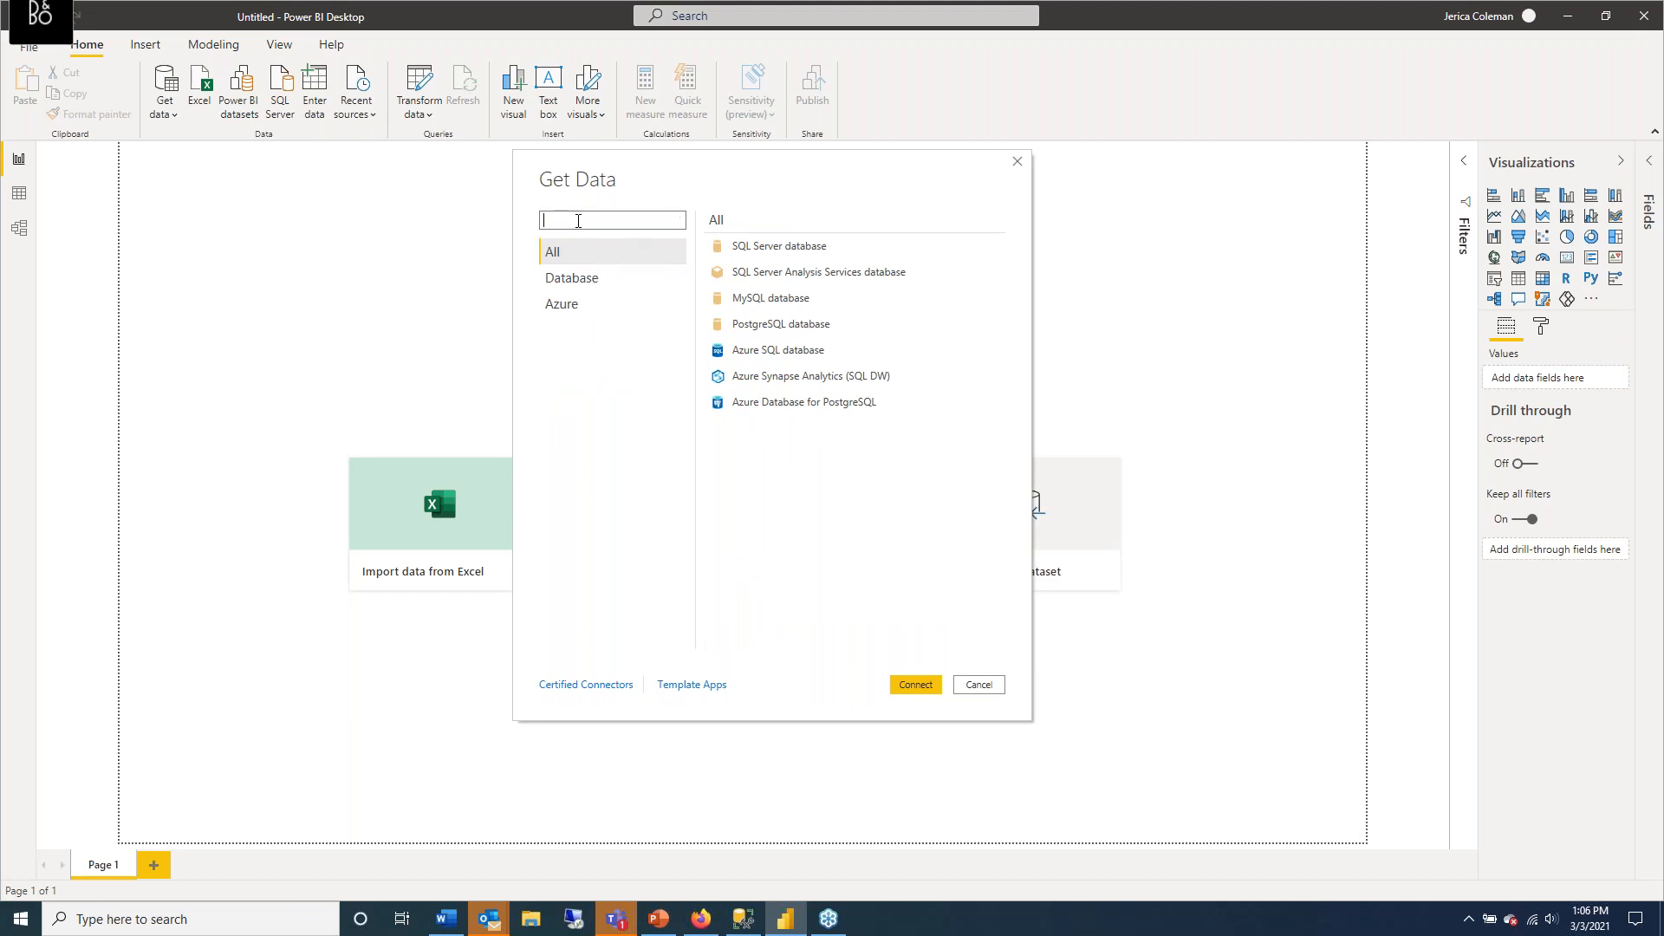
View the File and Database connector categories, and close the Get Data dialog without connecting.
click(563, 280)
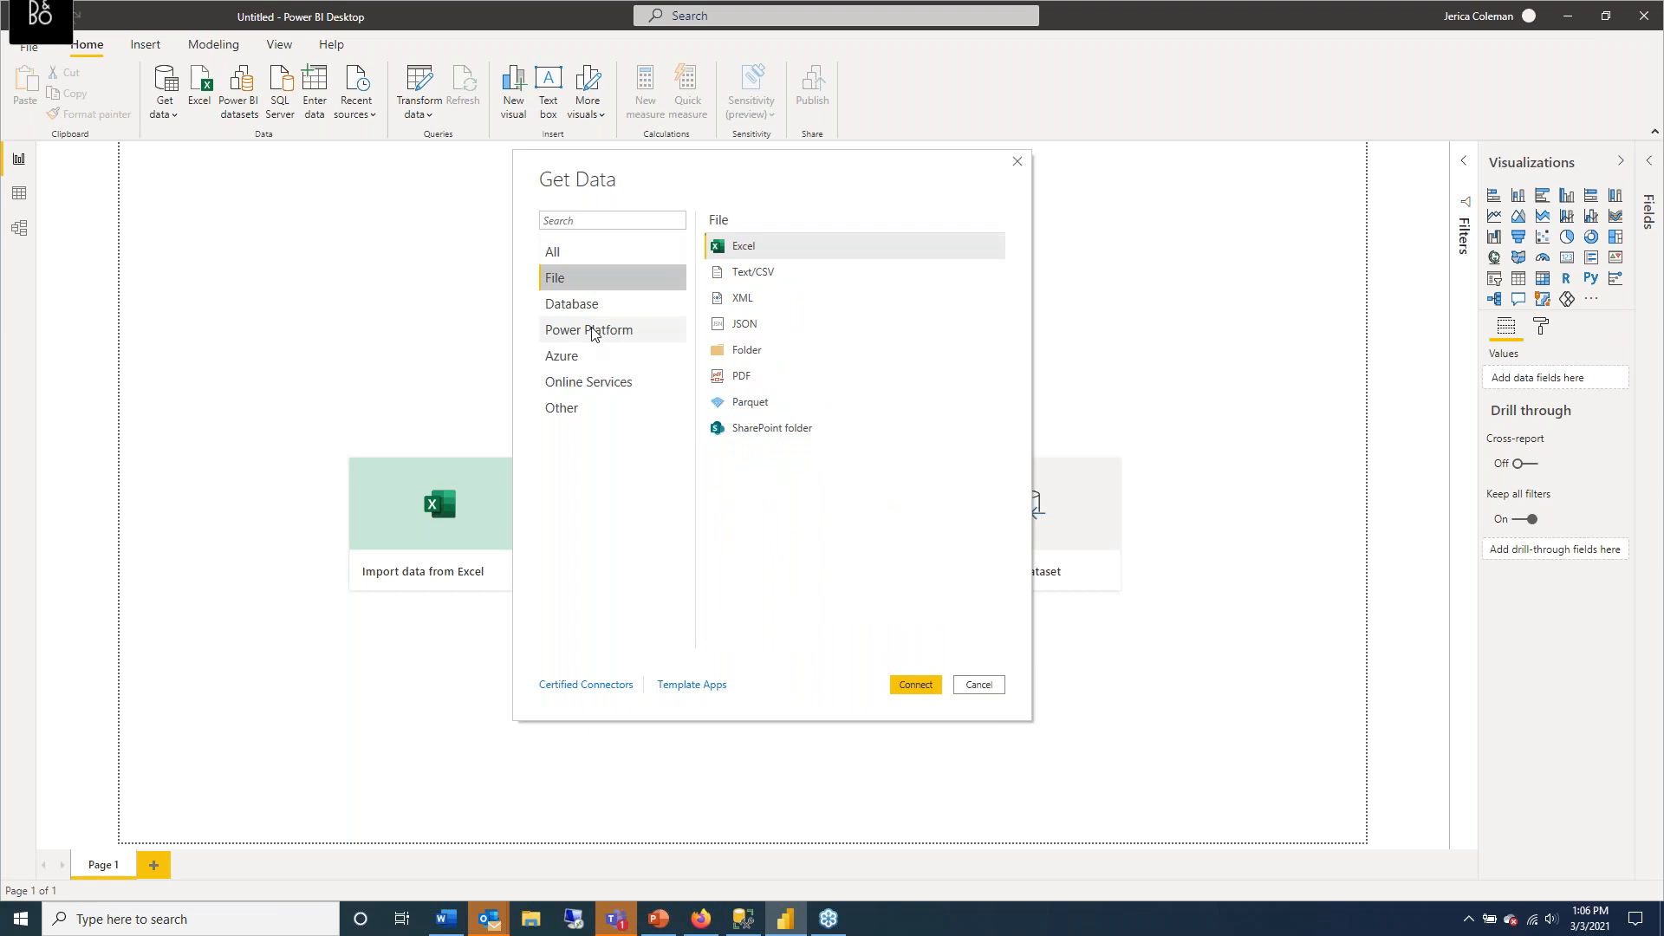
click(584, 304)
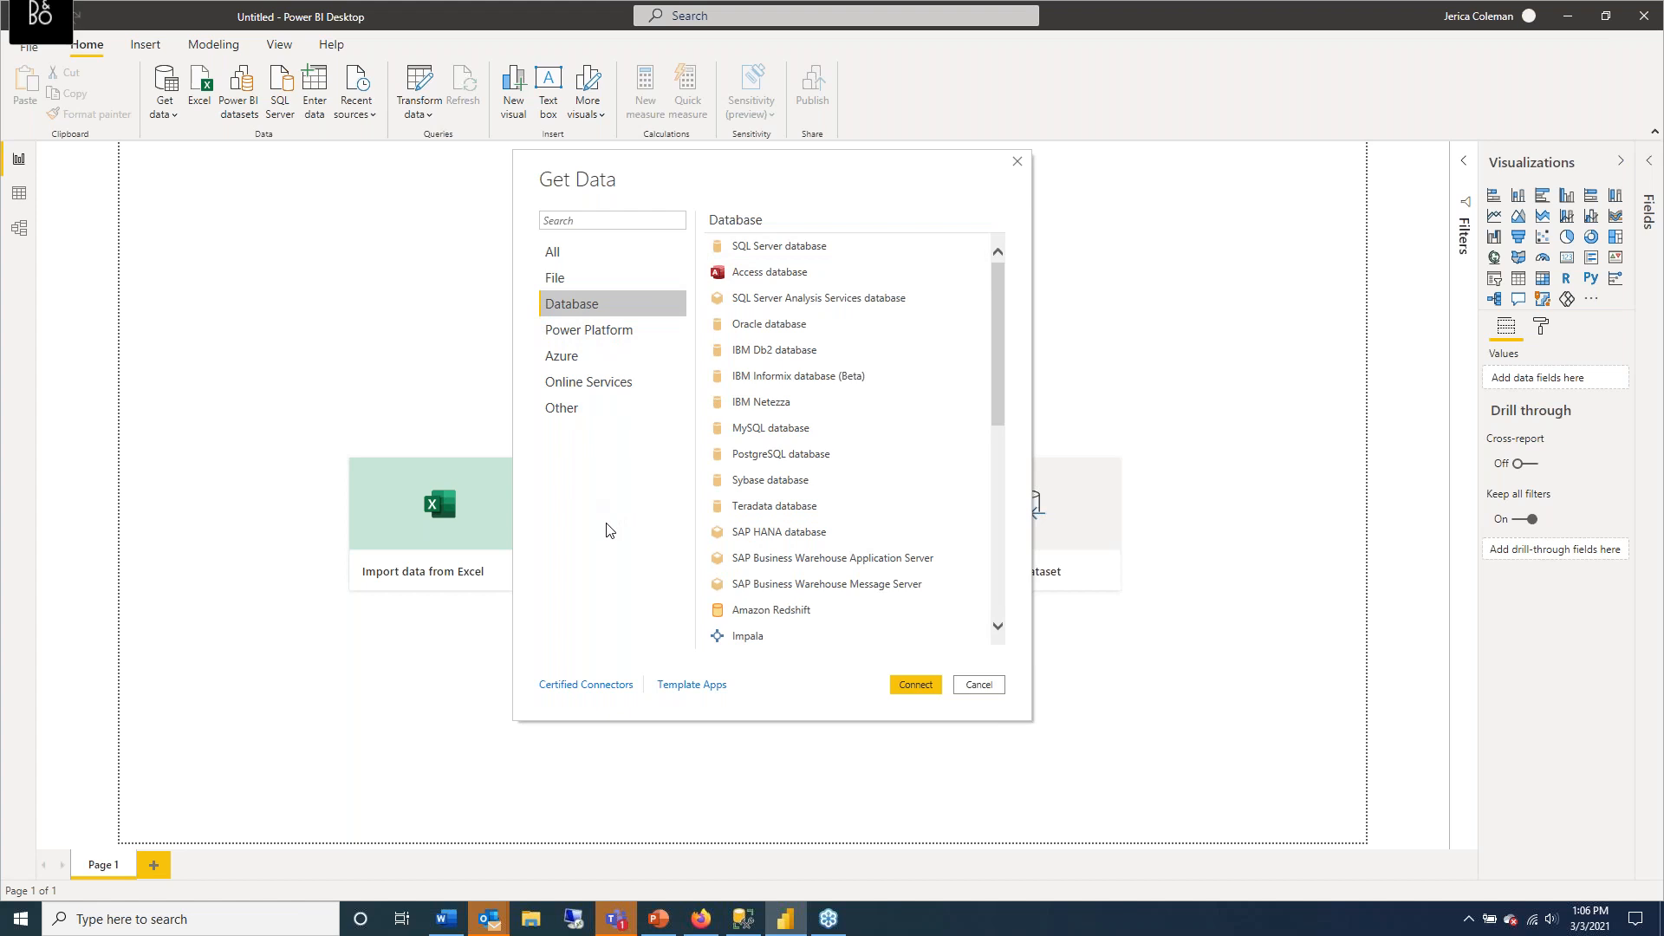
click(979, 684)
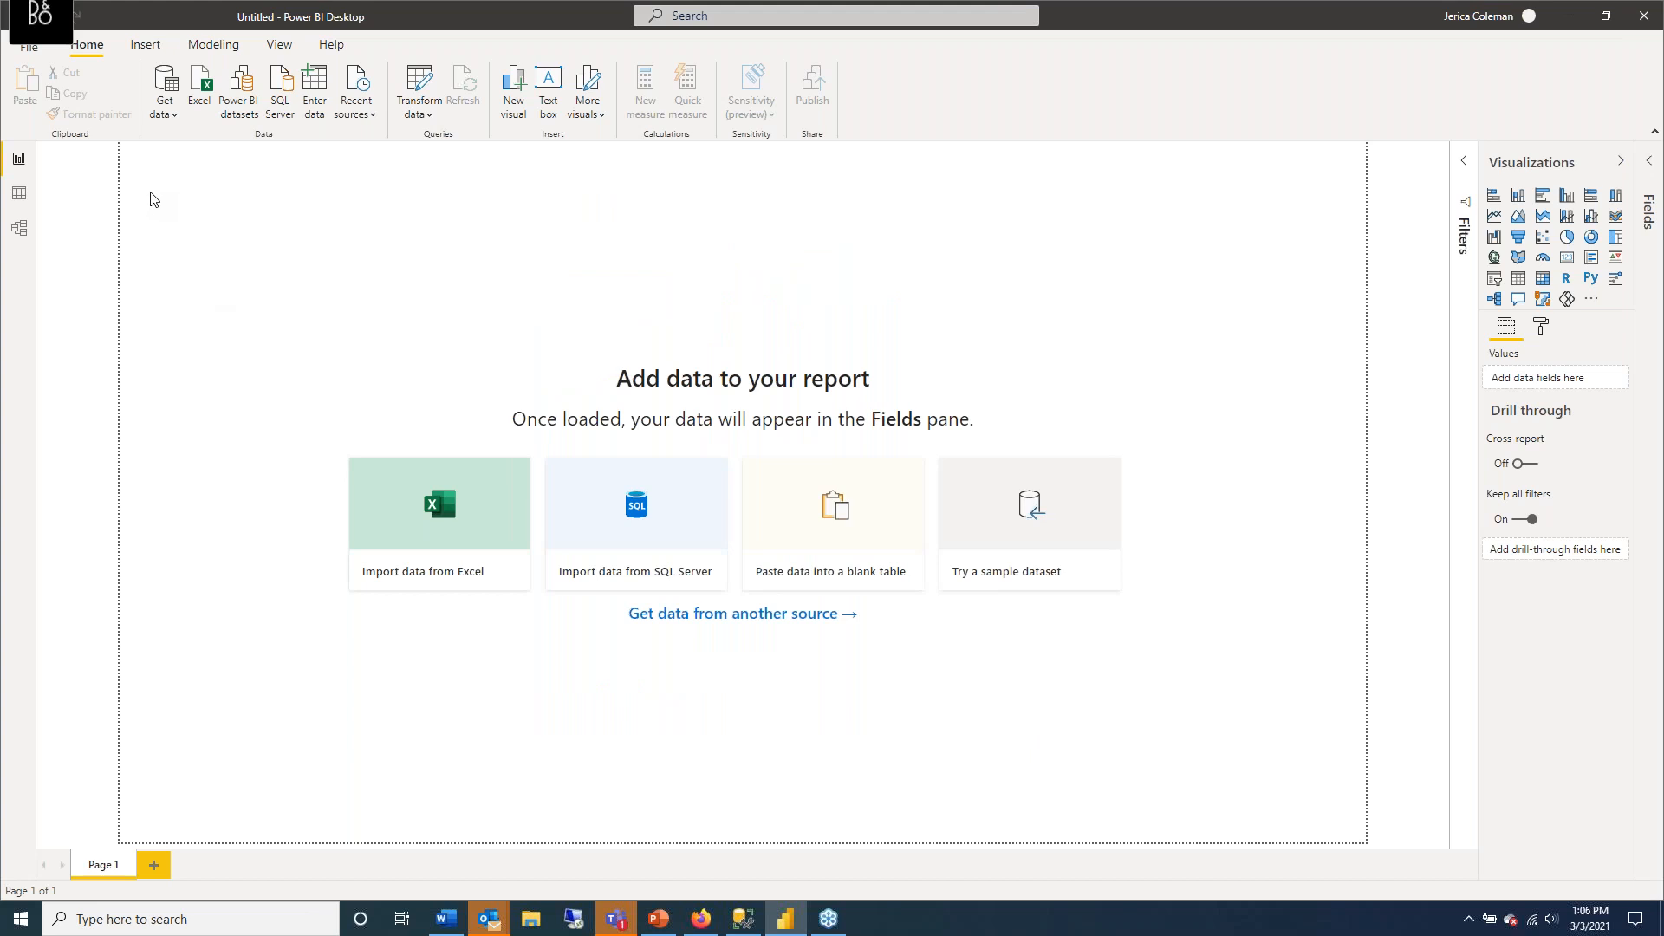
Start a new OData feed connection from the common data sources, and switch to Dynamics 365 in Firefox.
click(175, 118)
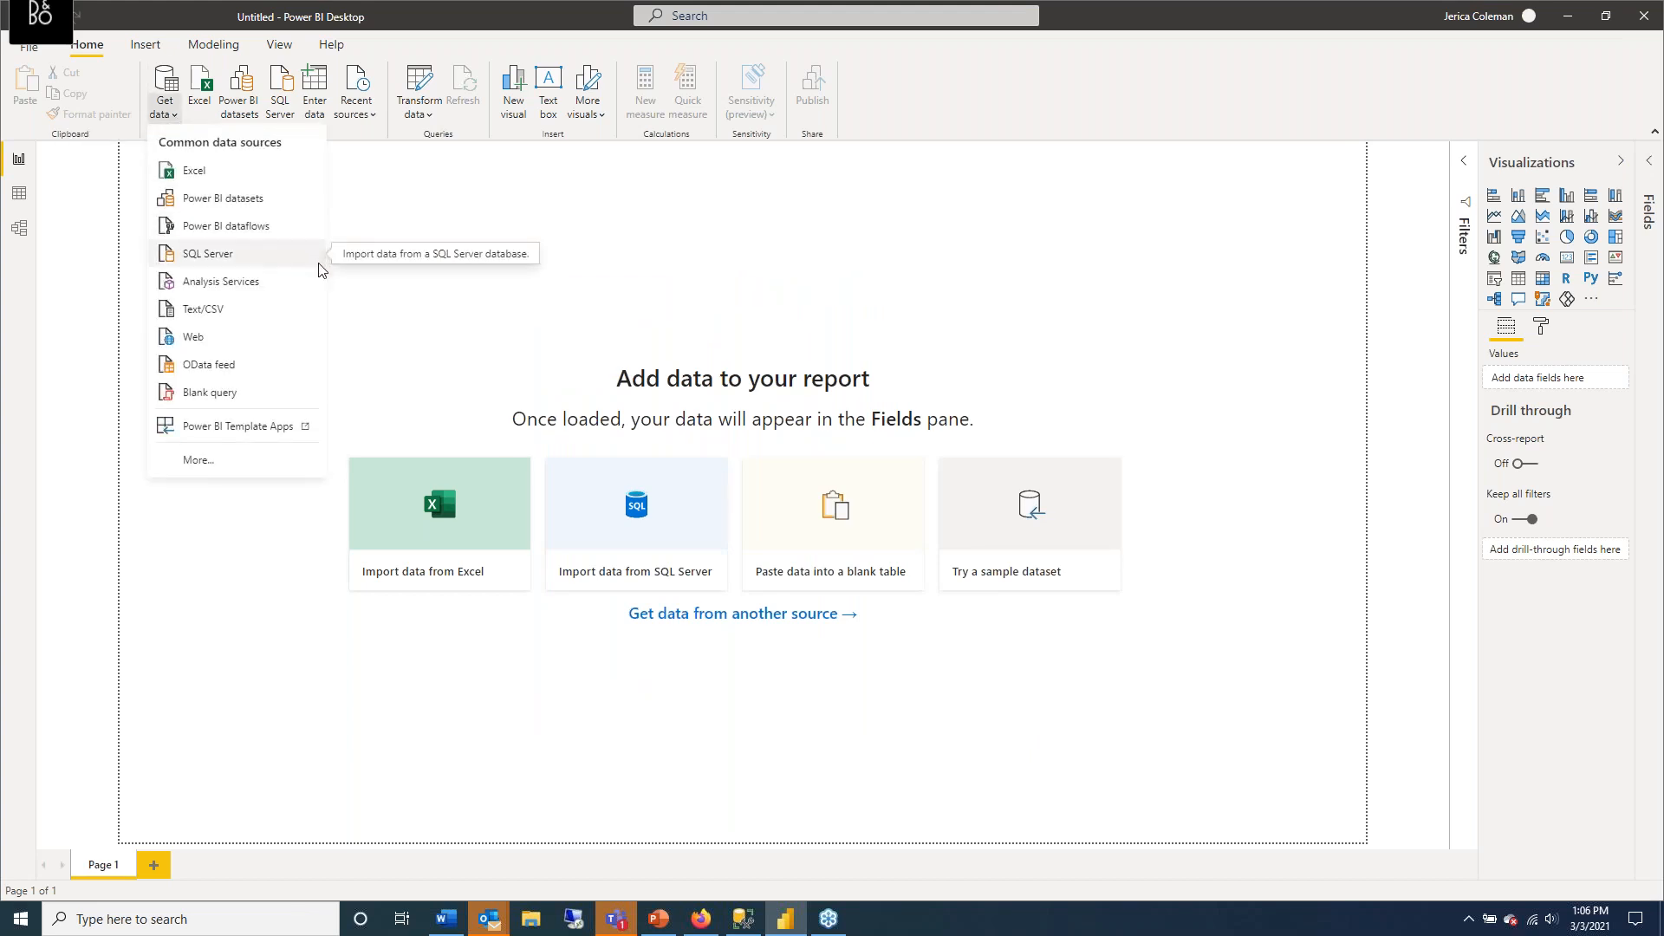
click(210, 368)
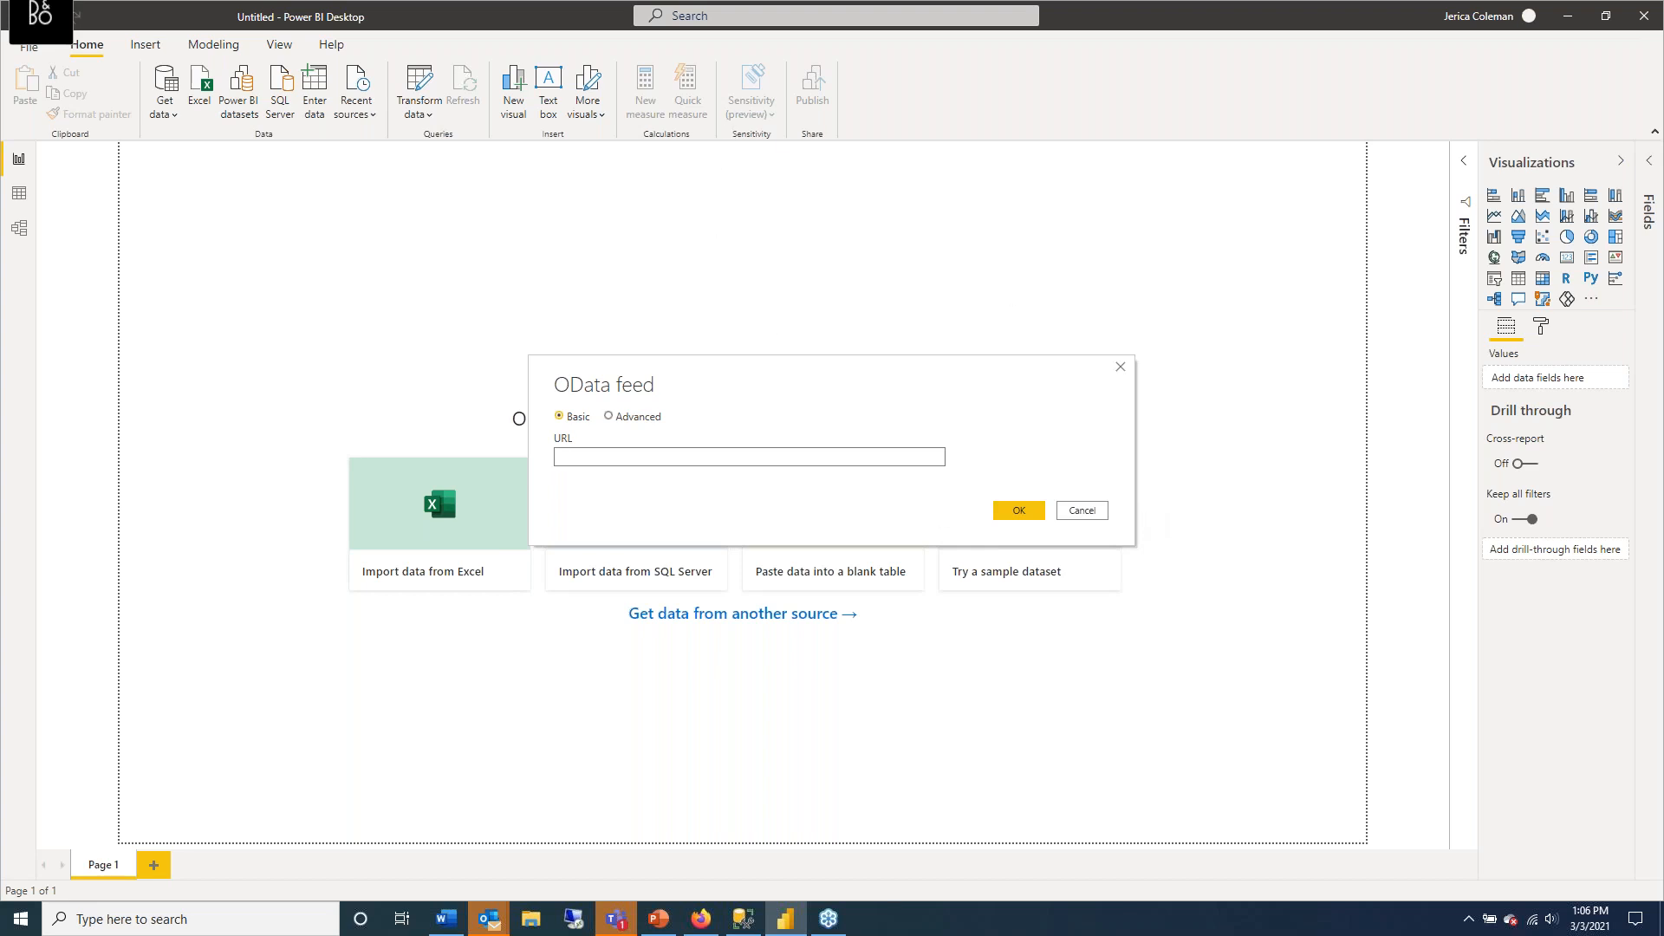
key(alt+Tab)
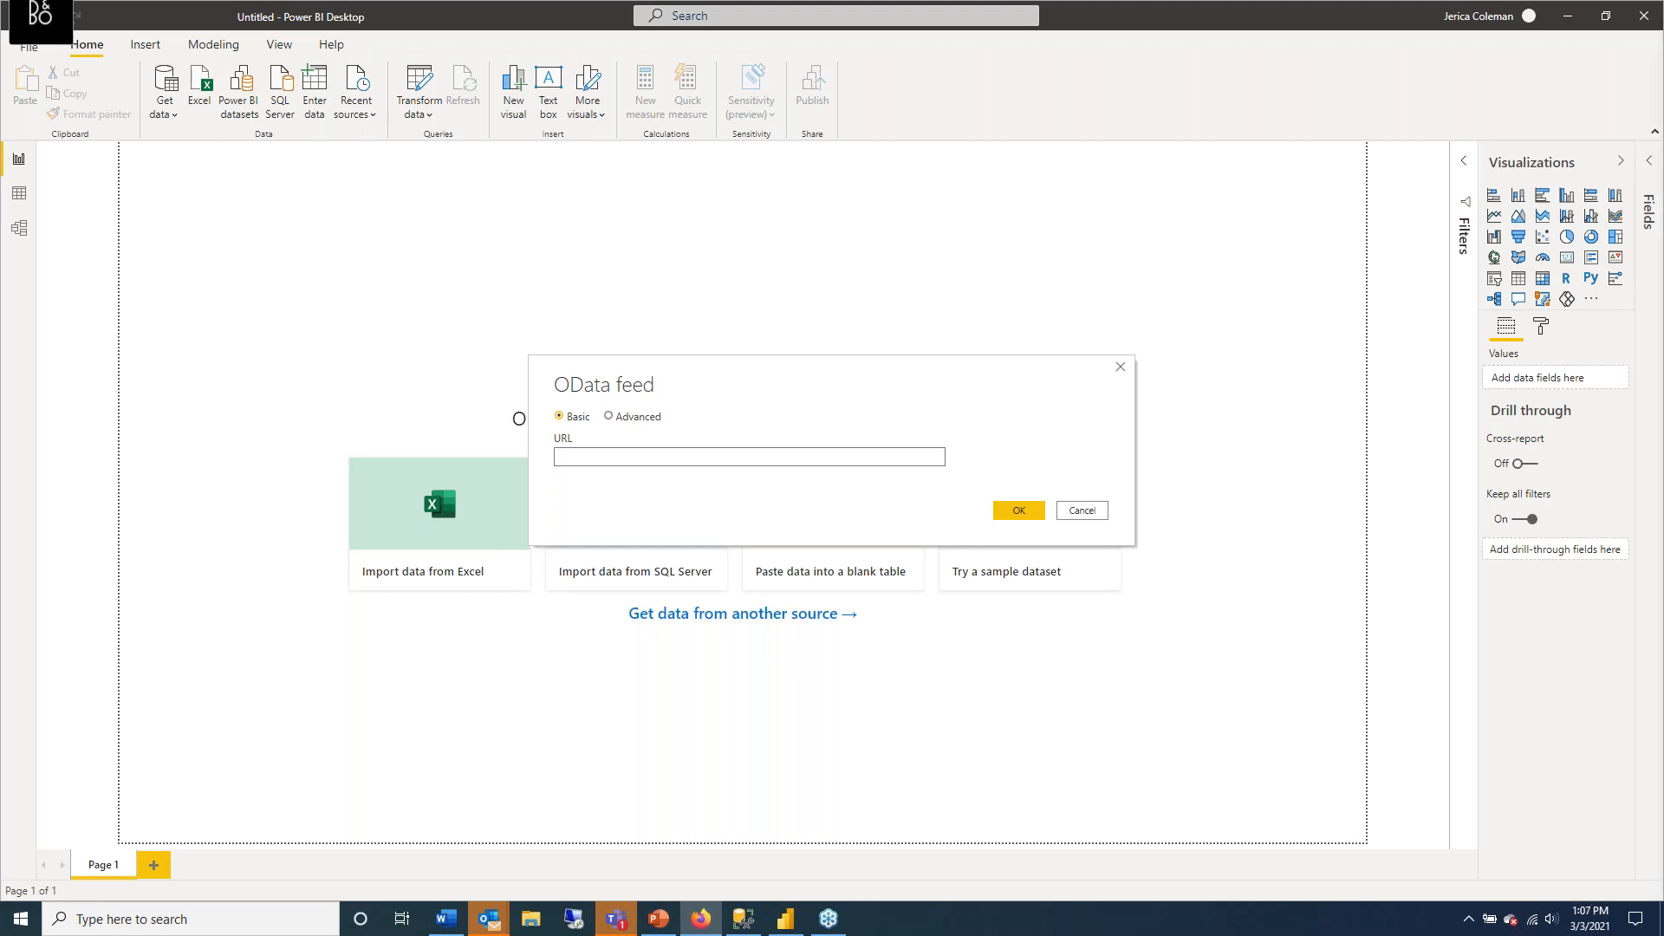
drag(1663, 7, 1137, 0)
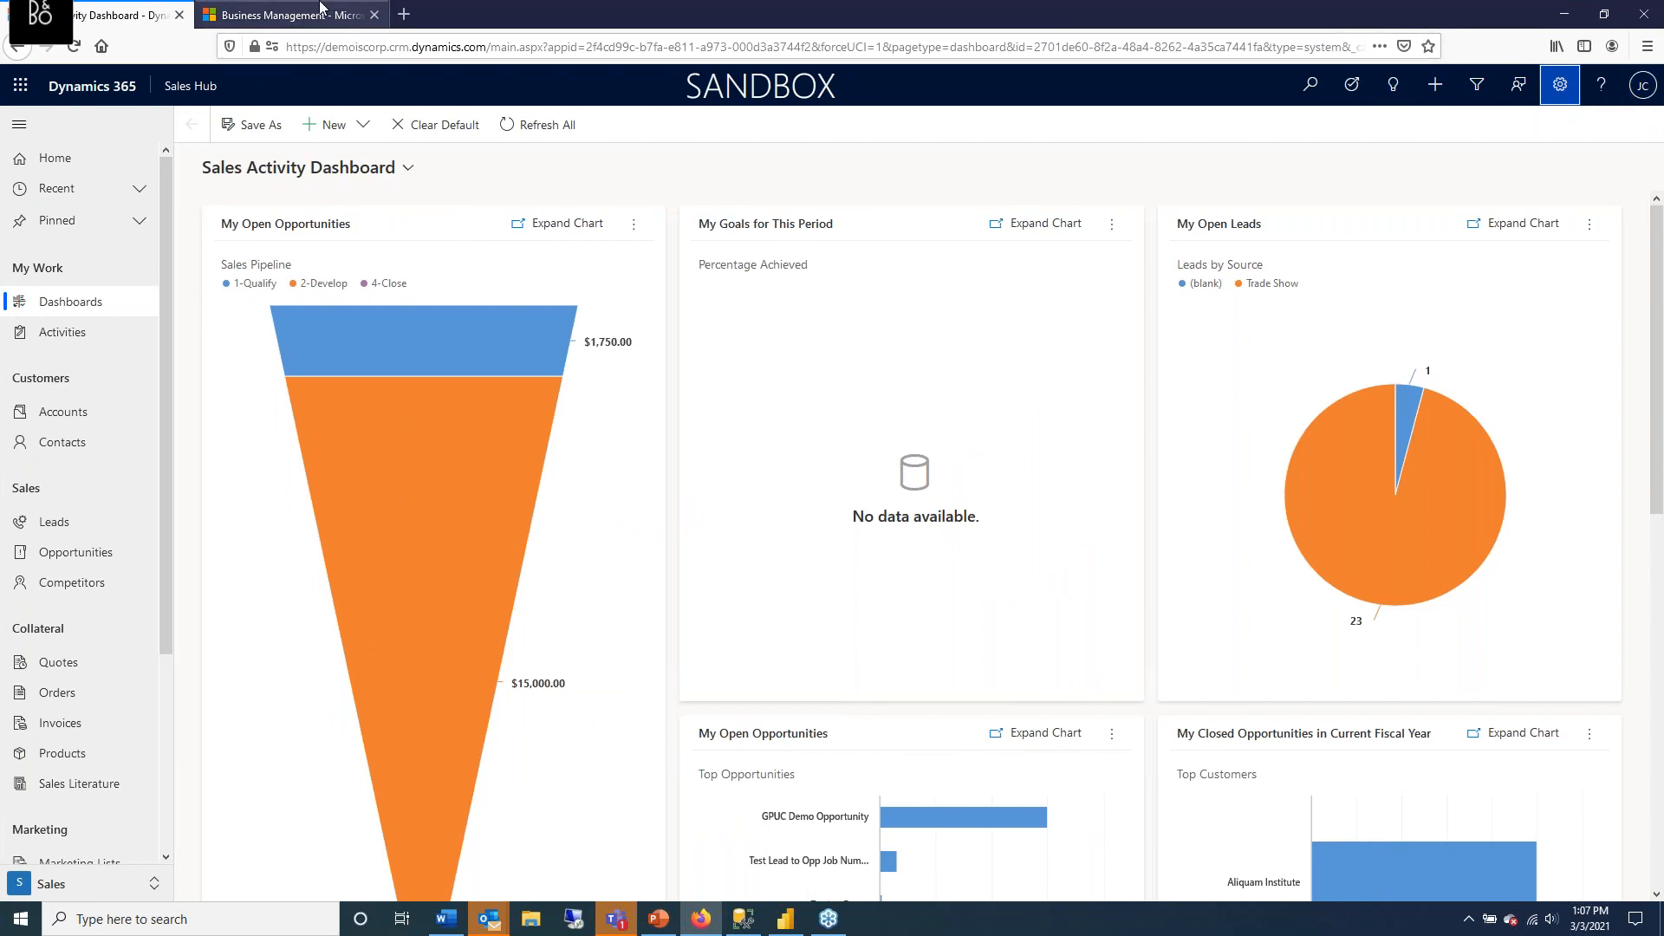
Open Developer Resources in the Dynamics 365 customization settings and copy the Instance Web API's Service Root URL.
click(1559, 84)
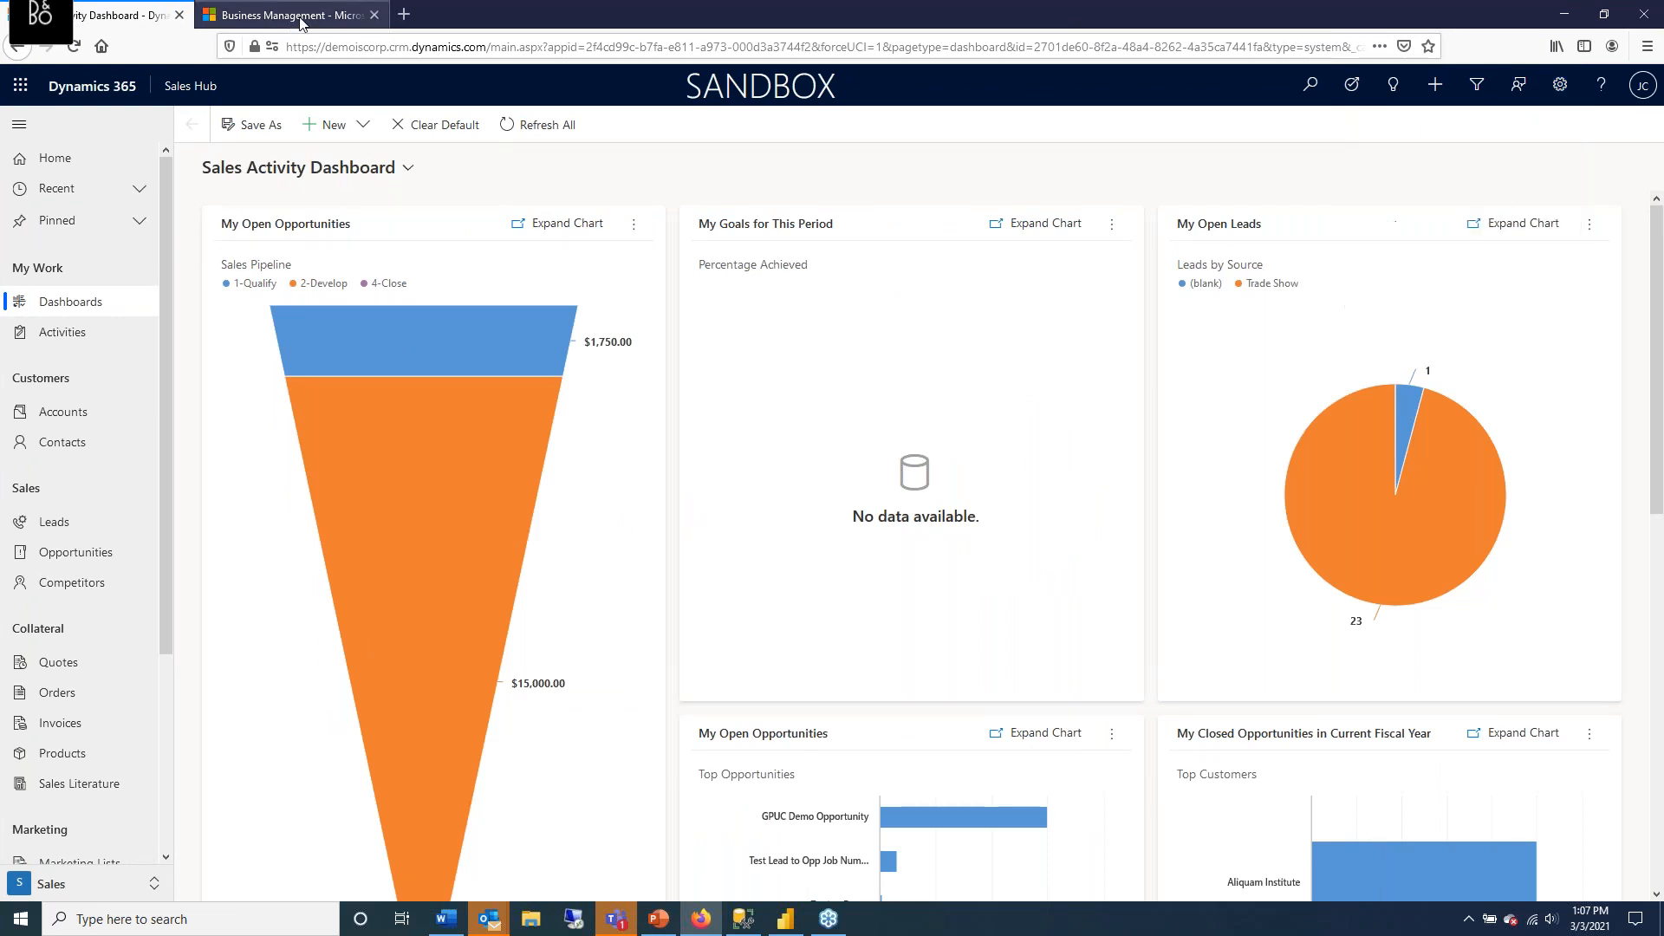
click(288, 21)
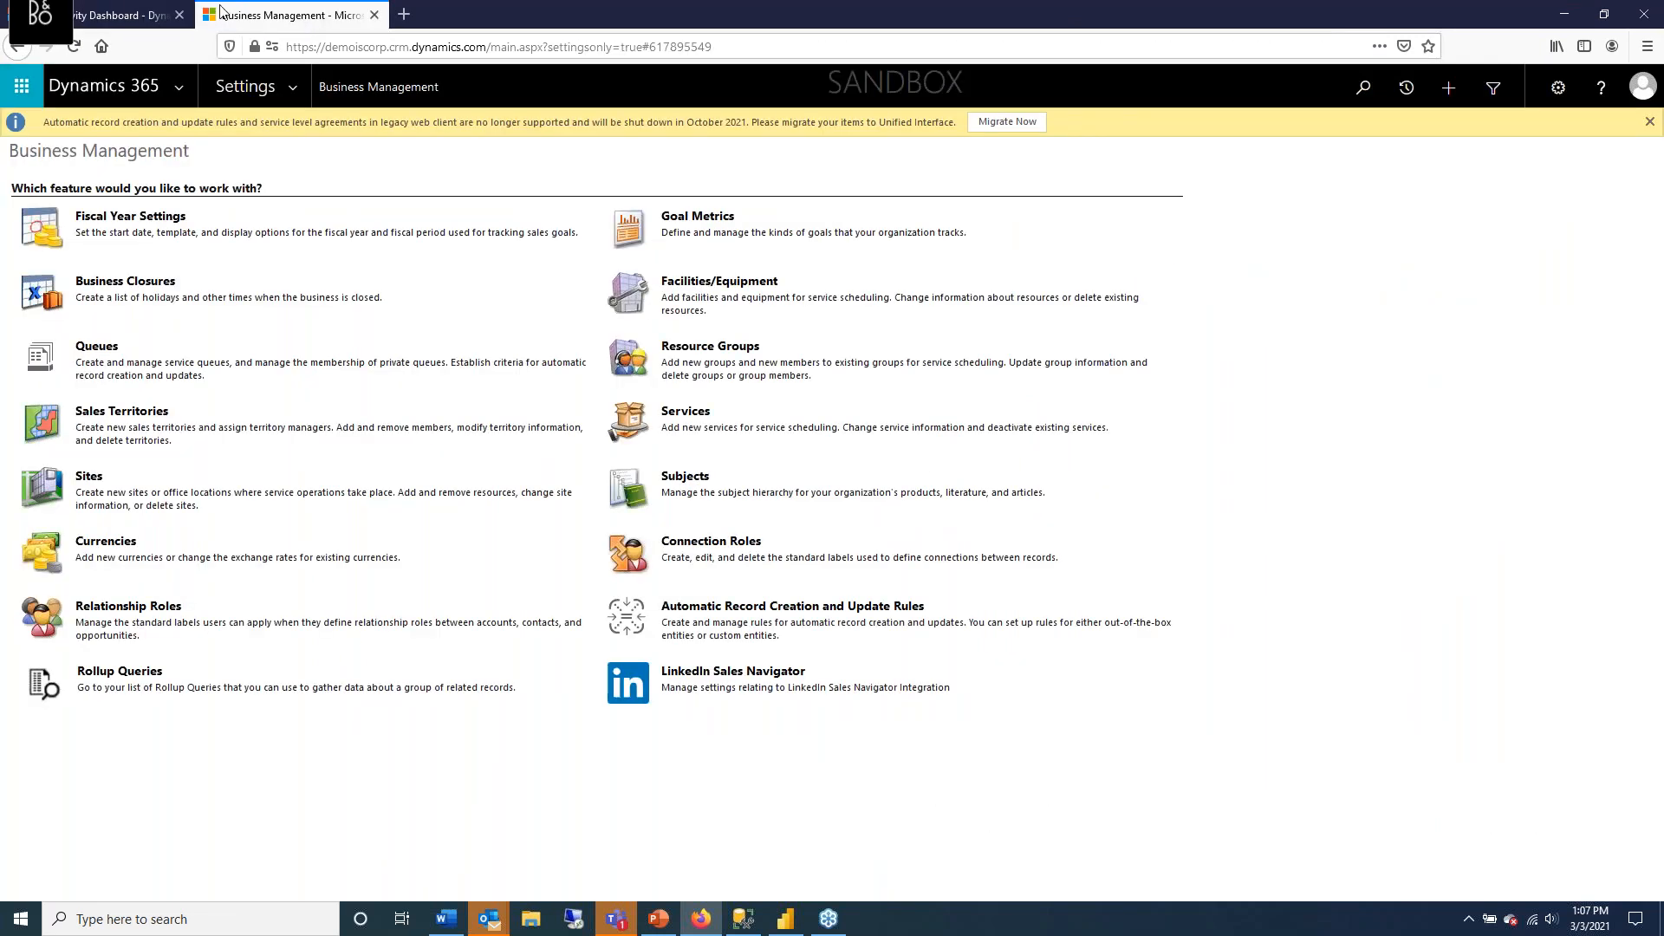
click(293, 90)
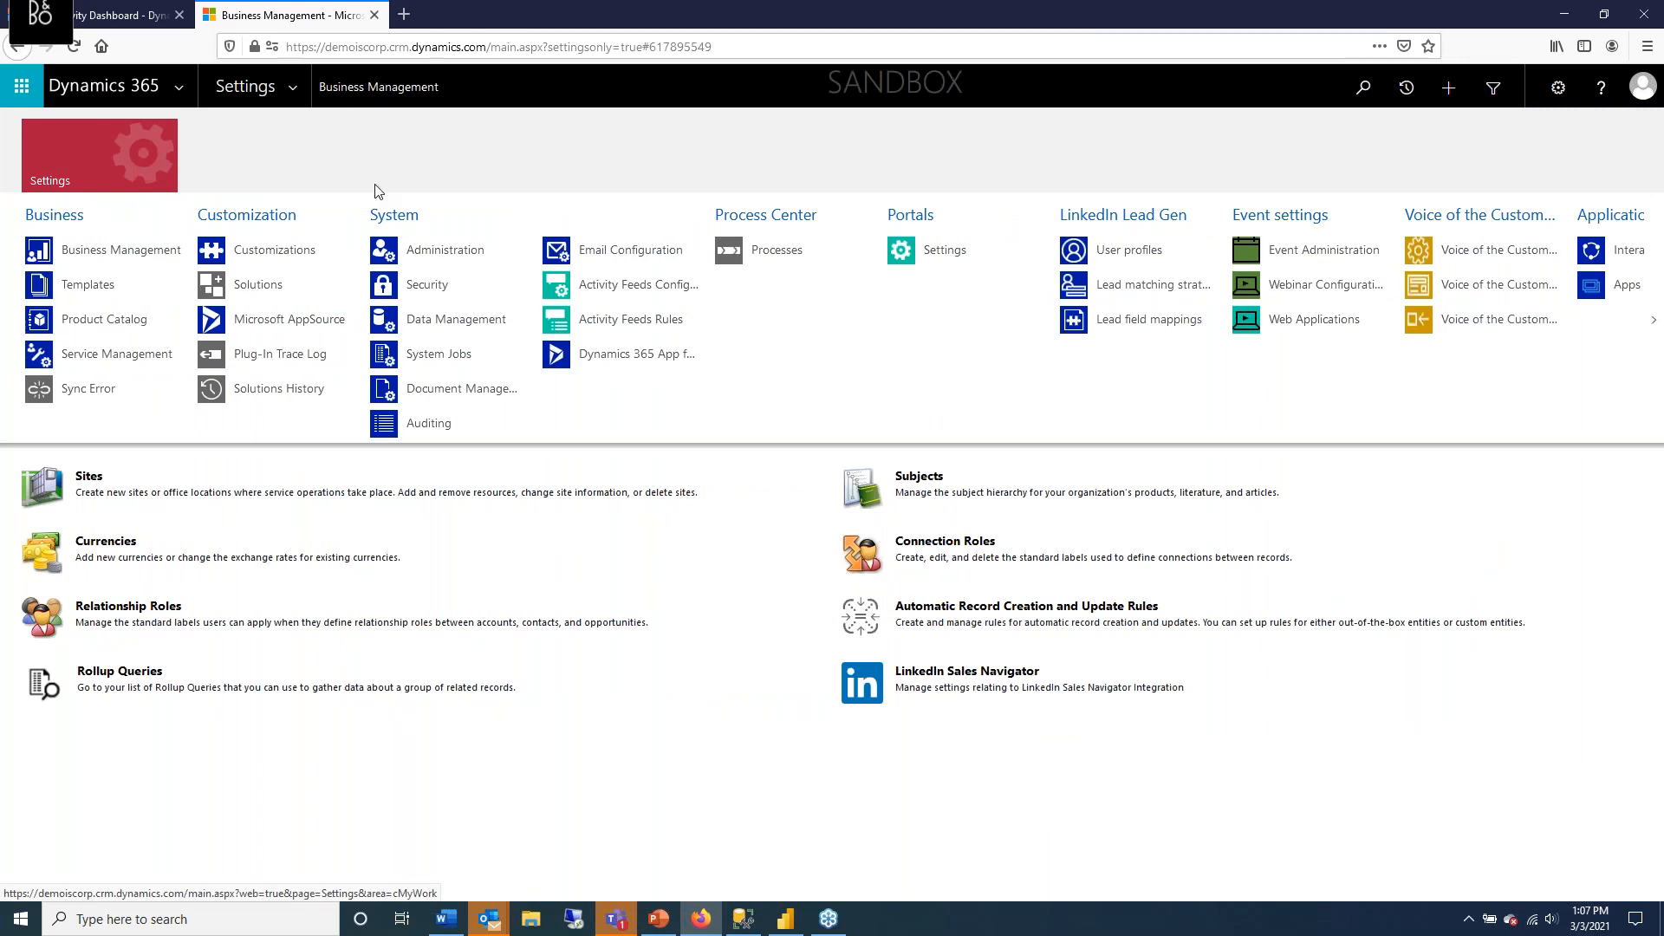
click(295, 255)
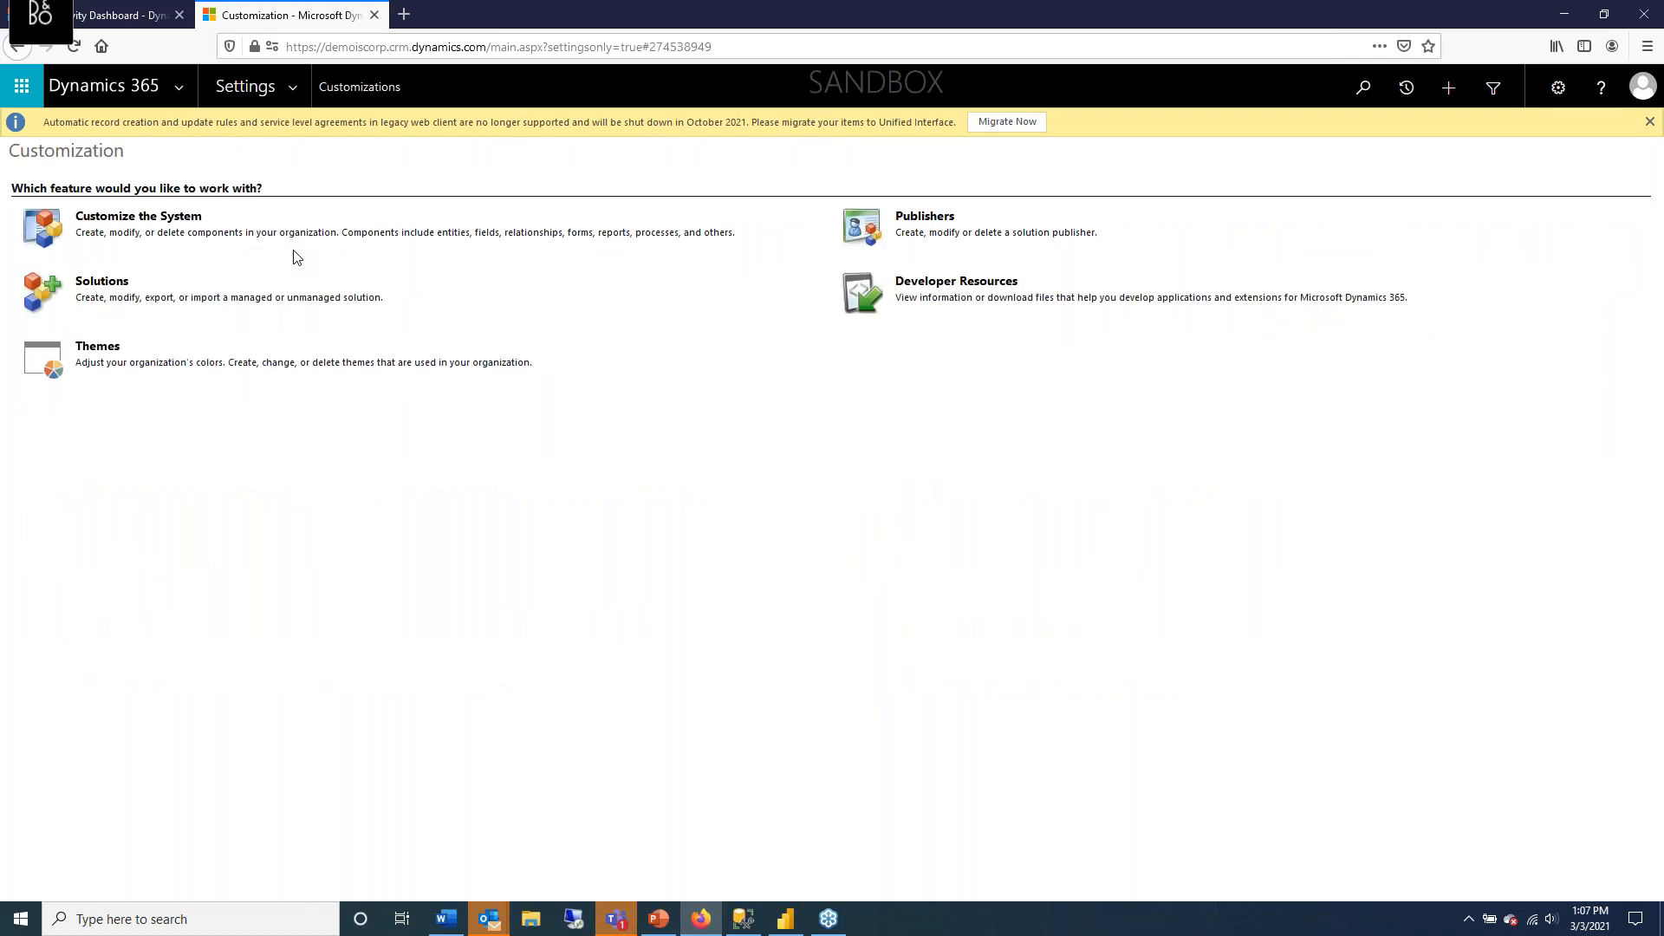
click(979, 286)
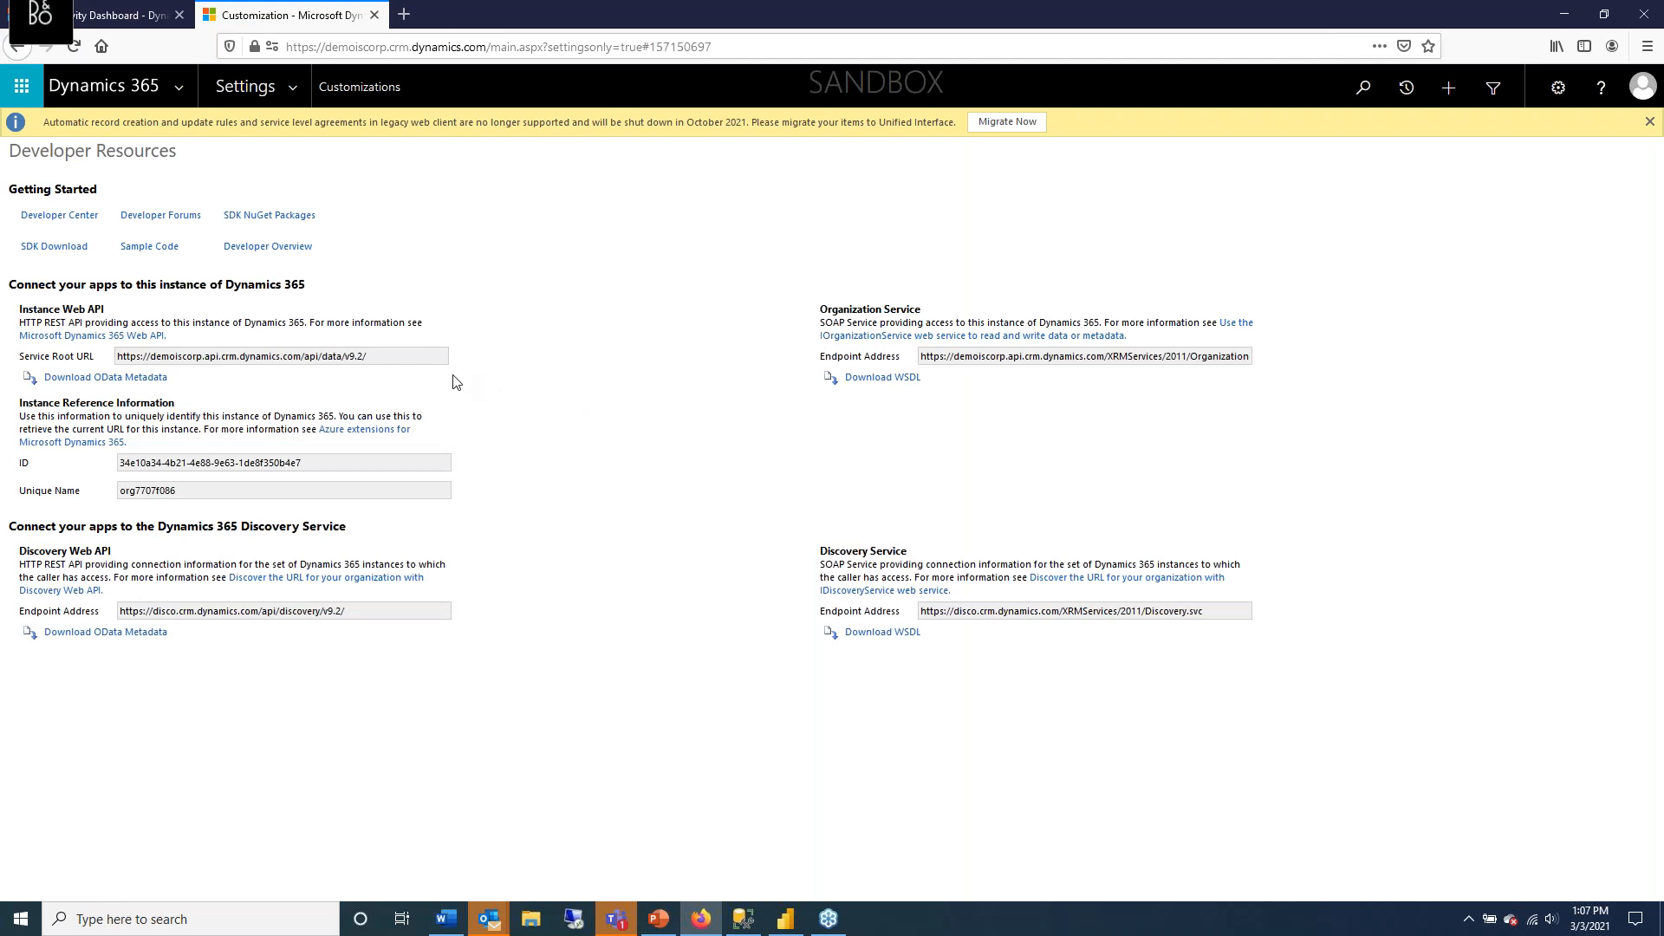
drag(370, 356, 95, 353)
key(ctrl+c)
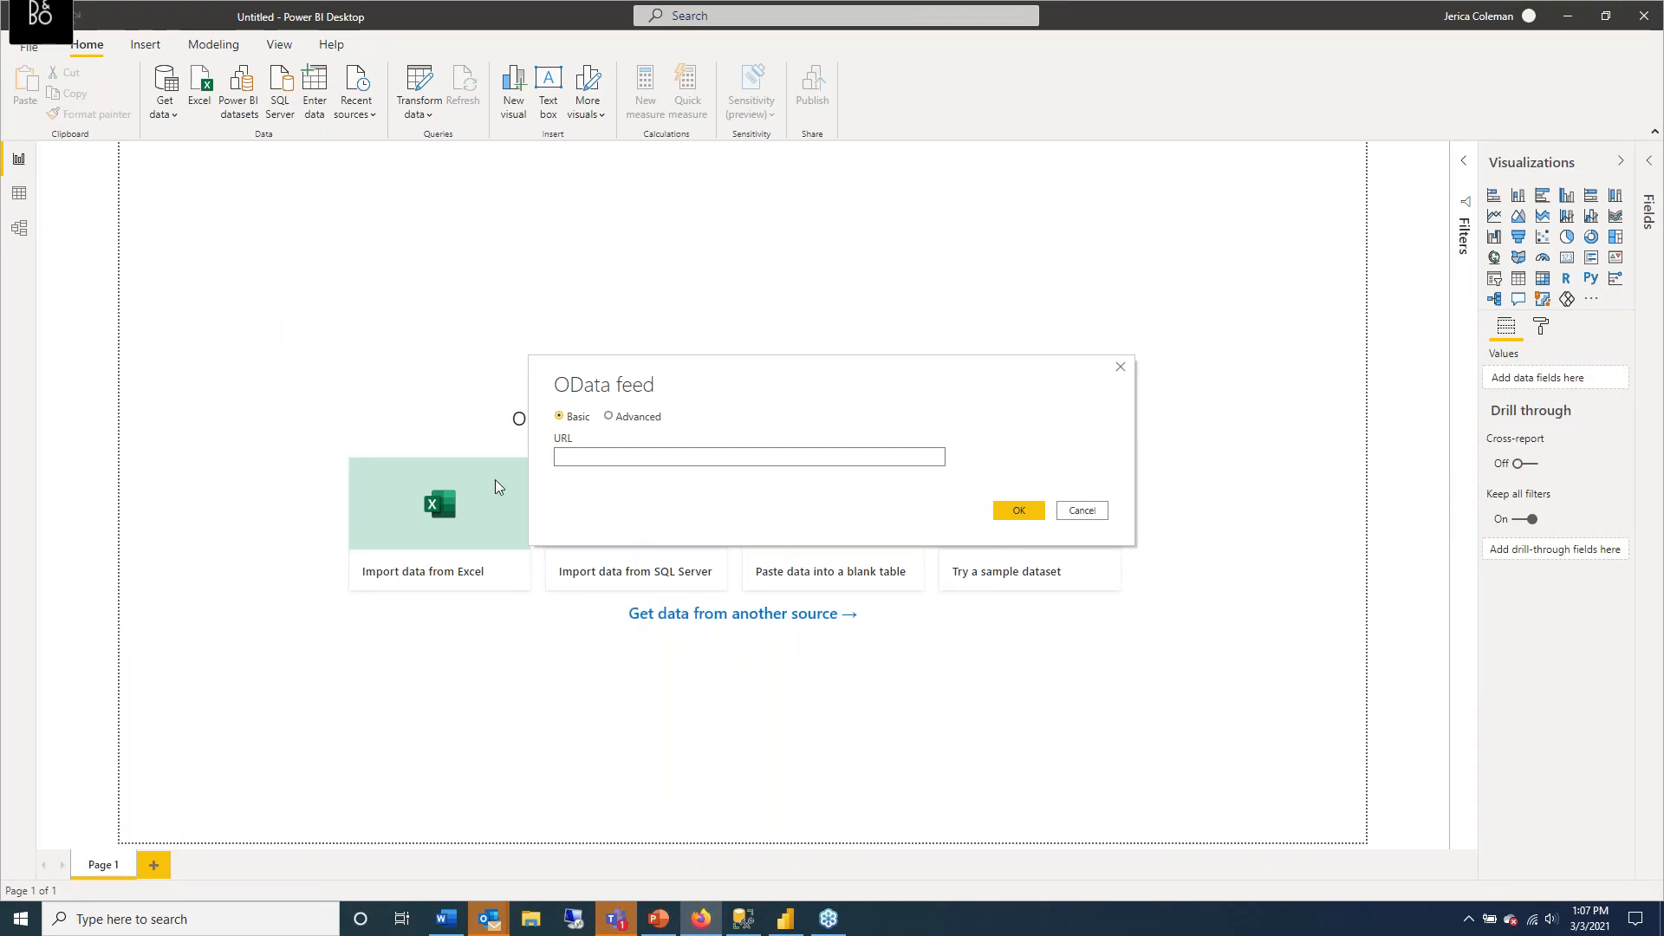
click(581, 456)
key(ctrl+v)
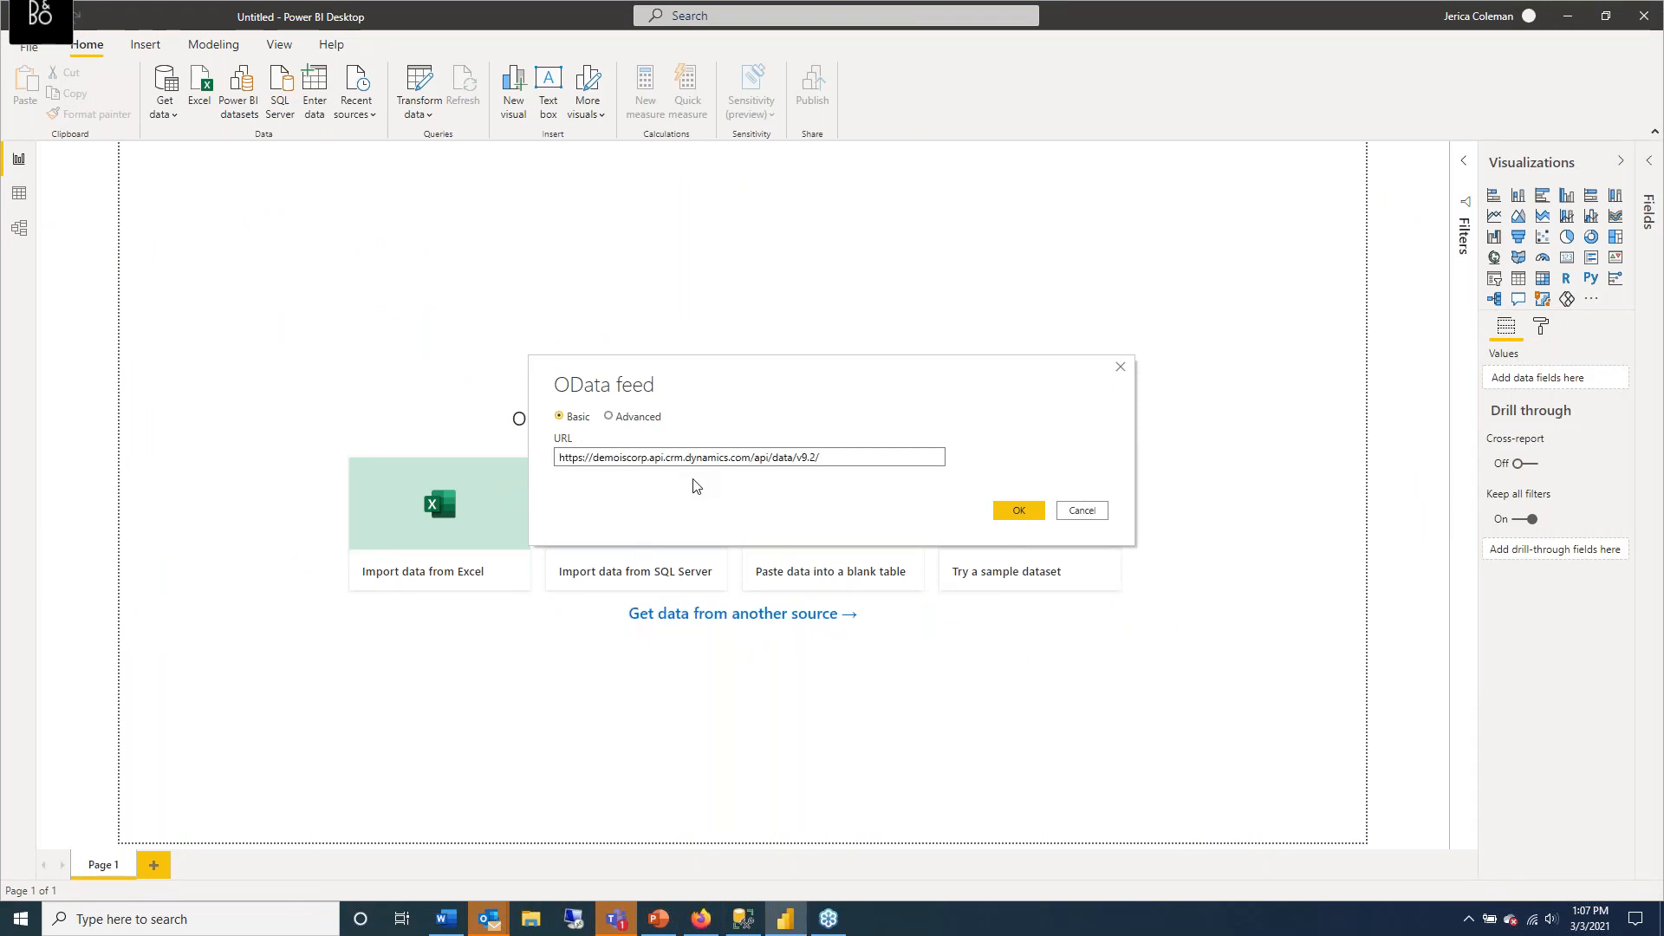
click(1022, 512)
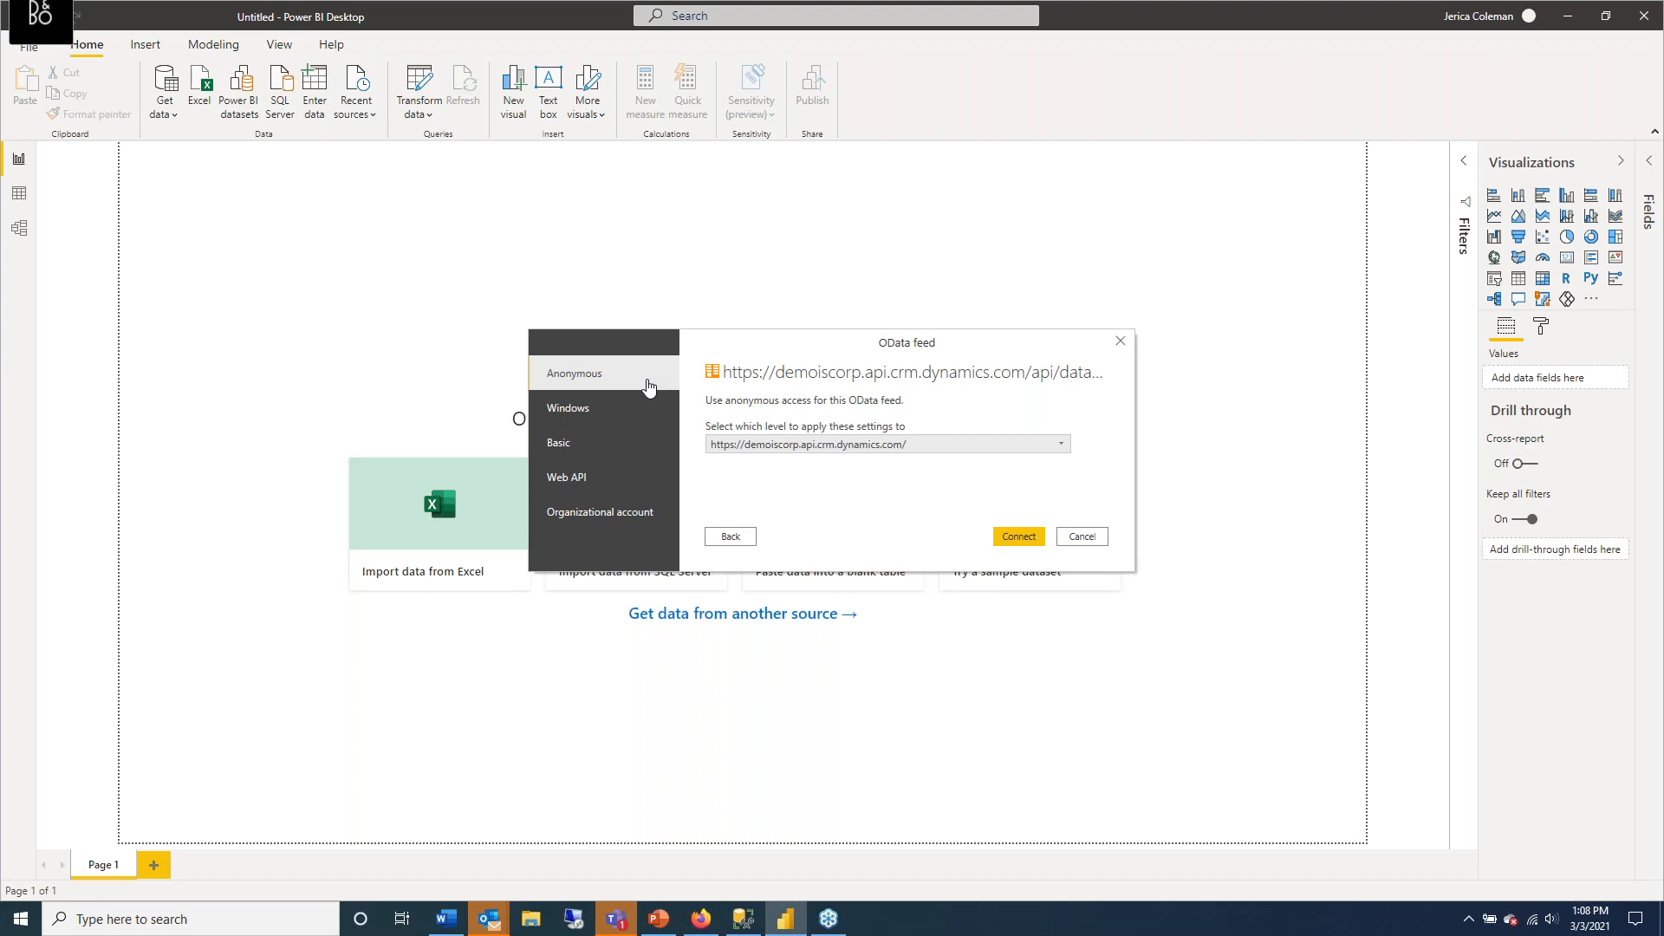
Sign in to the OData feed with an organizational account and connect to it.
click(619, 518)
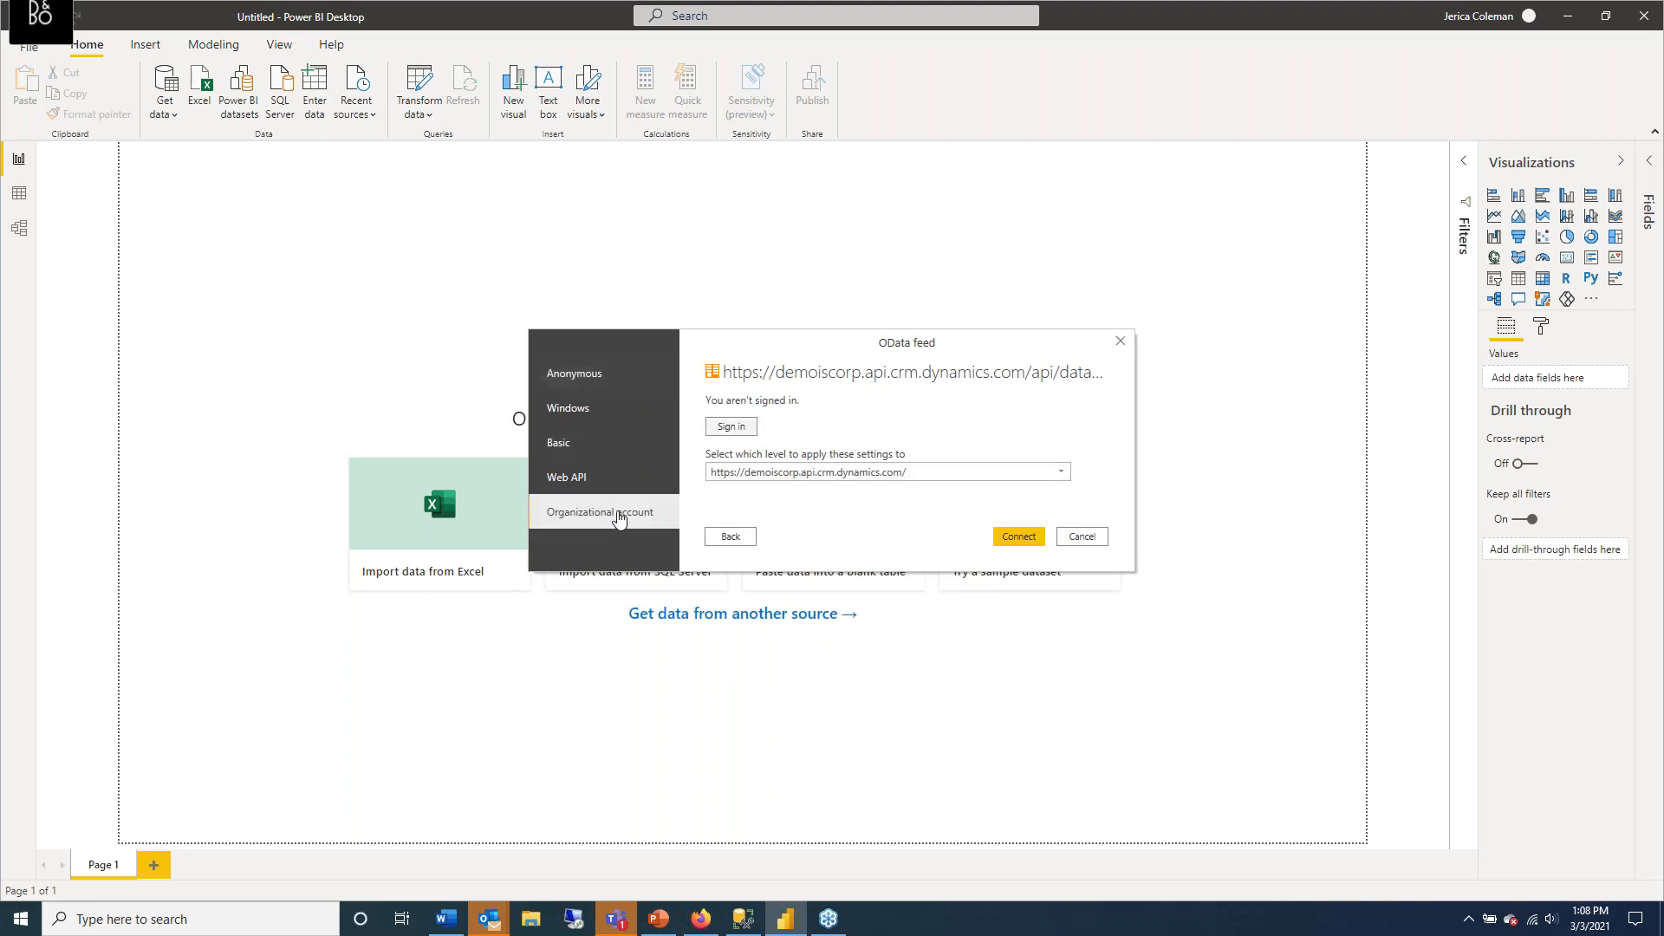
click(744, 430)
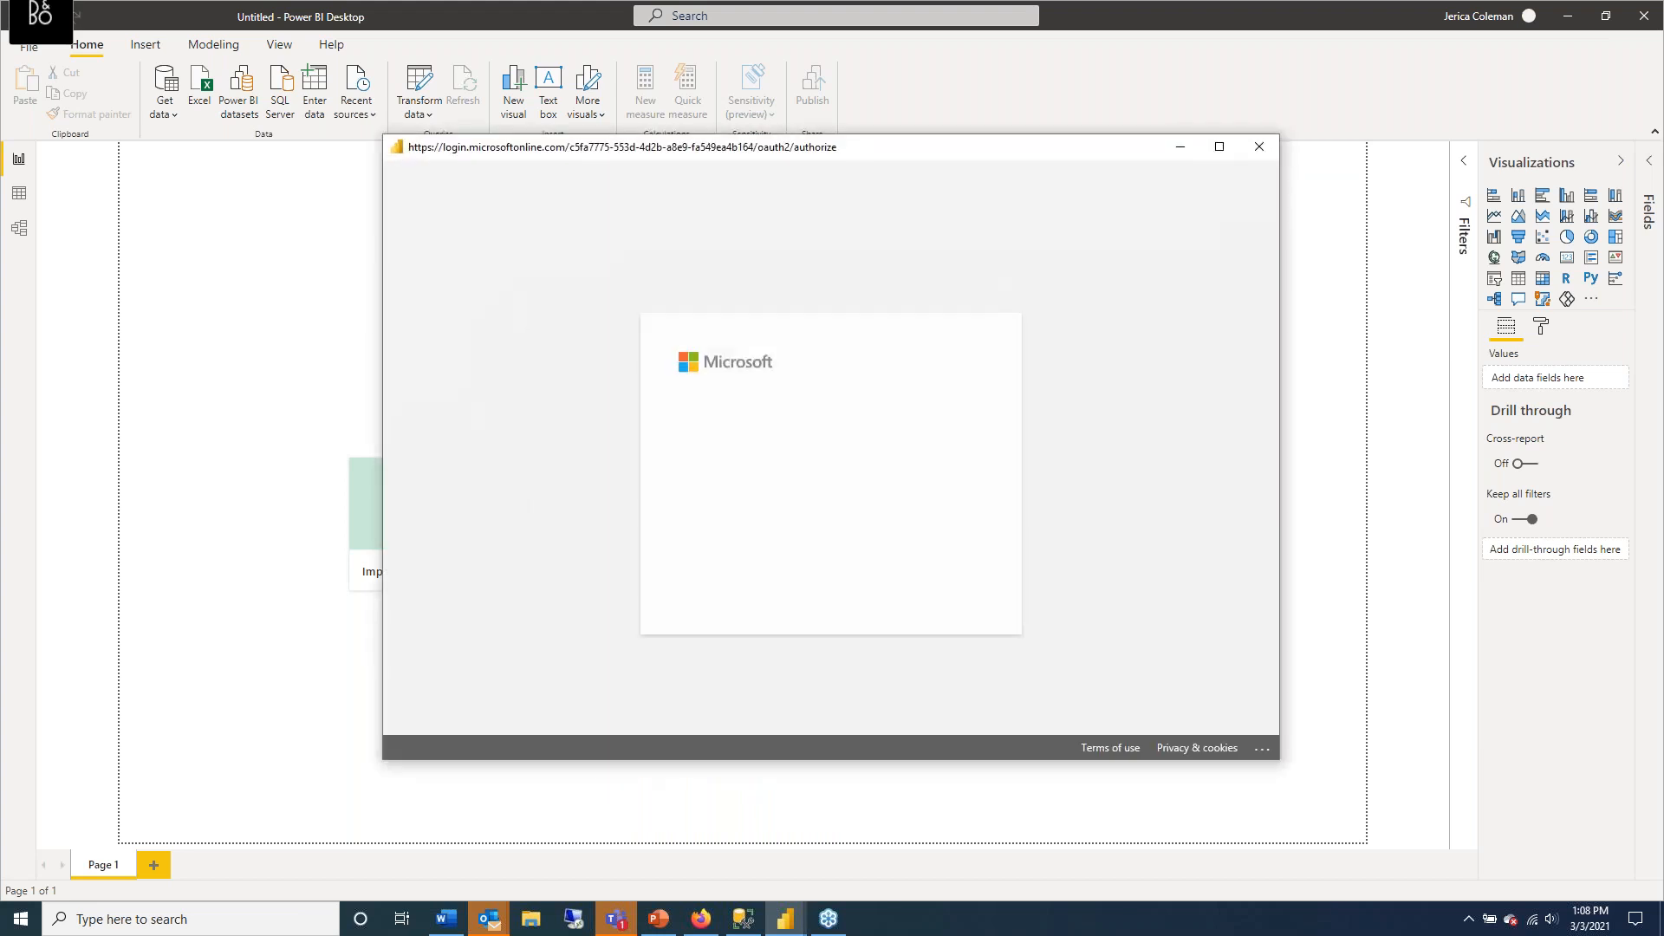
click(787, 456)
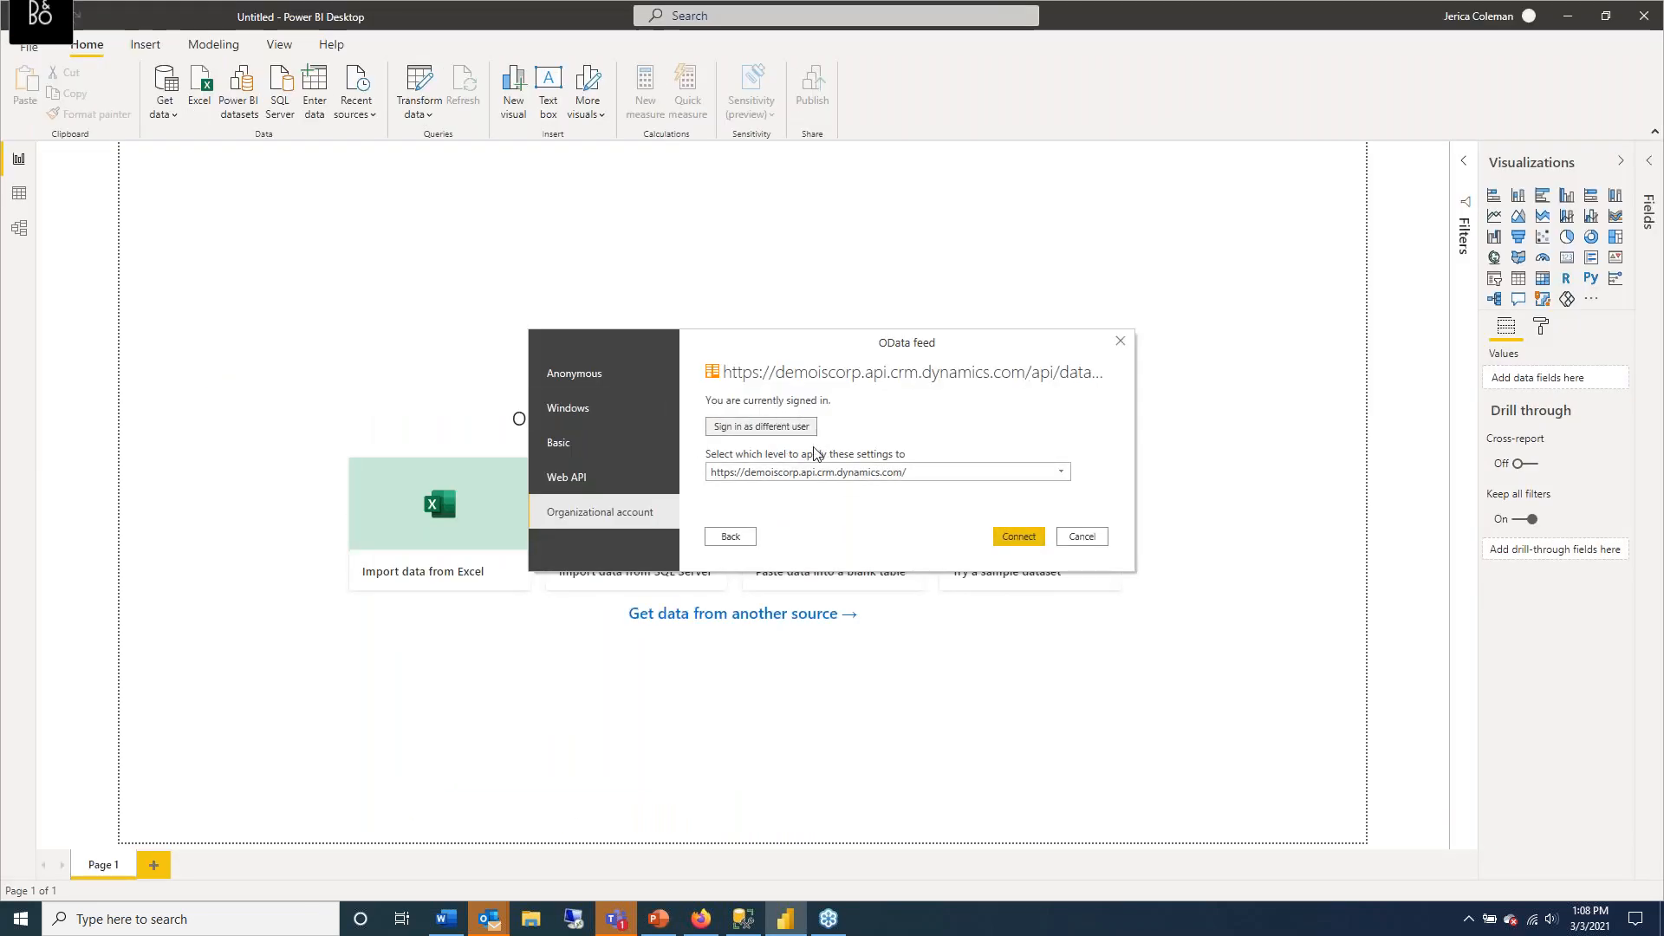
click(1021, 536)
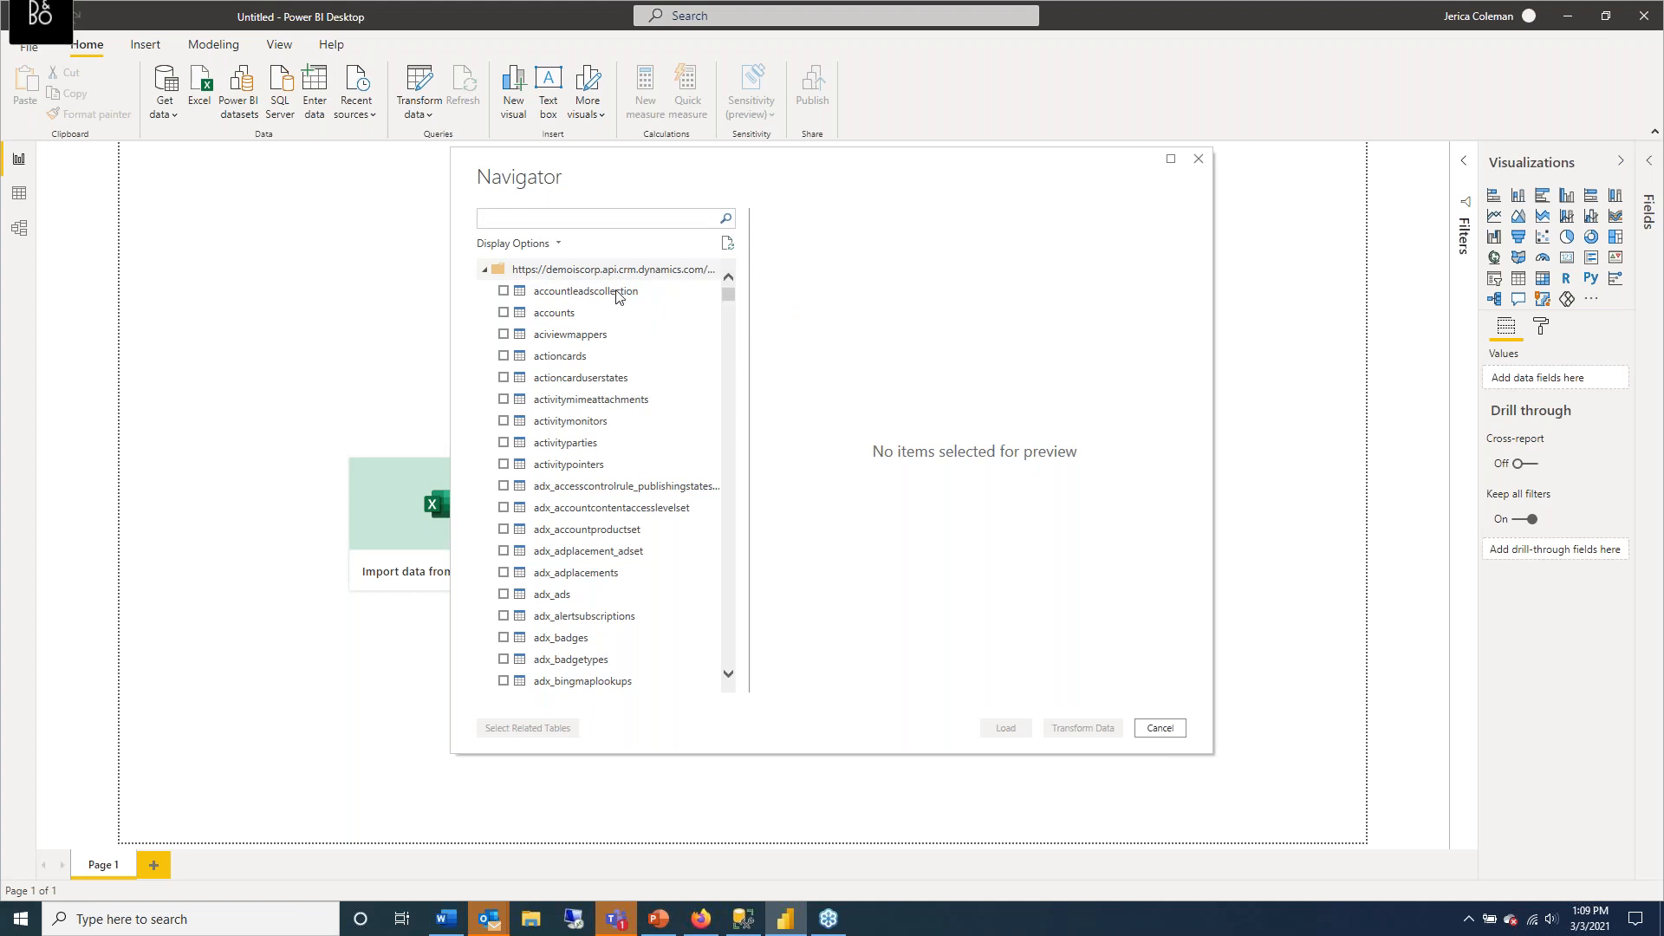
Preview the accounts table from the OData feed and select it for import.
scroll(604, 587, down, 10)
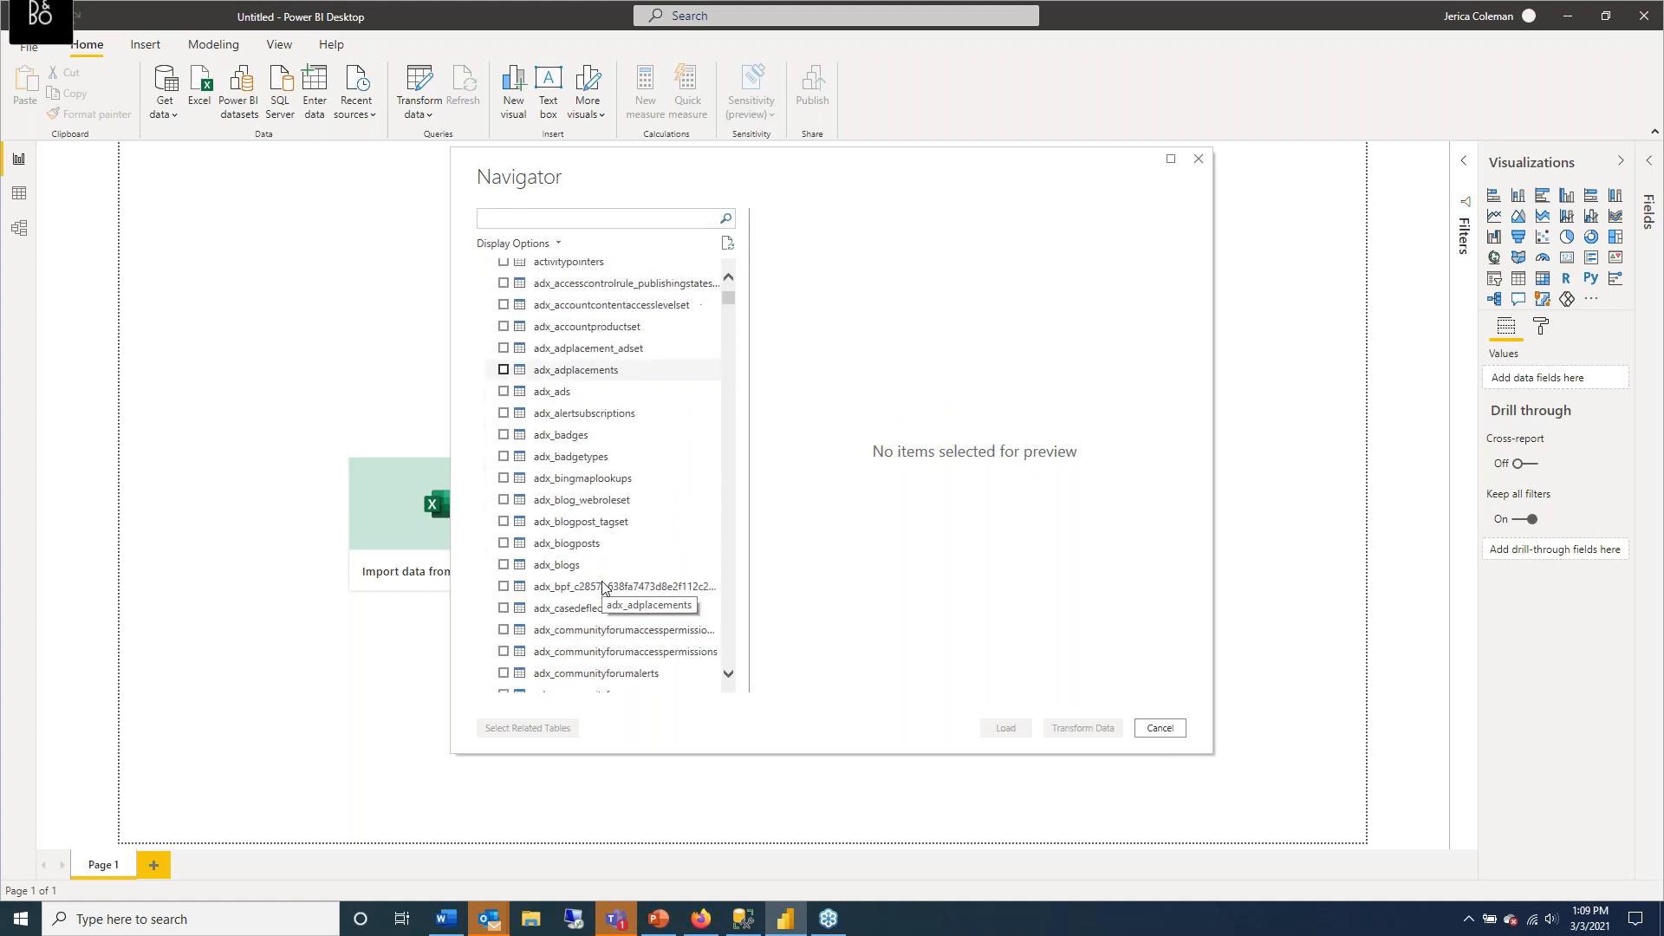
scroll(604, 587, down, 3)
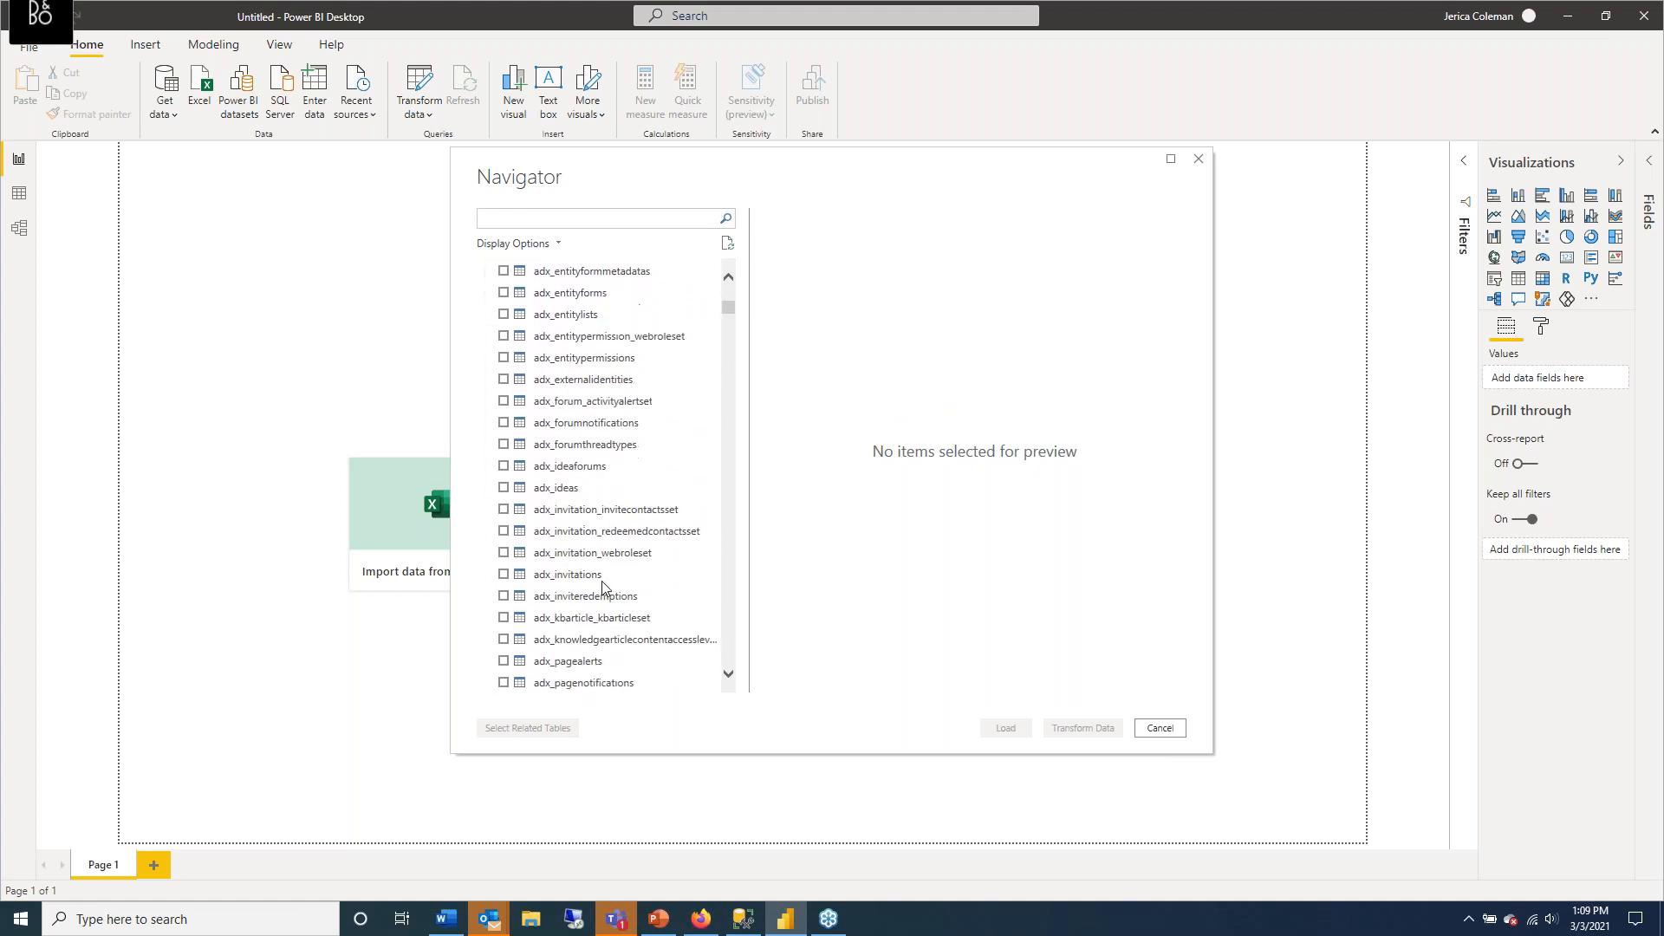
scroll(605, 588, up, 3)
scroll(604, 588, up, 11)
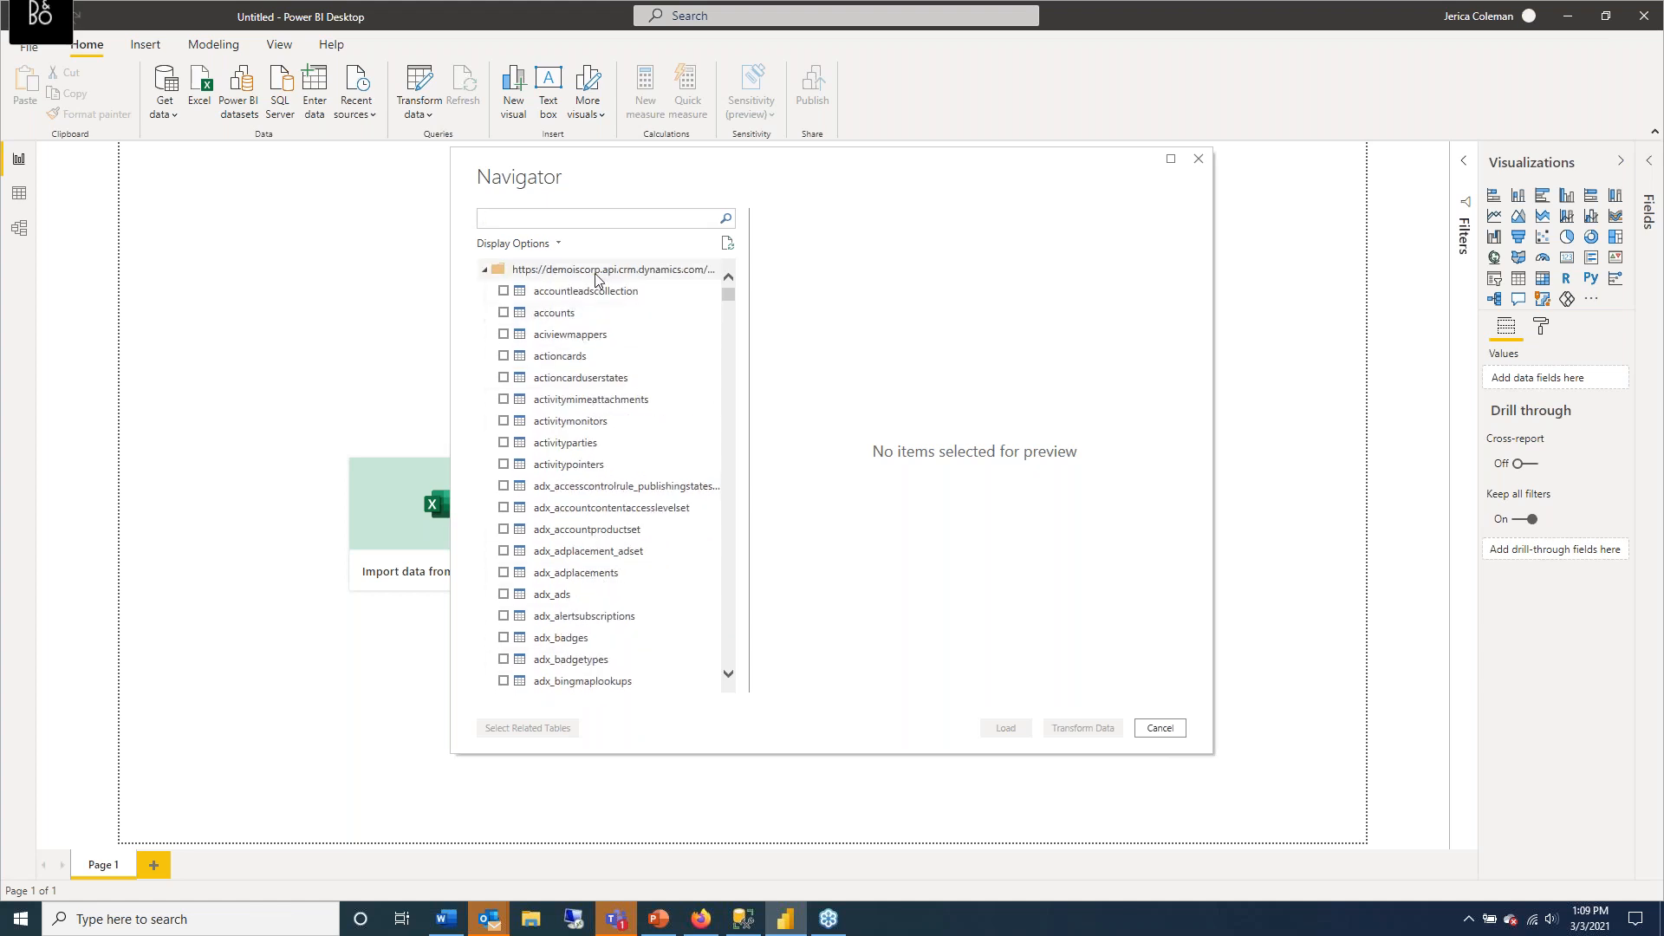
click(559, 313)
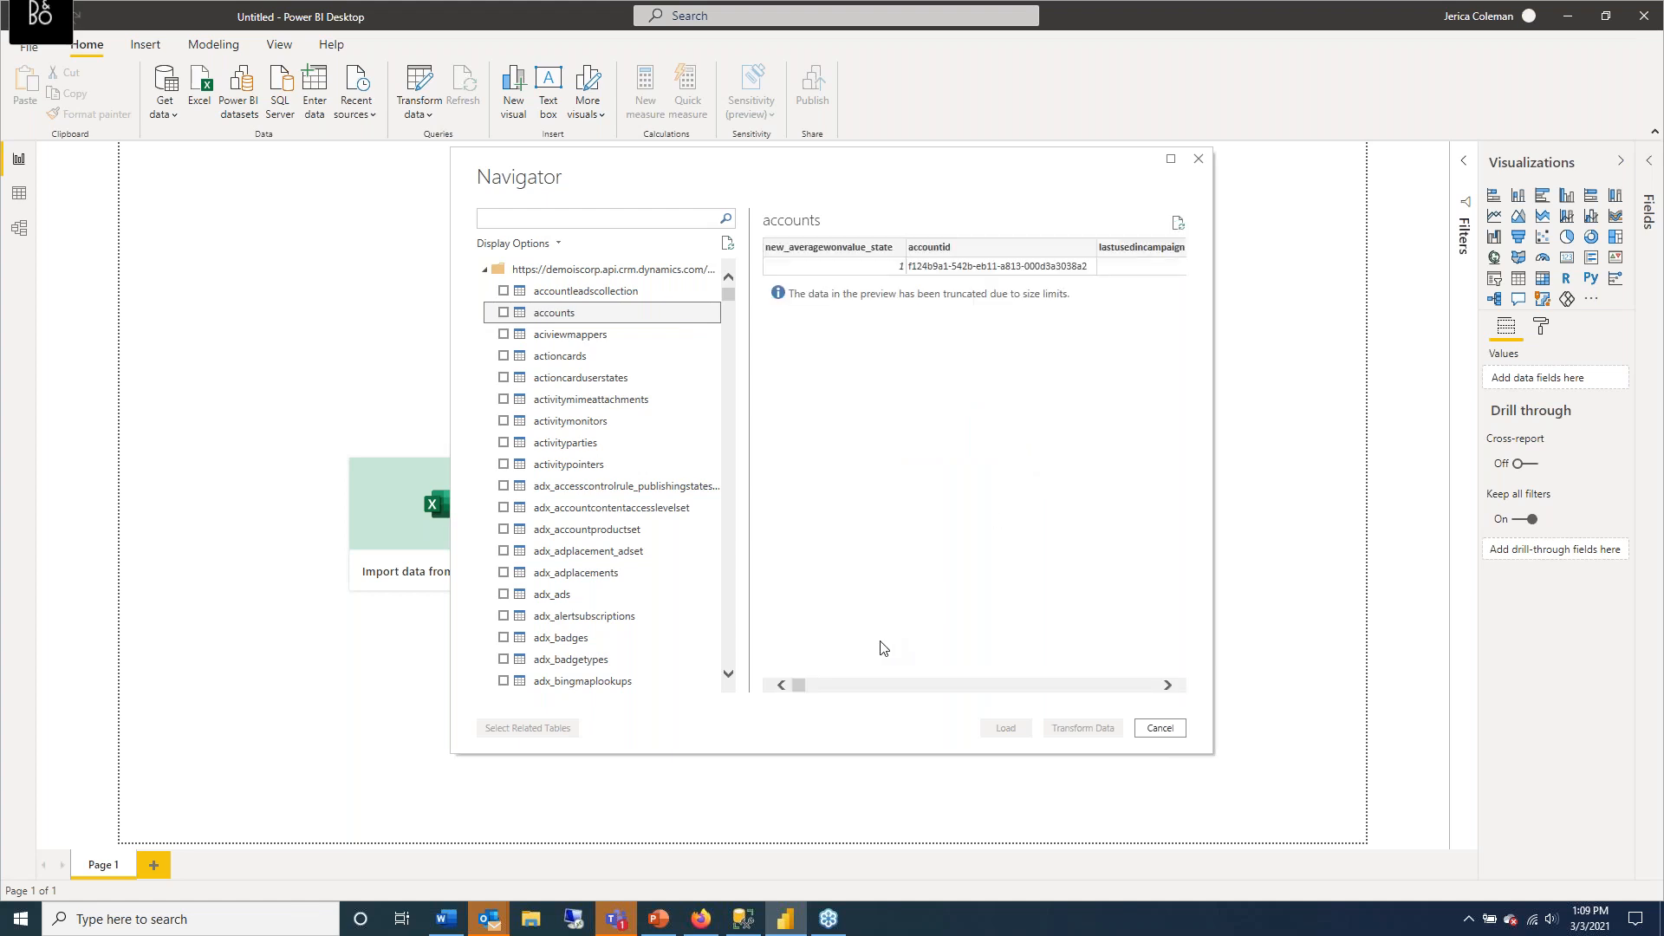
drag(799, 687, 790, 691)
click(504, 314)
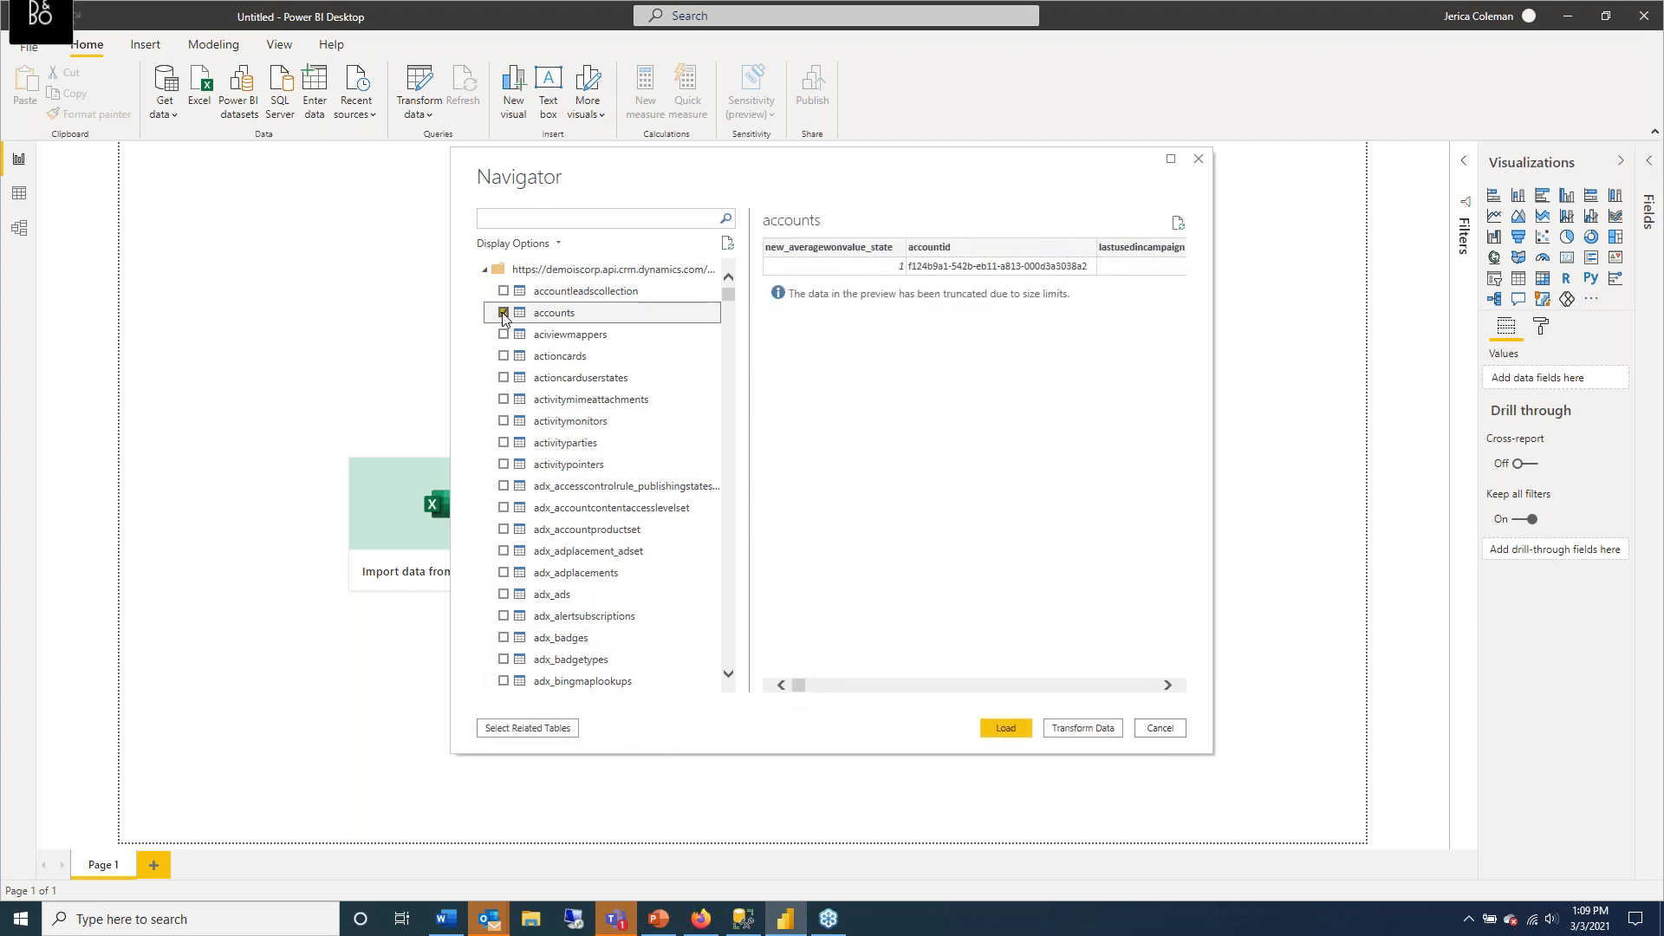
Add the opportunities and leads tables by searching for "opp" and "lead", and open the selected tables for data transformation.
click(558, 217)
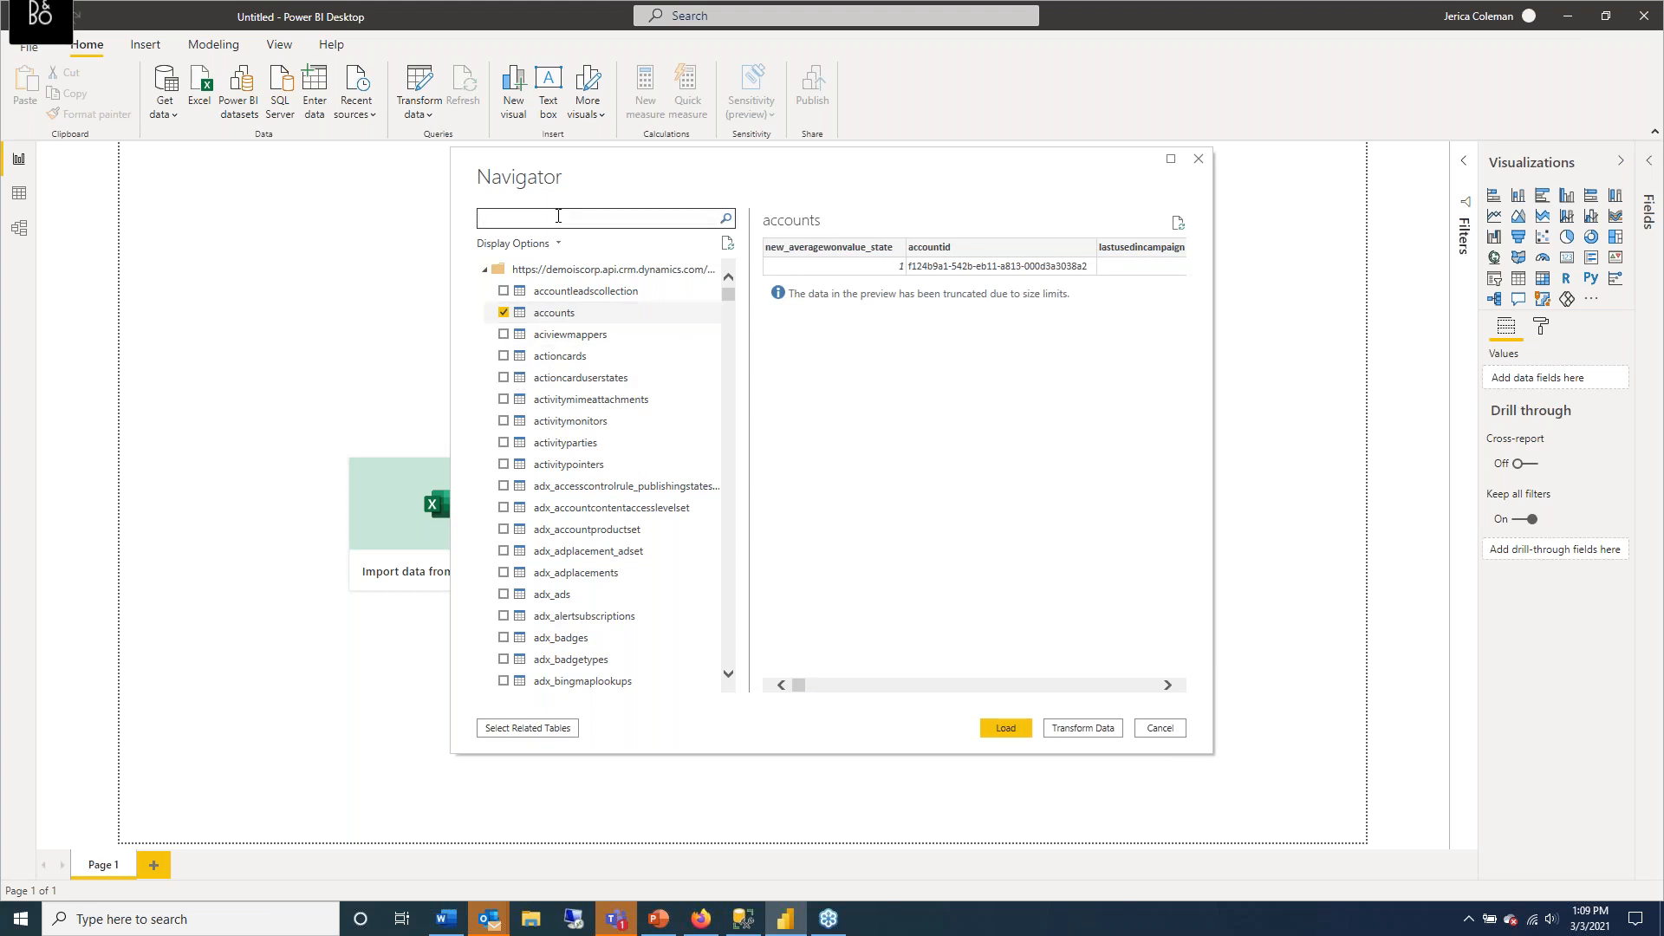
text(opp)
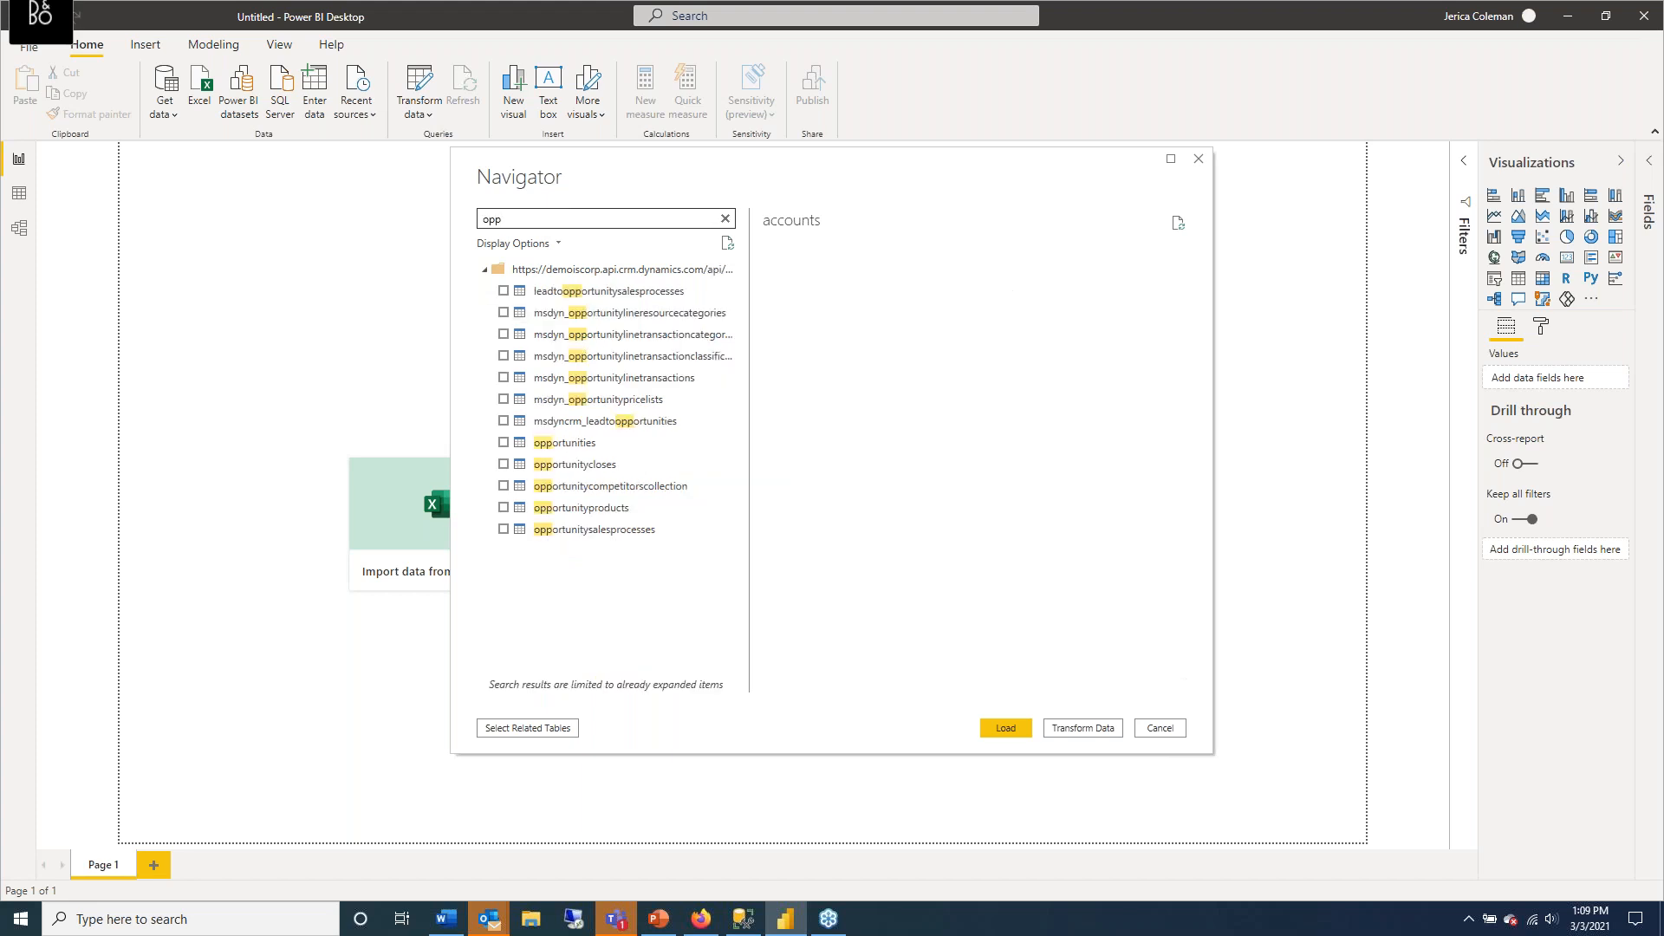
click(503, 443)
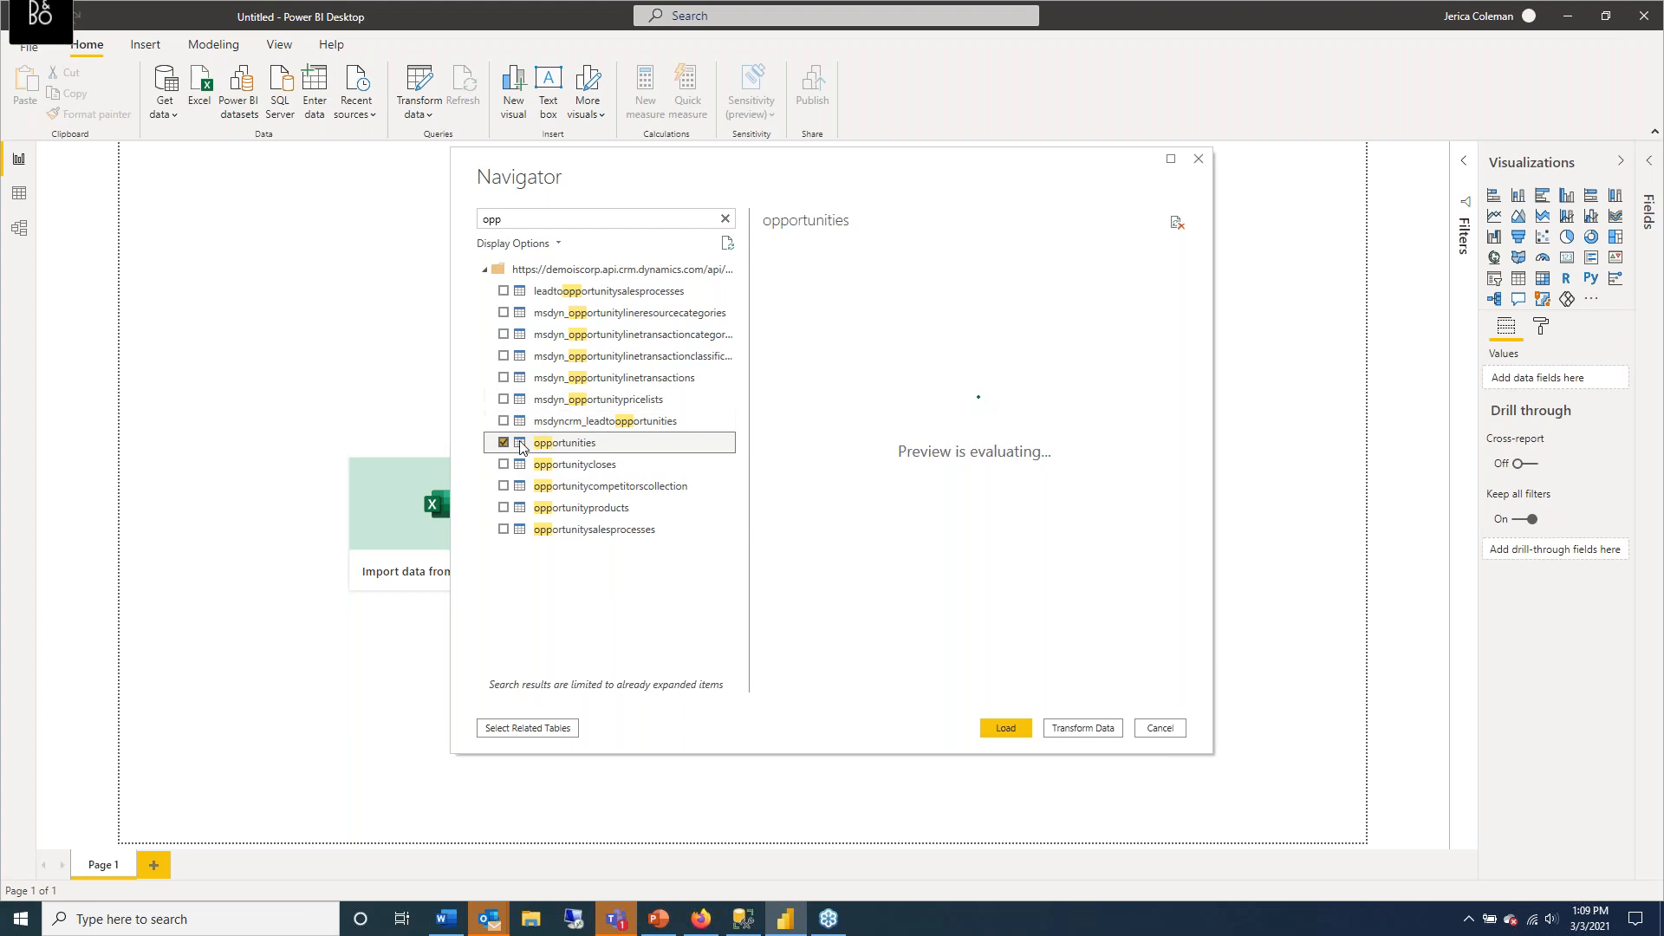
double_click(527, 225)
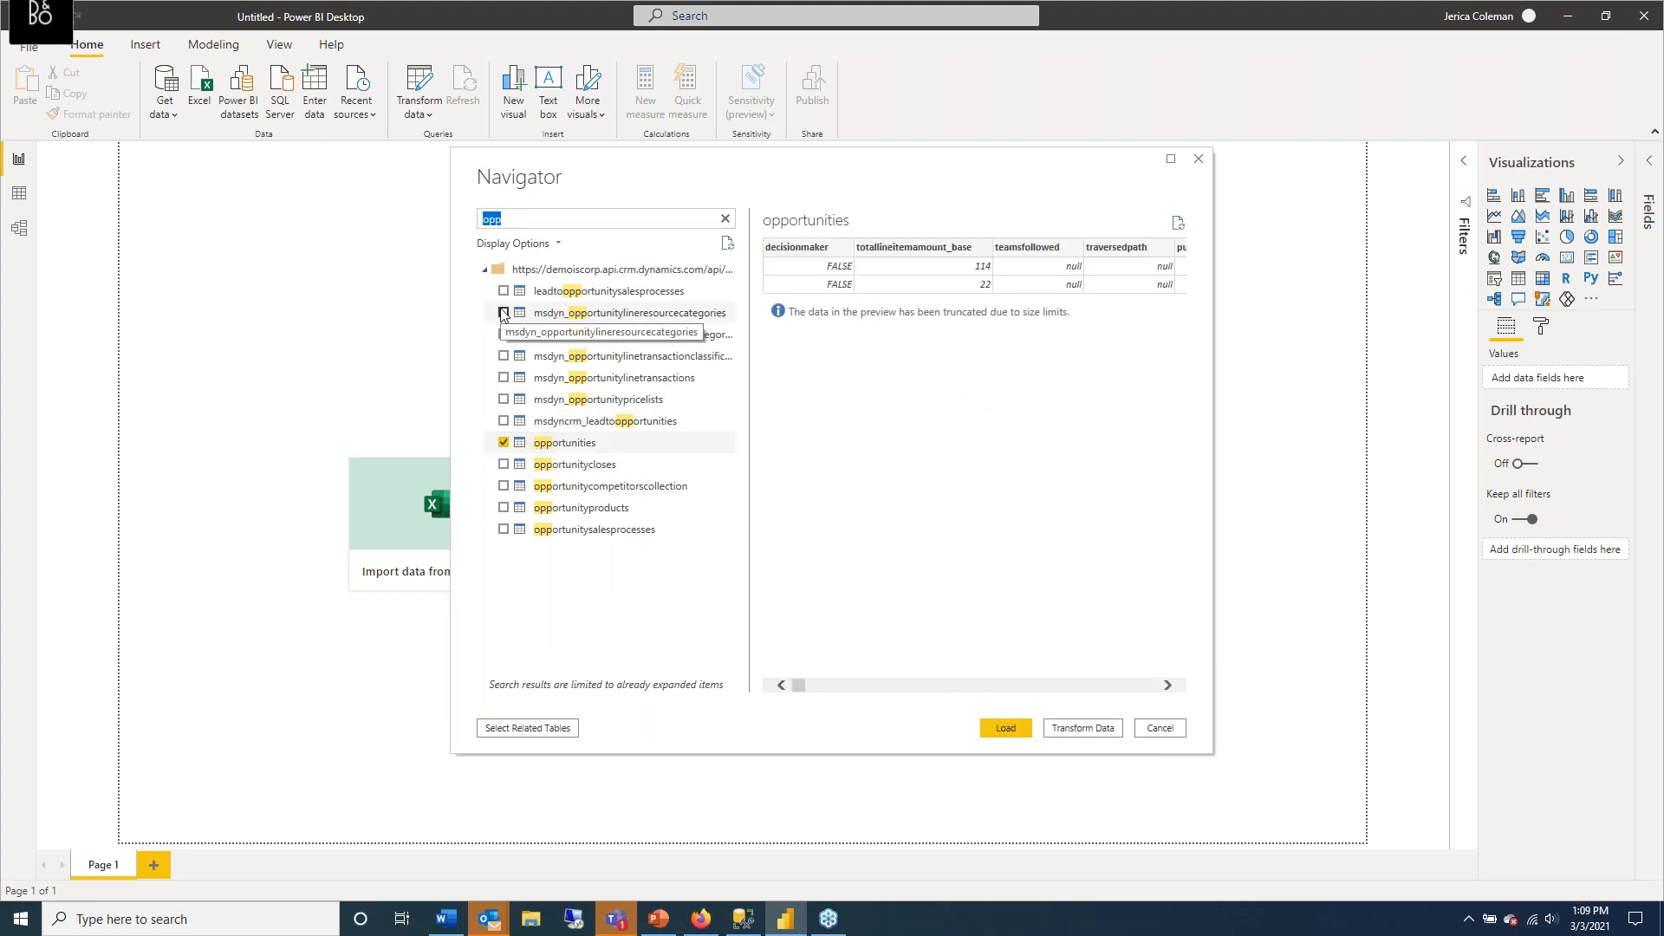
text(lead)
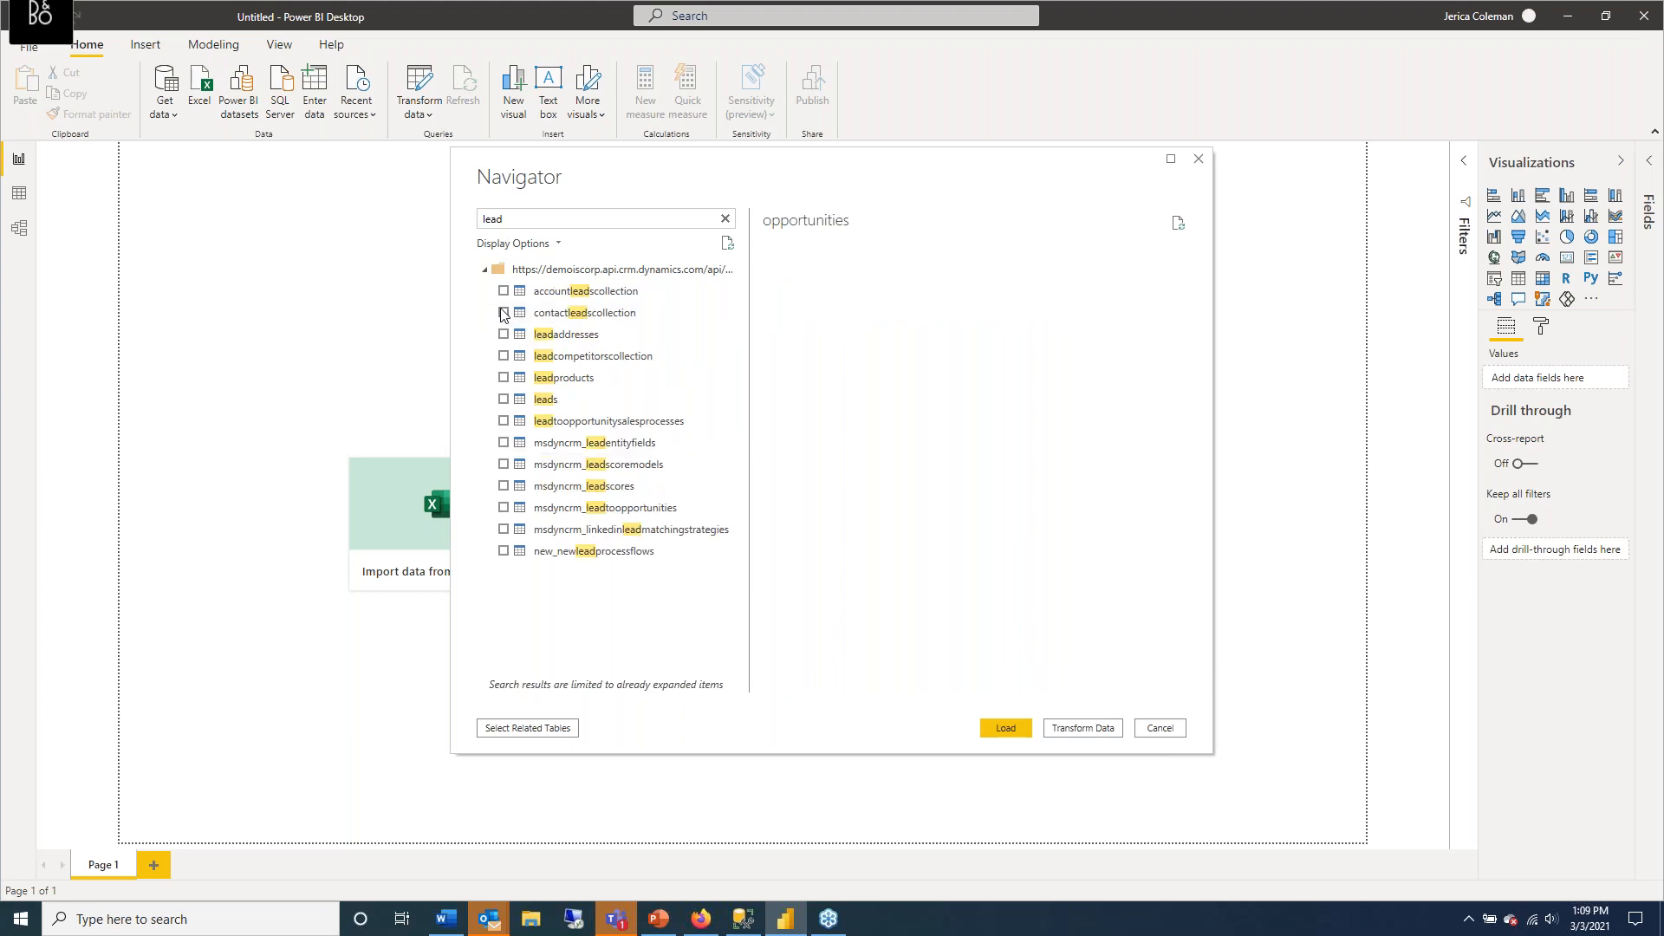
click(504, 399)
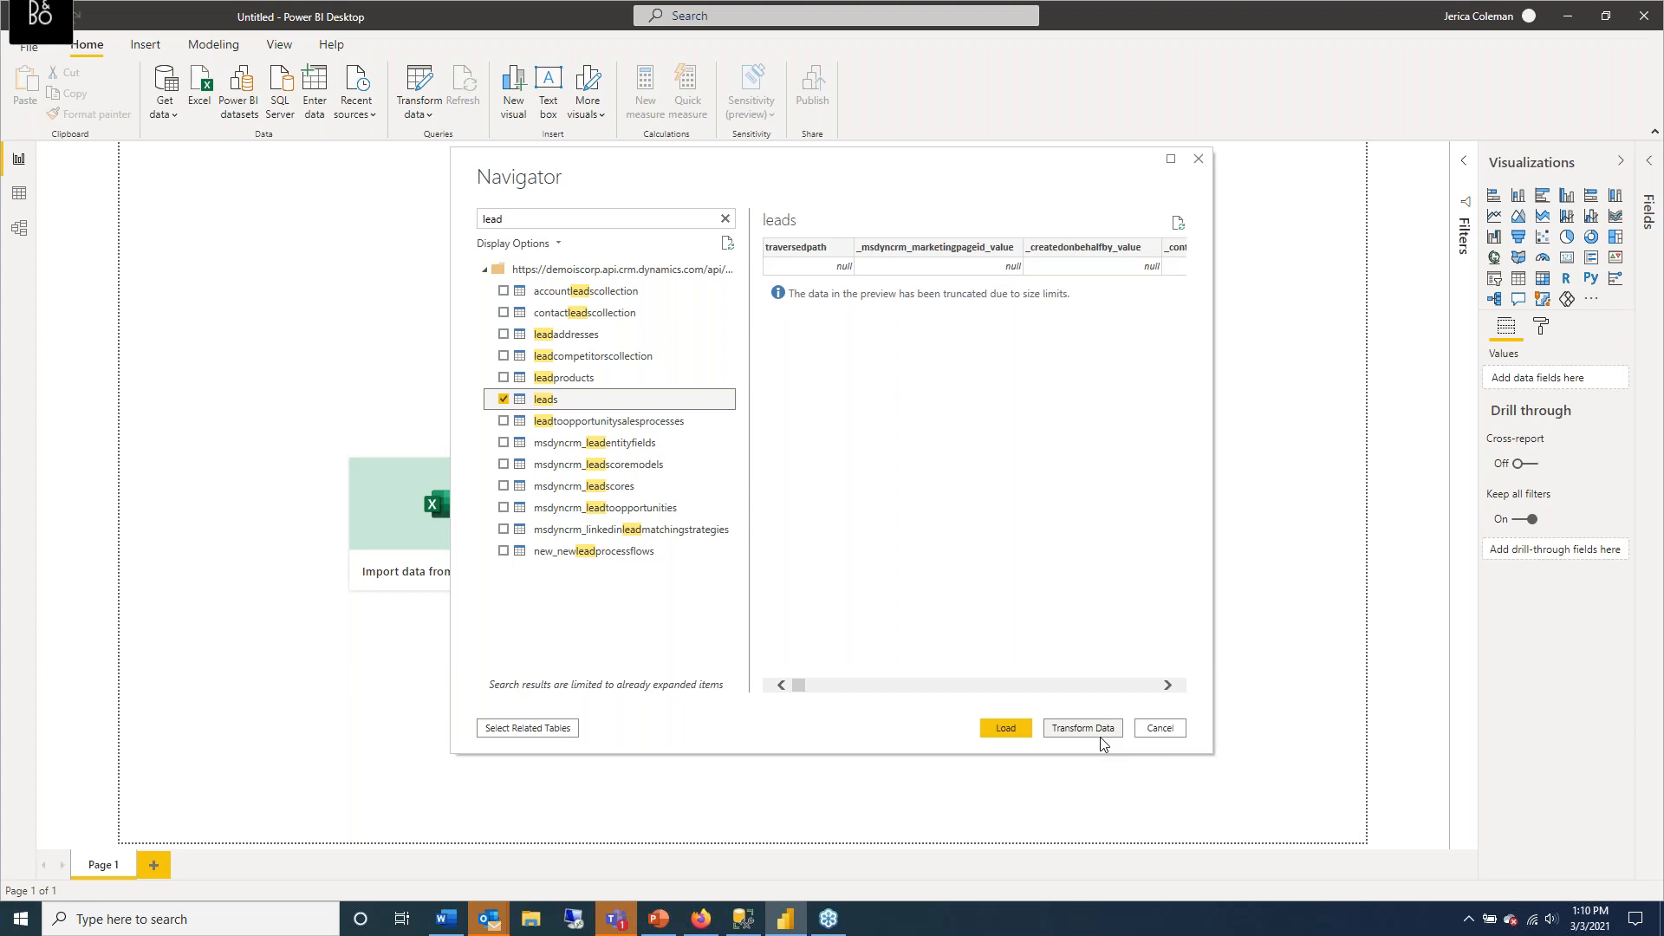
click(1083, 728)
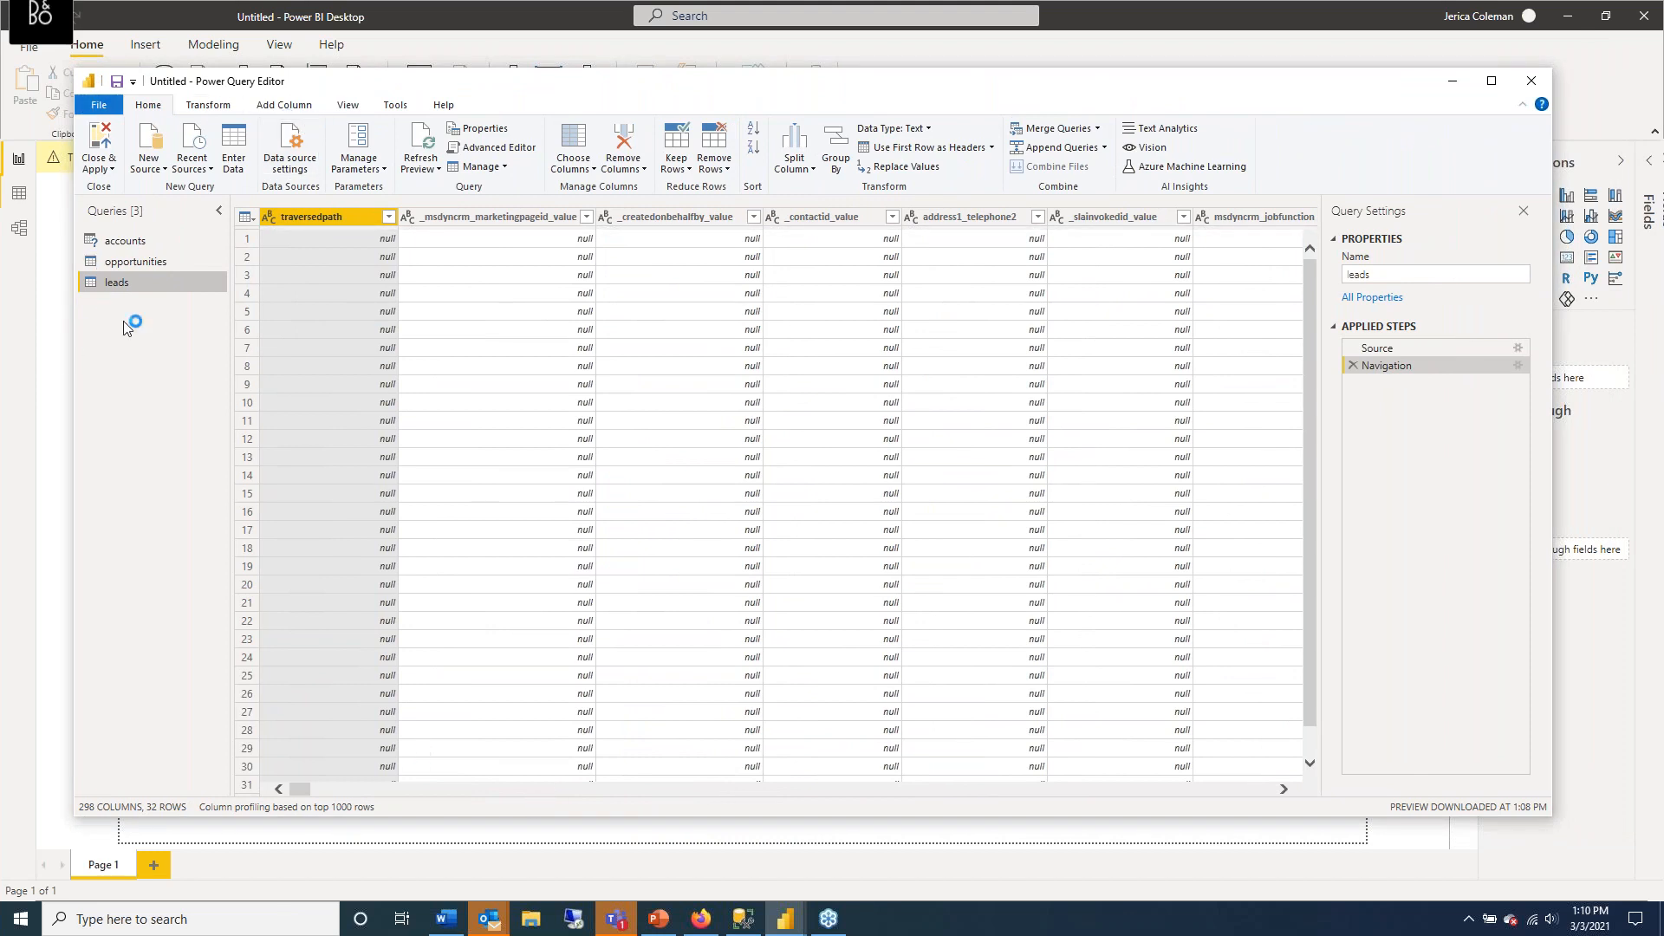
Filter the opportunities query's modifiedon column to This Year, and close and apply the query changes.
click(118, 265)
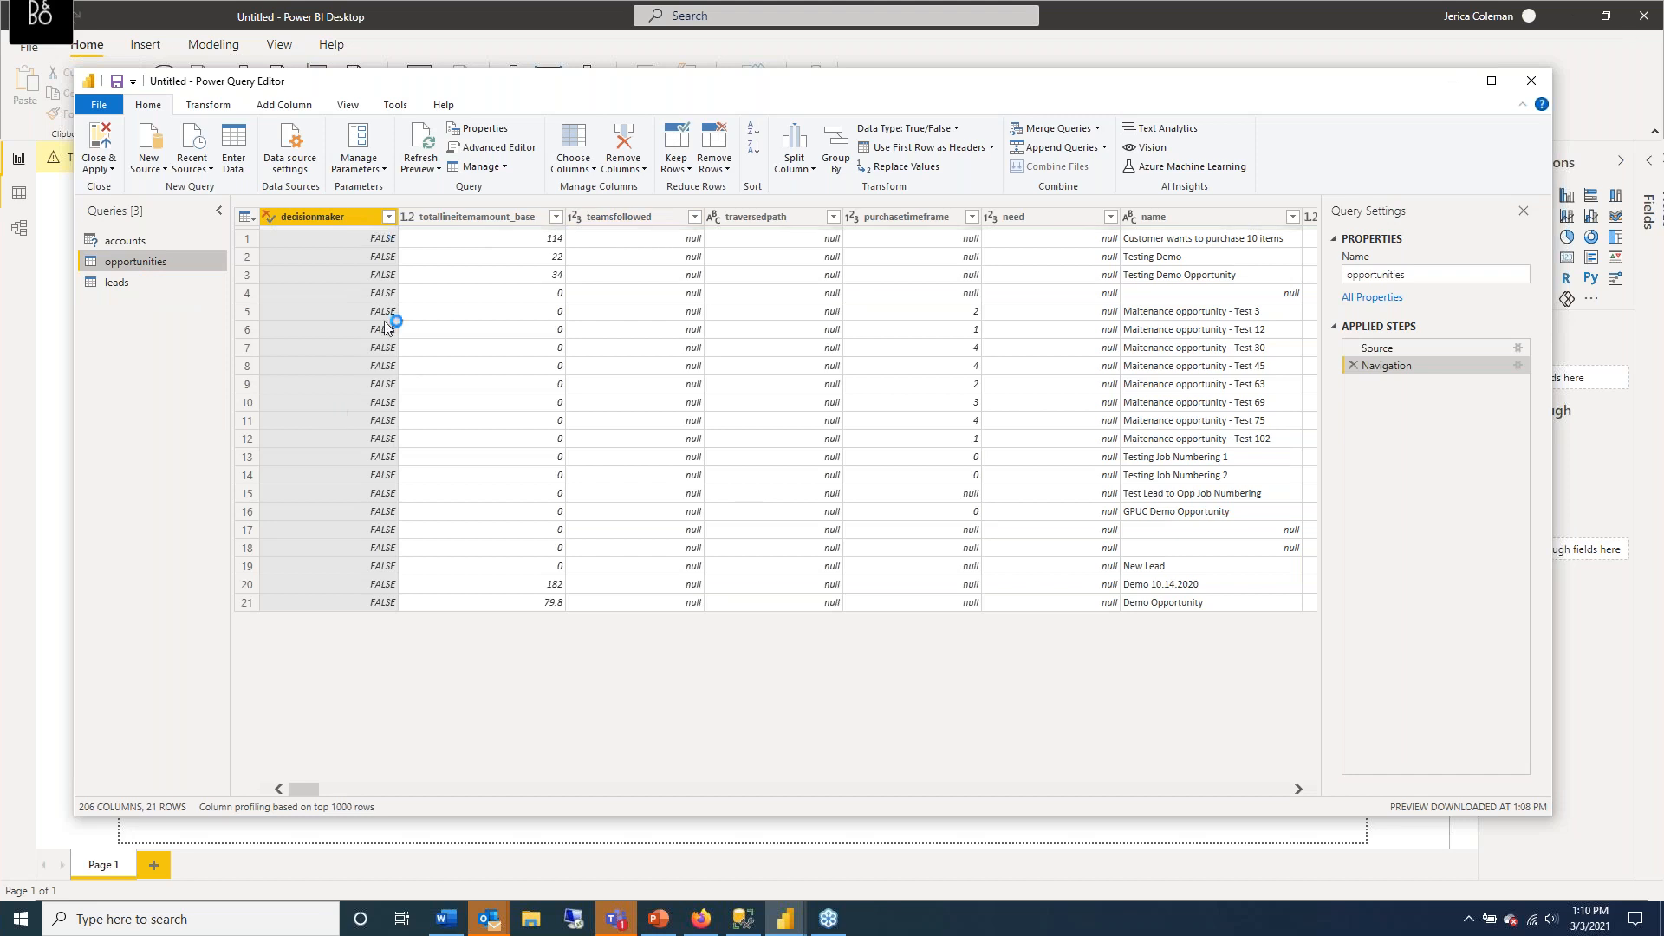
drag(308, 791, 370, 799)
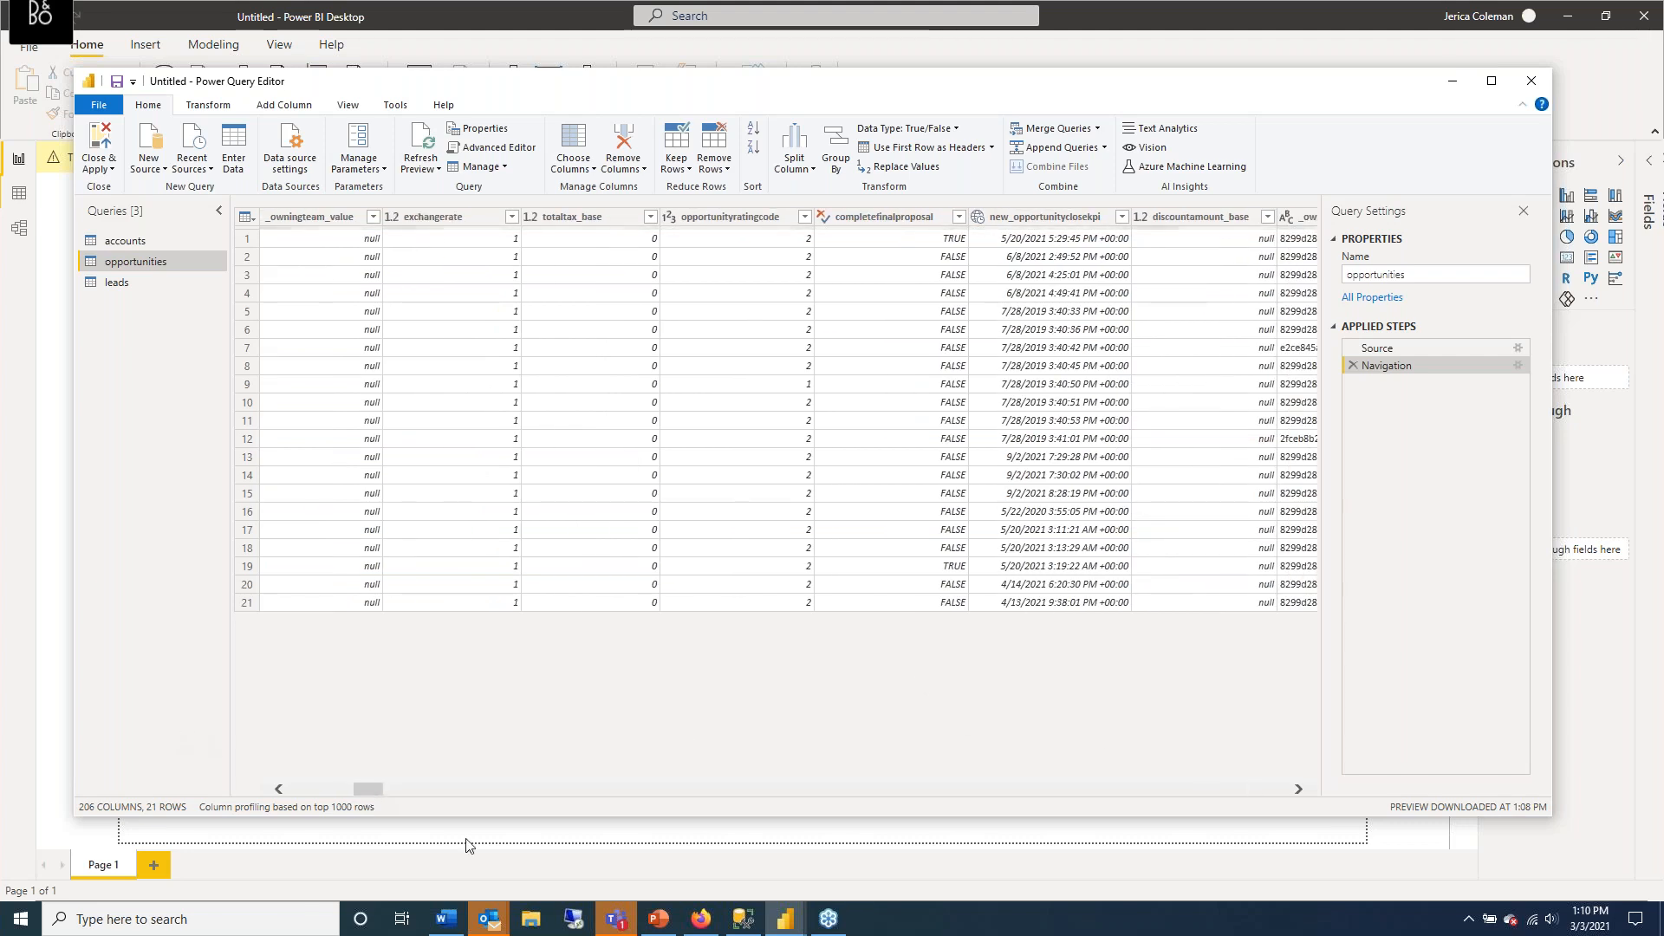
drag(372, 799, 688, 816)
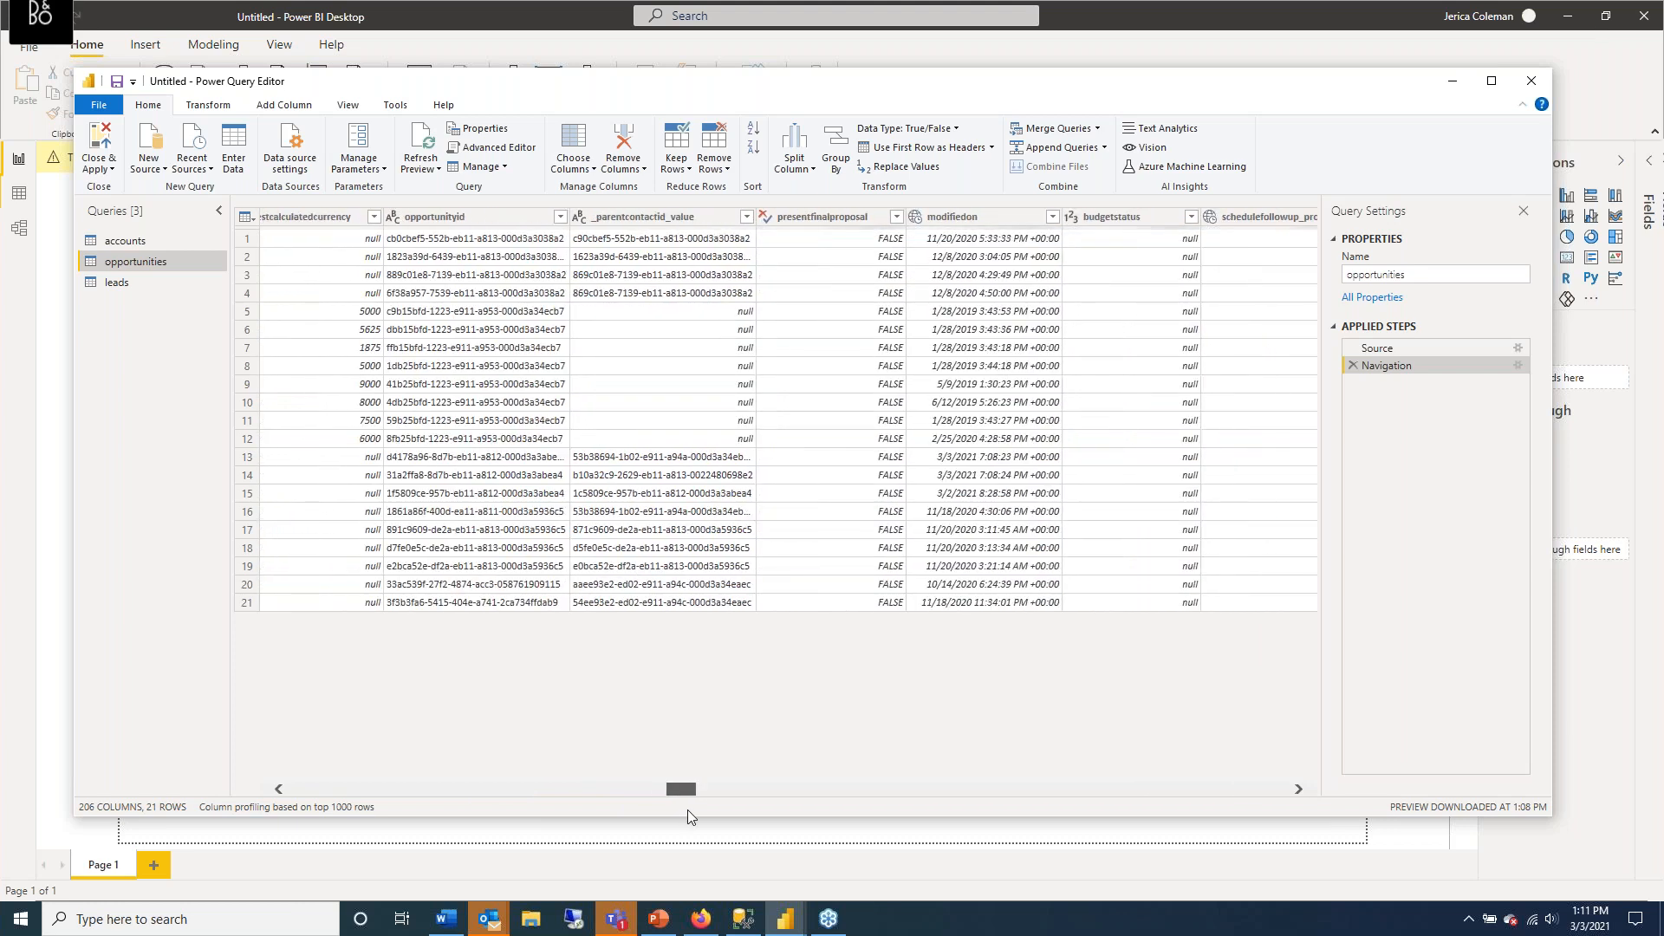
click(1053, 217)
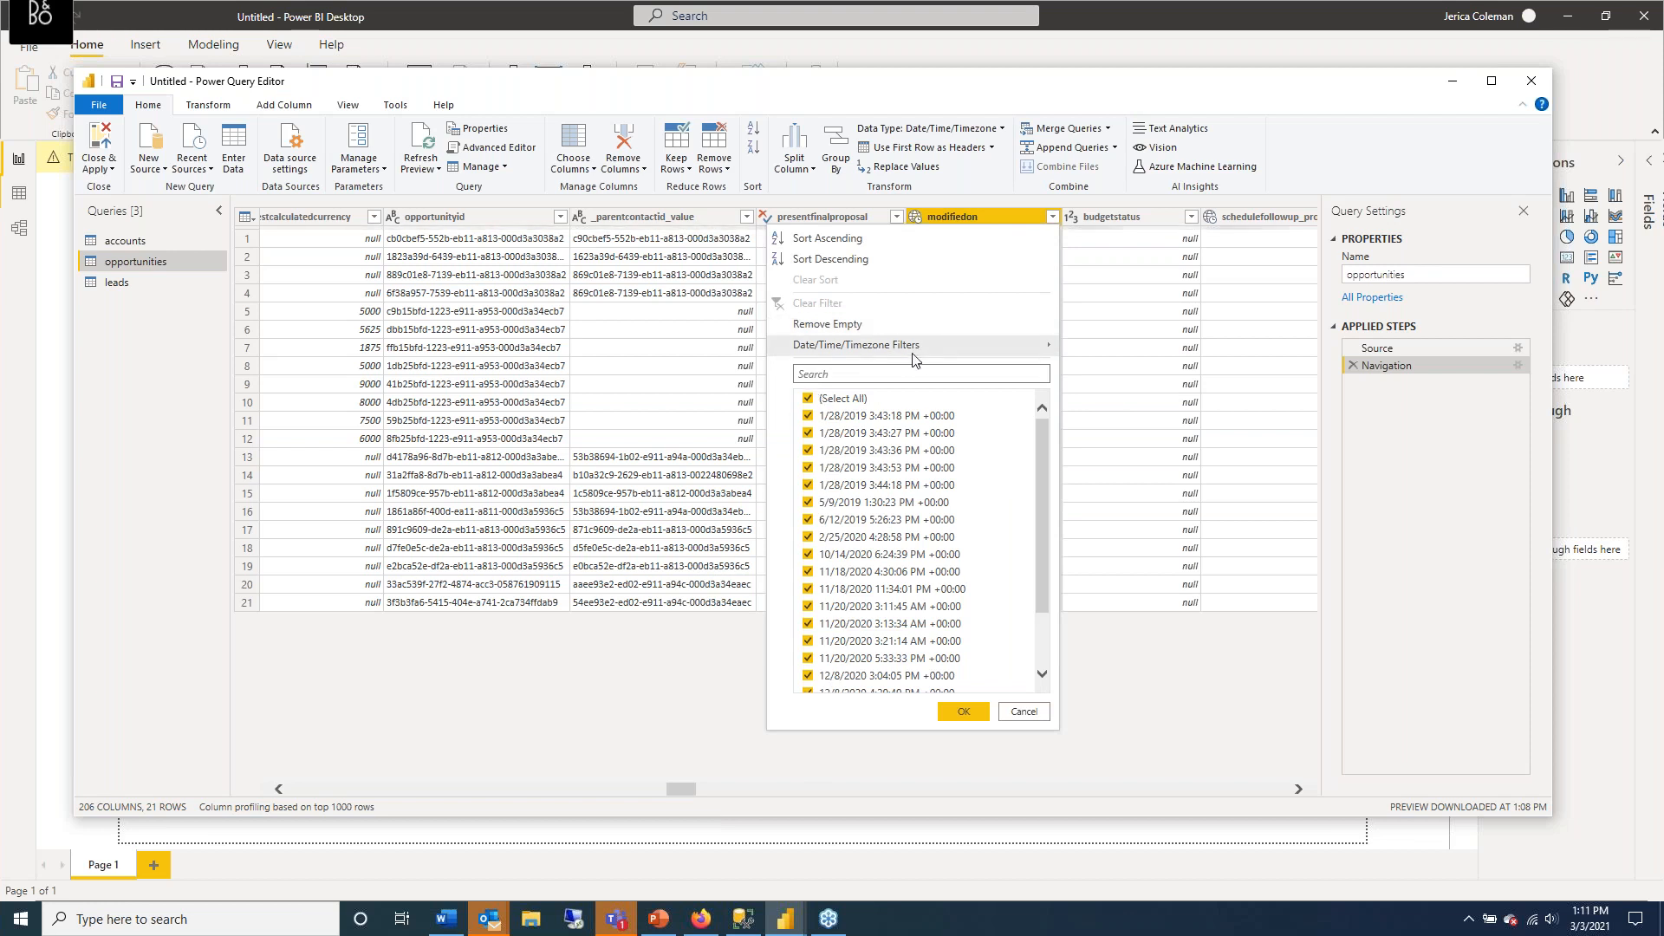
mouse_move(947, 351)
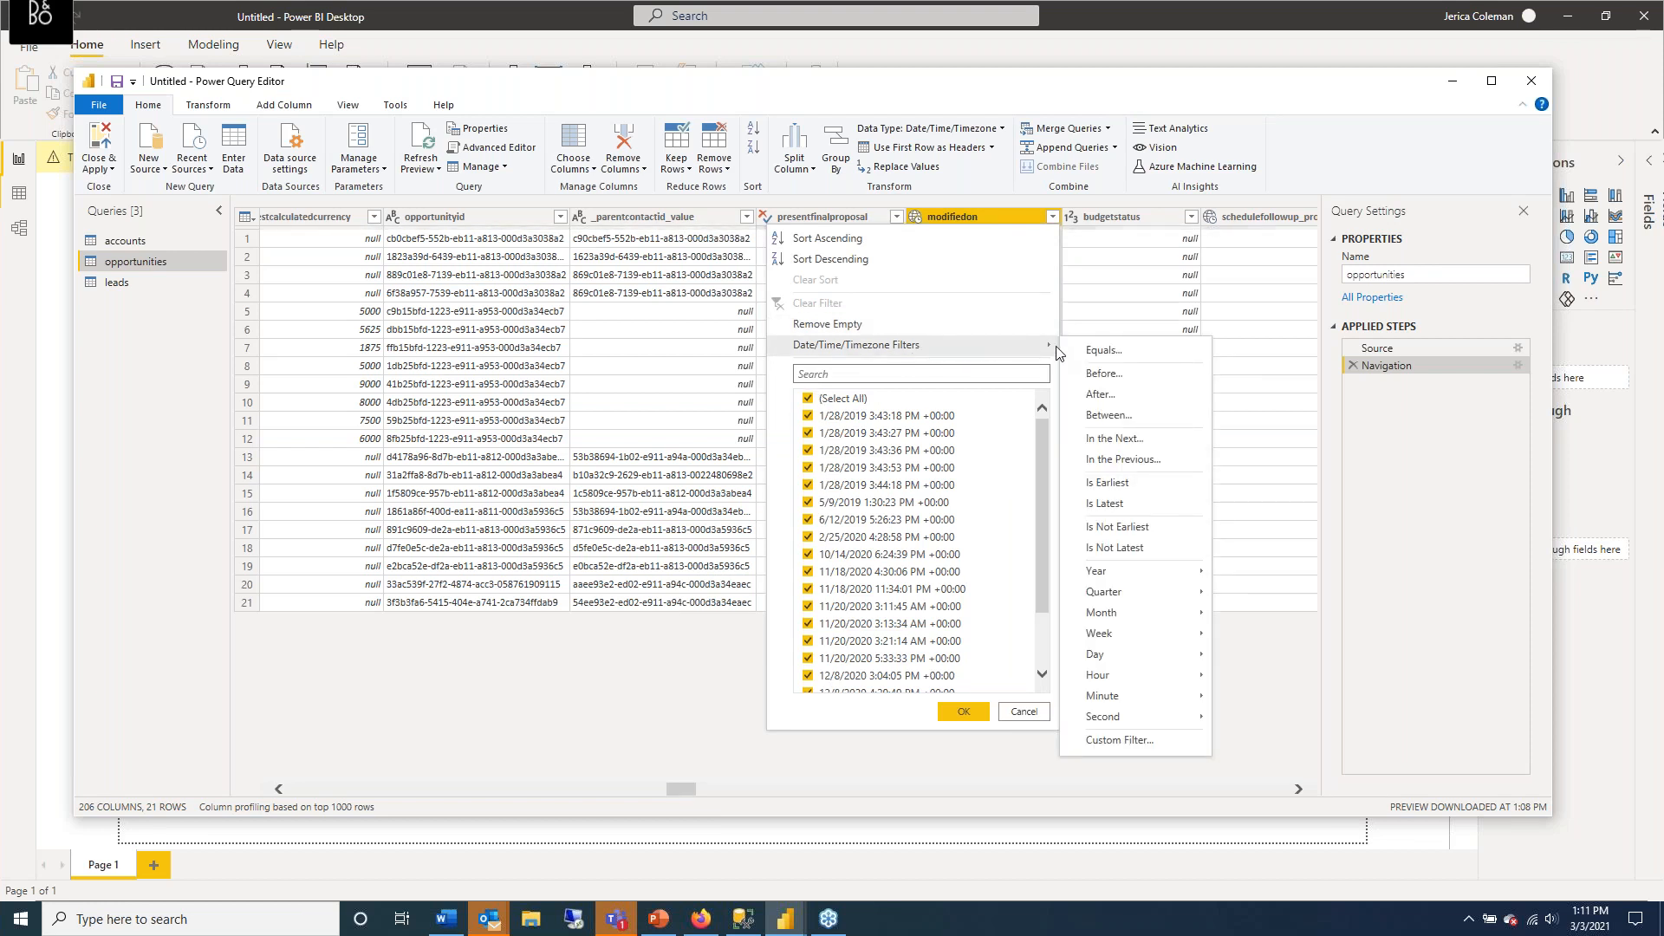
mouse_move(1148, 572)
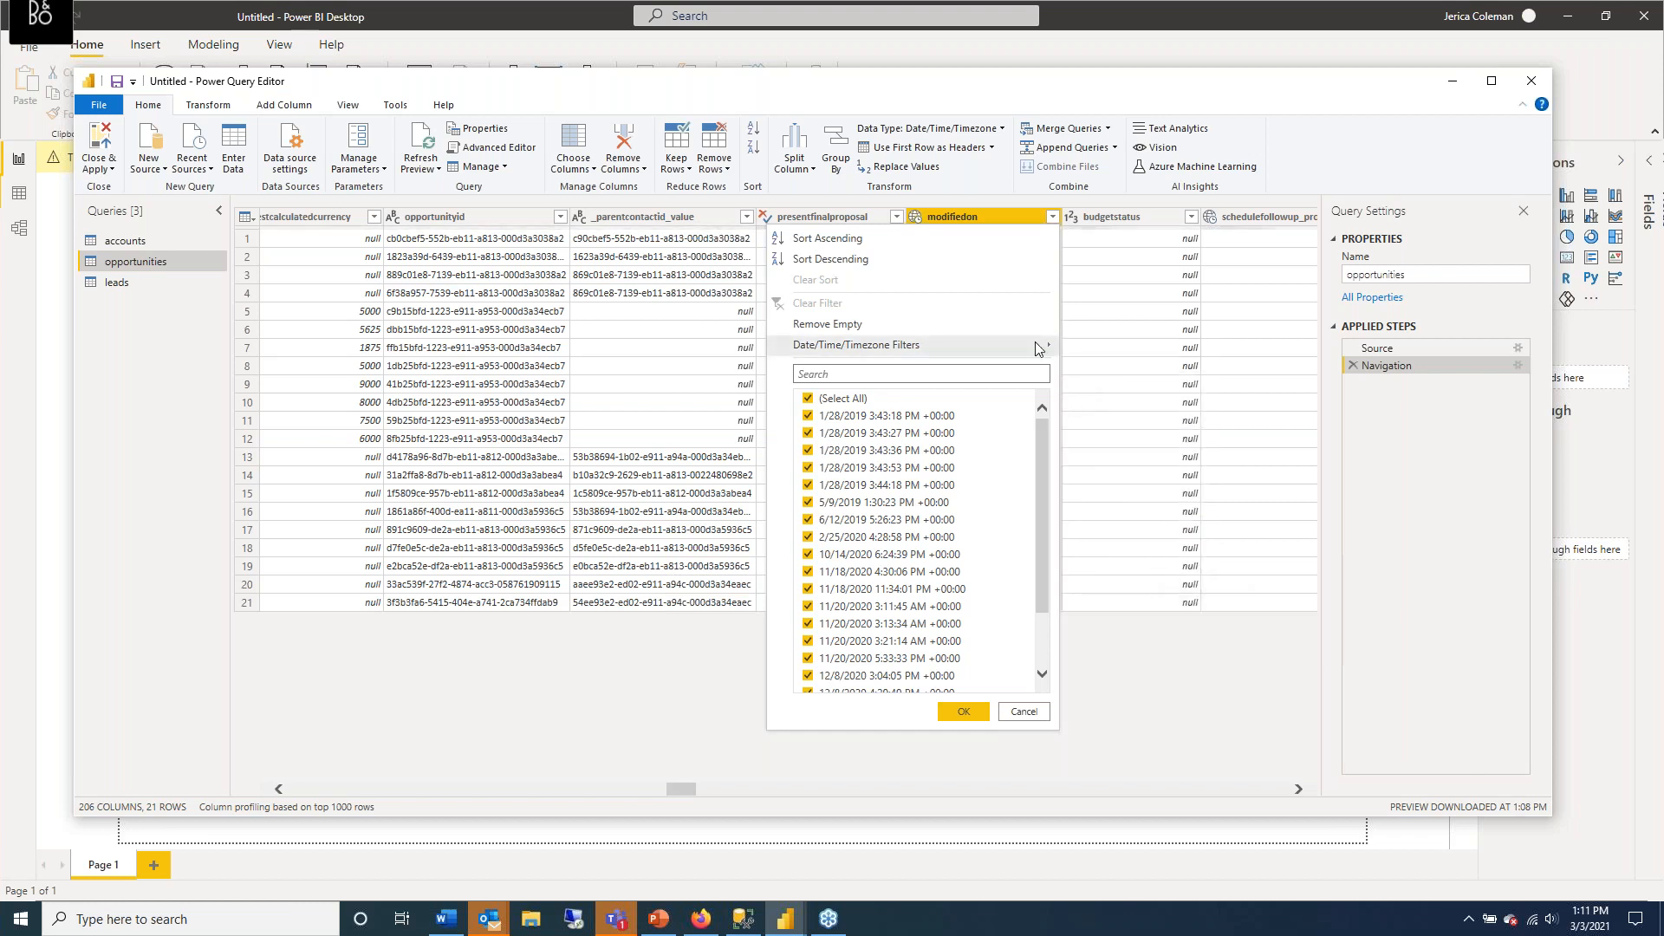
mouse_move(1037, 346)
mouse_move(1189, 579)
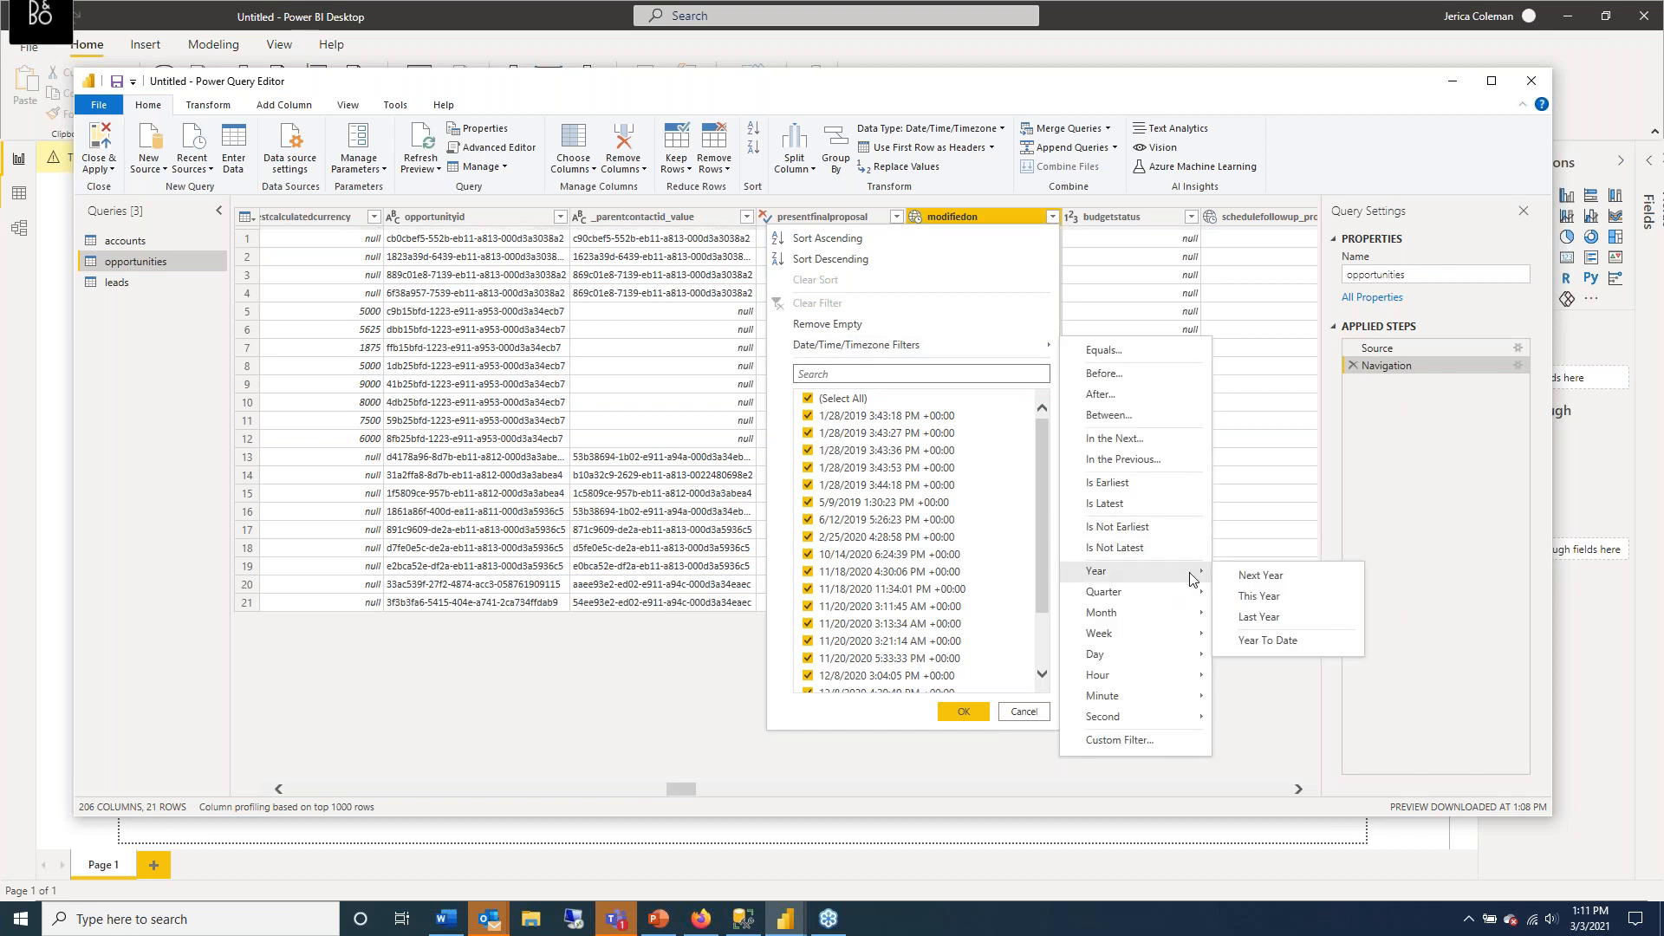
click(1258, 596)
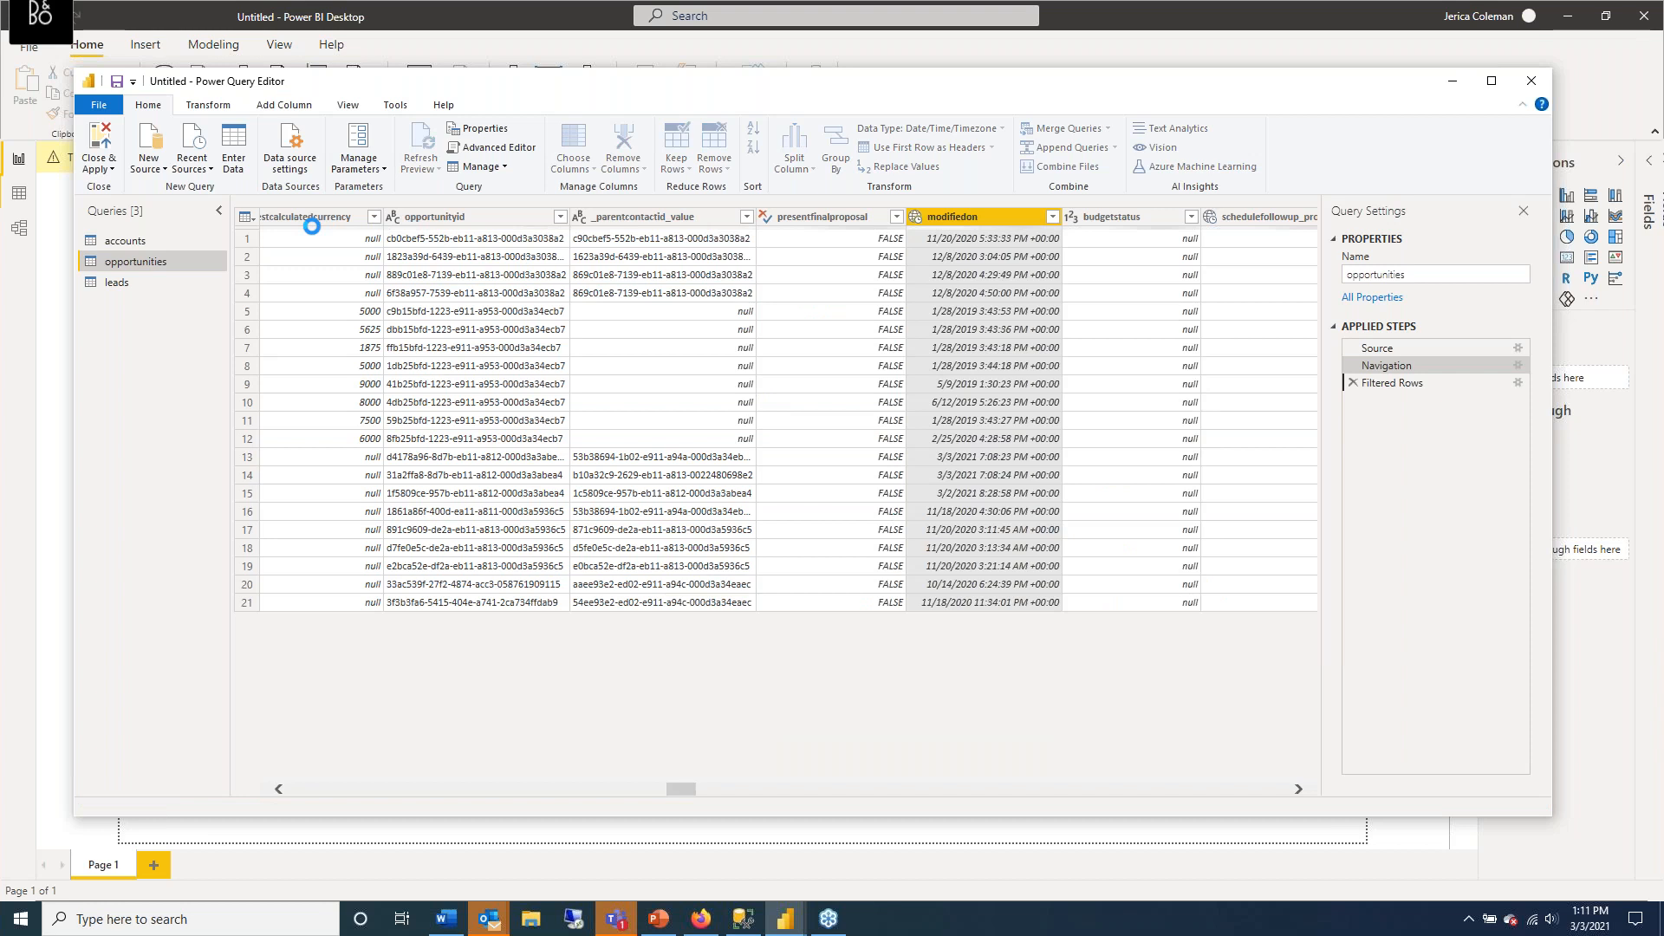
click(111, 171)
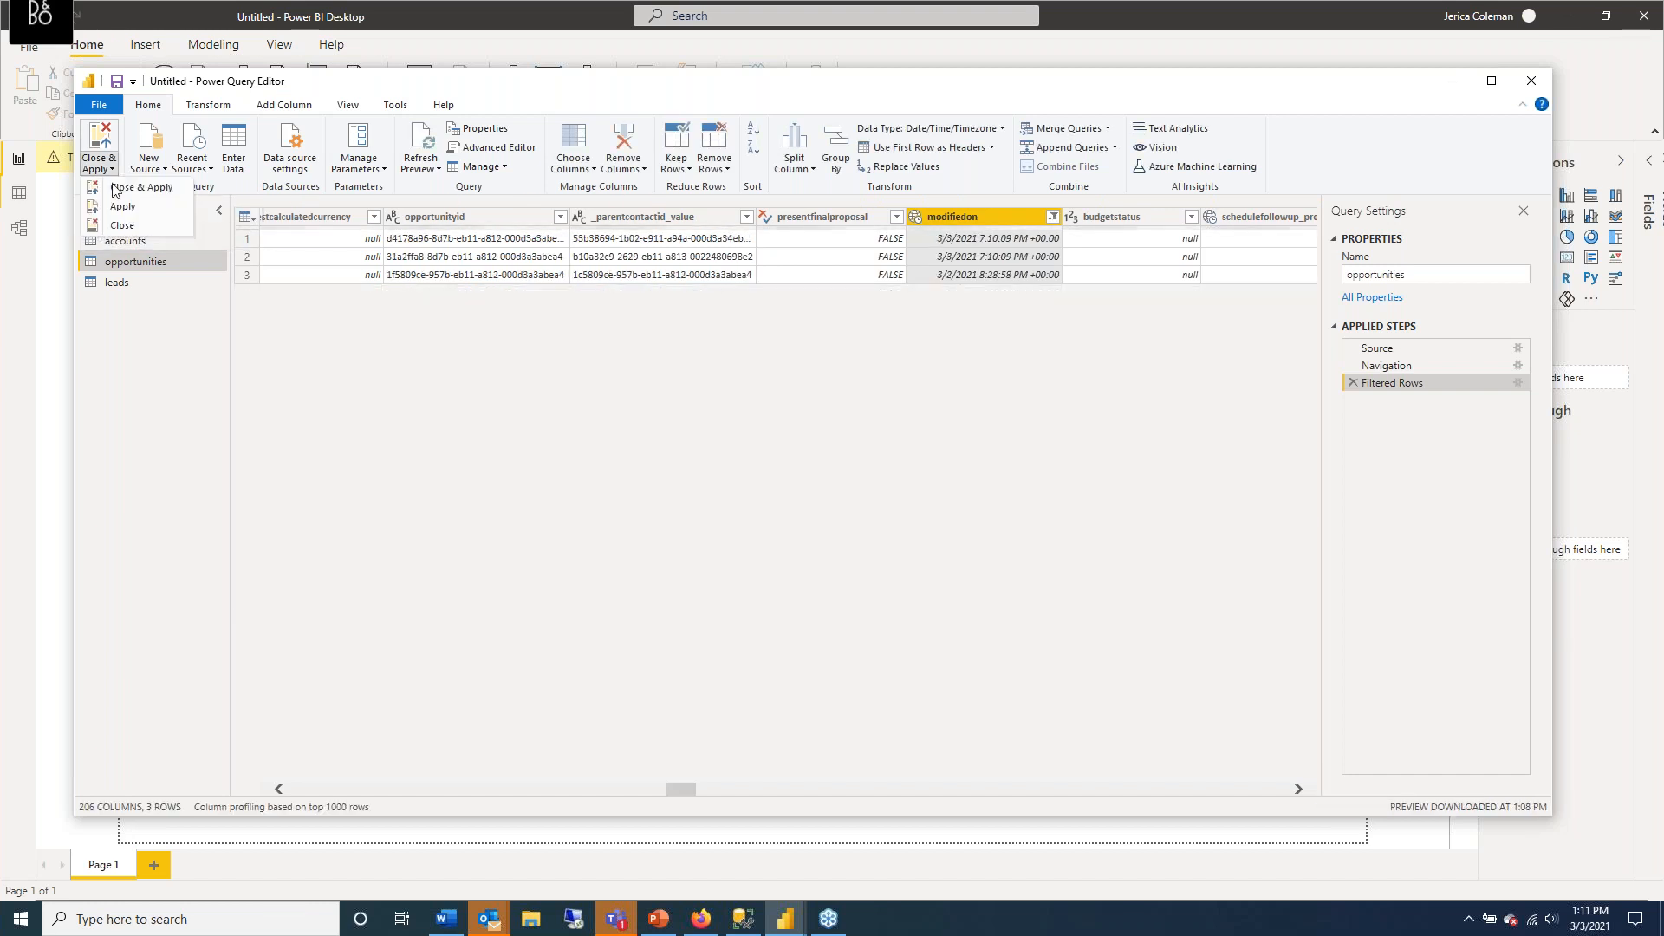
click(115, 188)
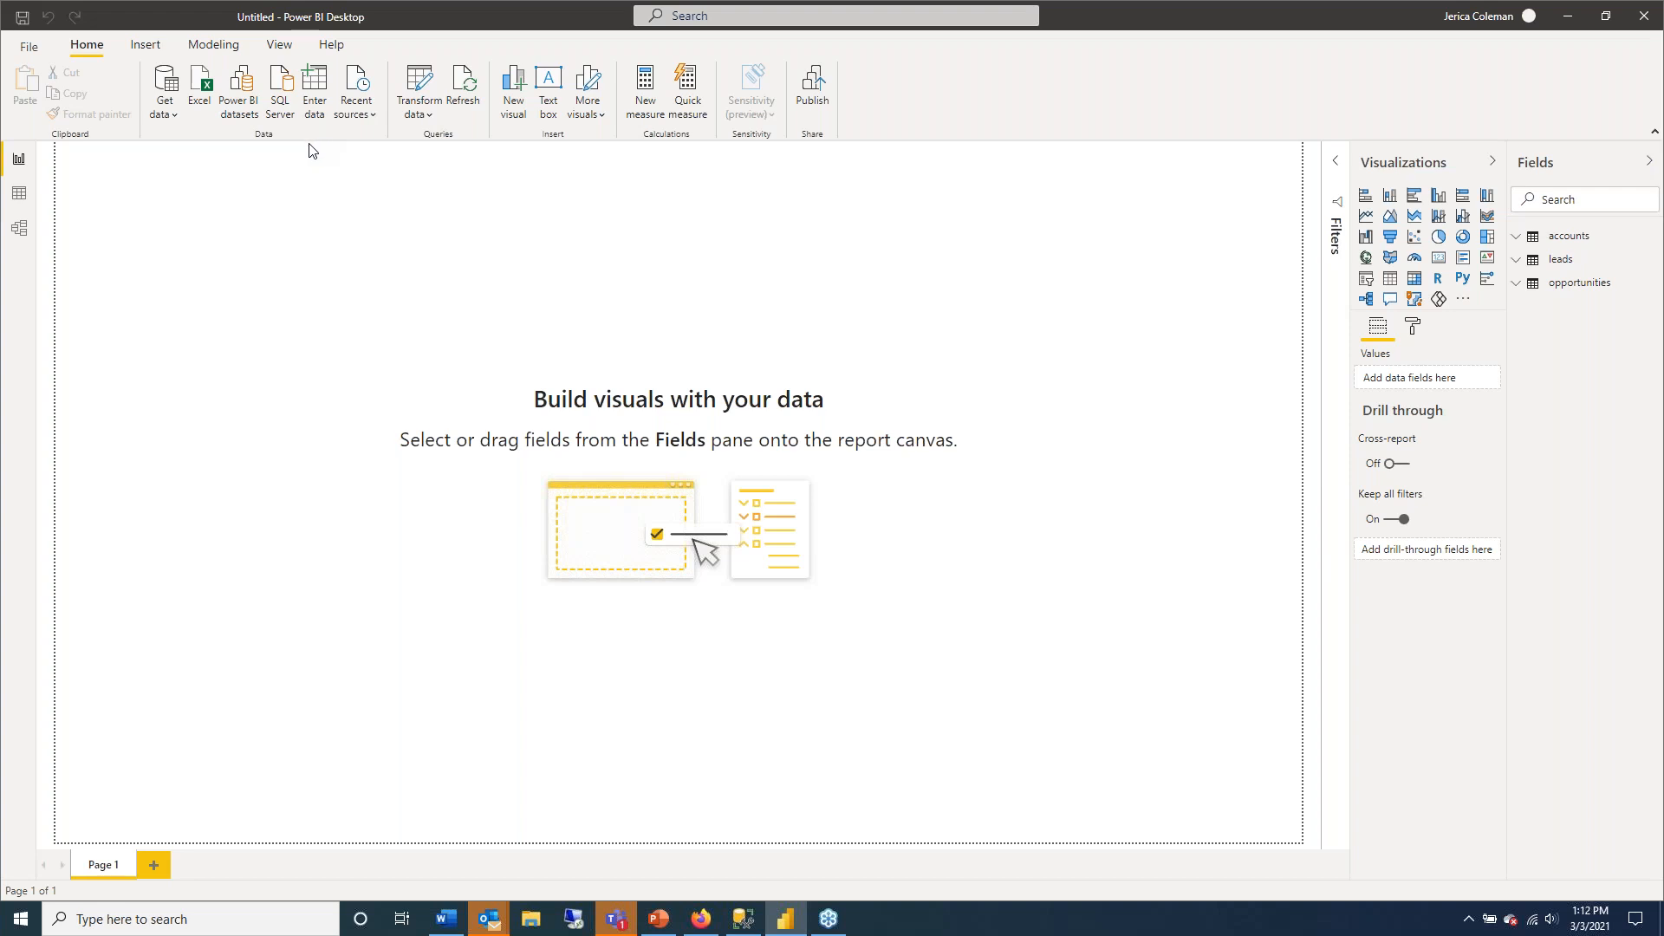
Start a SQL Server database connection to server desktop-37b21ih and database Two.
click(280, 84)
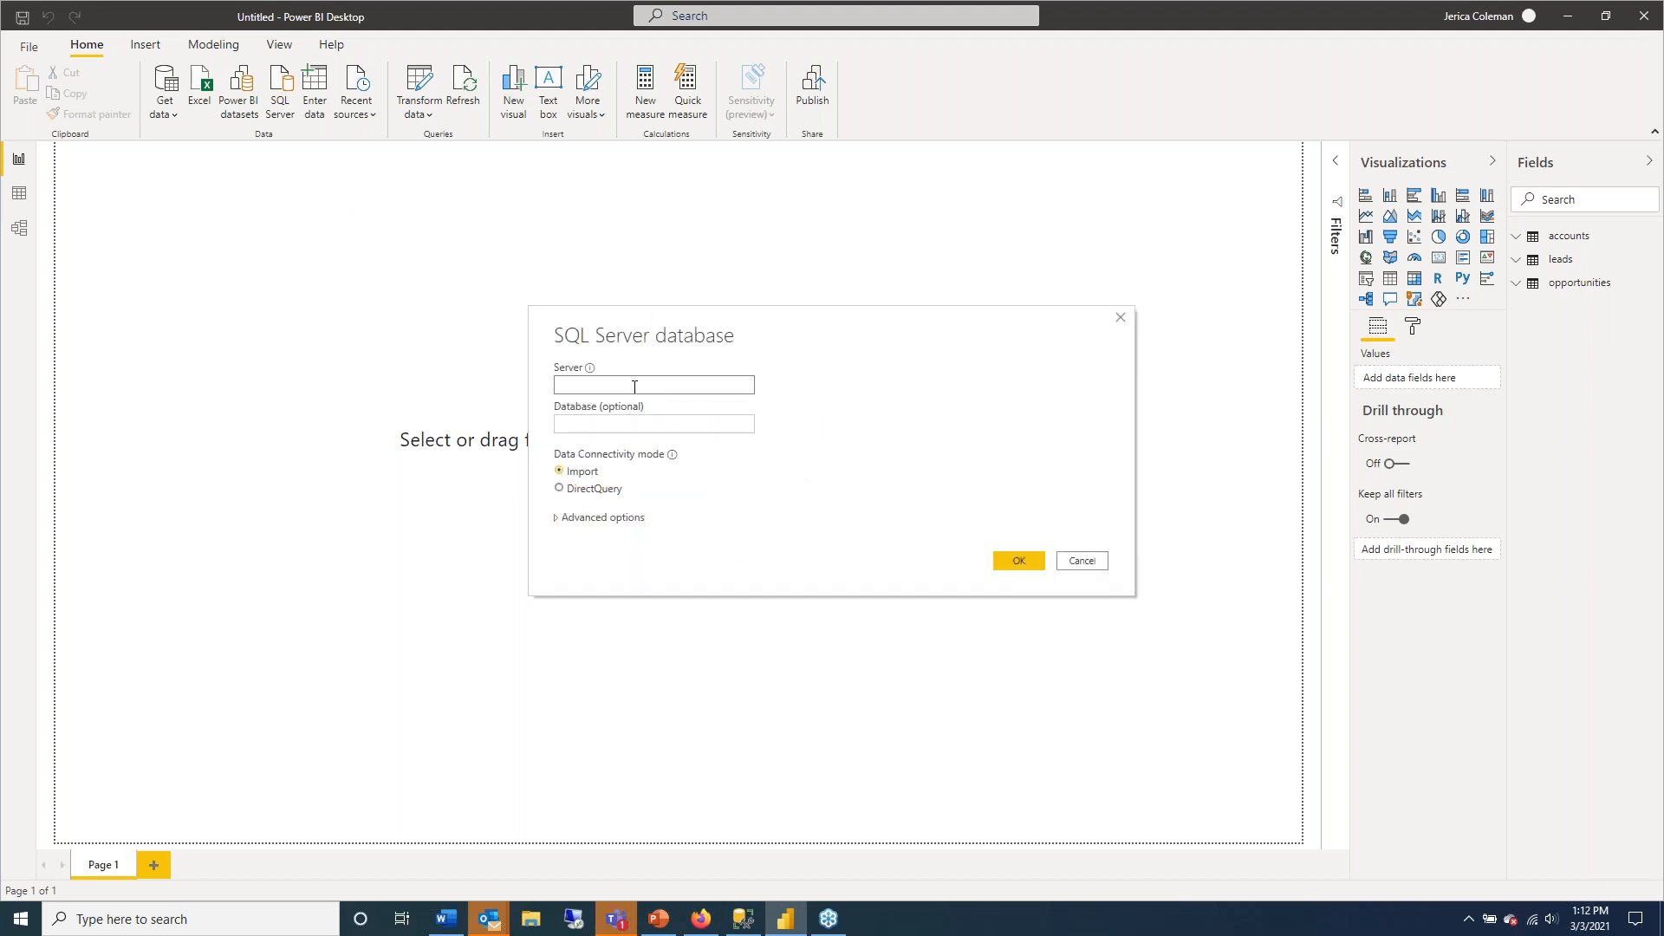
text(desktop-37b21if)
key(Tab)
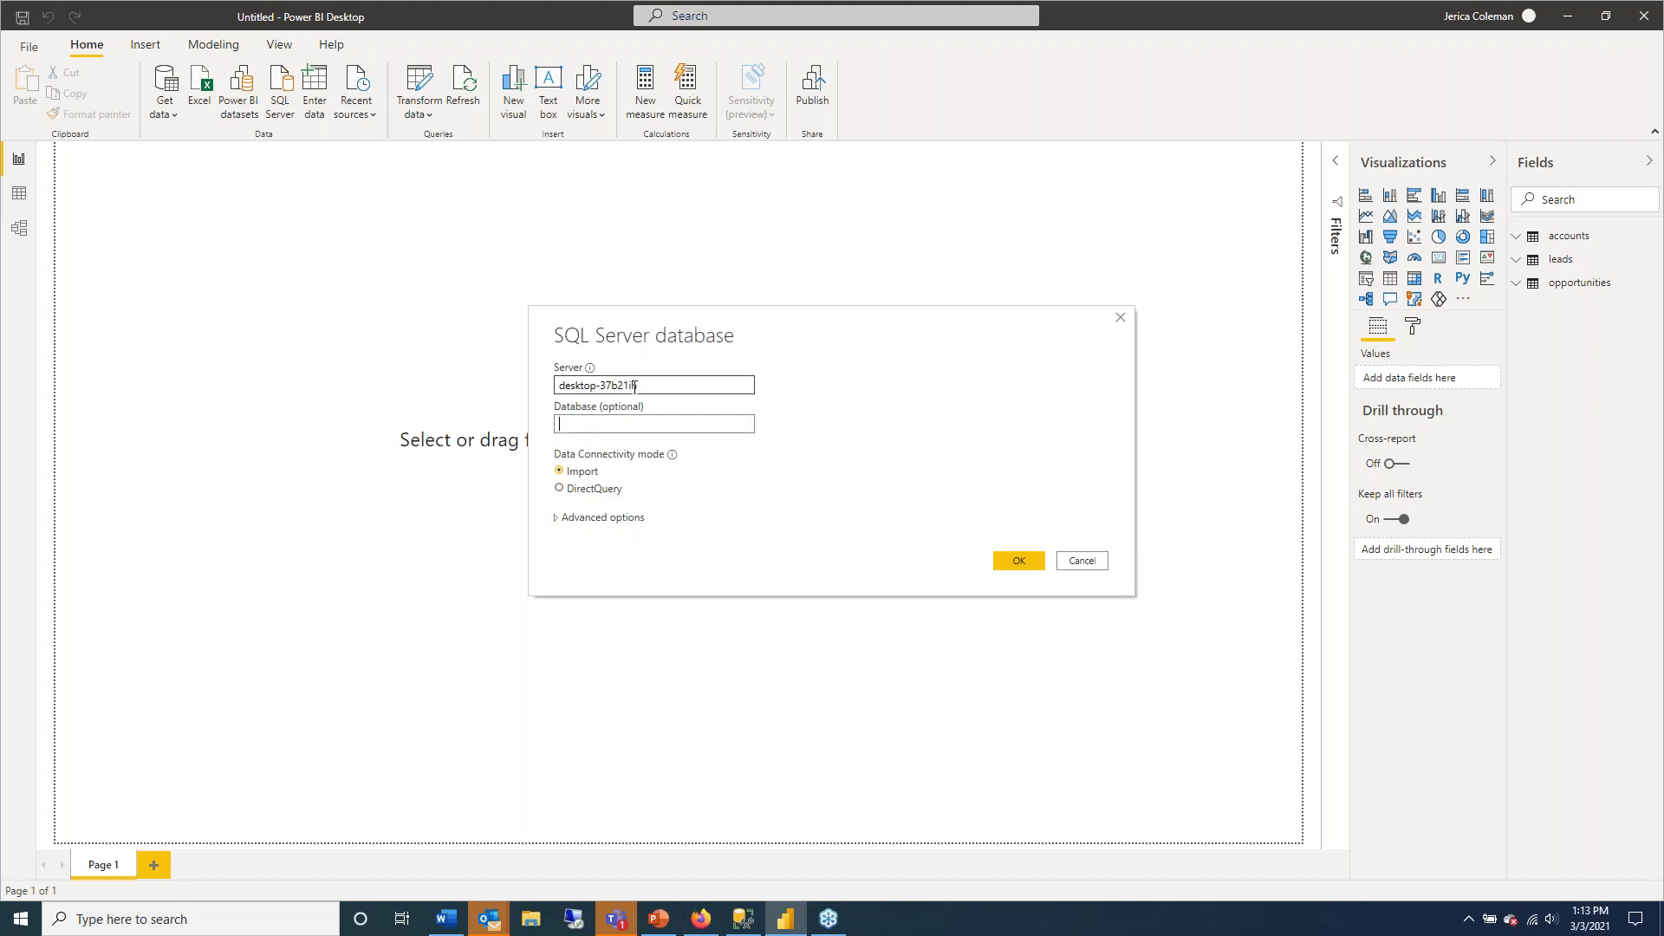
text(Two)
click(1027, 559)
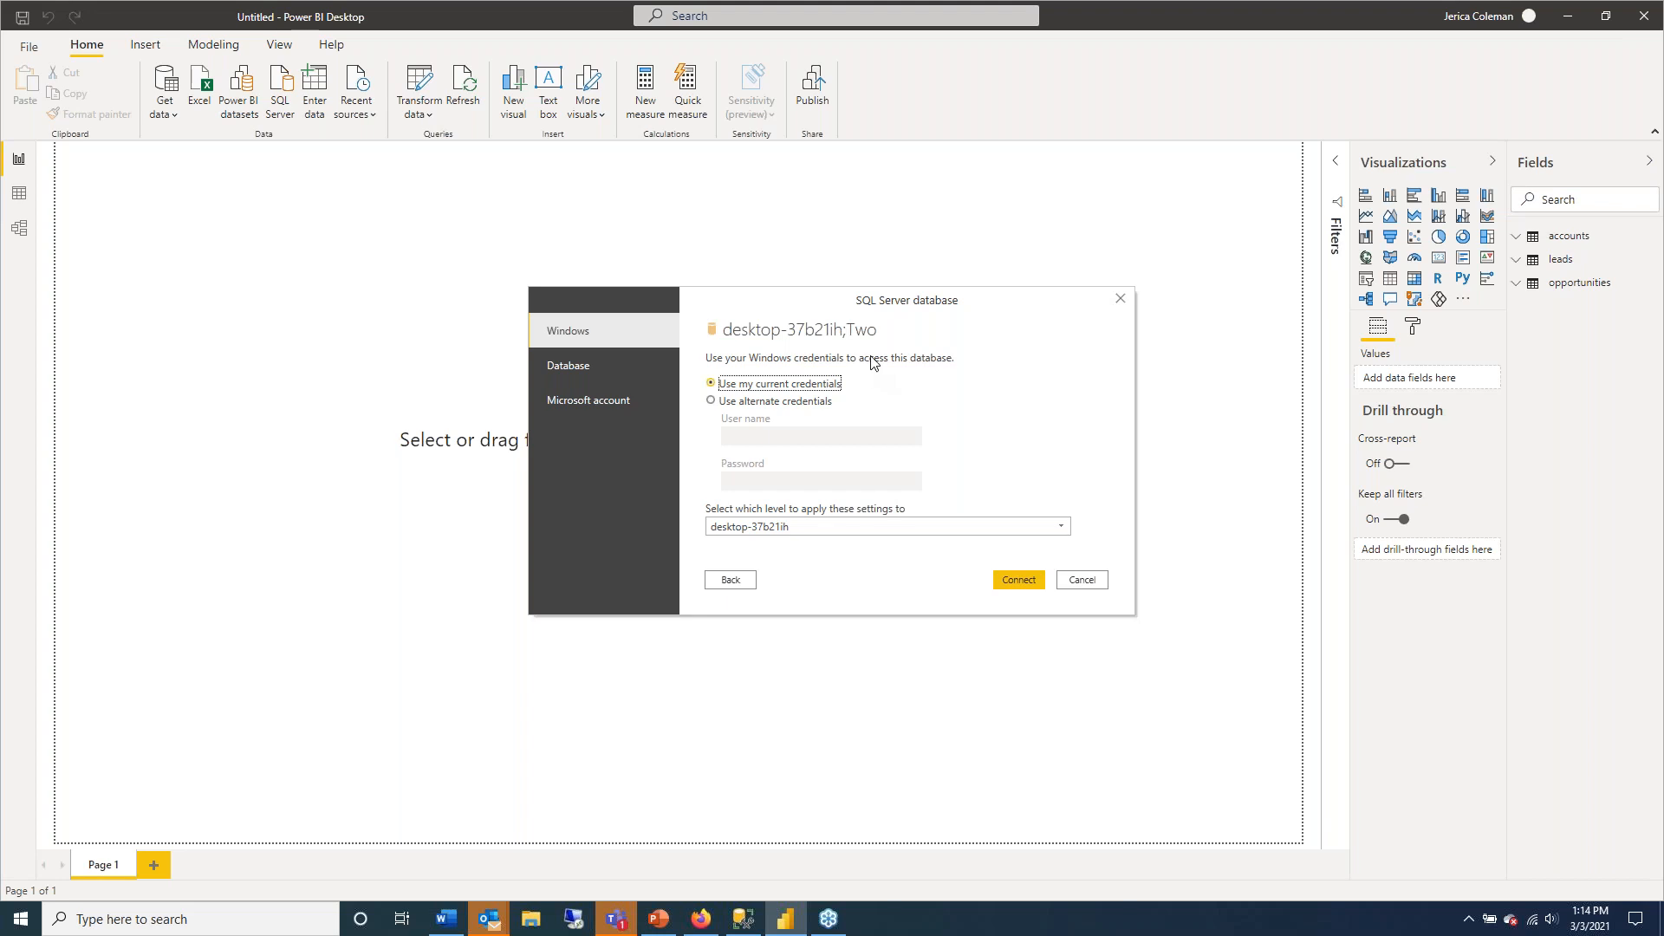
Connect to the SQL Server database with the current Windows credentials and accept an unencrypted connection.
click(1023, 590)
click(1019, 580)
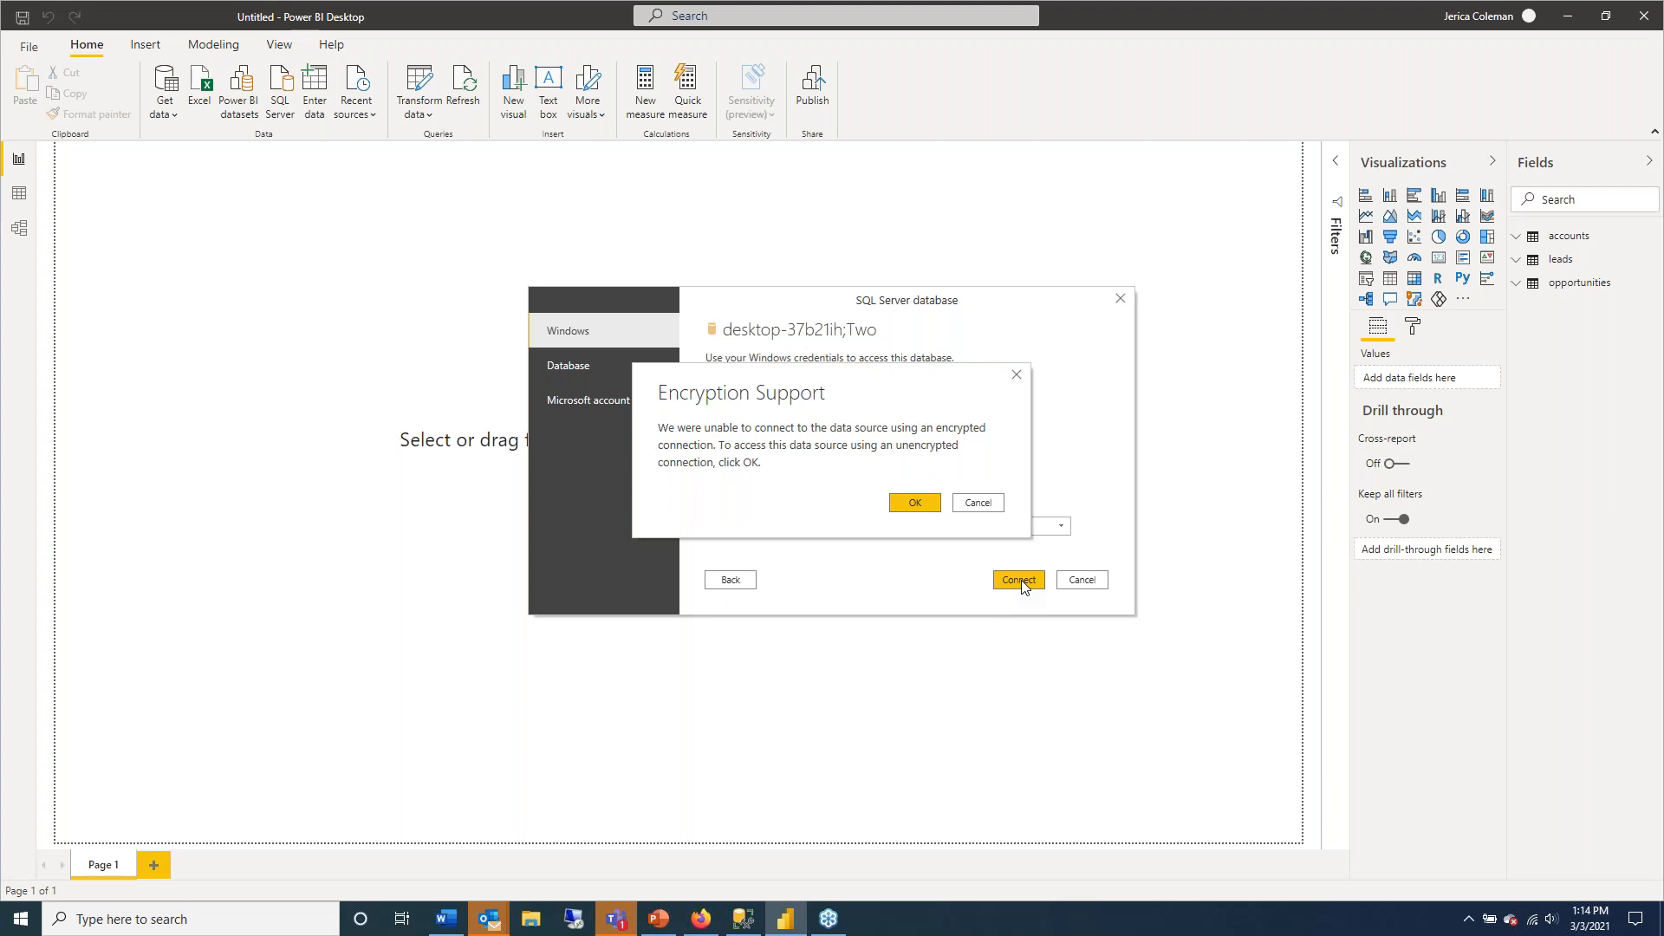
click(915, 503)
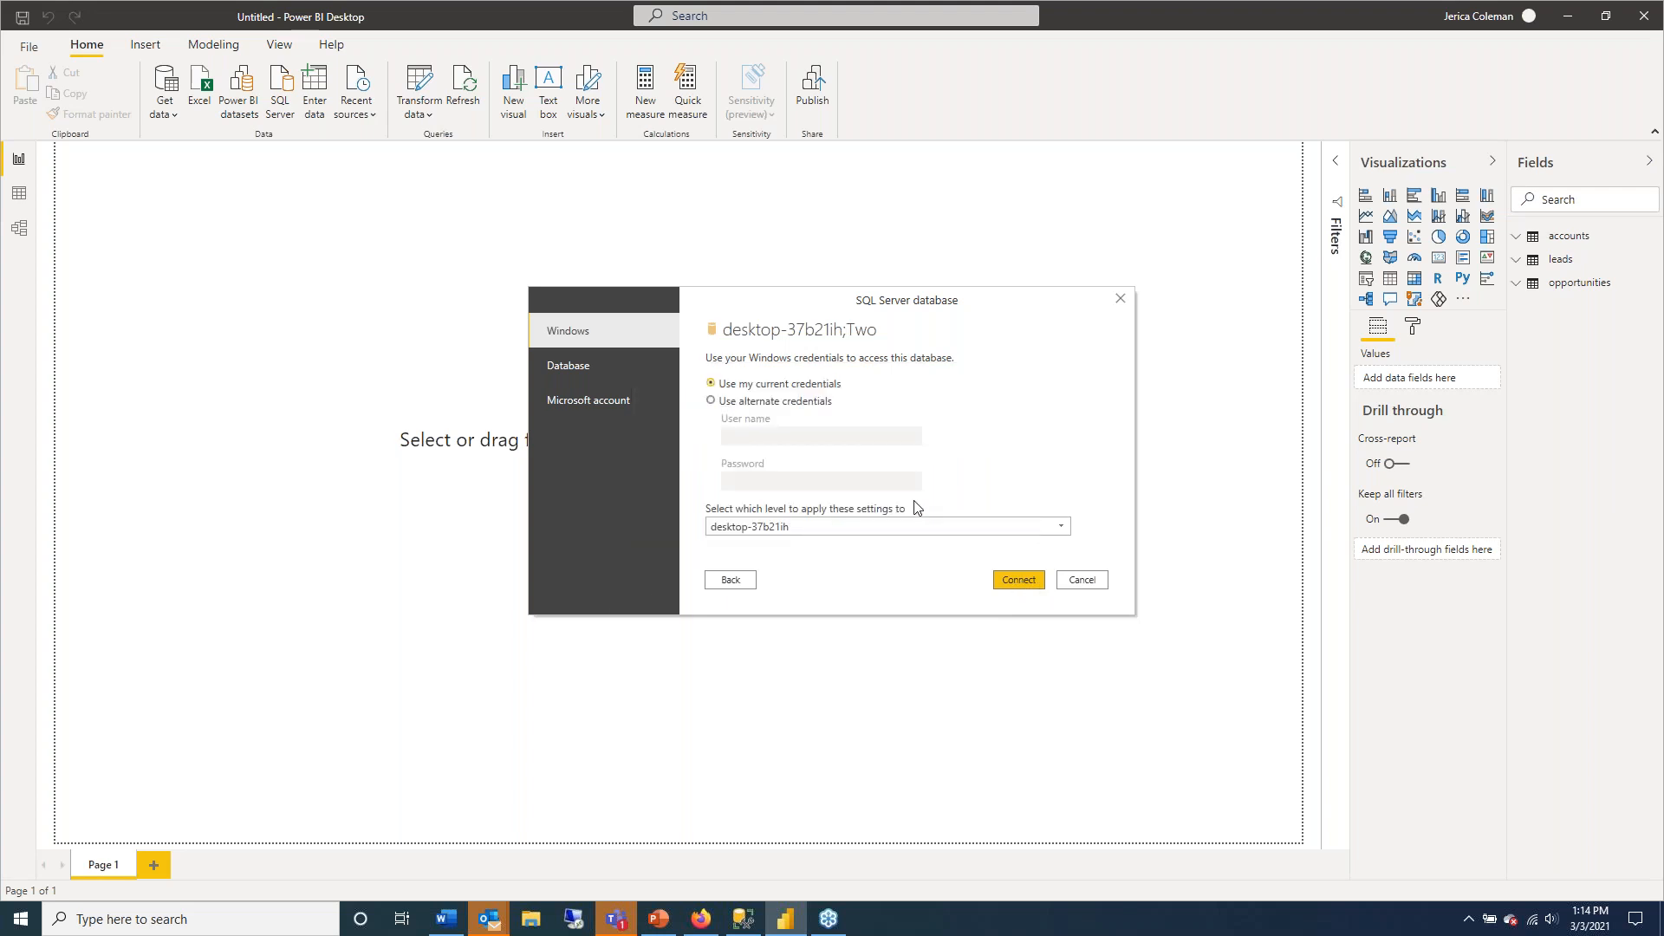
key(Return)
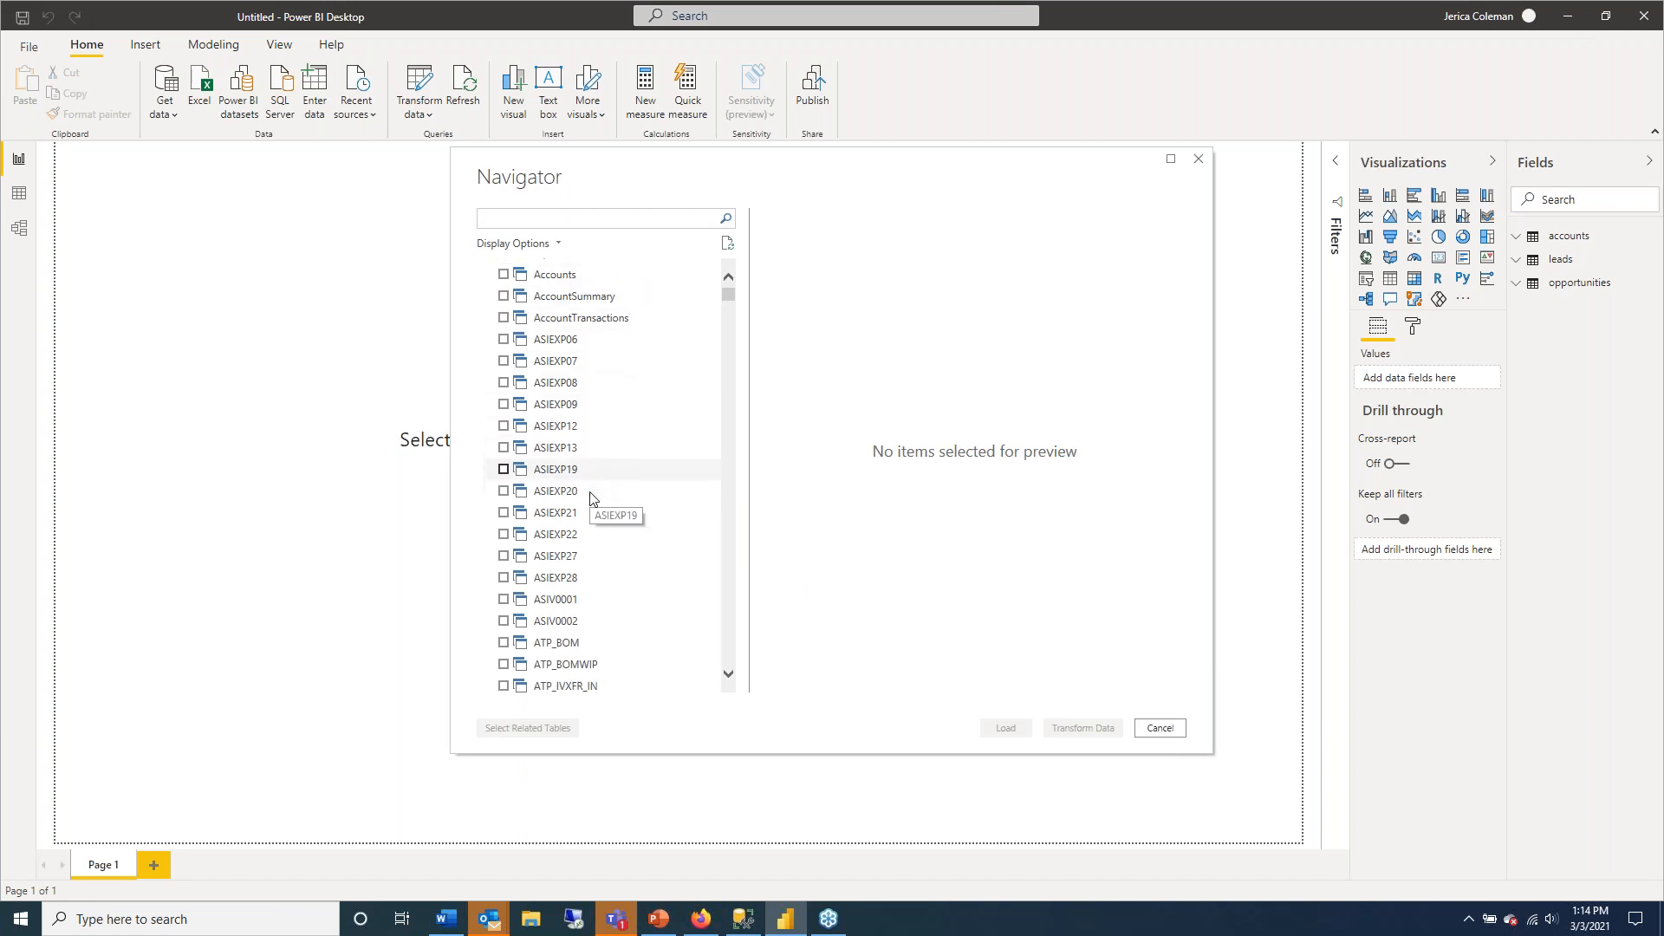
Browse the database's table list, search for "sales", and load the SalesTransactions table into the report.
scroll(588, 495, down, 1)
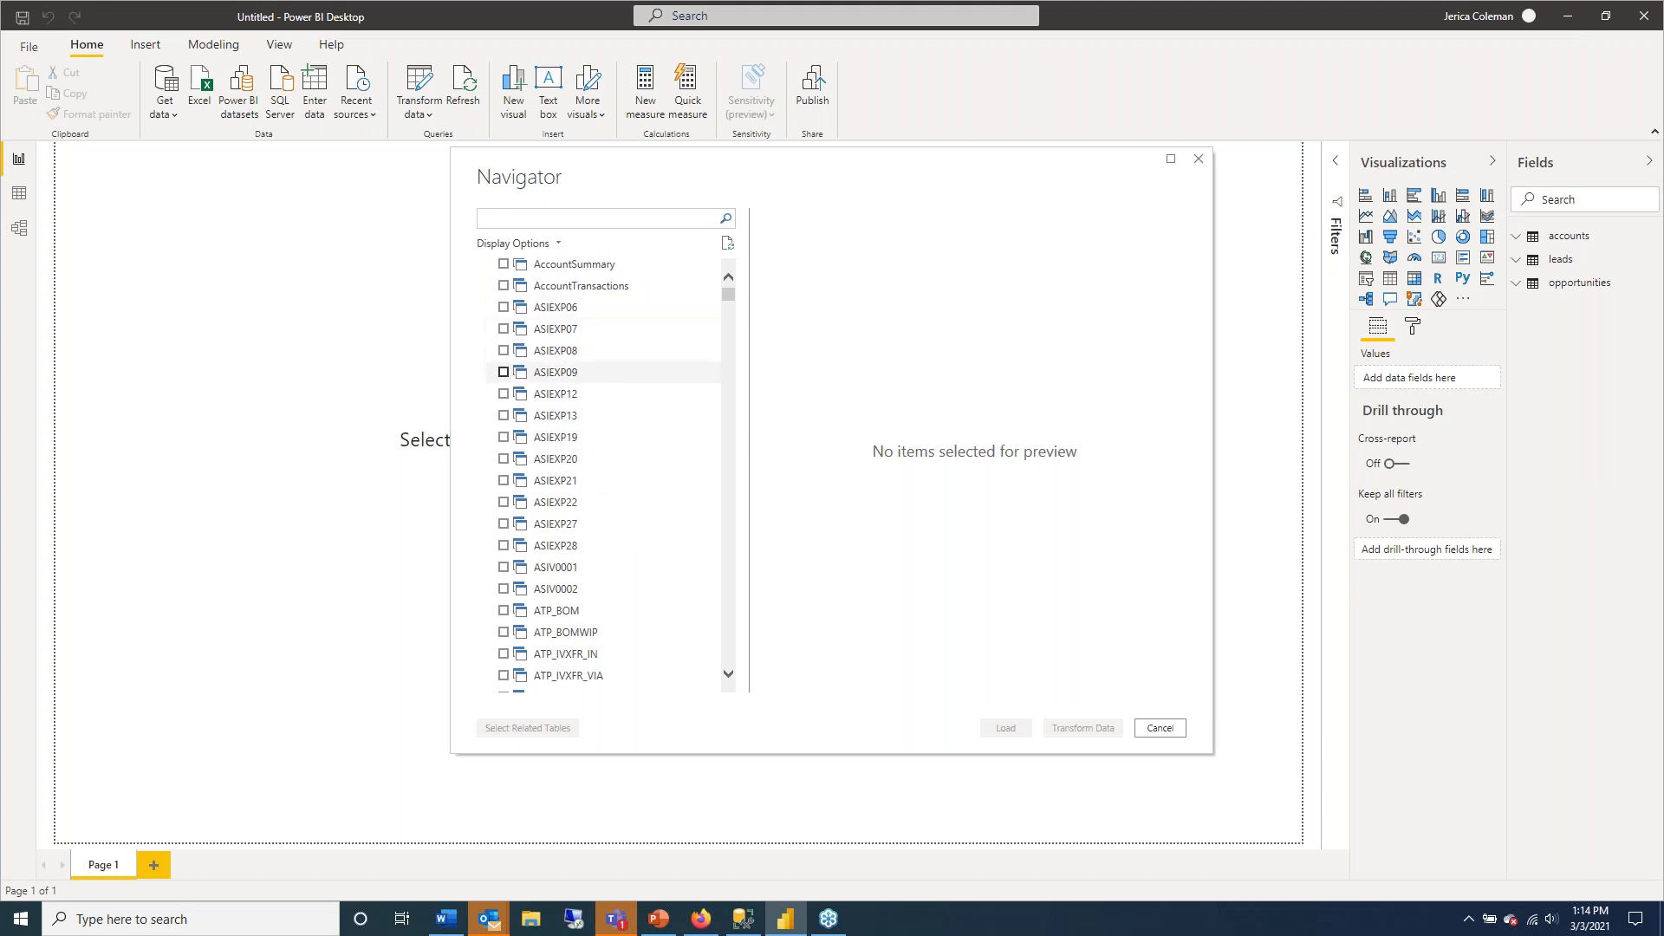
scroll(551, 546, down, 4)
scroll(546, 556, down, 10)
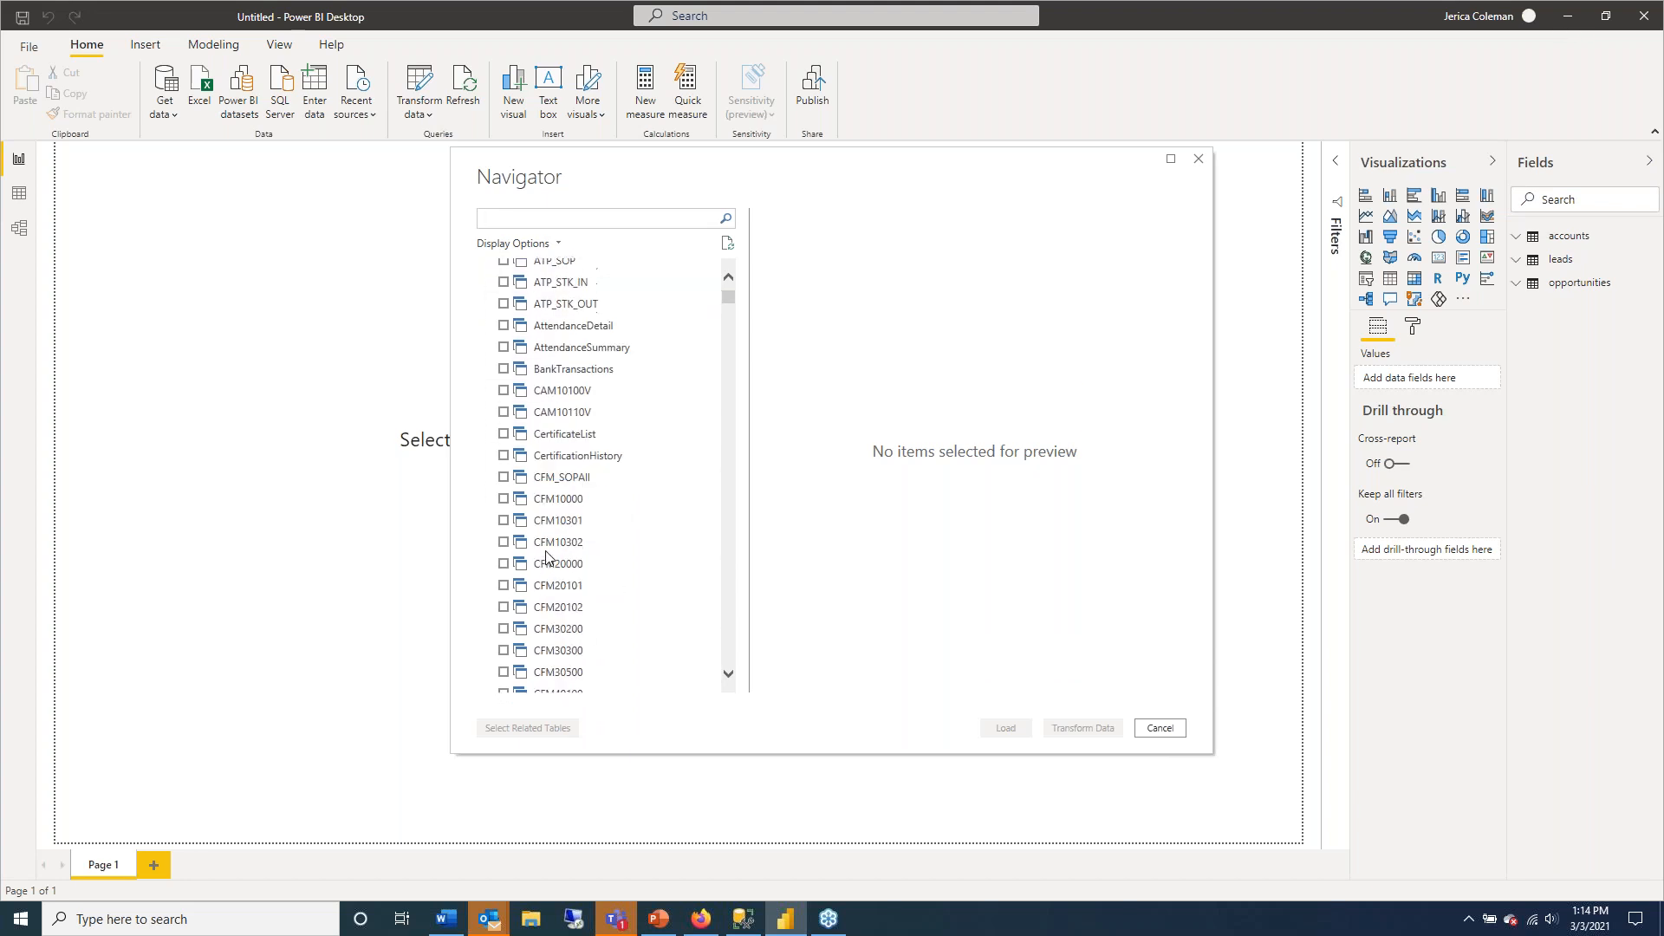
scroll(547, 558, down, 1)
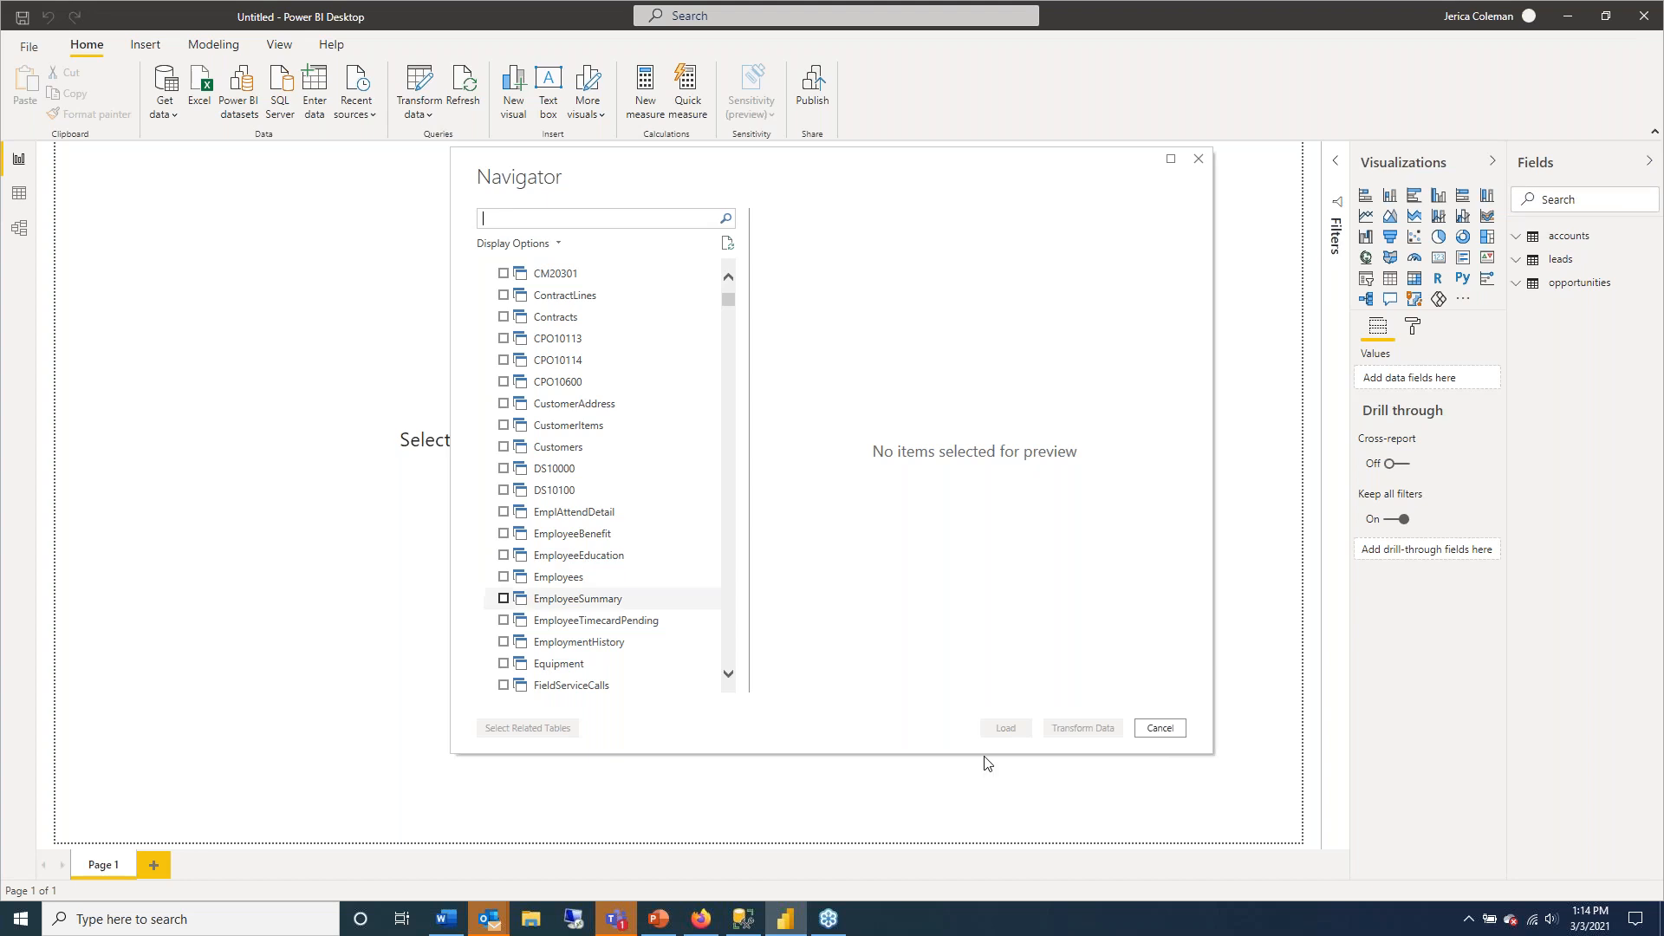
scroll(632, 557, up, 1)
scroll(632, 560, up, 15)
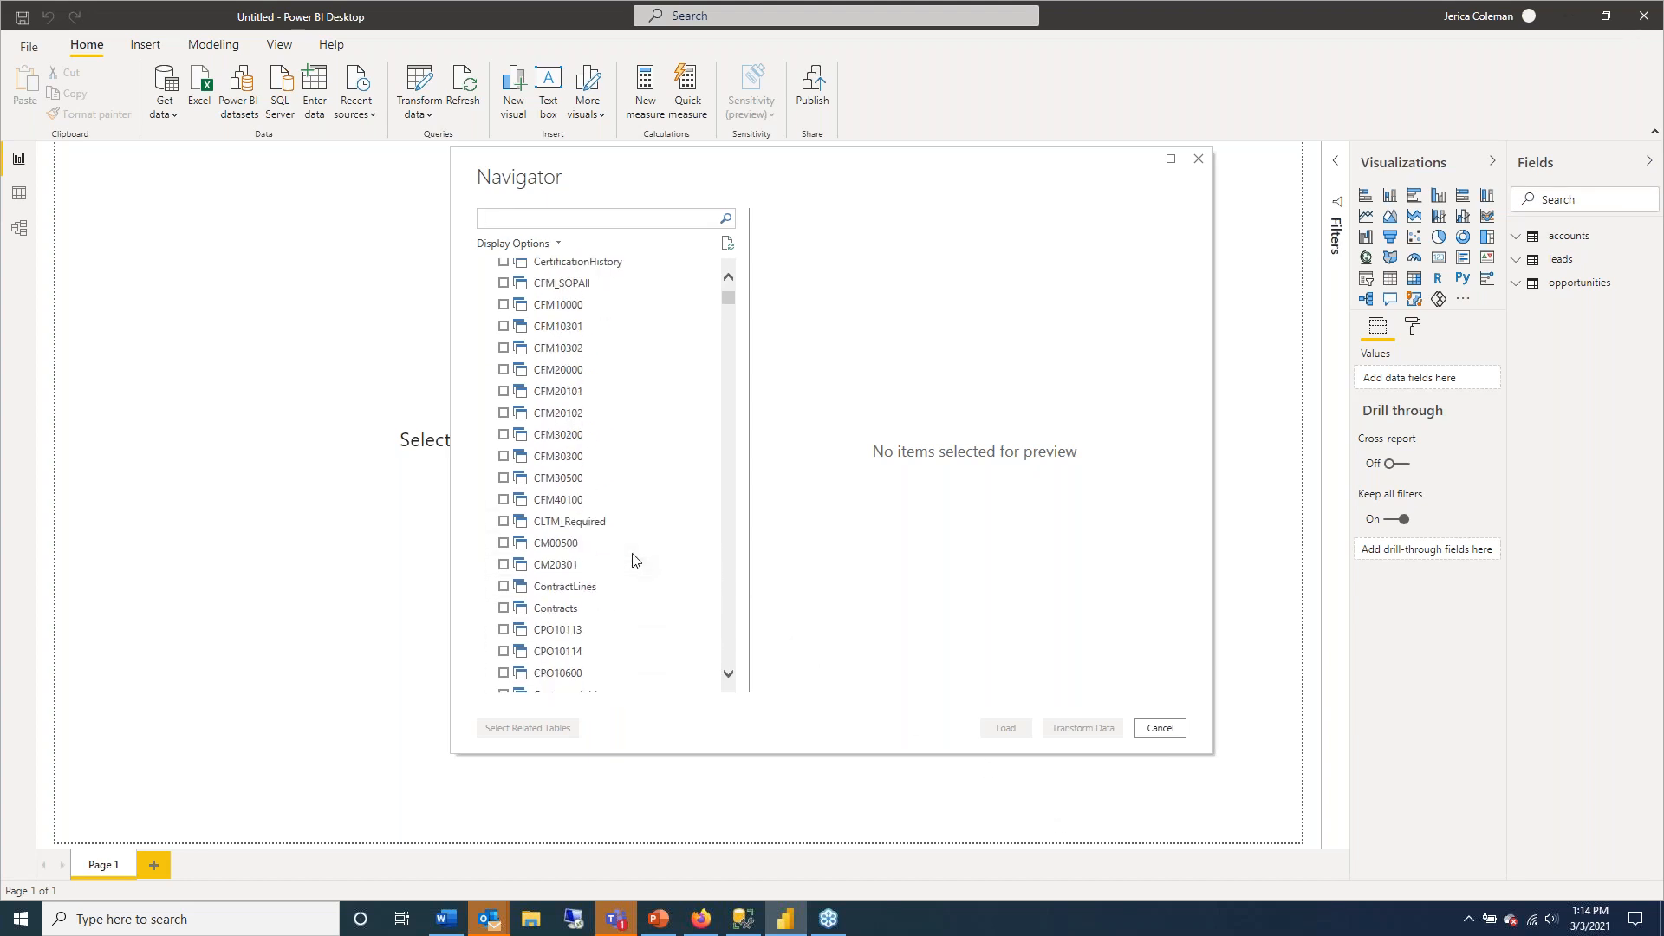
scroll(632, 560, up, 6)
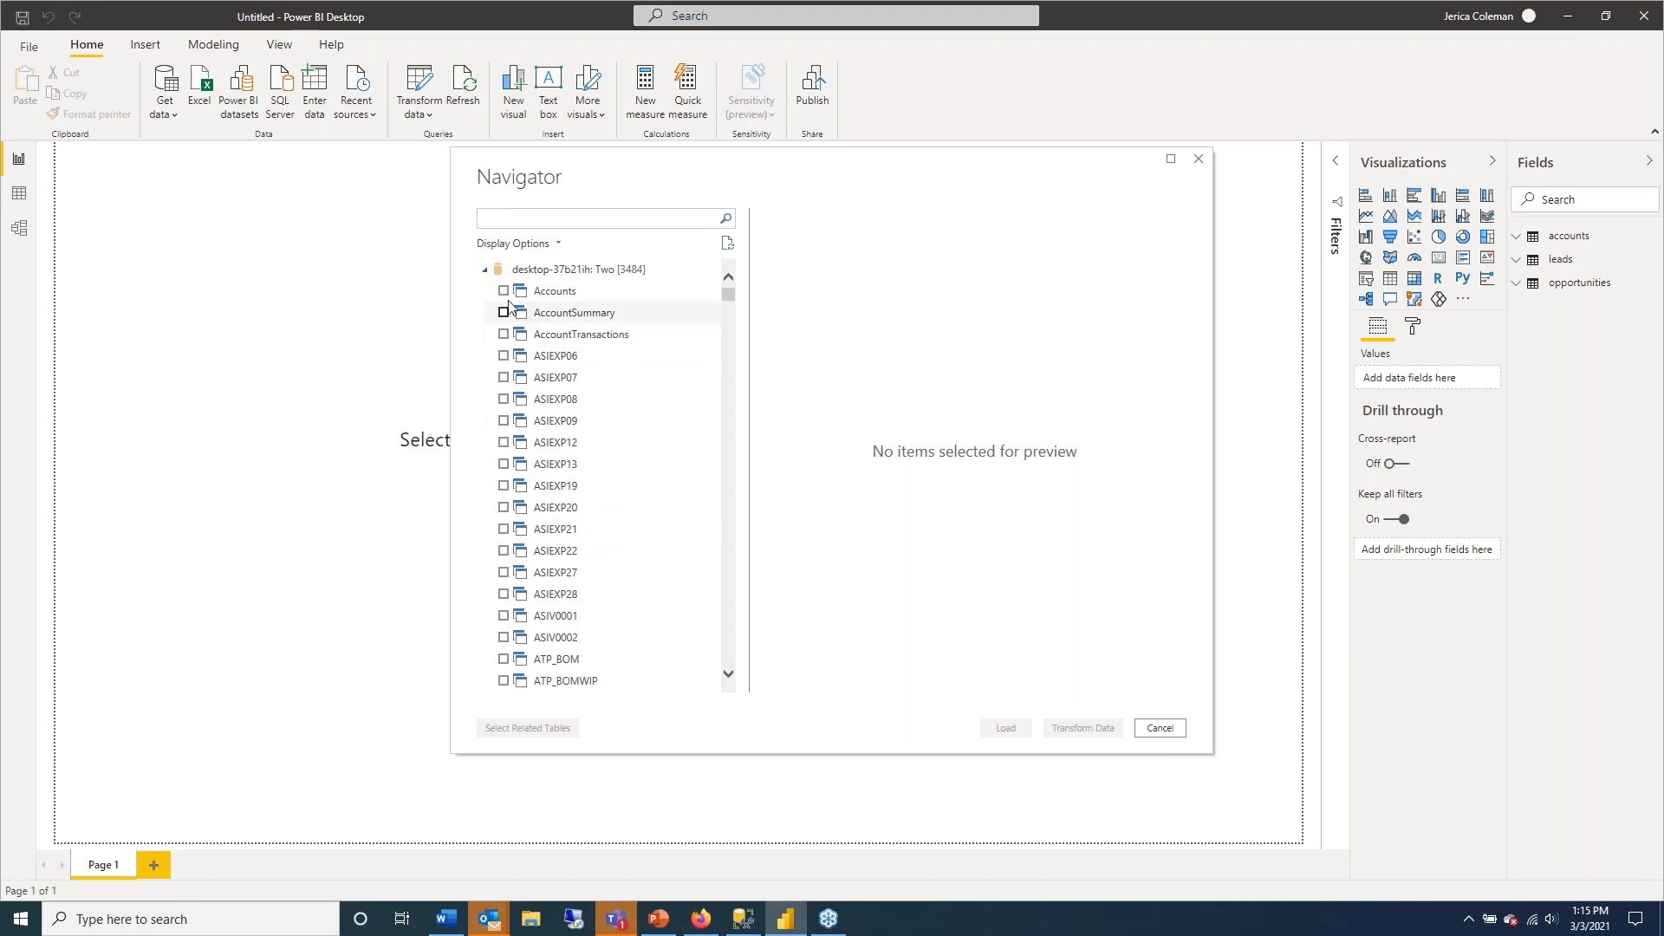
click(521, 221)
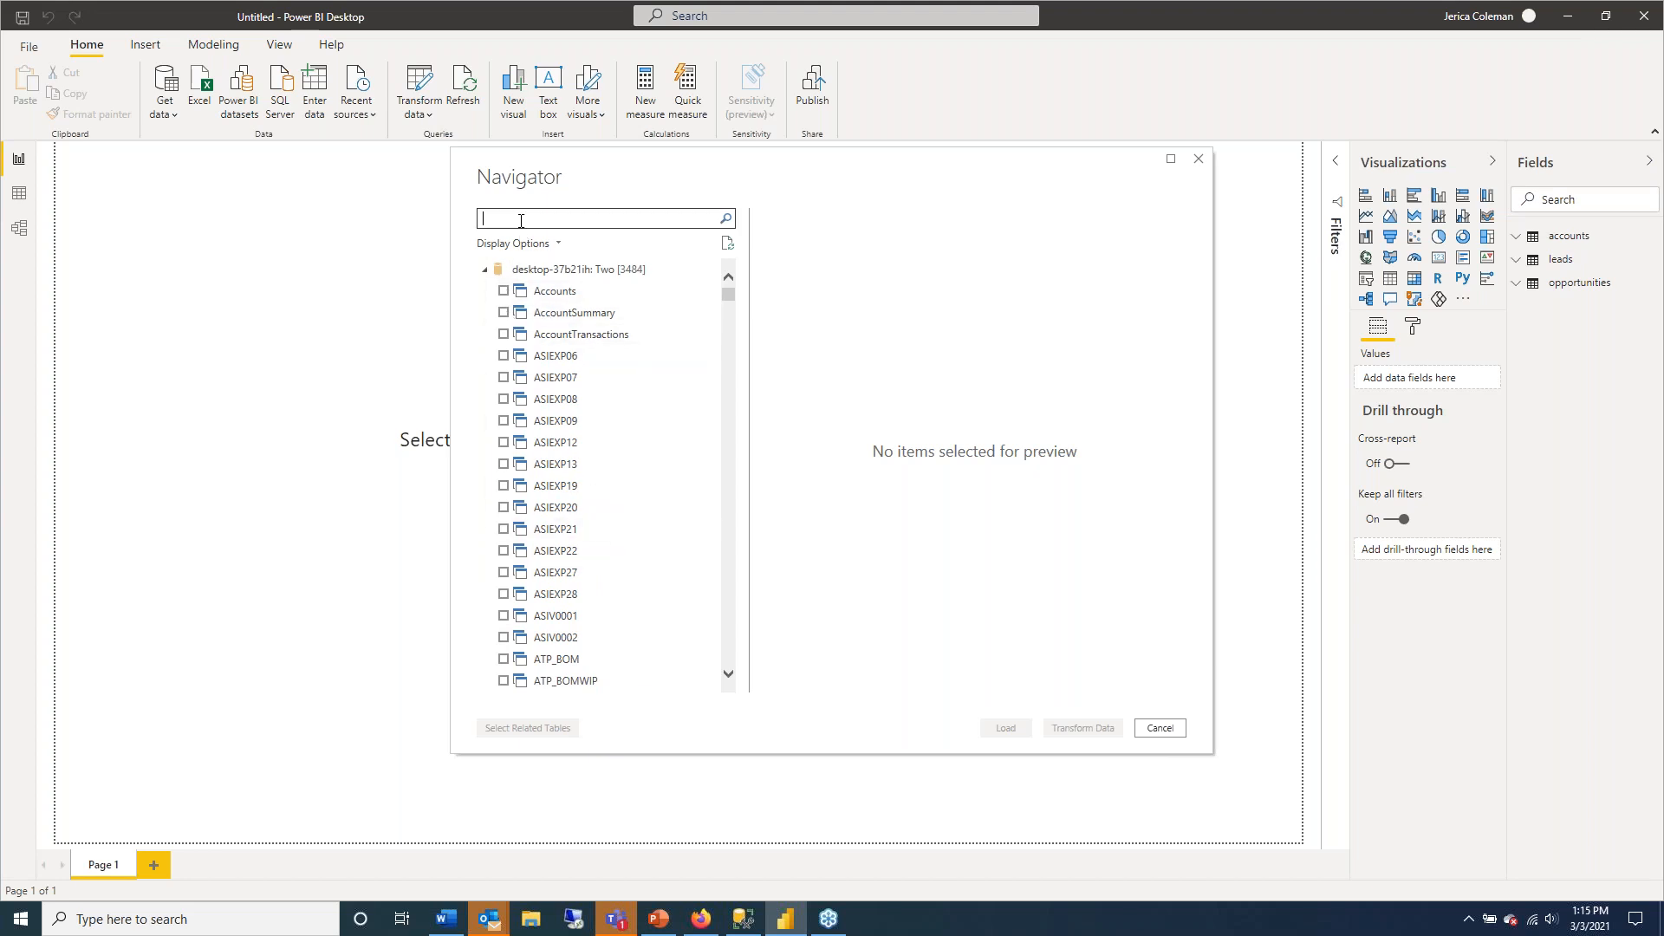
text(sales)
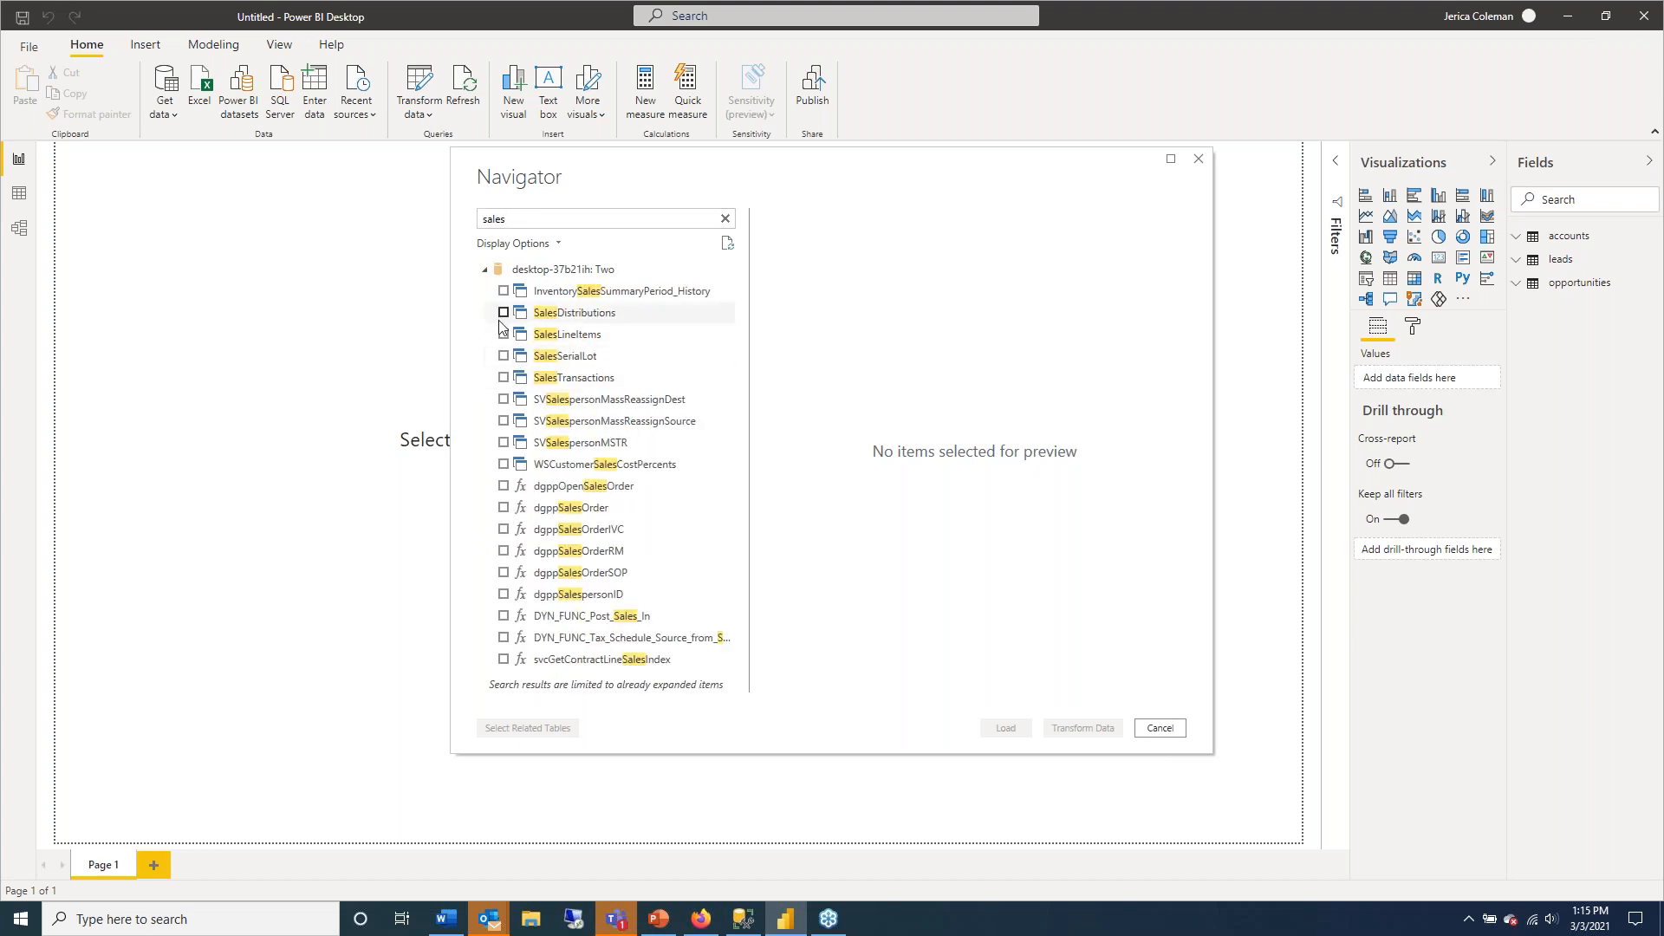
click(502, 378)
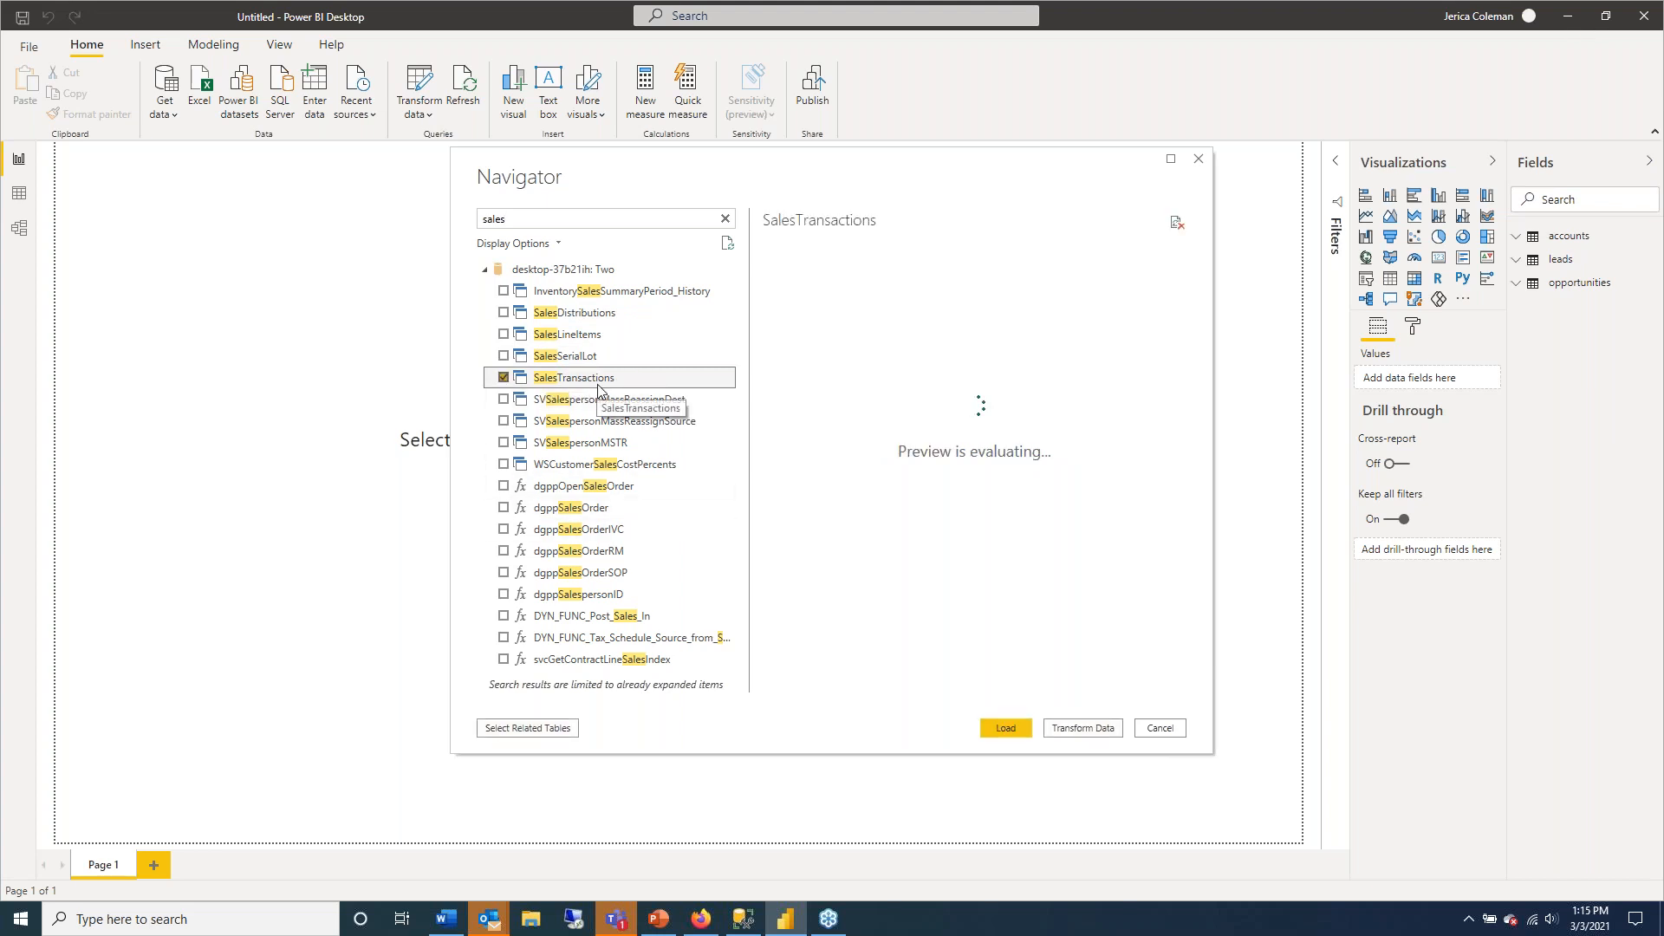
click(1006, 730)
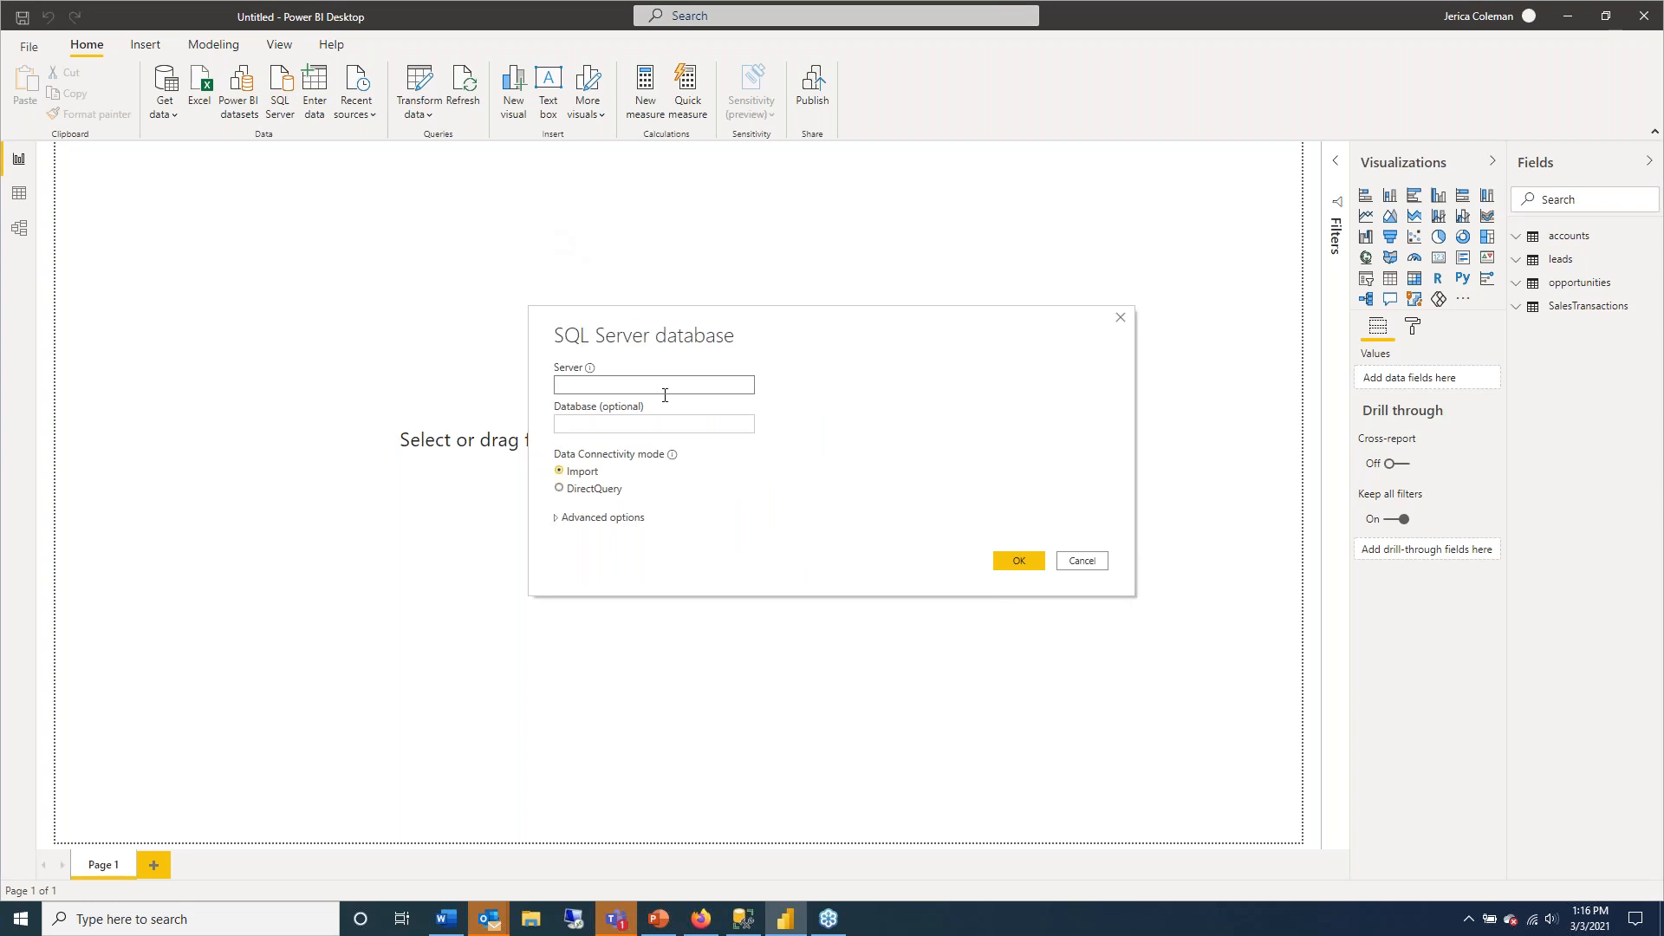
Enter server desktop-37b21ih and database Two for a second SQL Server connection.
text(desktop-3lb21ih)
key(Tab)
text(Two)
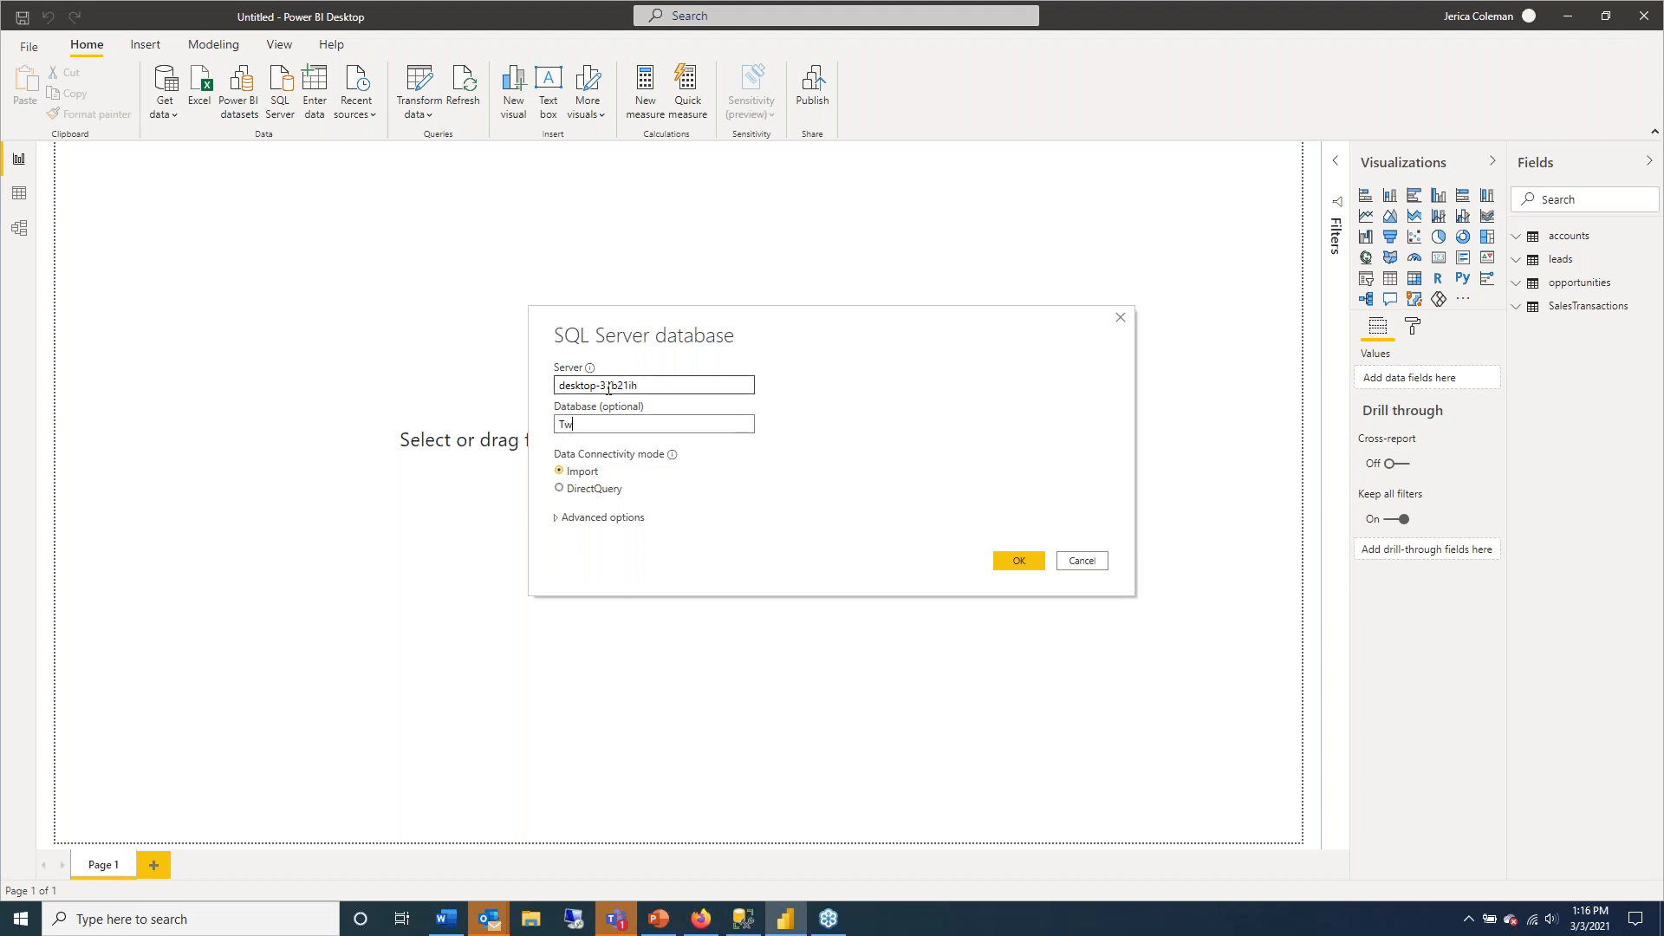
Paste the copied SQL statement that queries [dbo].[SalesTransactions] into the connection's advanced options, and load the query result.
click(608, 519)
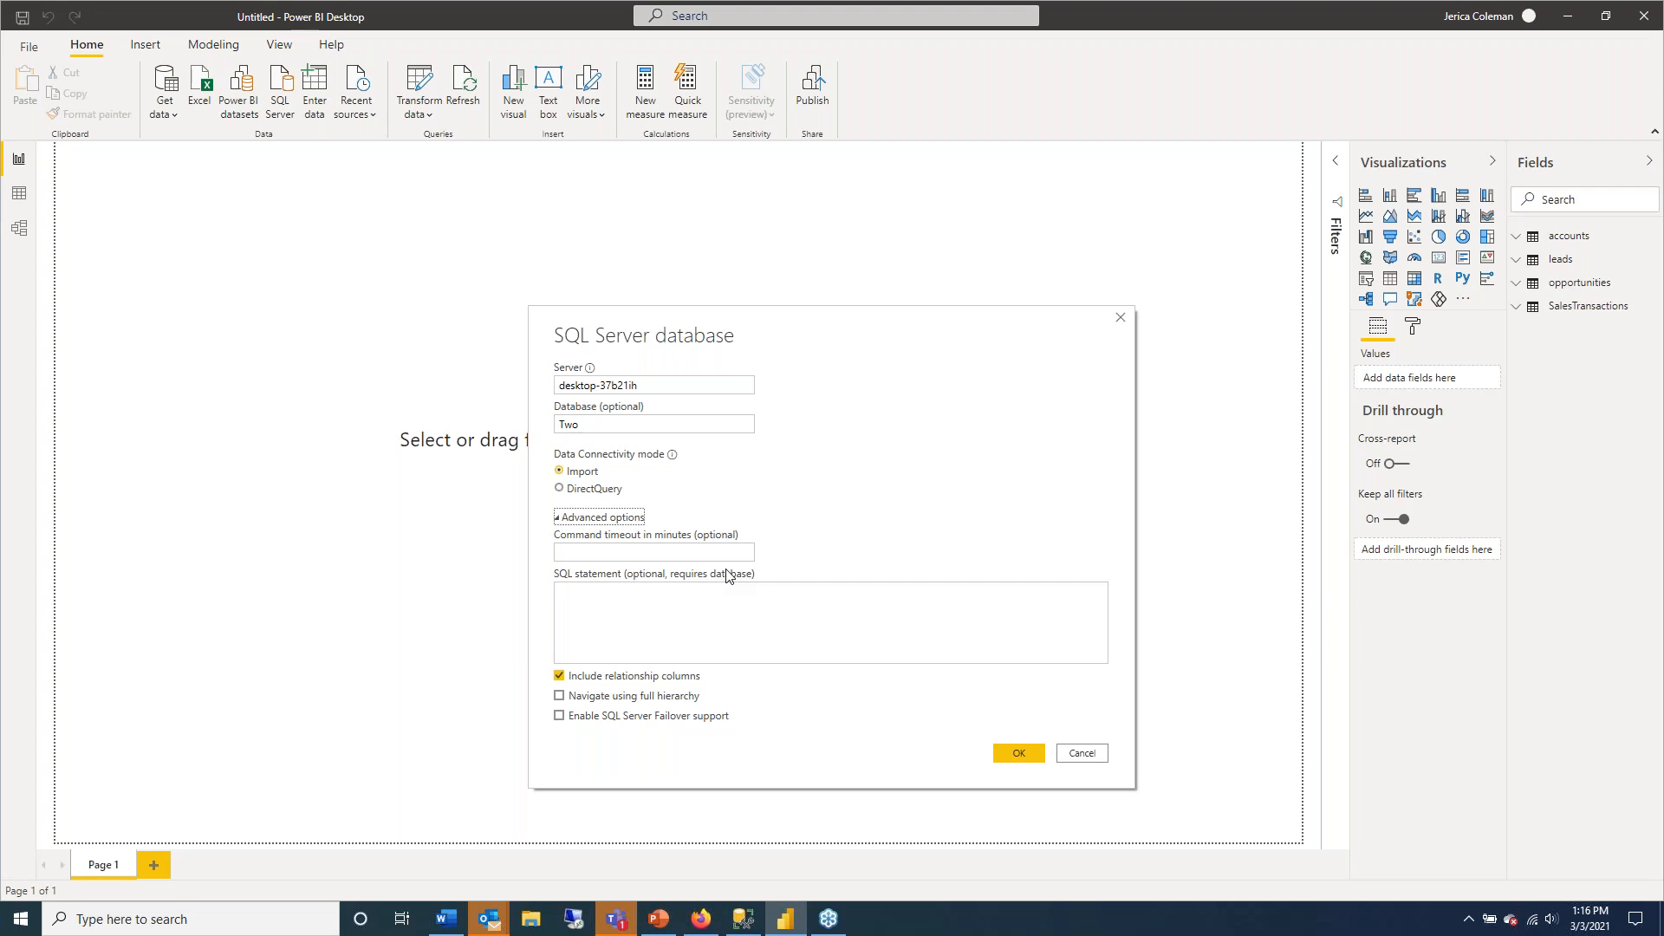
click(682, 597)
click(682, 594)
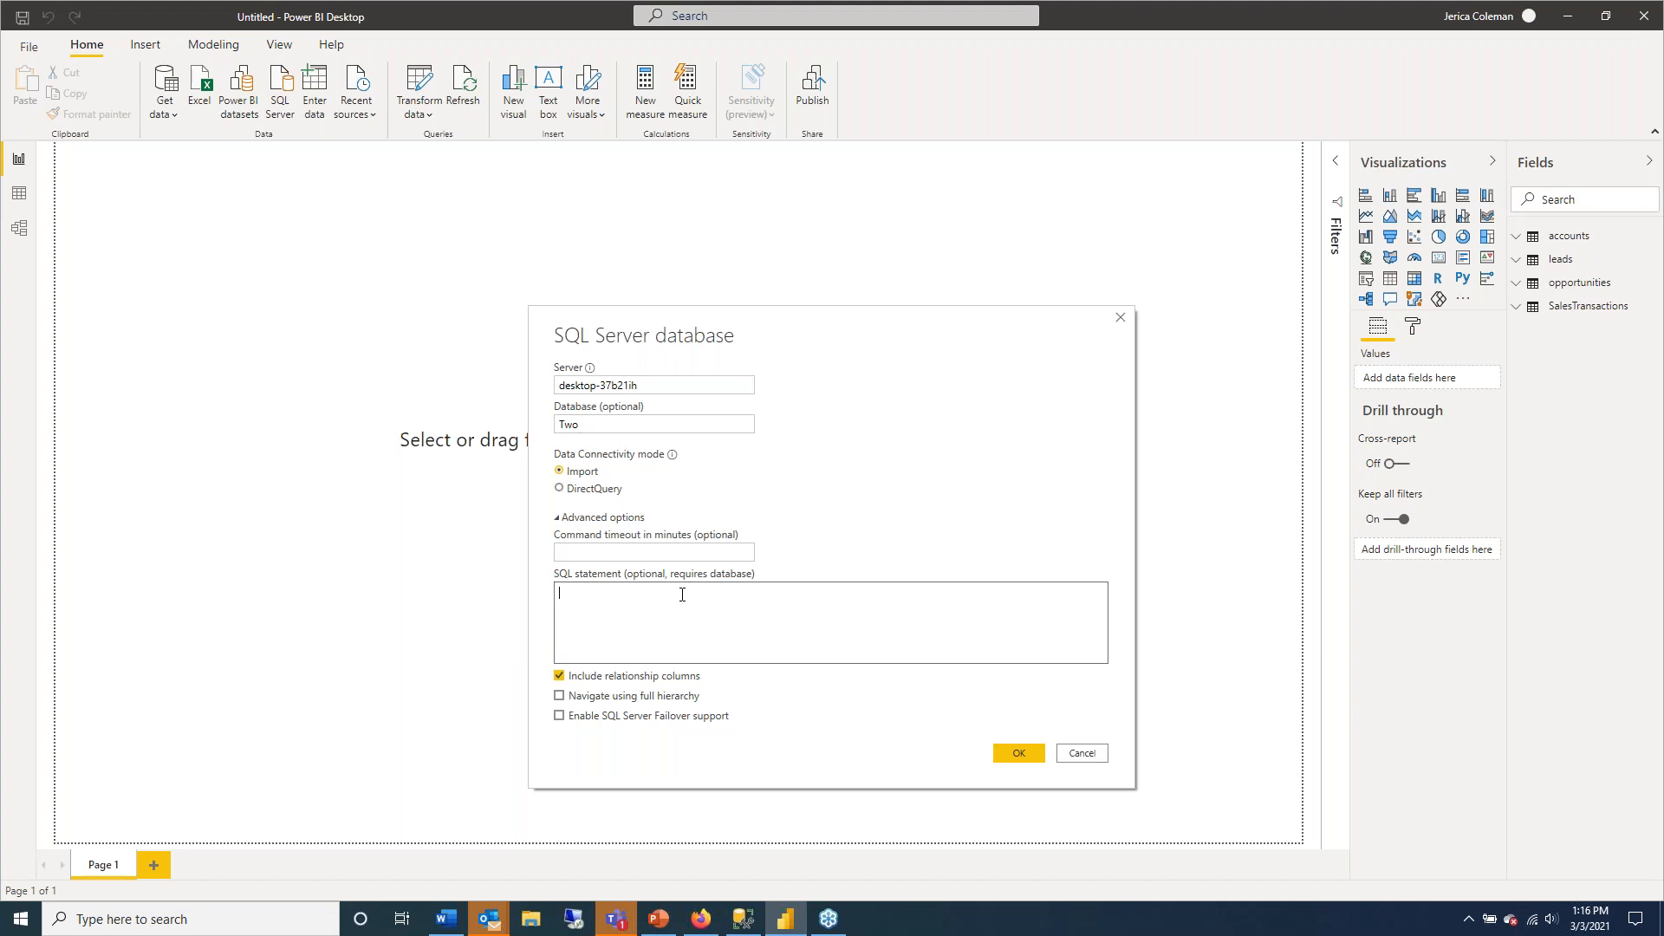
click(601, 551)
click(610, 599)
key(ctrl+v)
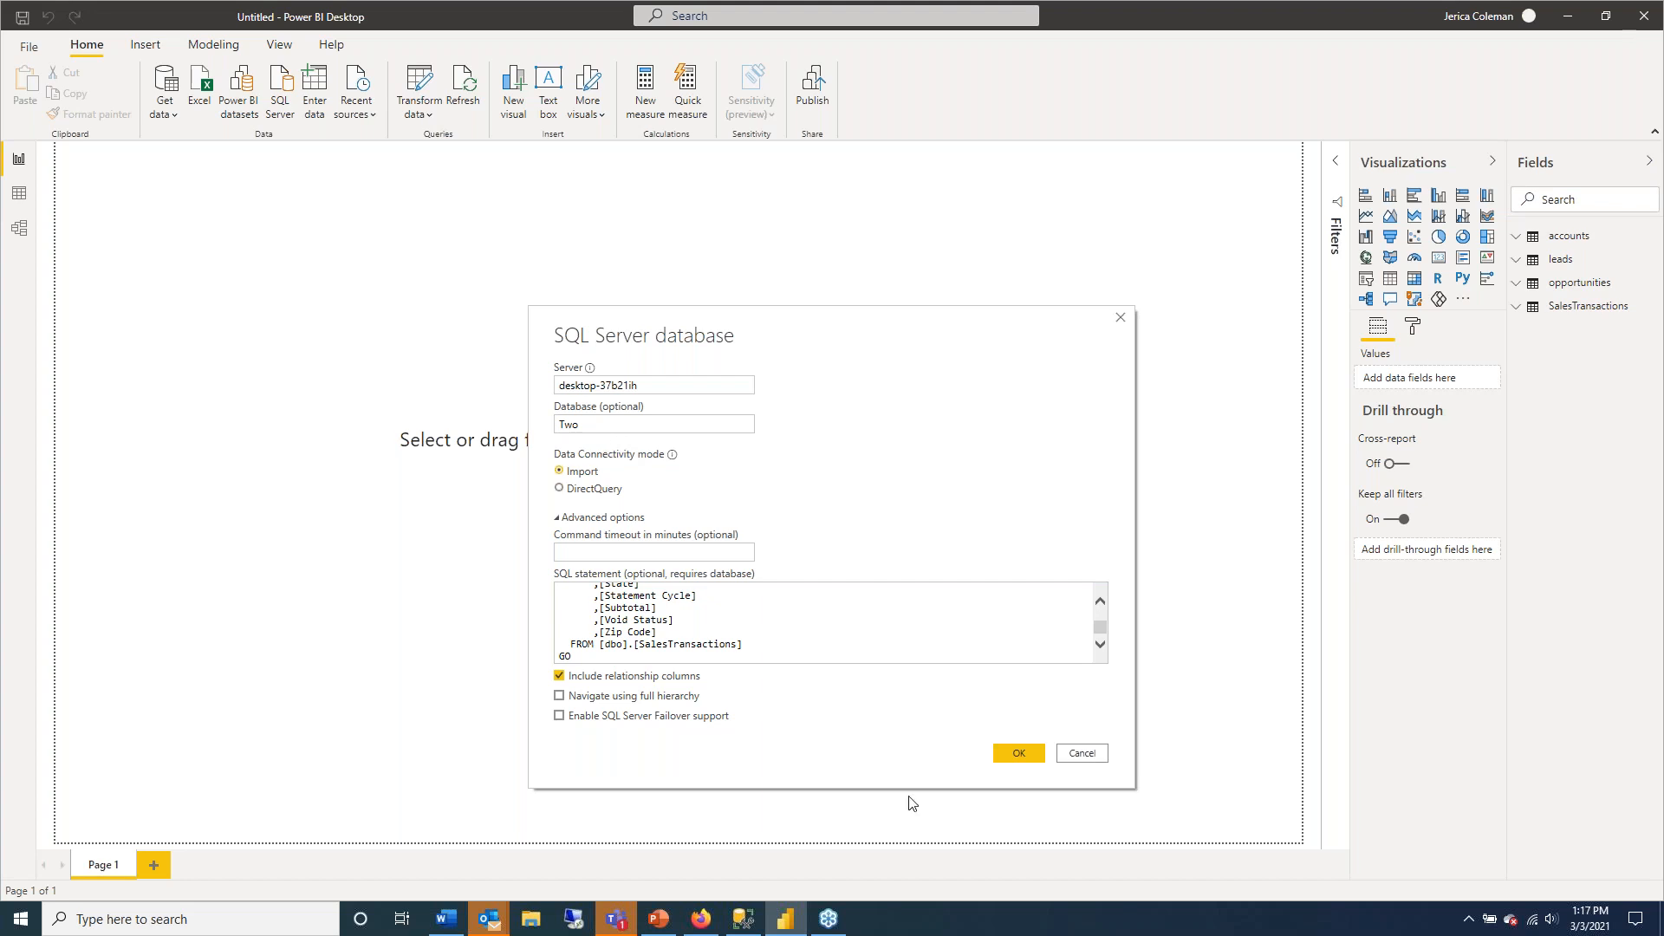
click(1023, 760)
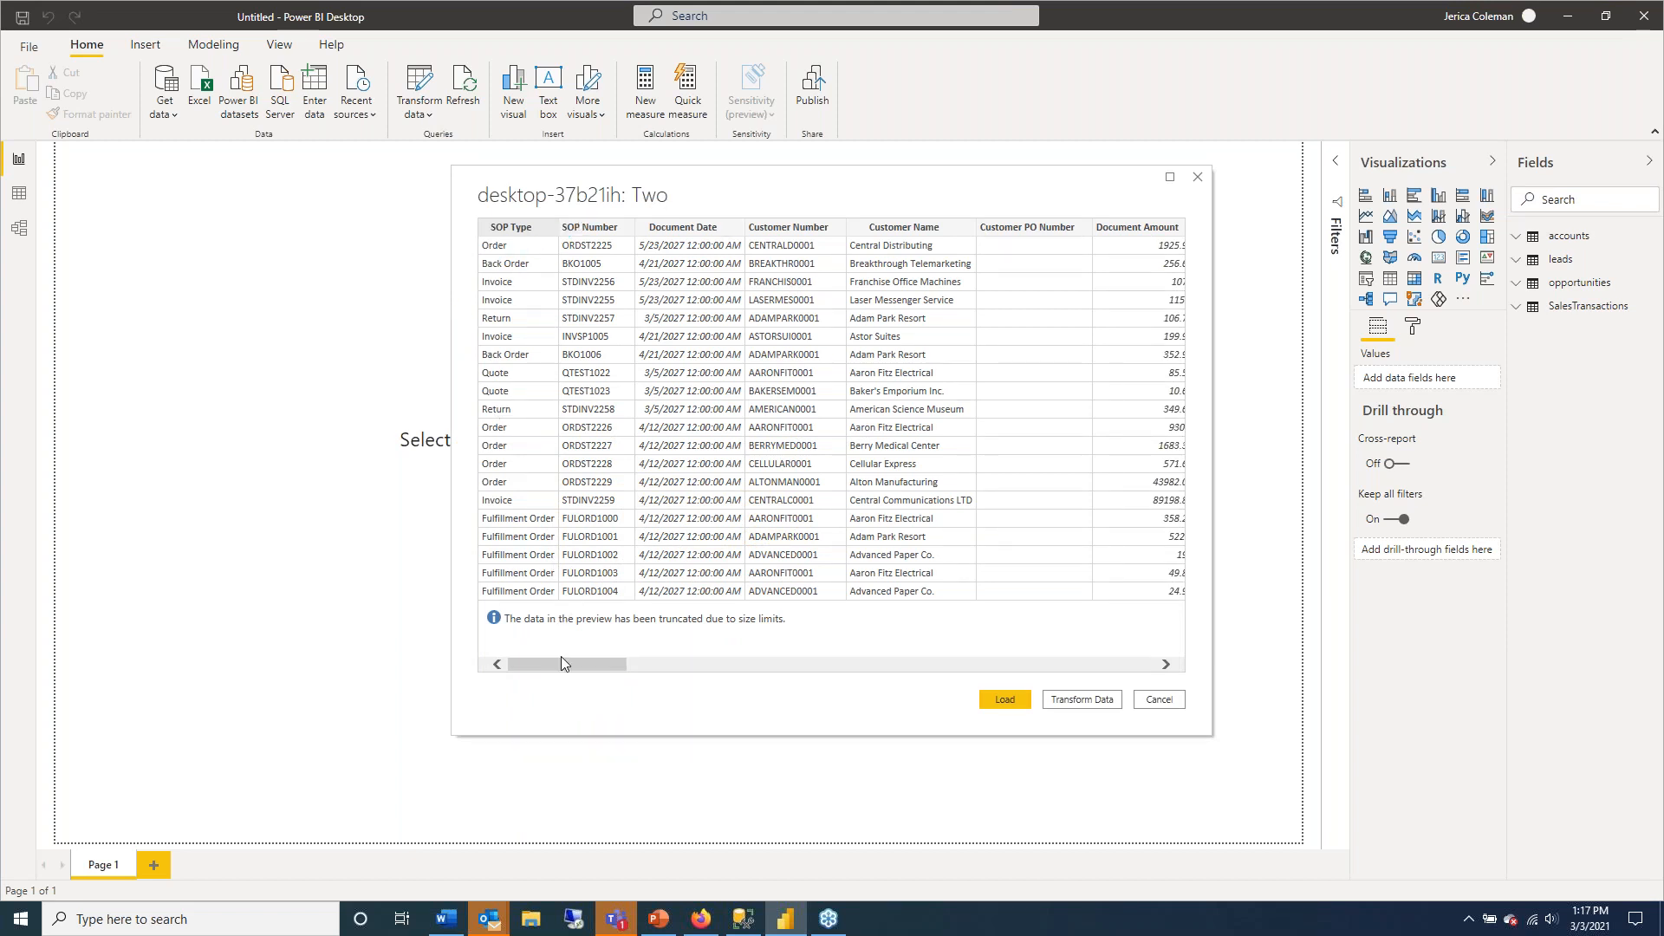
drag(561, 672, 530, 642)
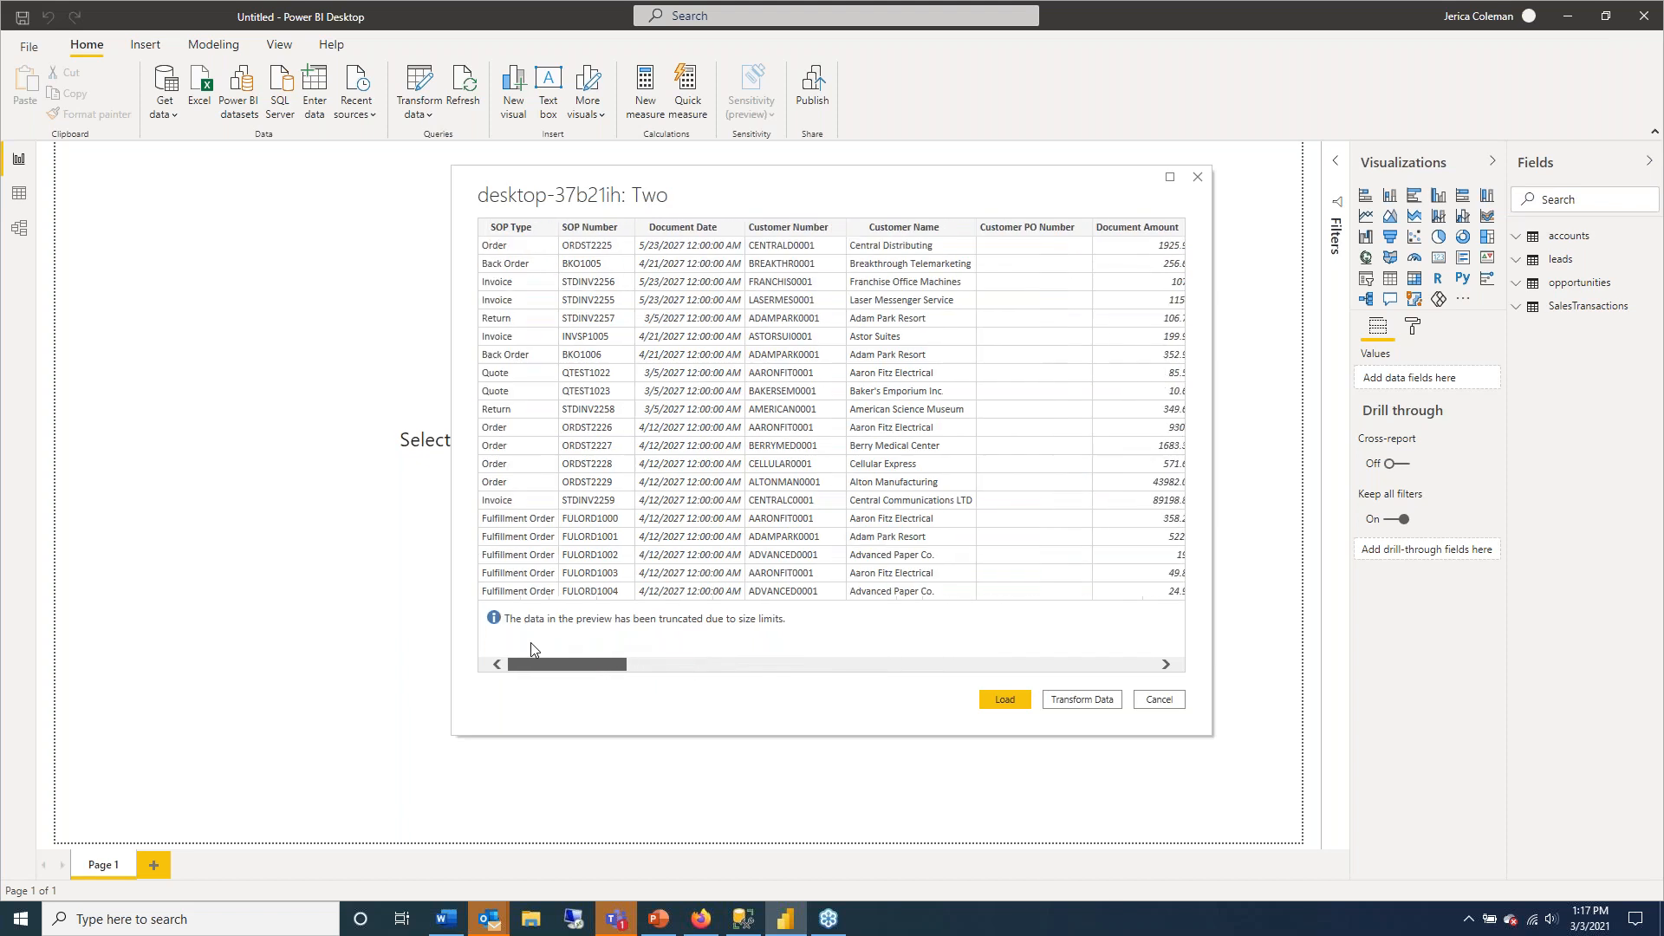
click(1008, 700)
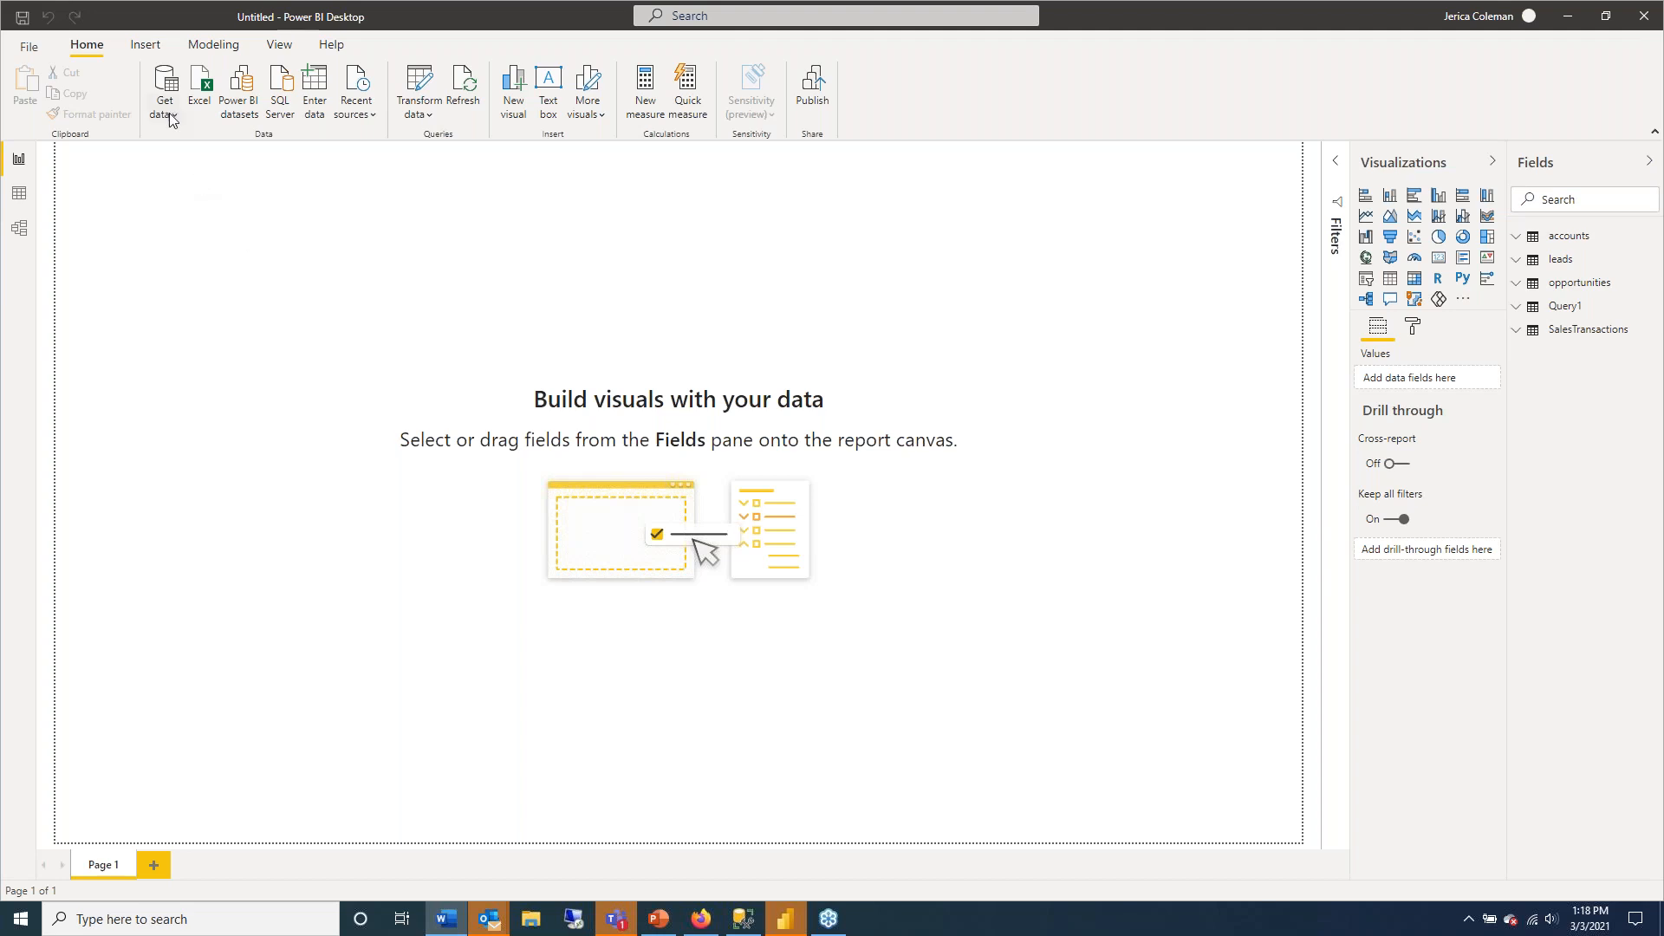
Open the Excel workbook Webinars and Blog Posts.xlsx from the Desktop folder as a data source.
click(204, 90)
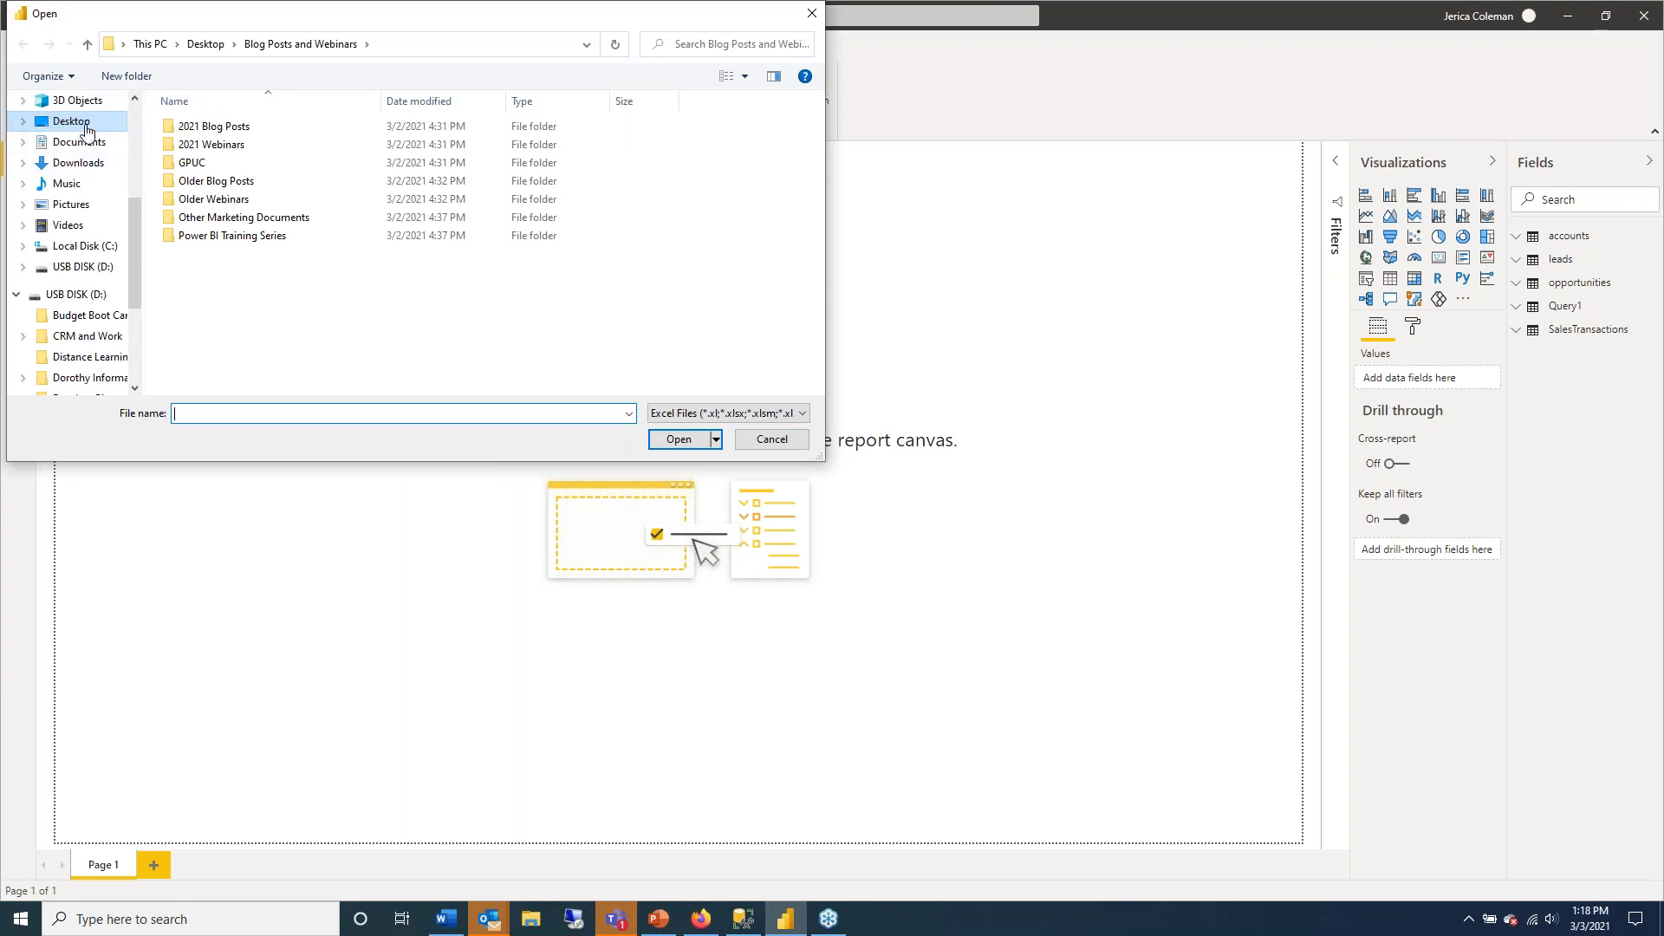
scroll(76, 139, up, 1)
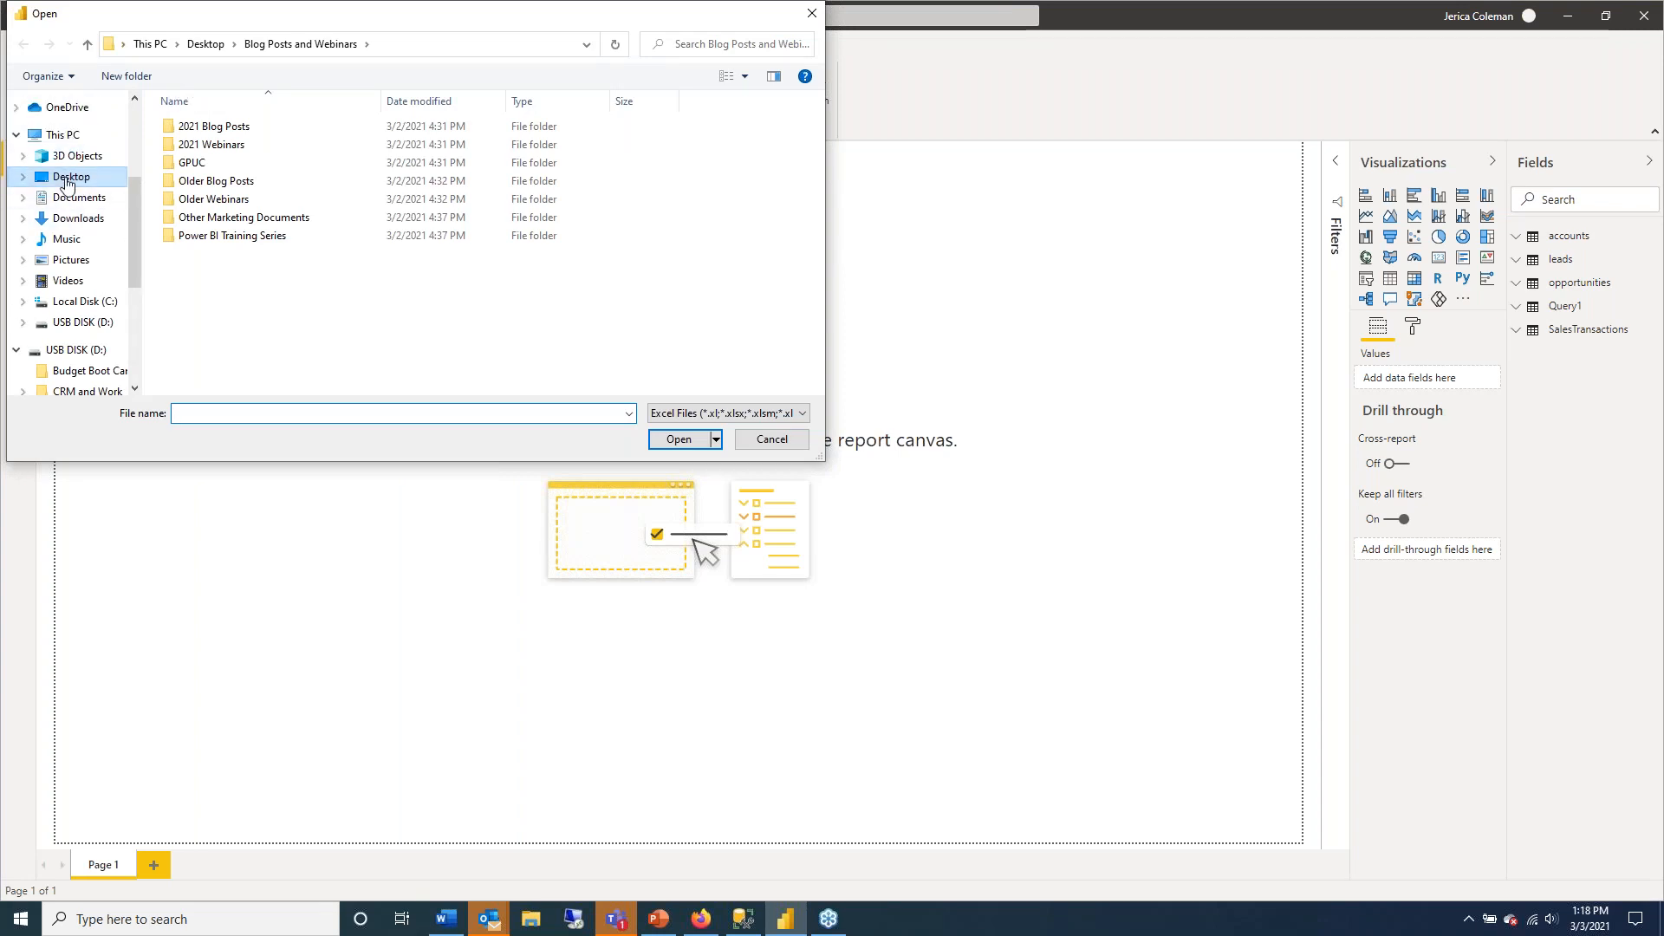
click(67, 179)
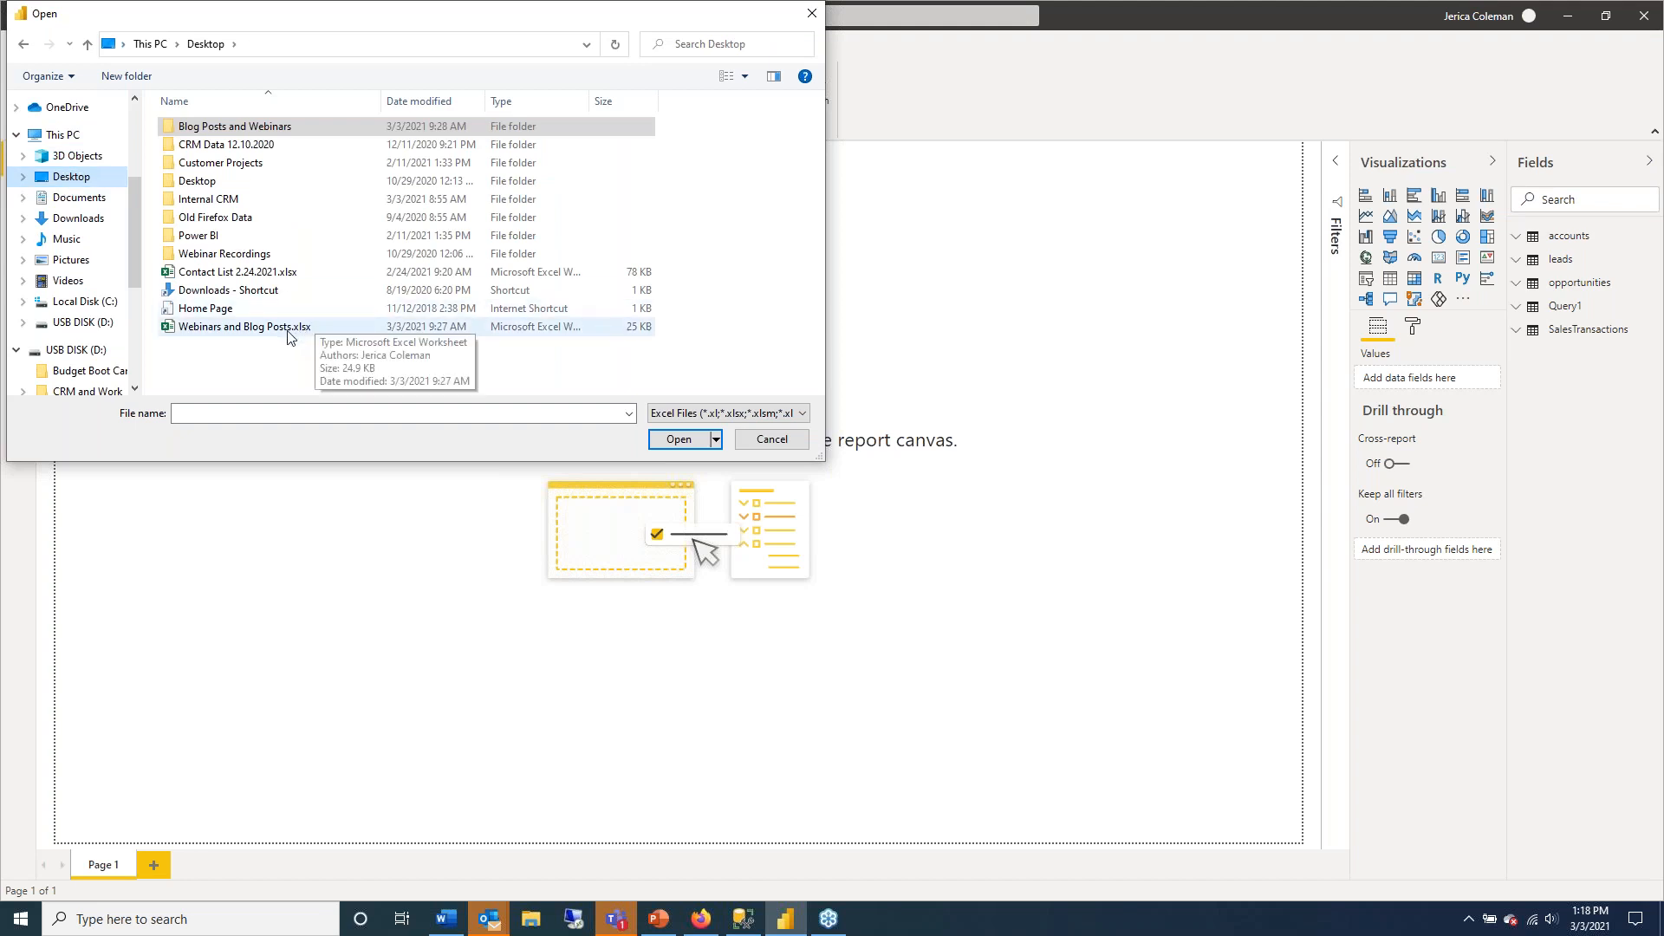
click(265, 336)
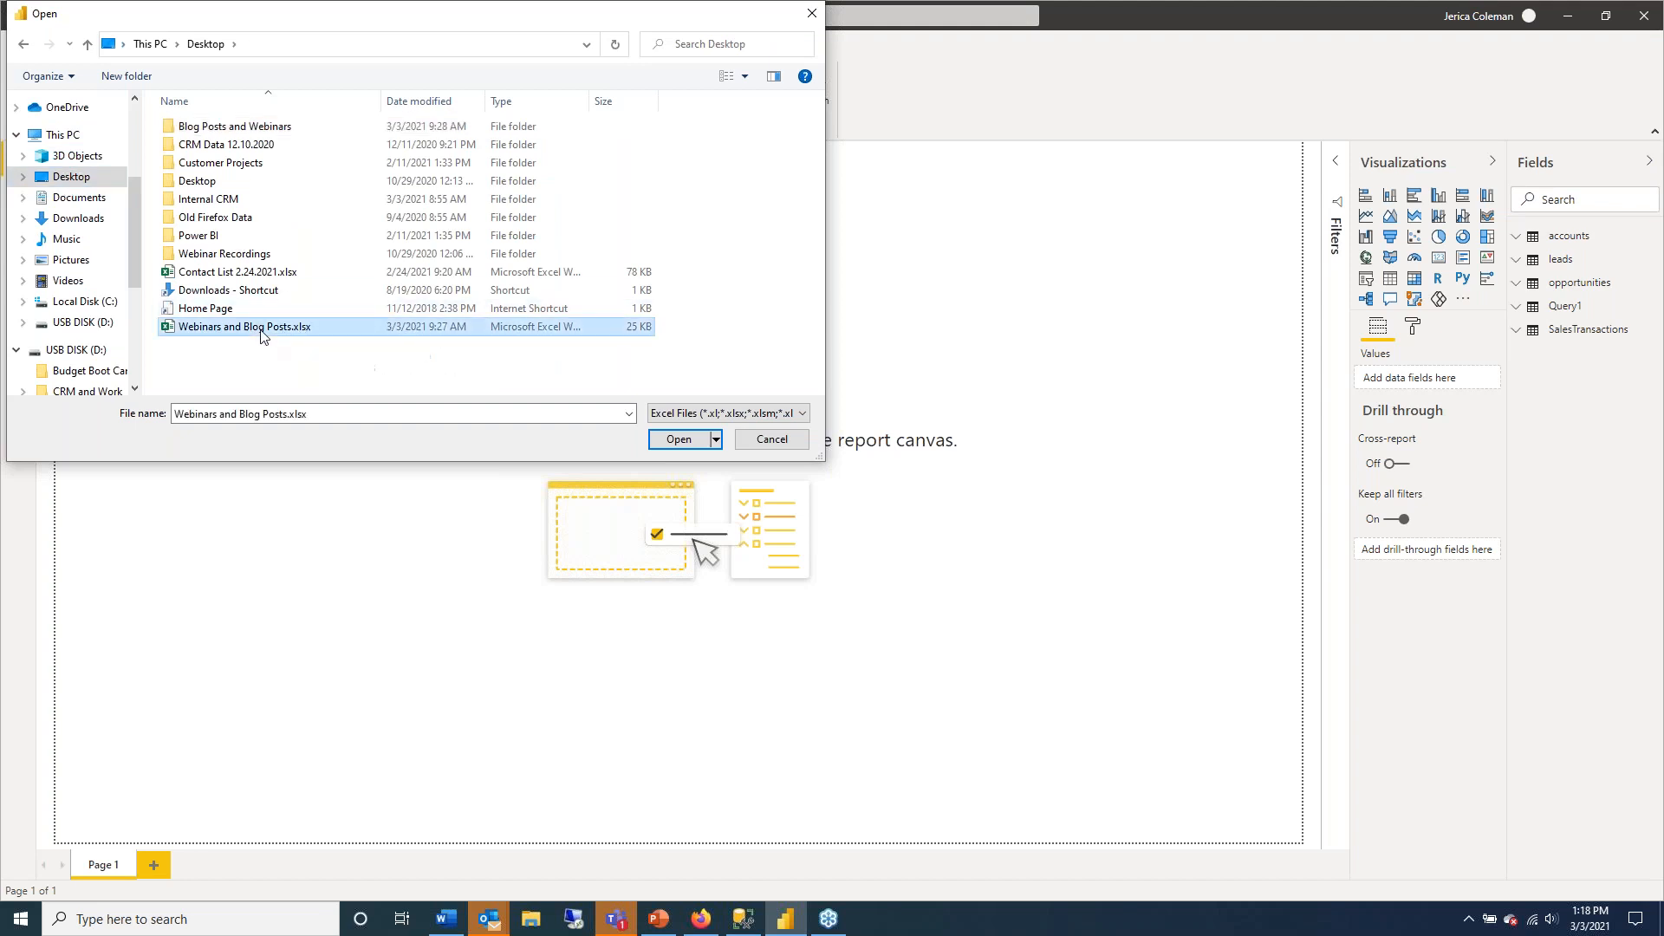
click(678, 442)
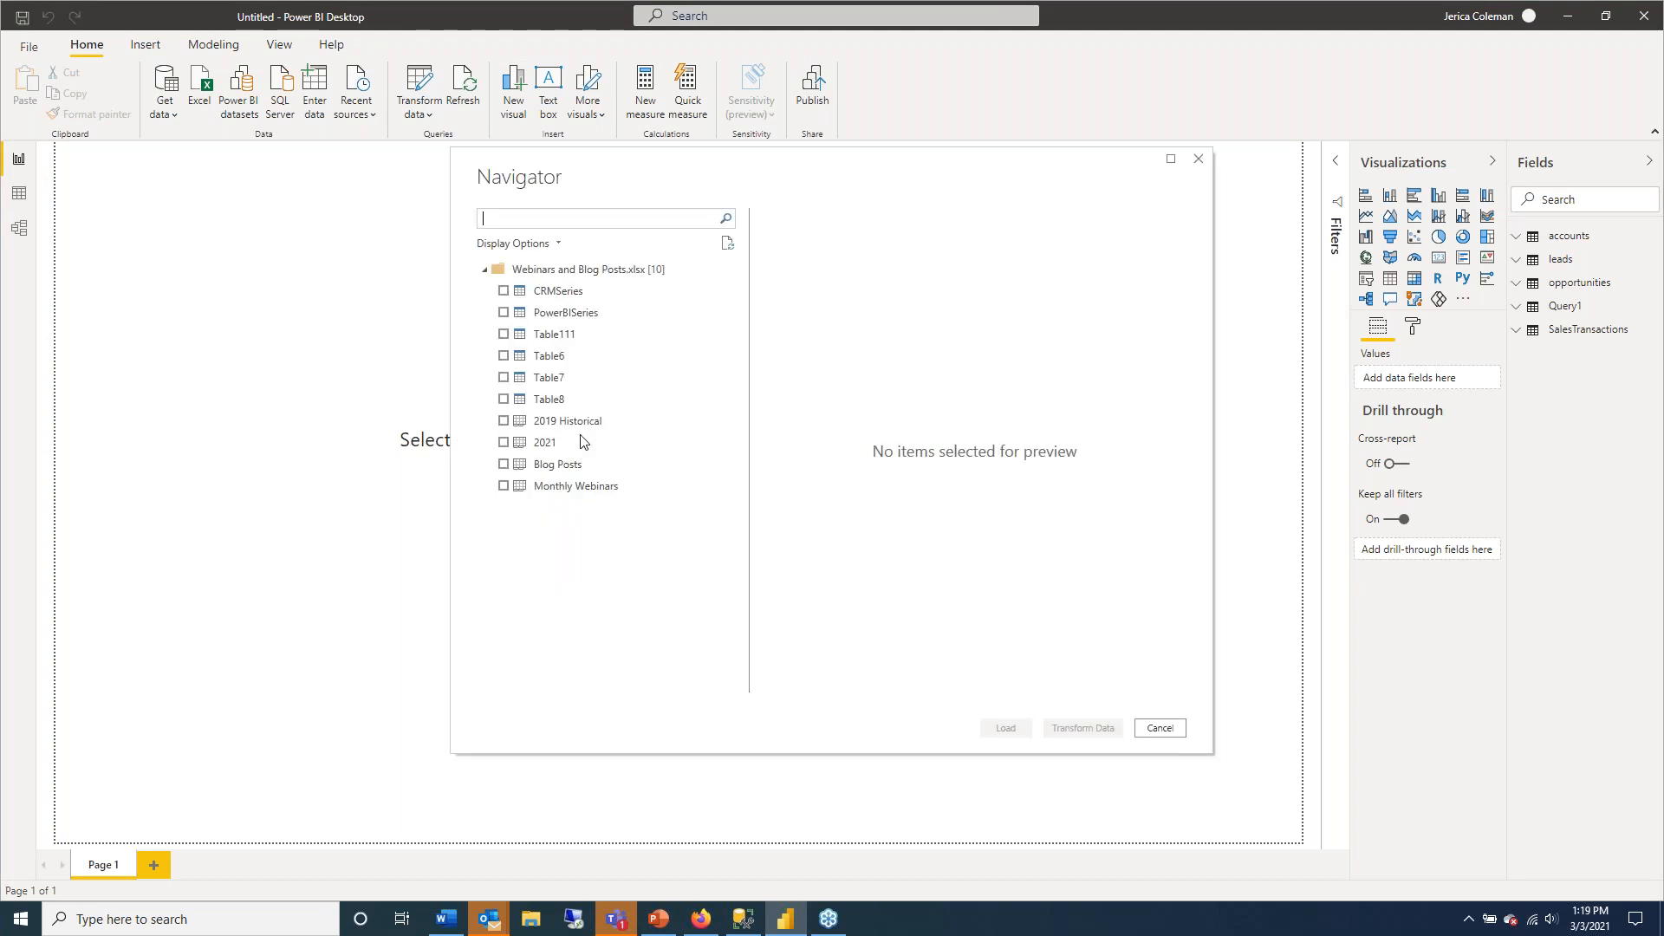
Select the Blog Posts and Monthly Webinars sheets of the workbook and load them into the report.
click(549, 468)
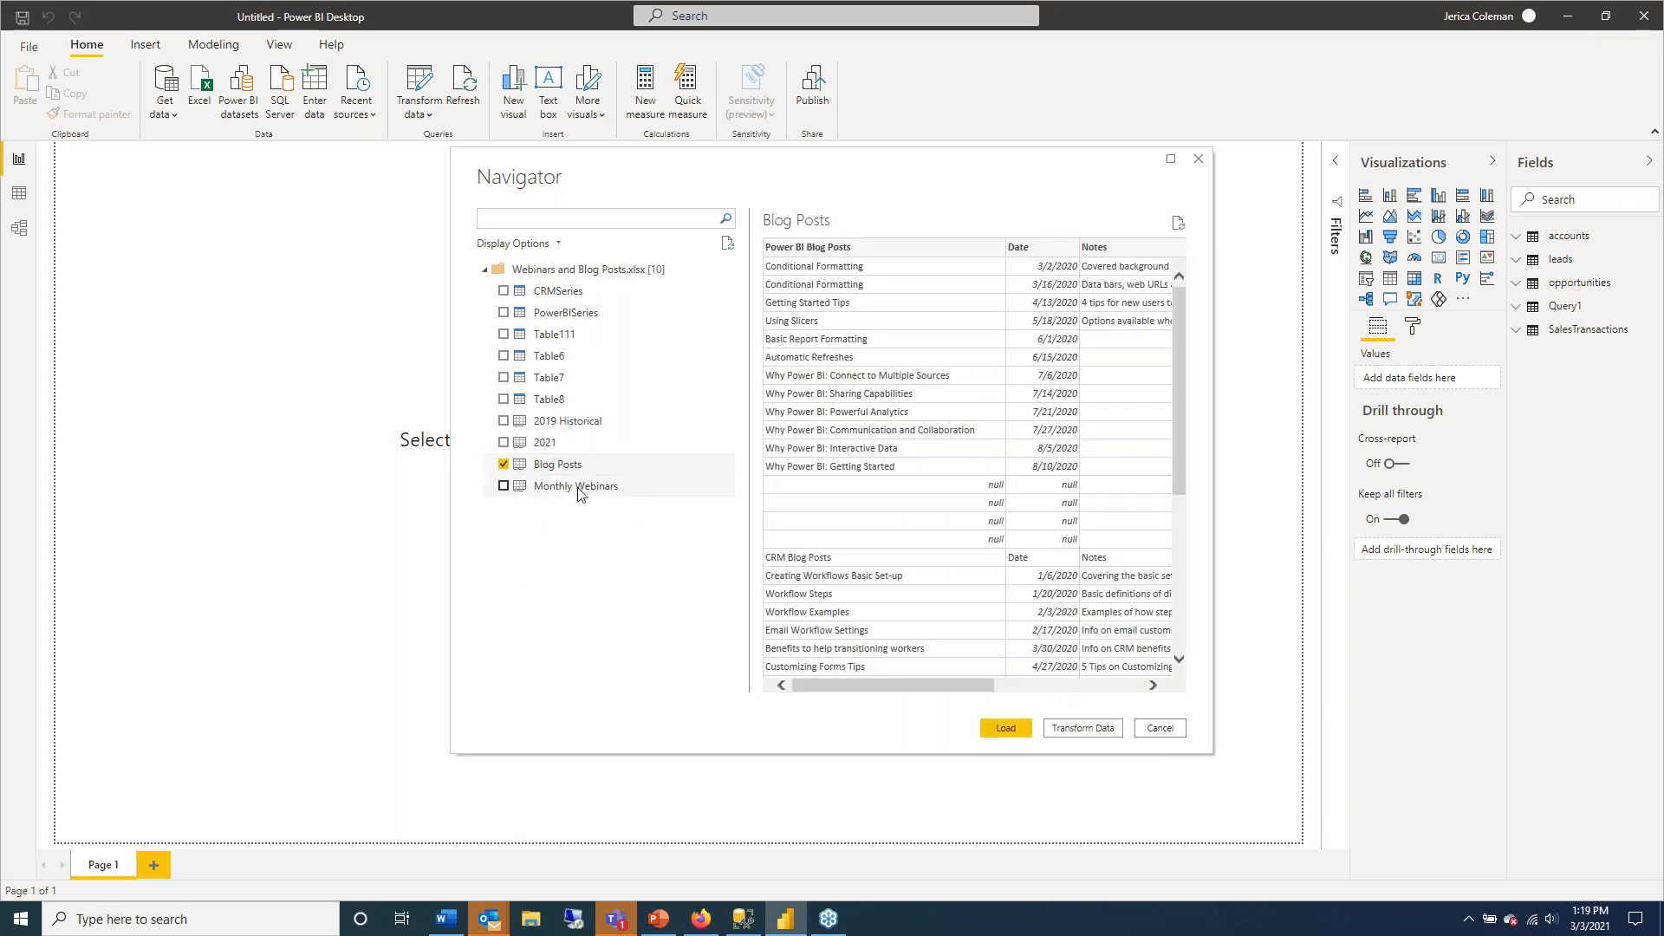
click(553, 493)
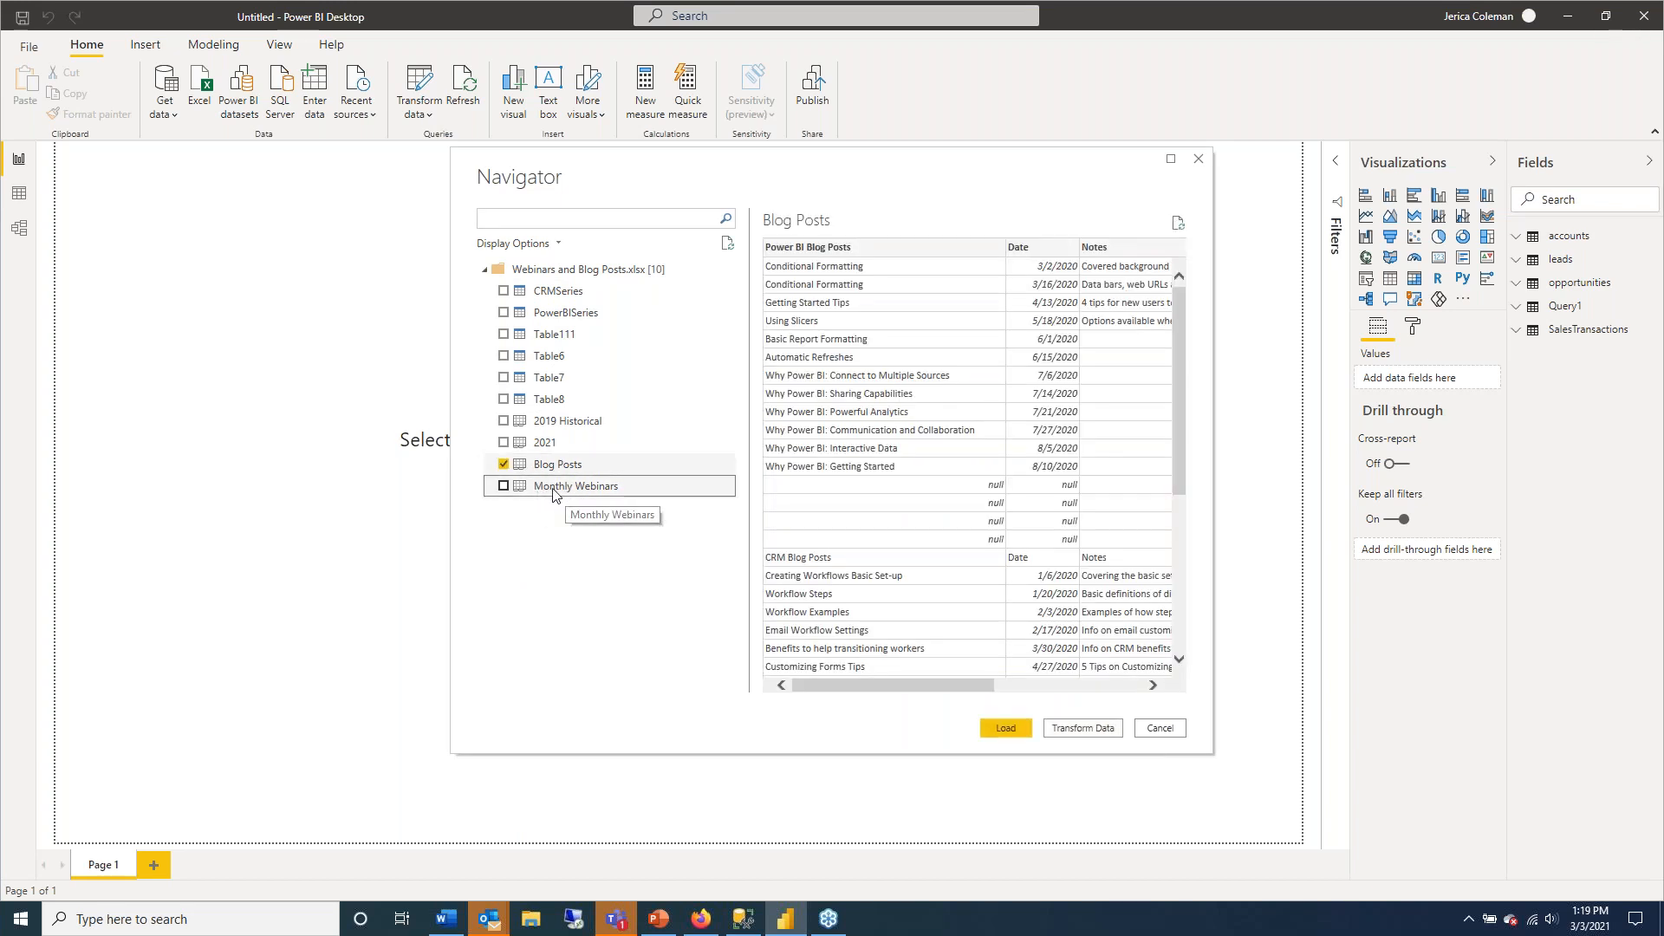
click(505, 487)
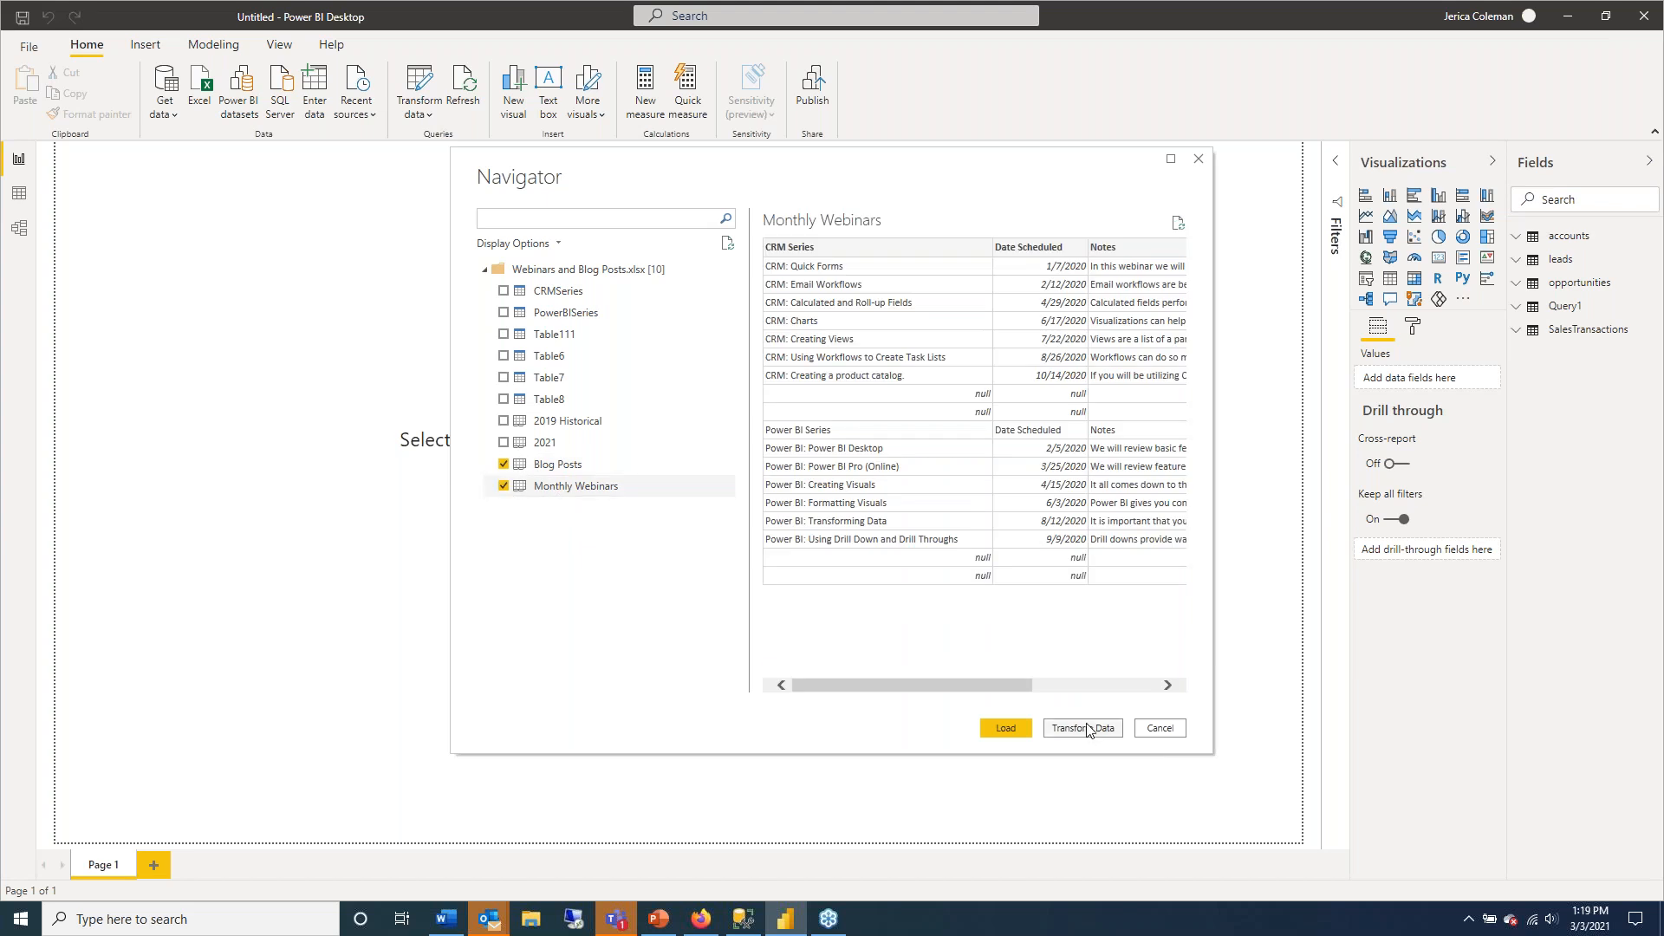
click(1011, 729)
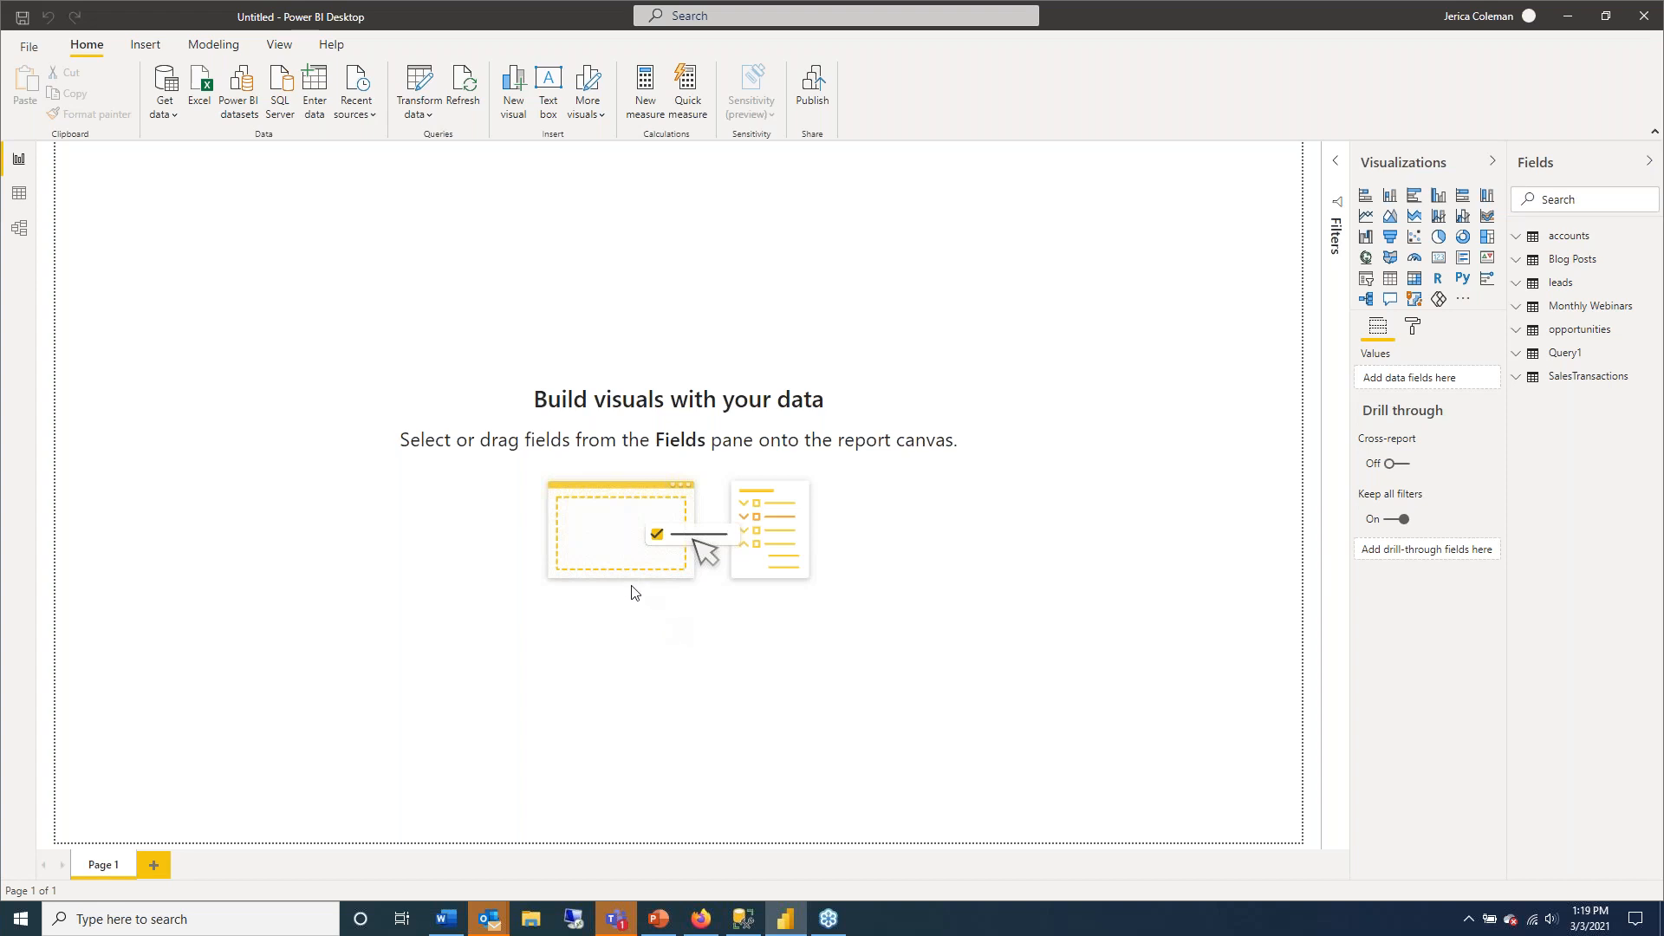
Connect to a Folder data source that points to the Blog Posts and Webinars folder on the Desktop.
click(171, 119)
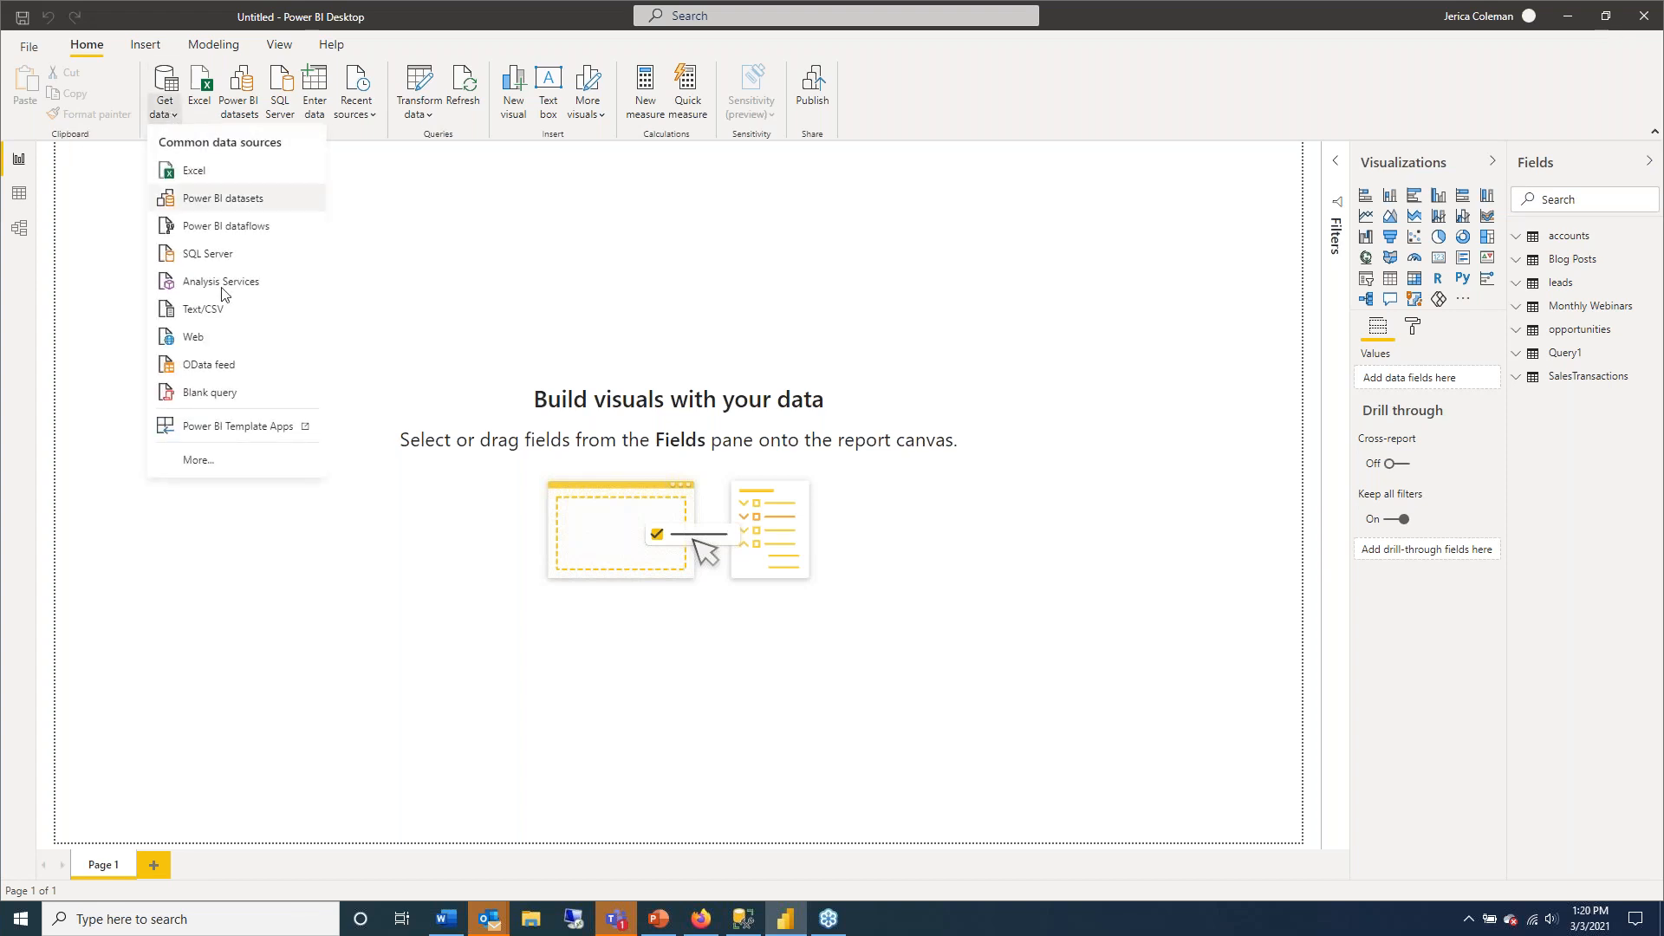
click(206, 462)
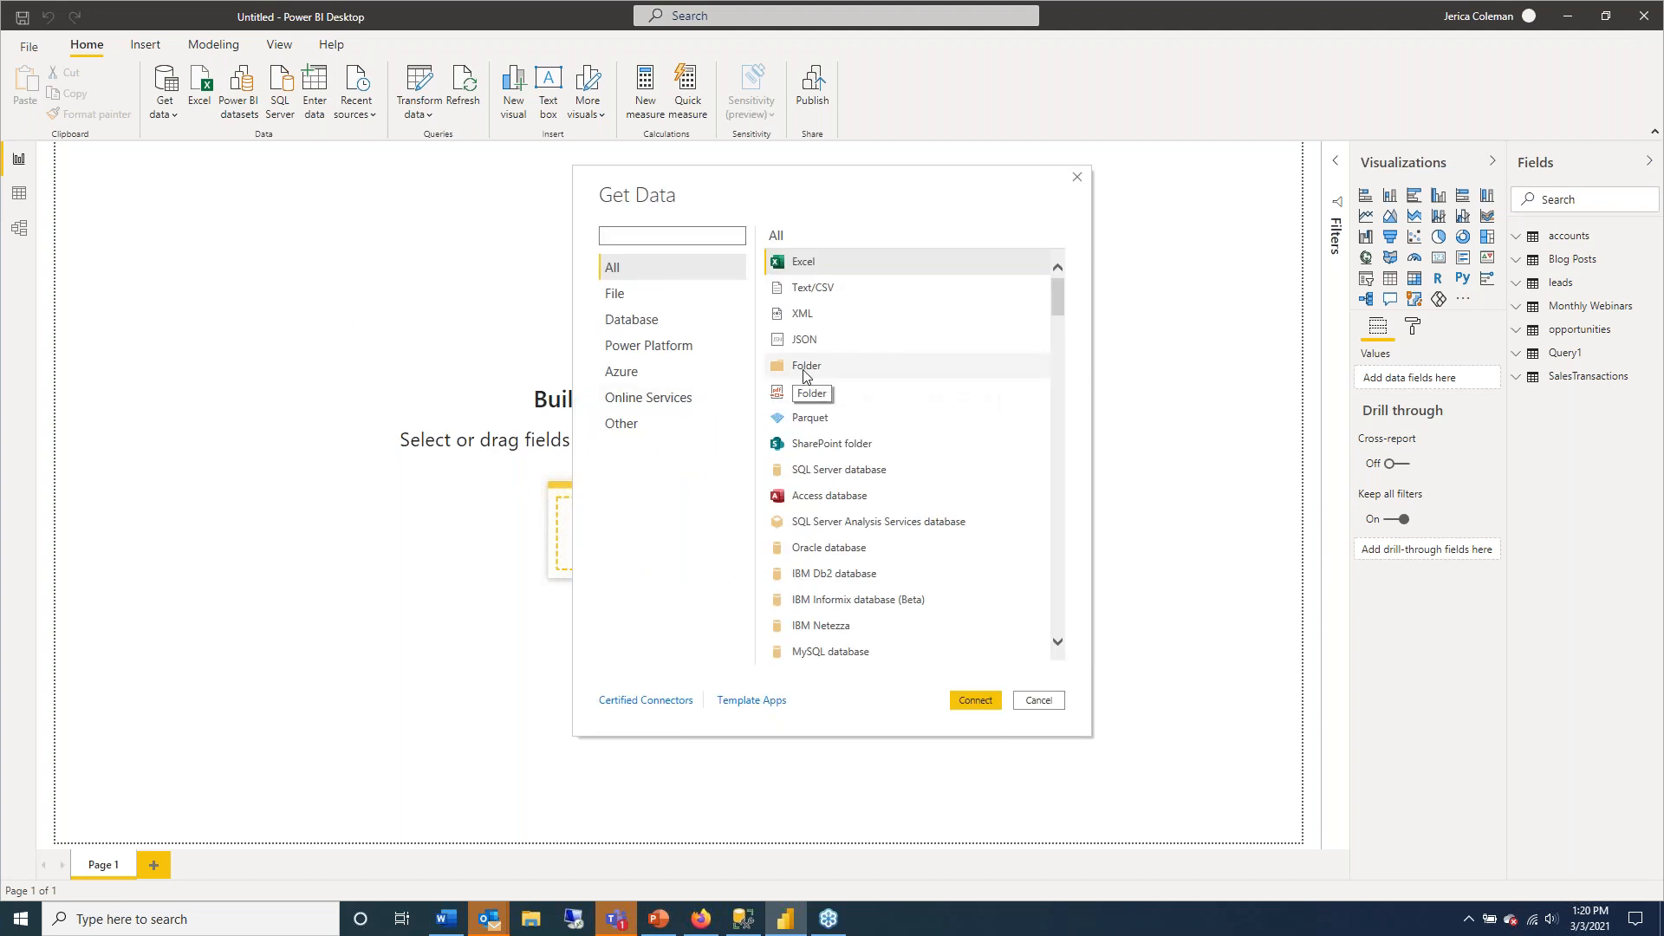
click(804, 370)
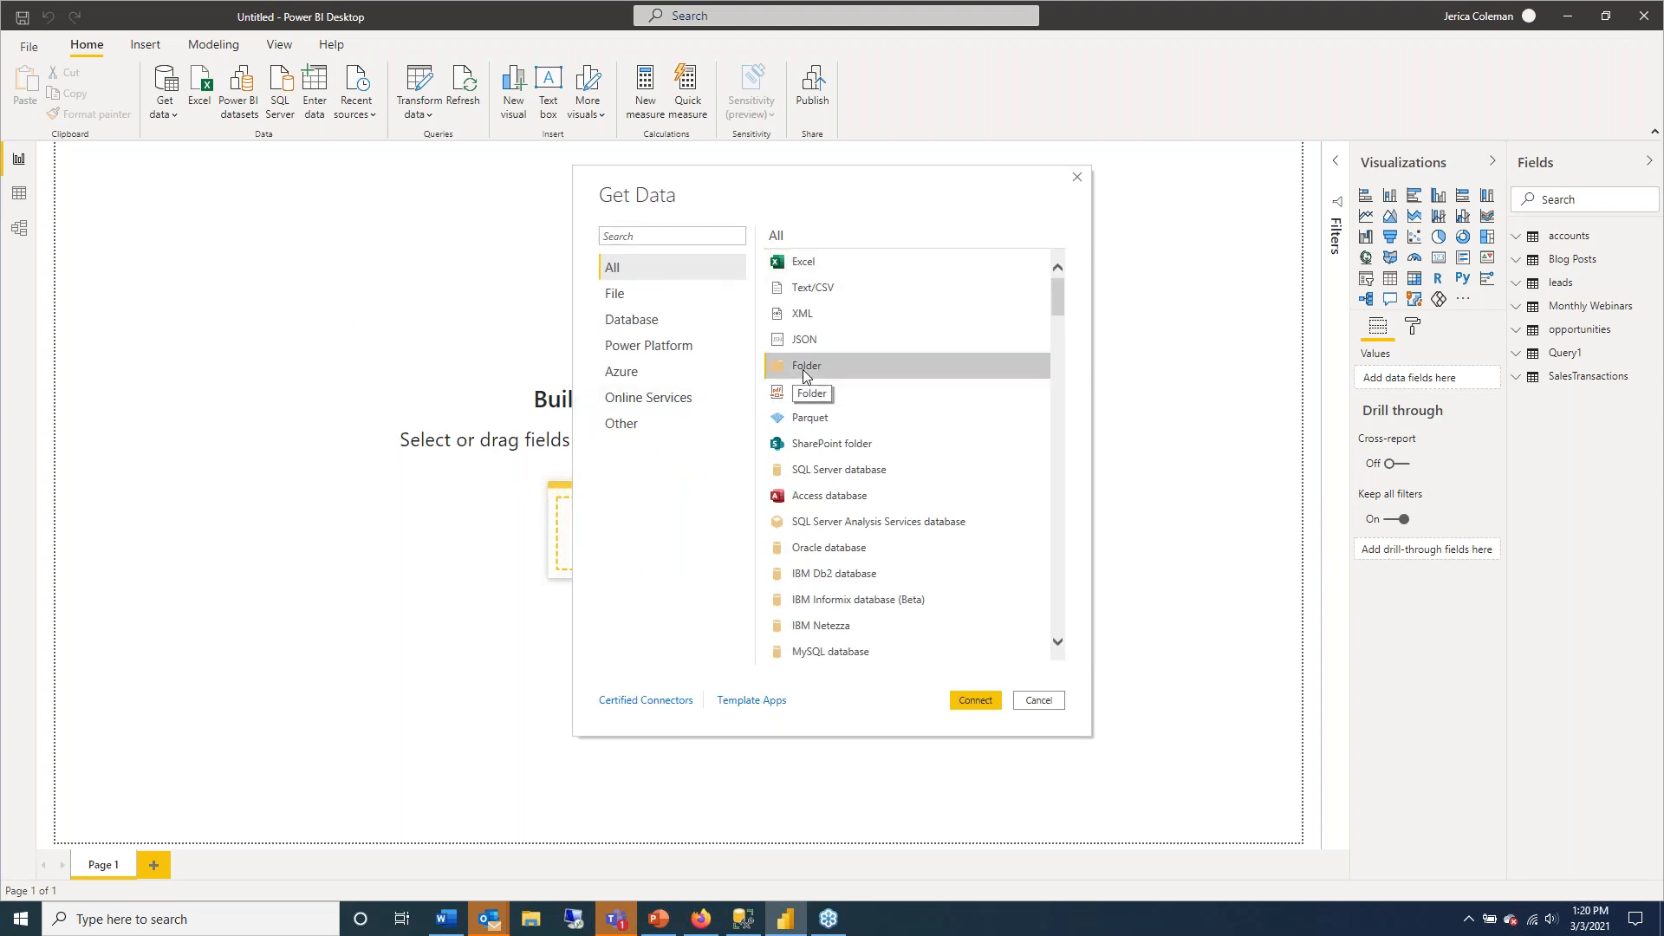
click(983, 706)
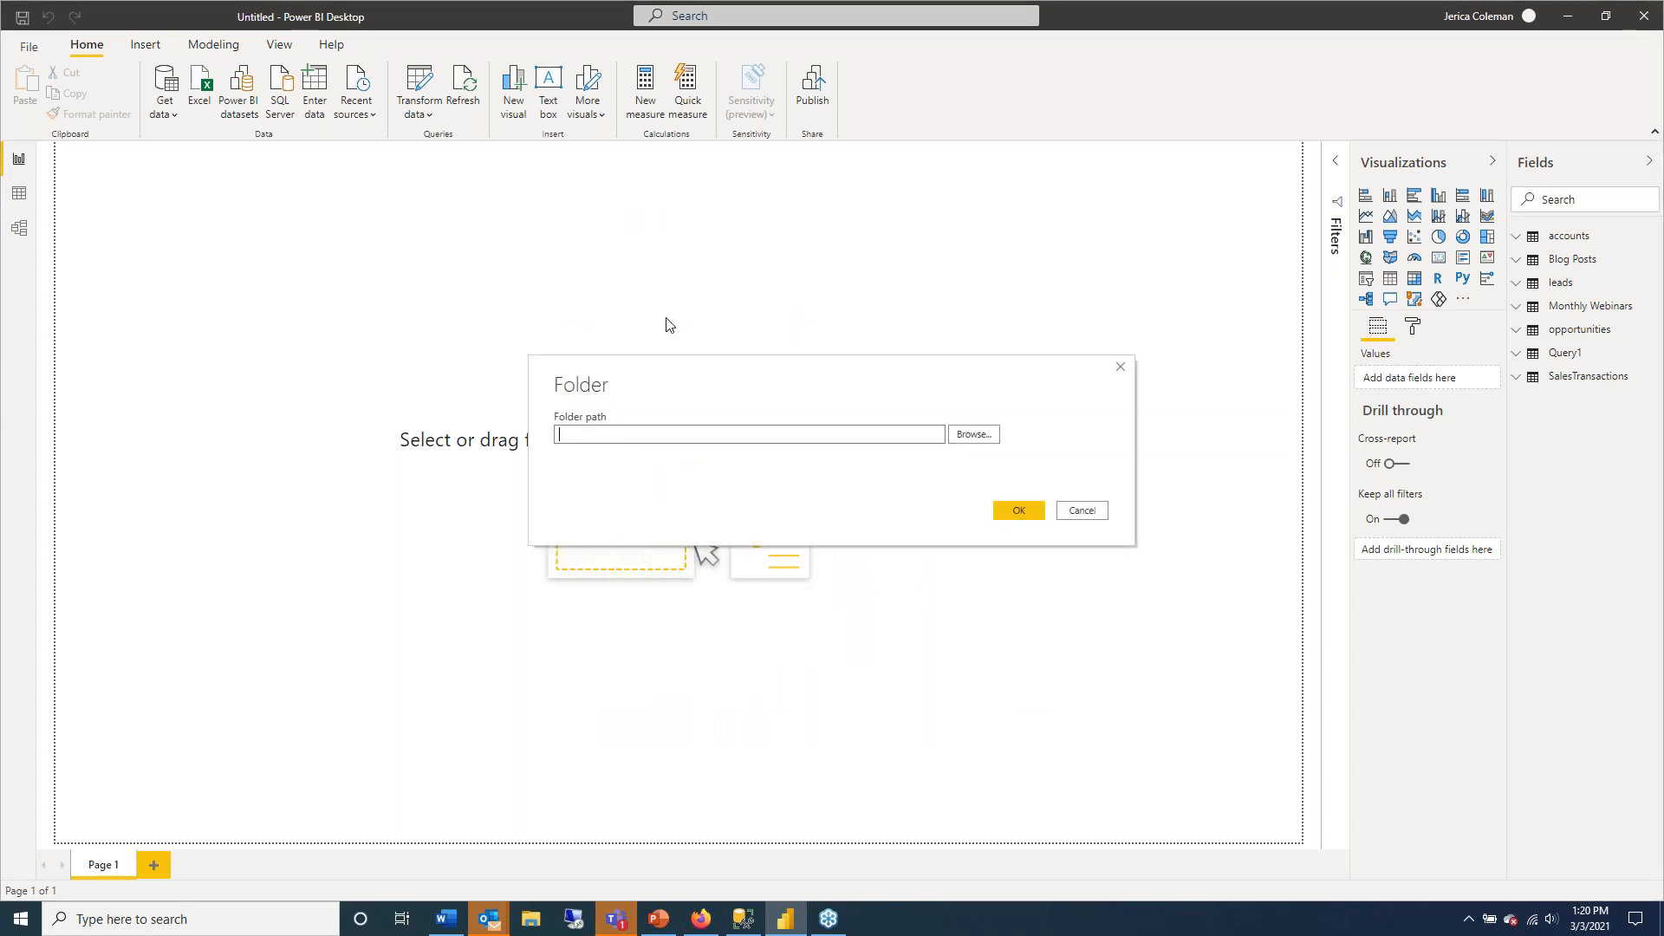
click(974, 434)
double_click(806, 550)
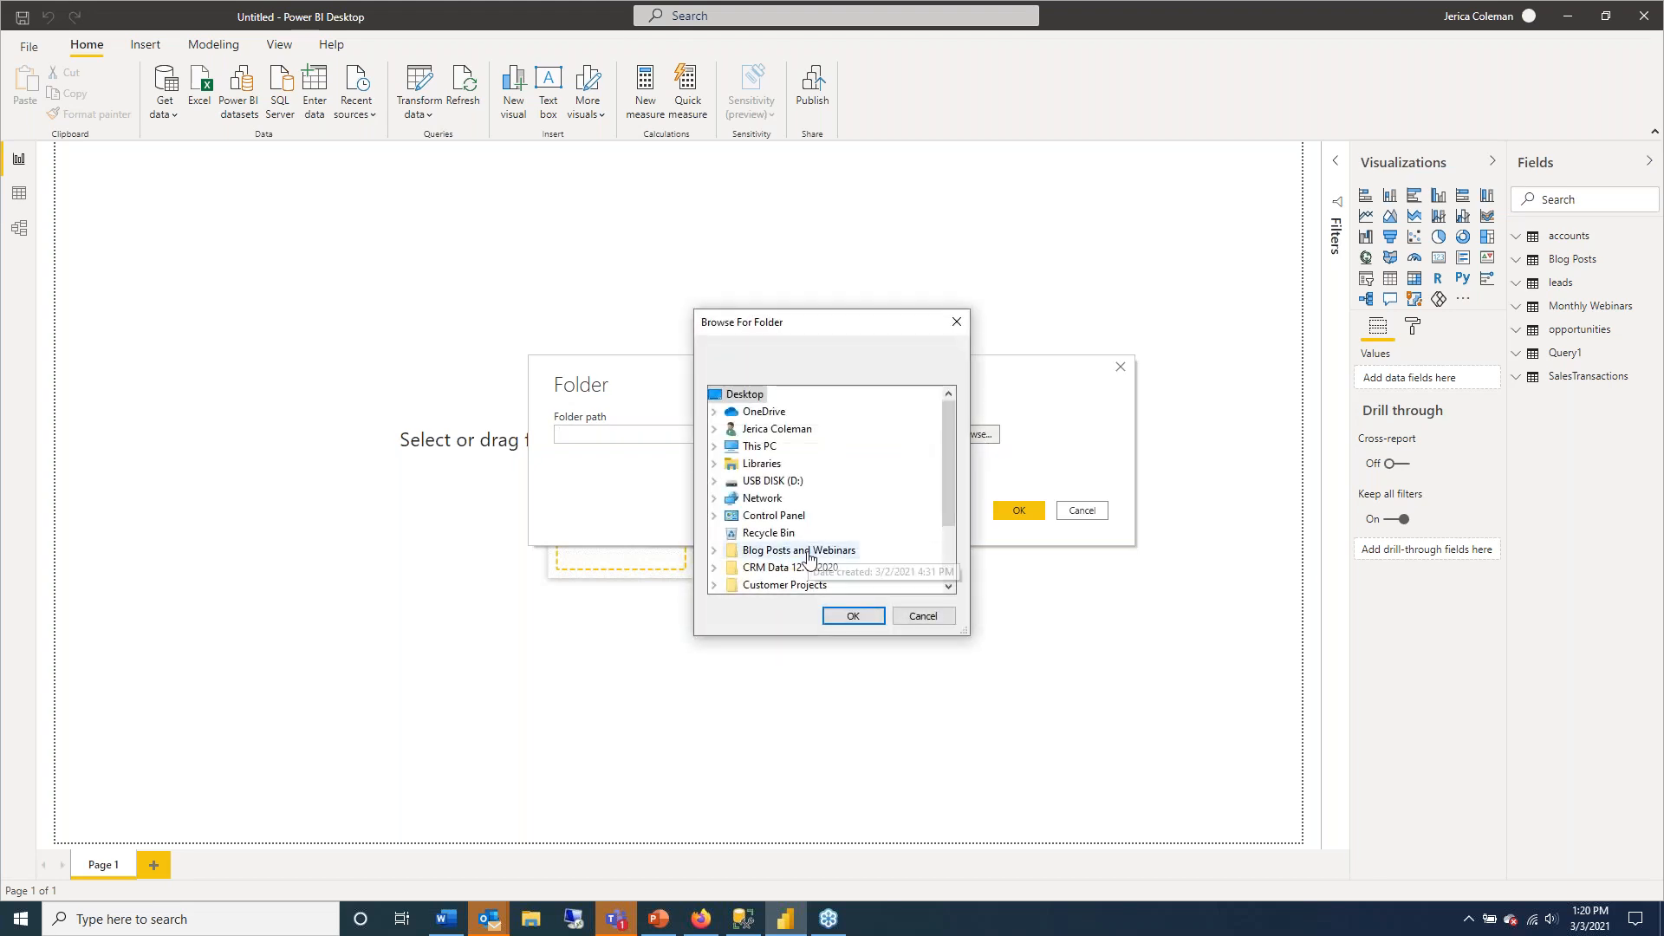
click(850, 617)
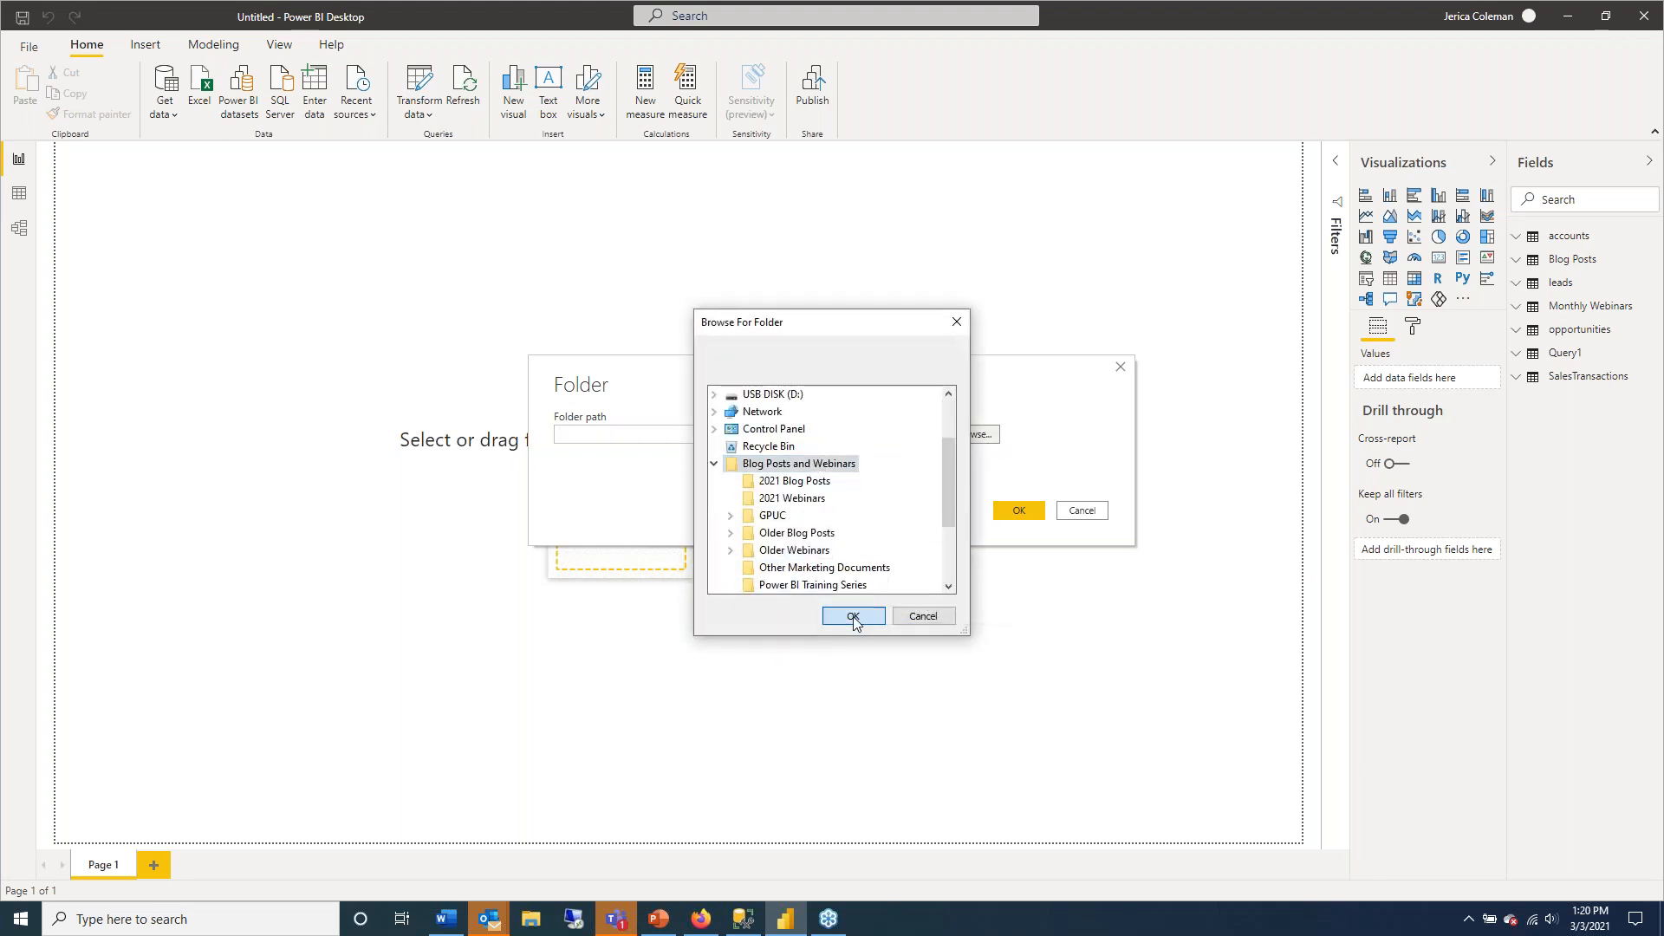
click(1022, 511)
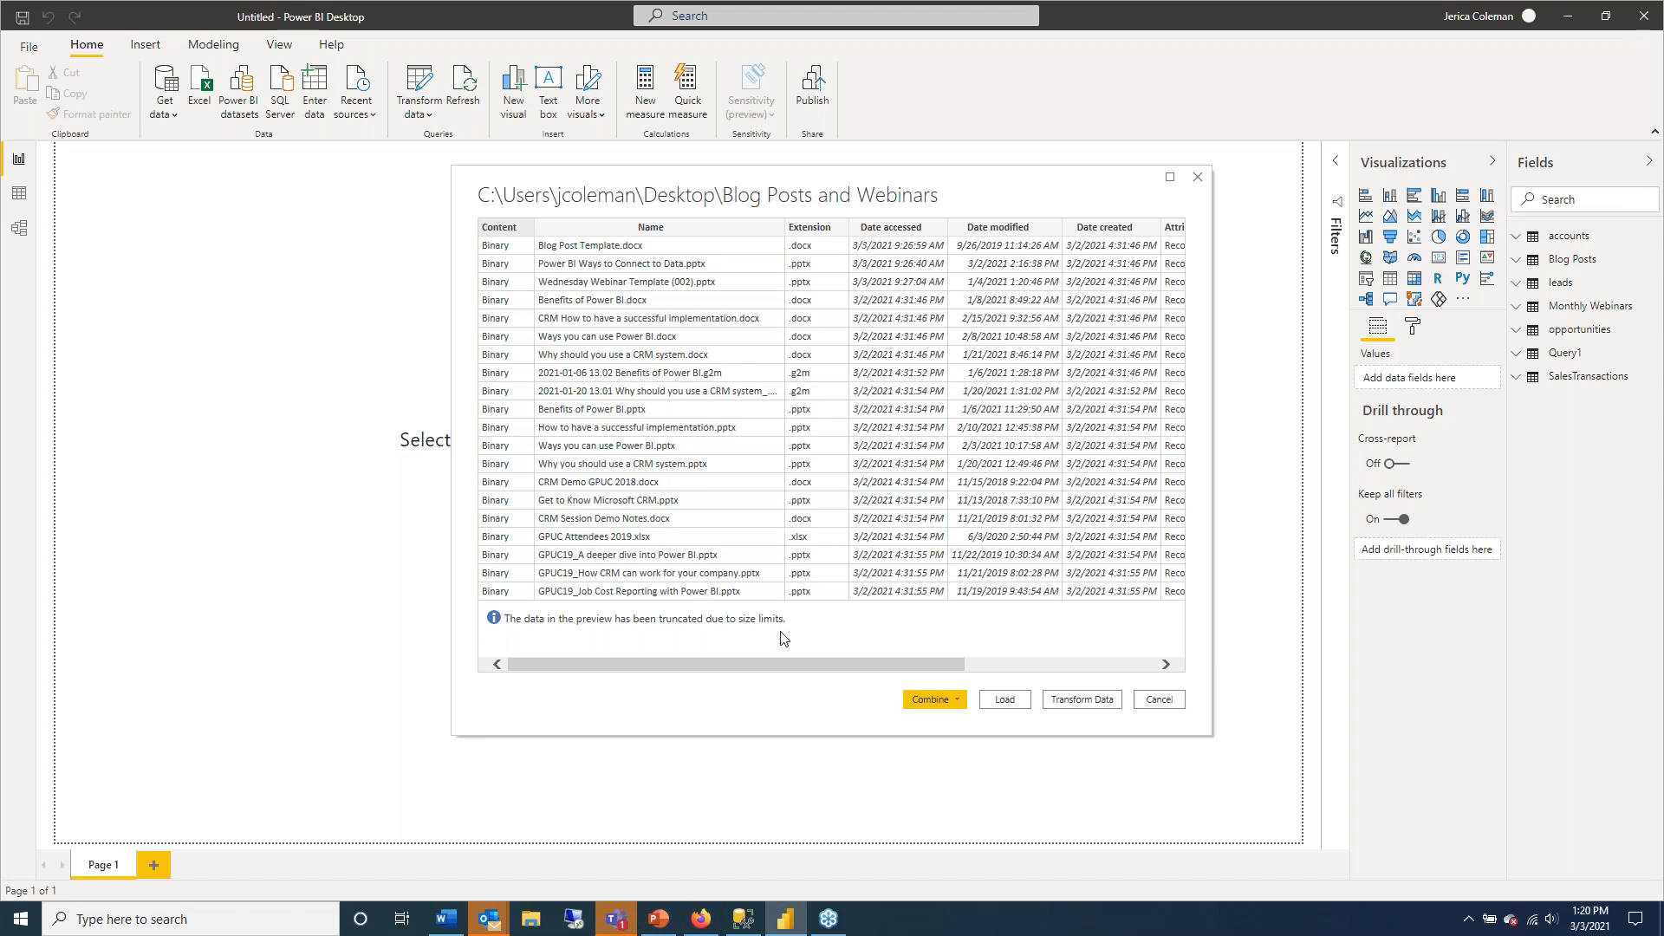
Review the folder preview's columns through to Folder Path, and load the file list without combining the files.
drag(828, 661, 889, 670)
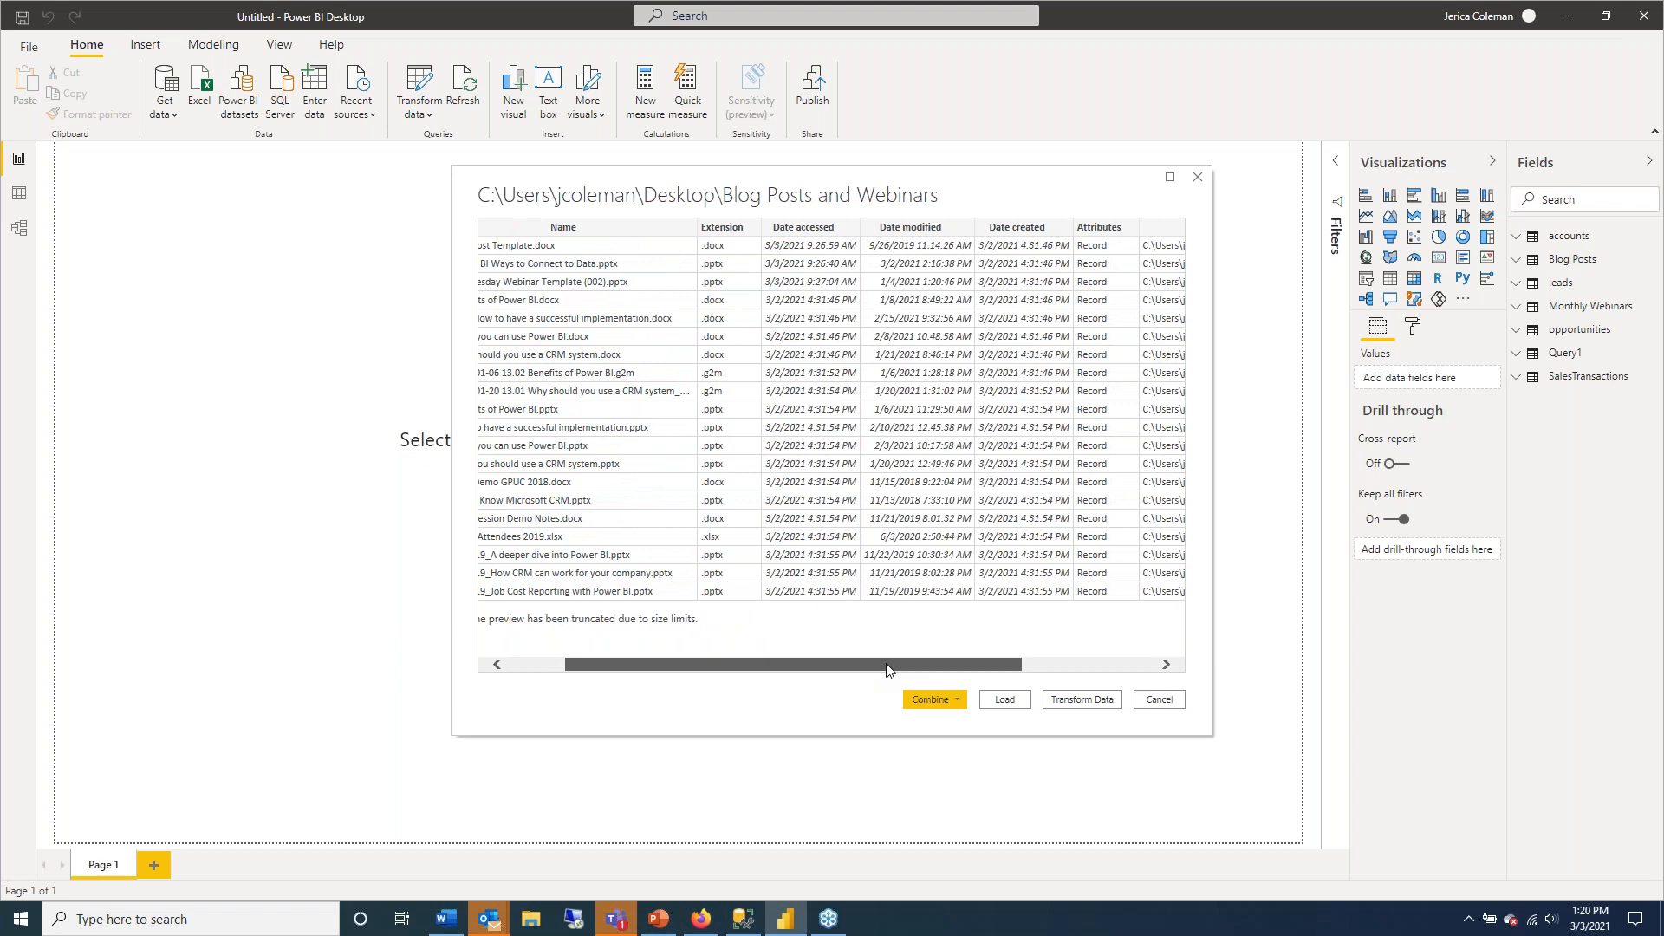
drag(887, 669, 1022, 668)
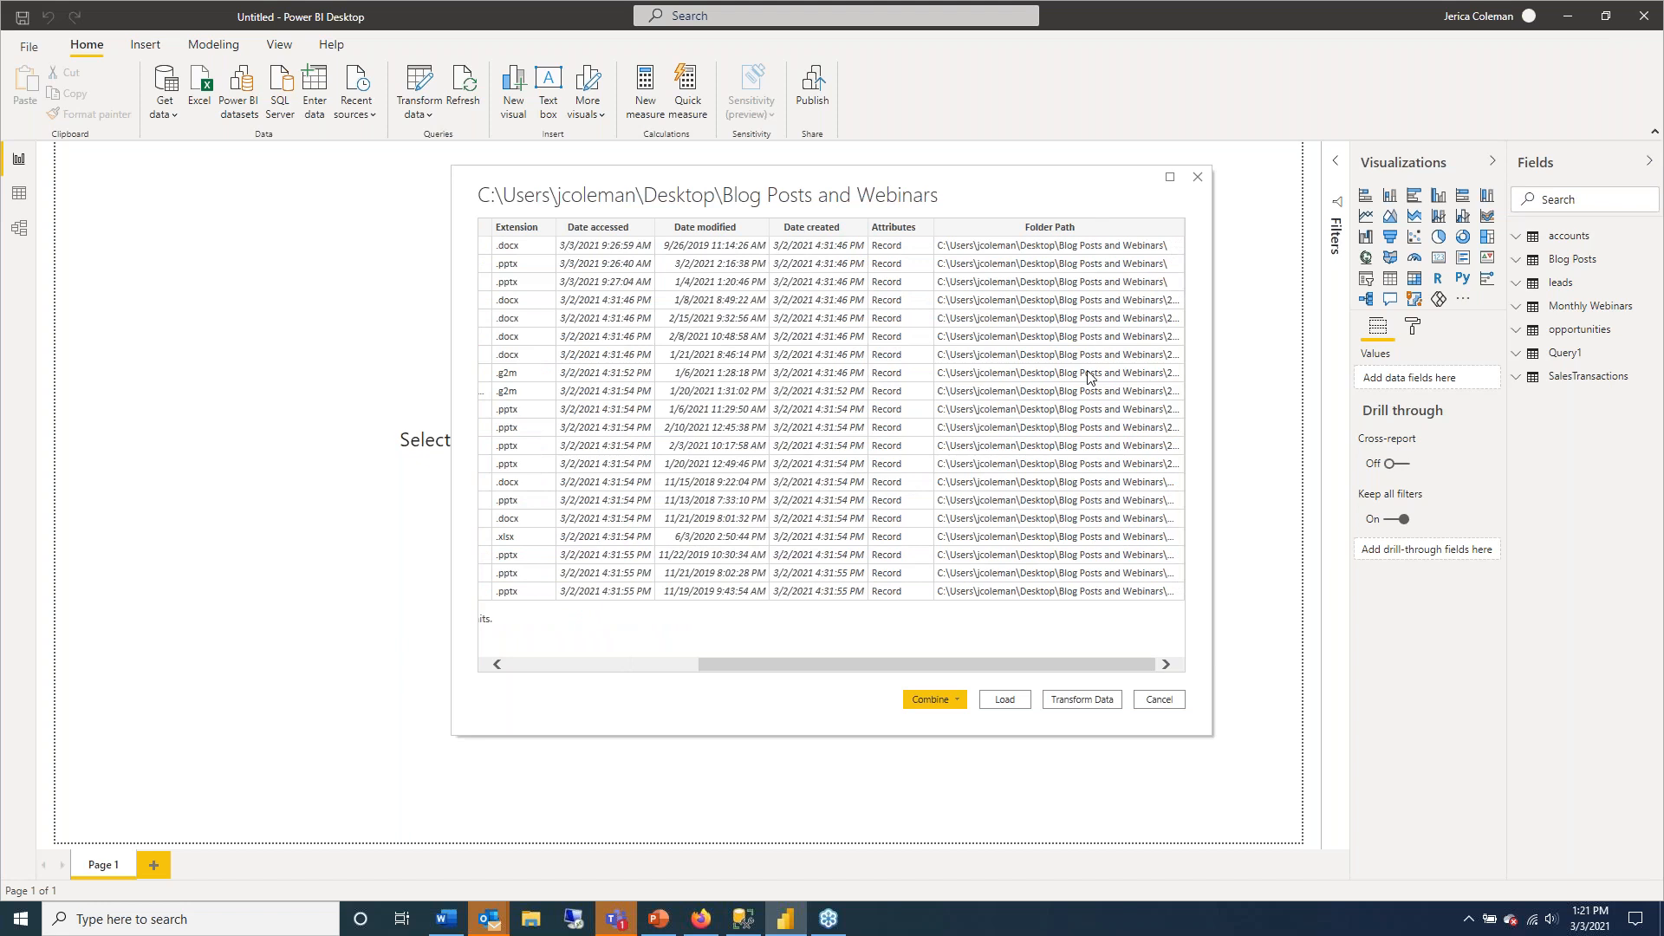
click(1002, 704)
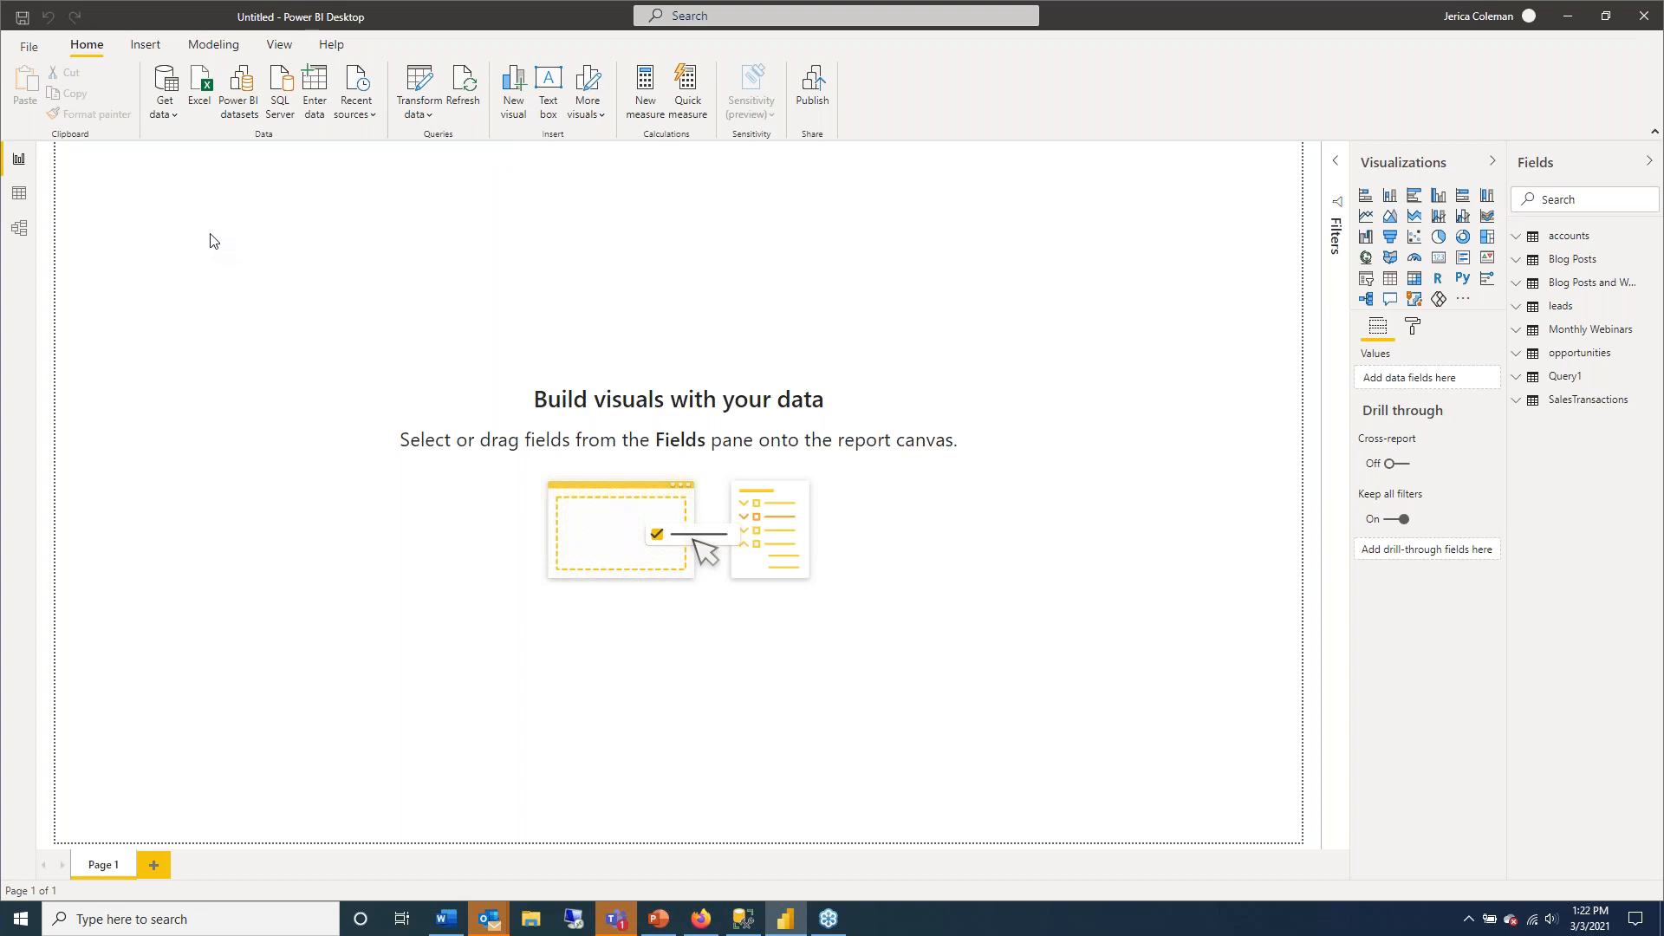
click(174, 115)
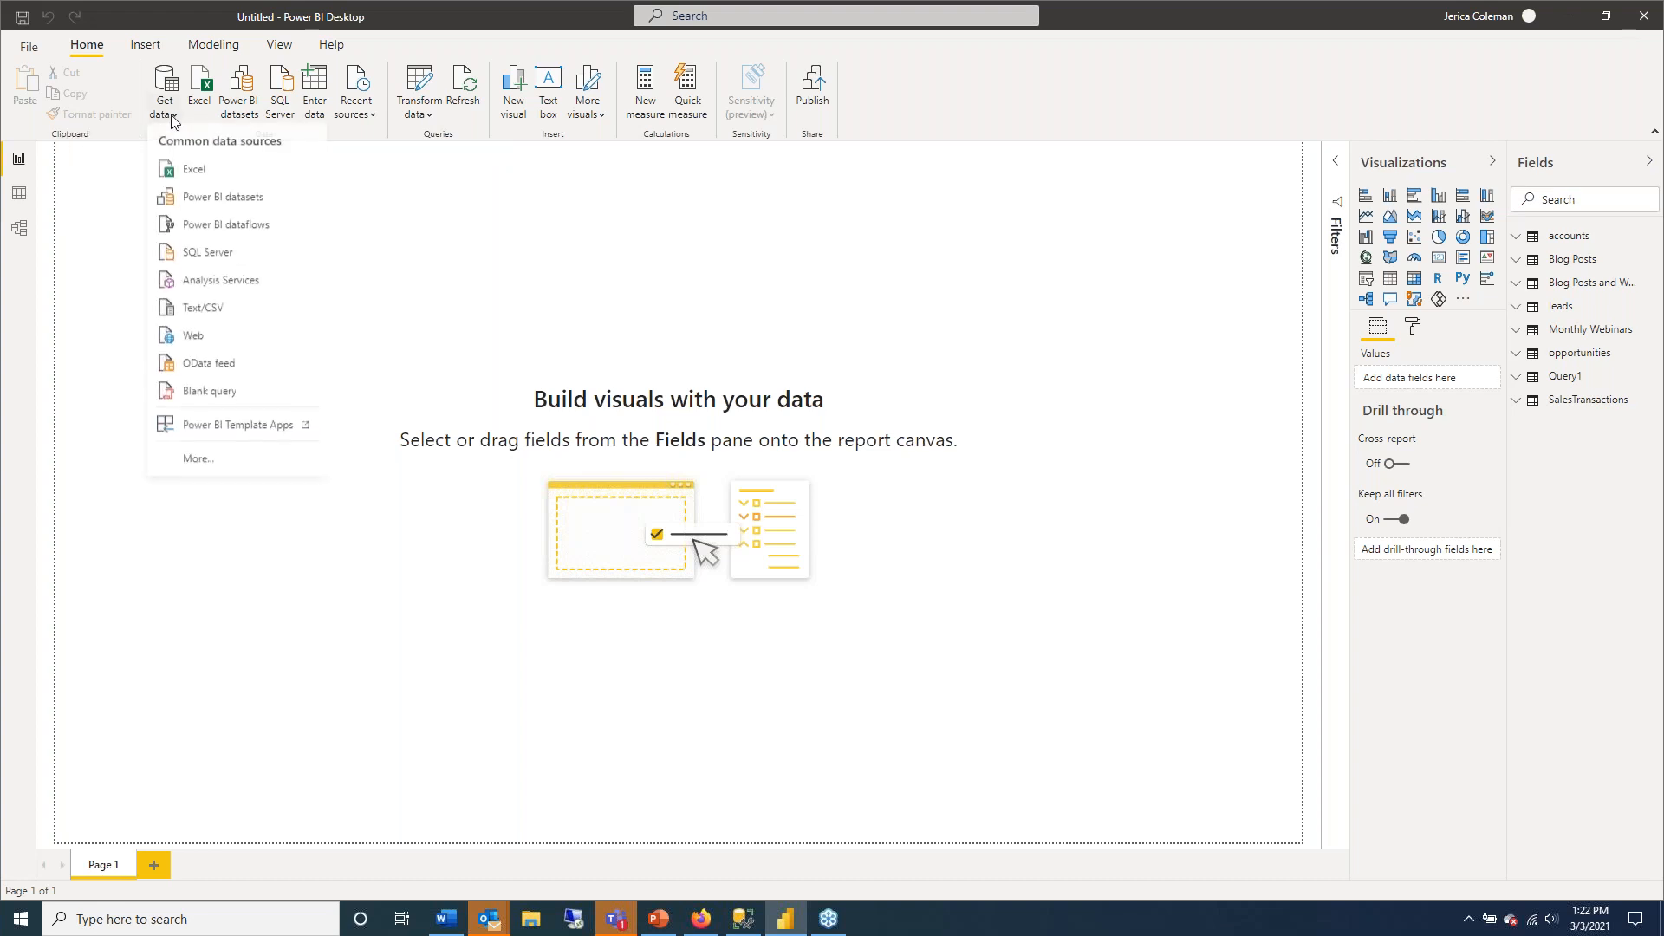
click(199, 346)
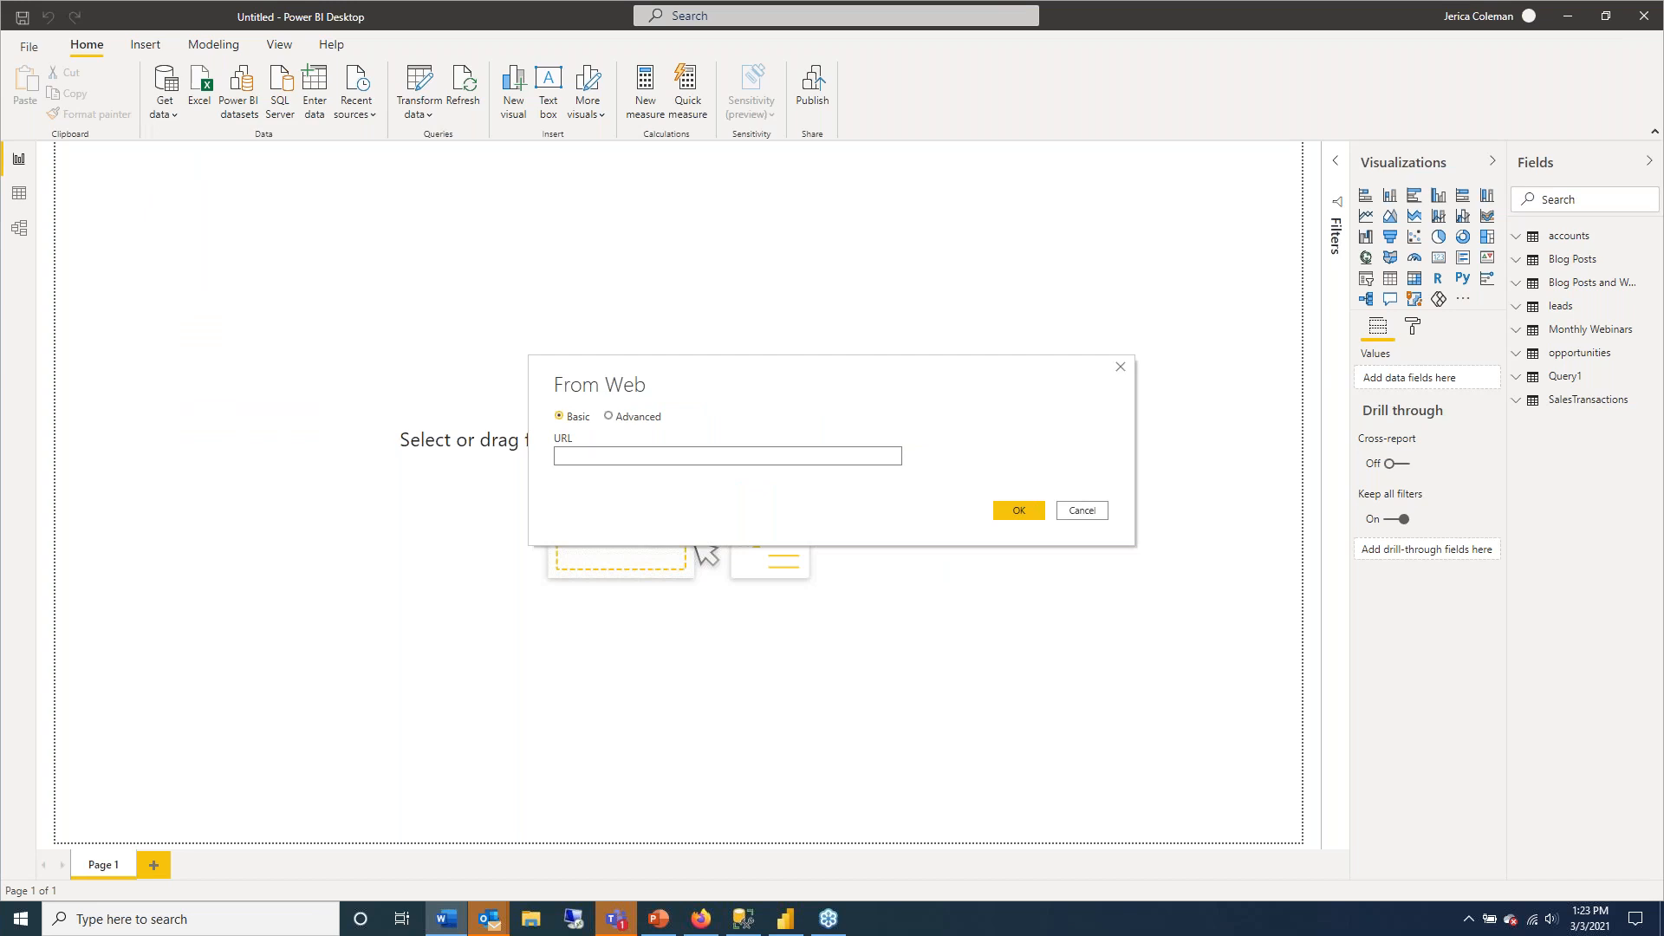
click(654, 454)
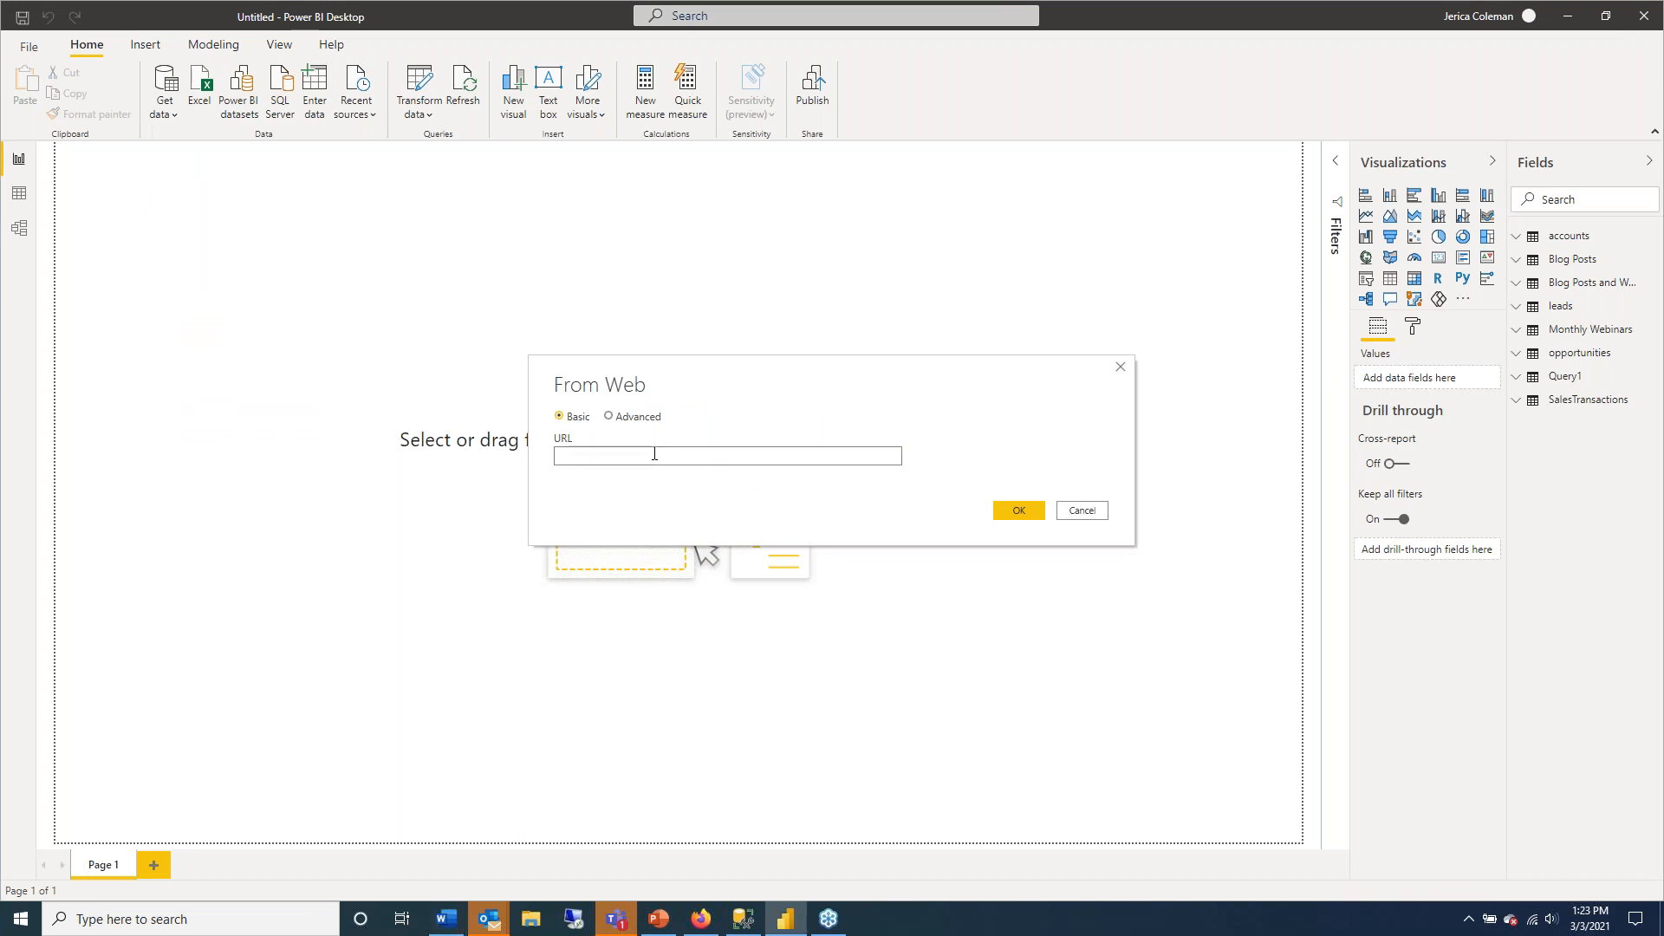
text(https://www.nbcnews.com/)
click(1025, 510)
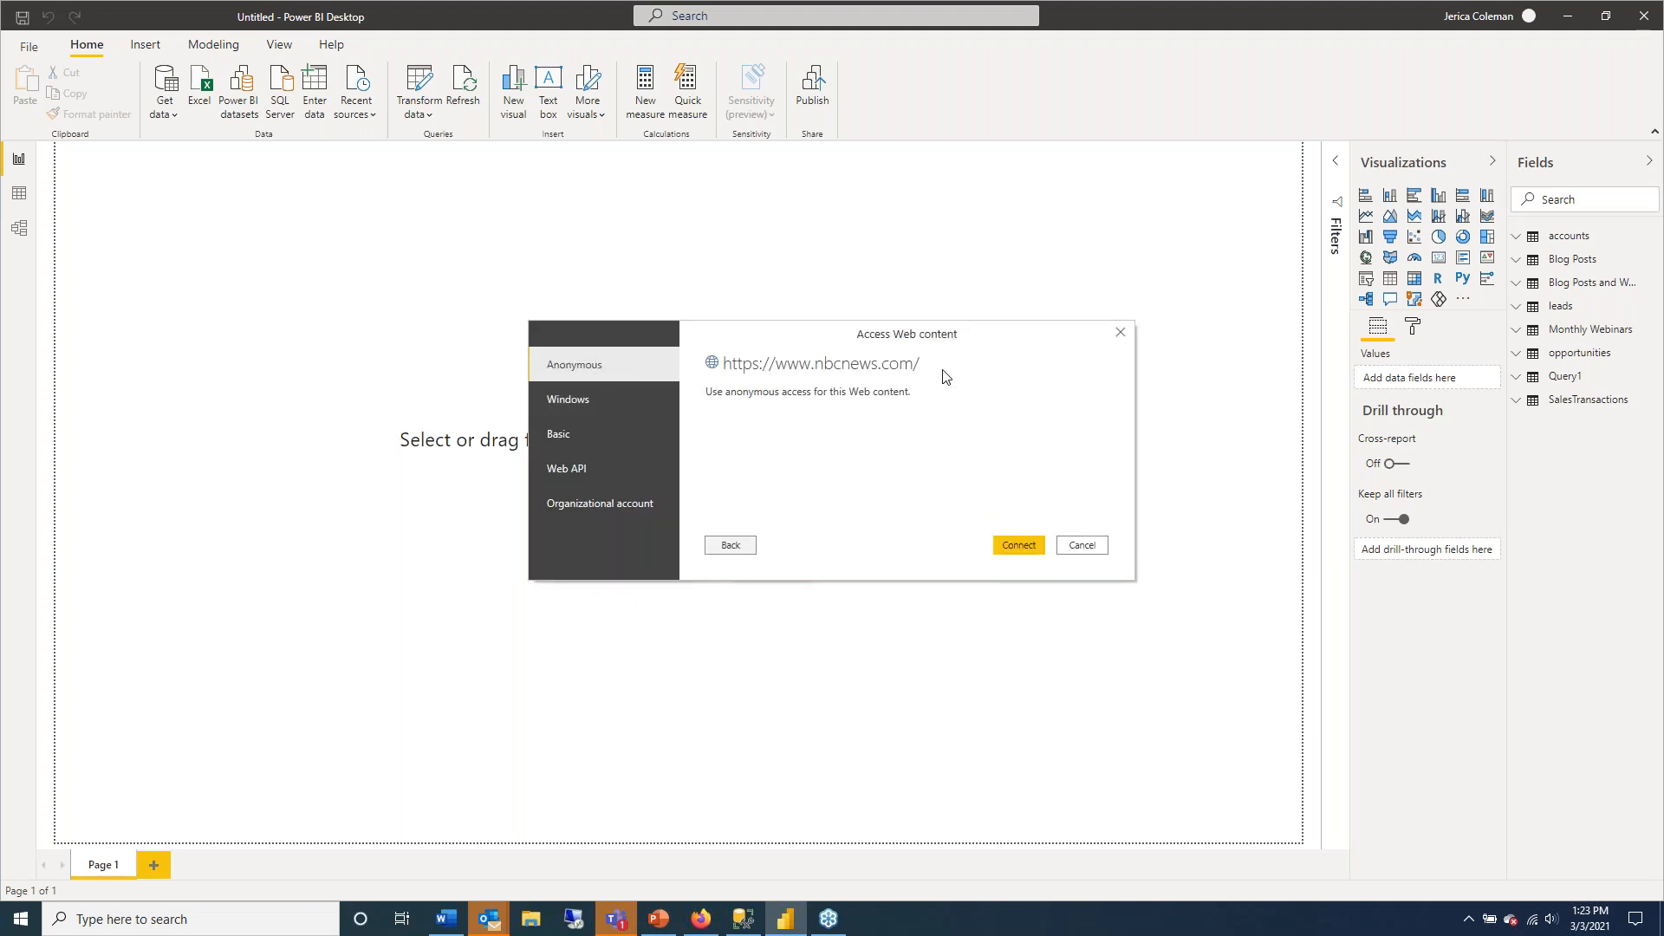
click(1017, 548)
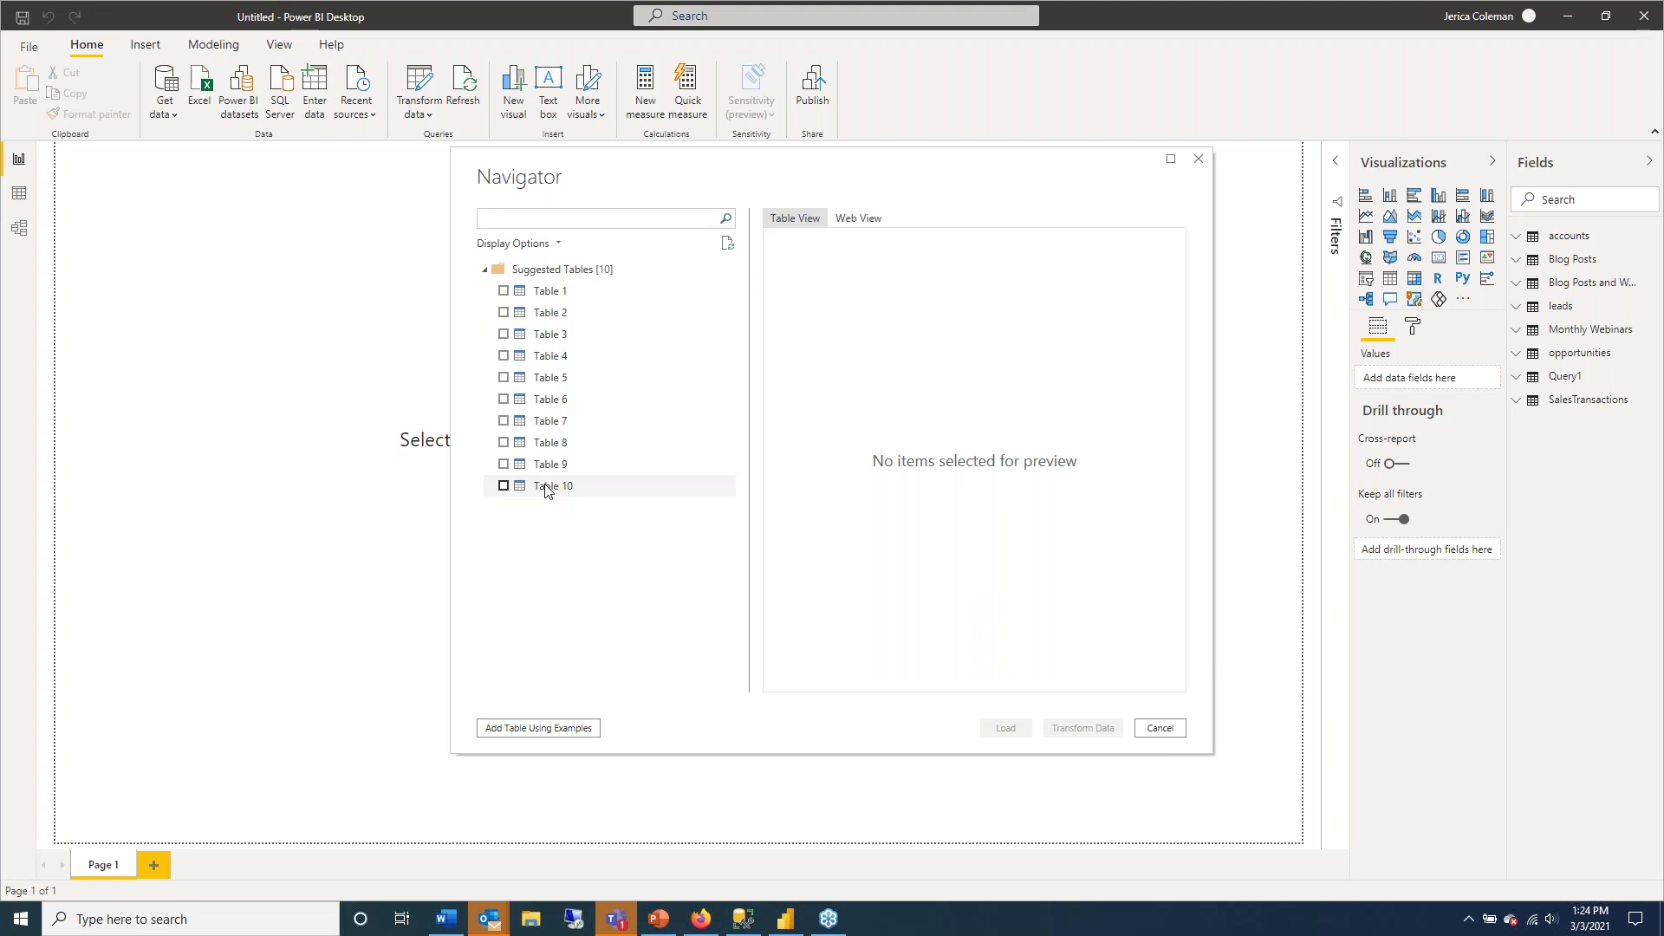
Preview the suggested tables Table 1 to Table 5 from the web page and load only Table 5.
click(550, 317)
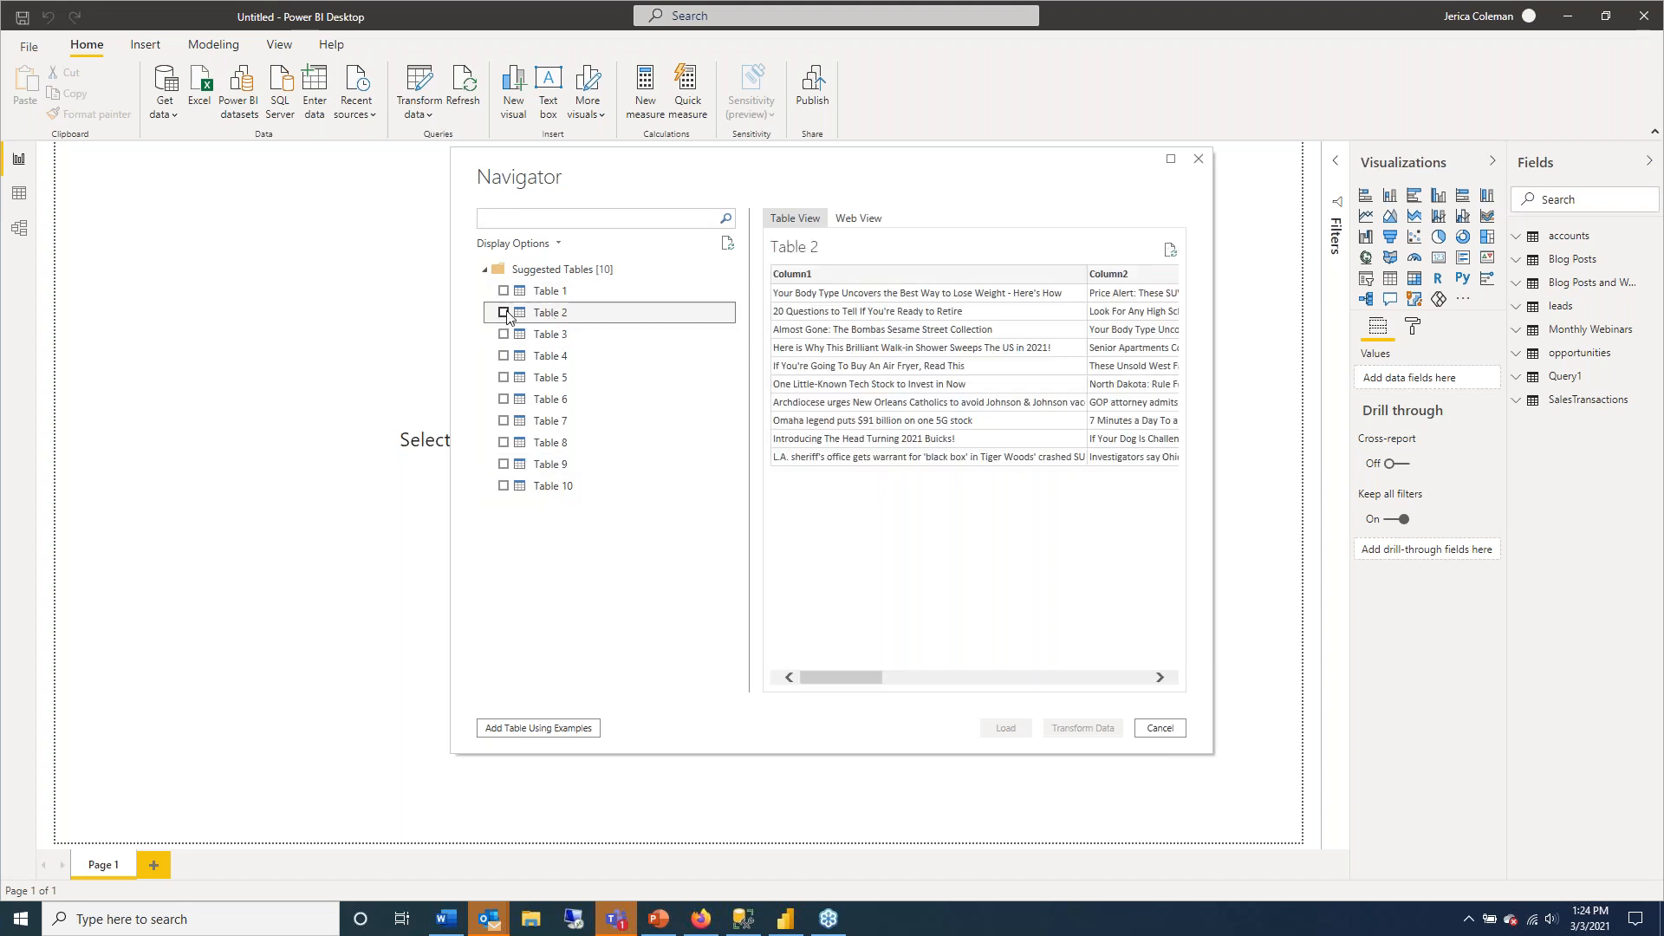
click(539, 292)
click(549, 338)
click(551, 360)
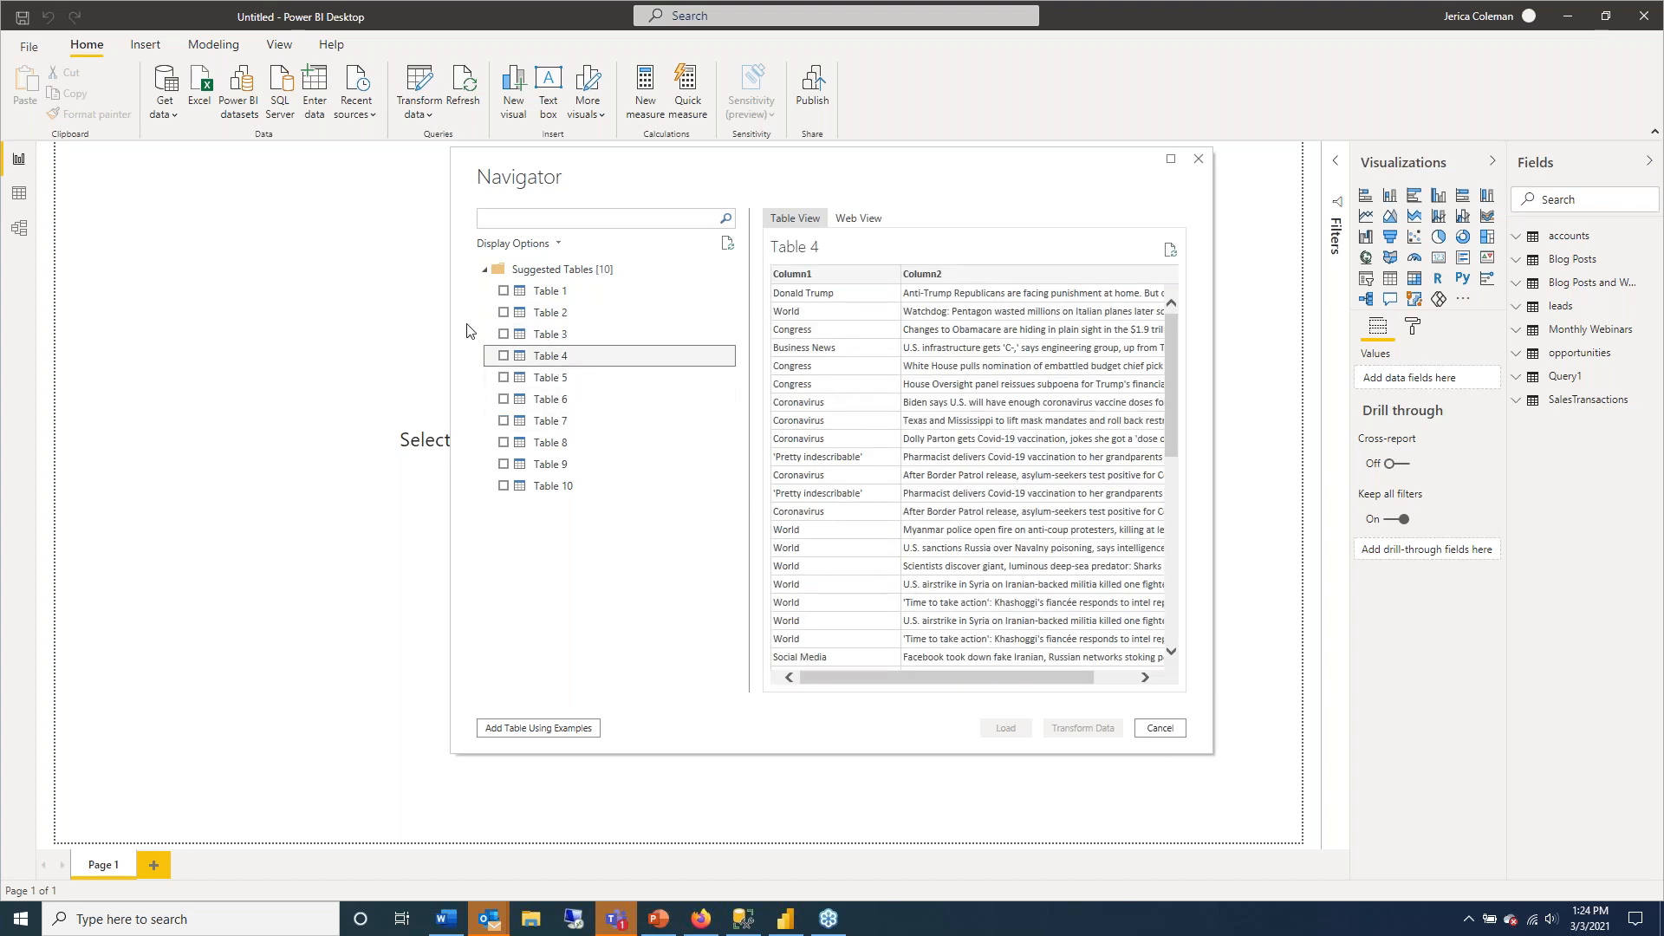
click(556, 386)
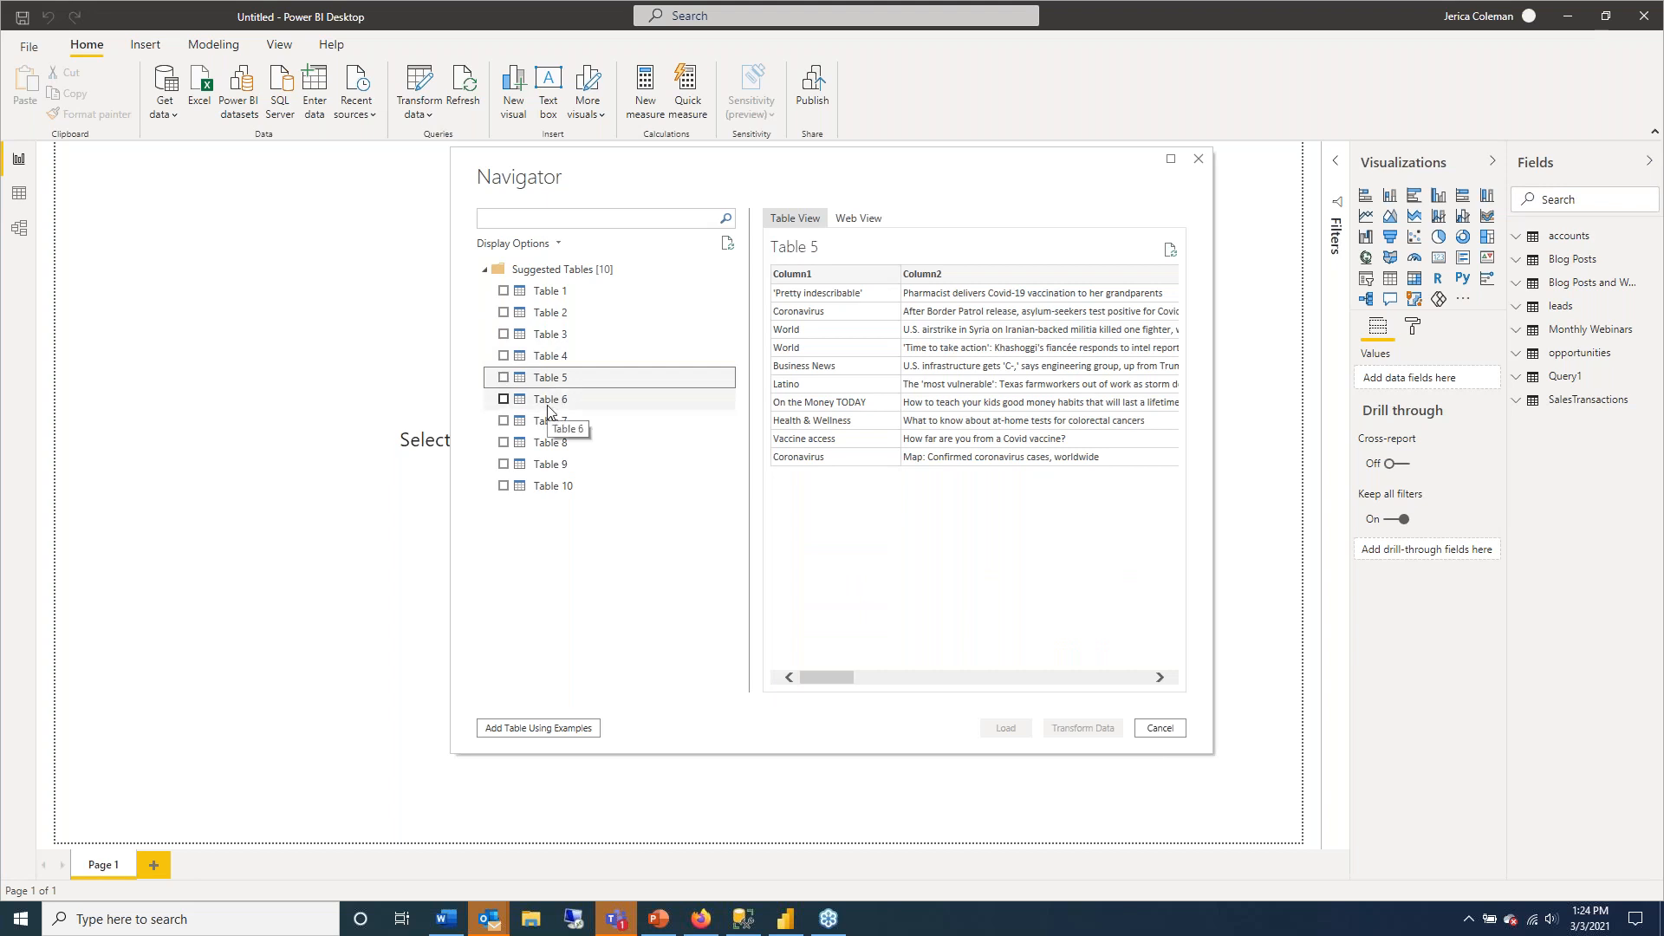
click(504, 377)
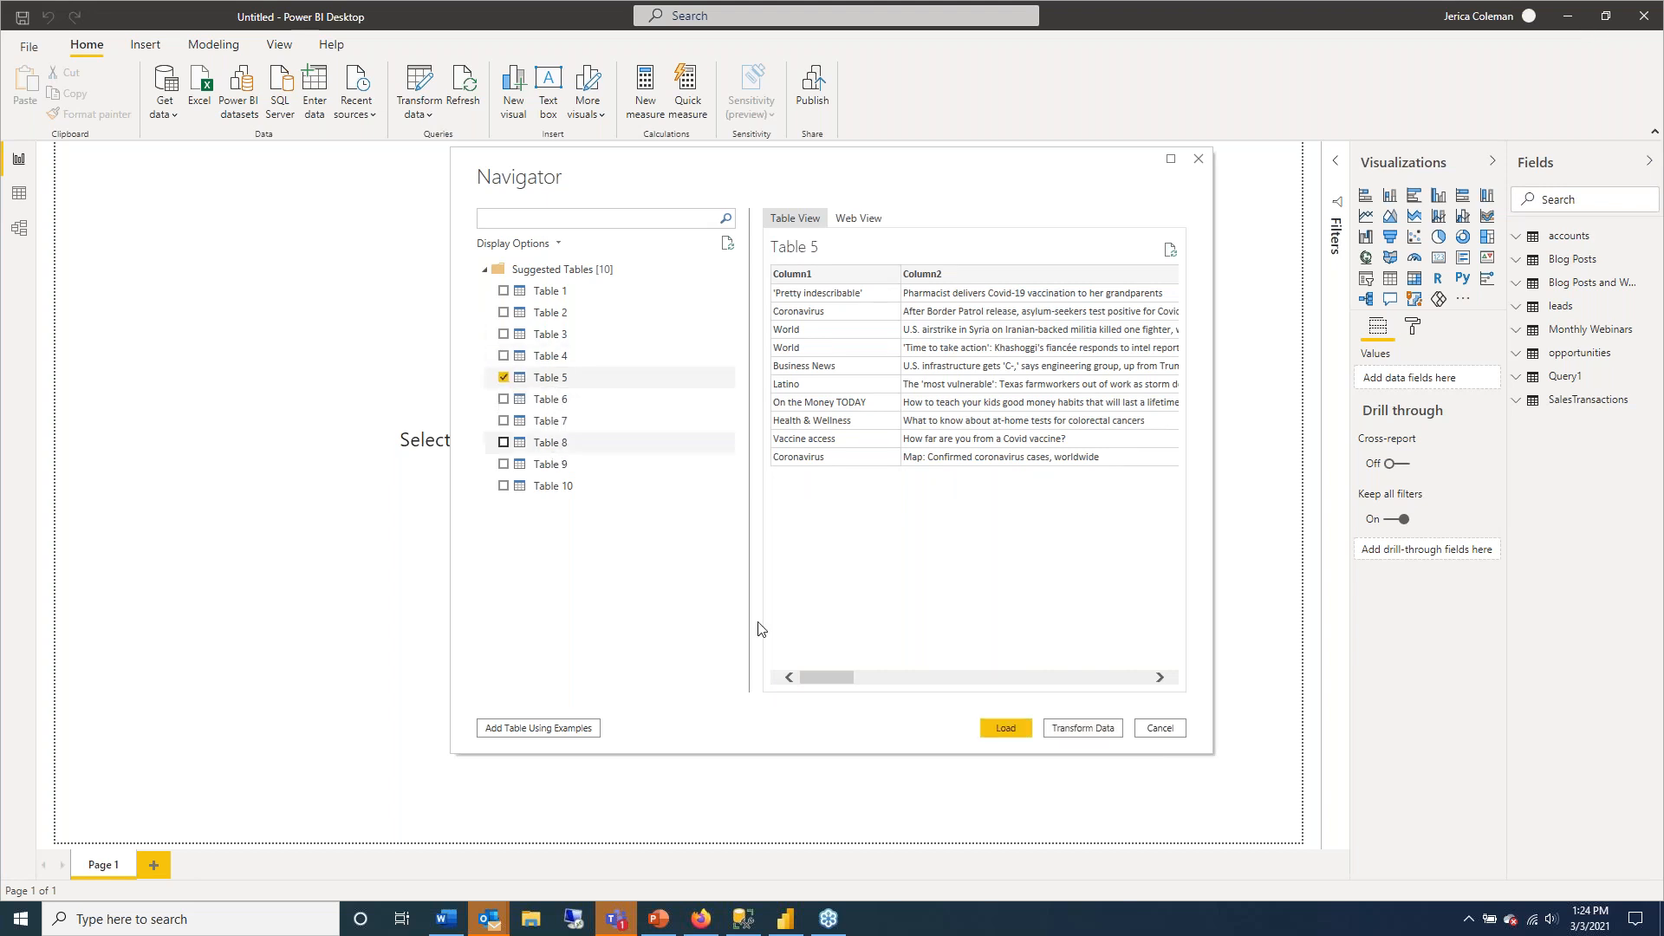
click(1008, 729)
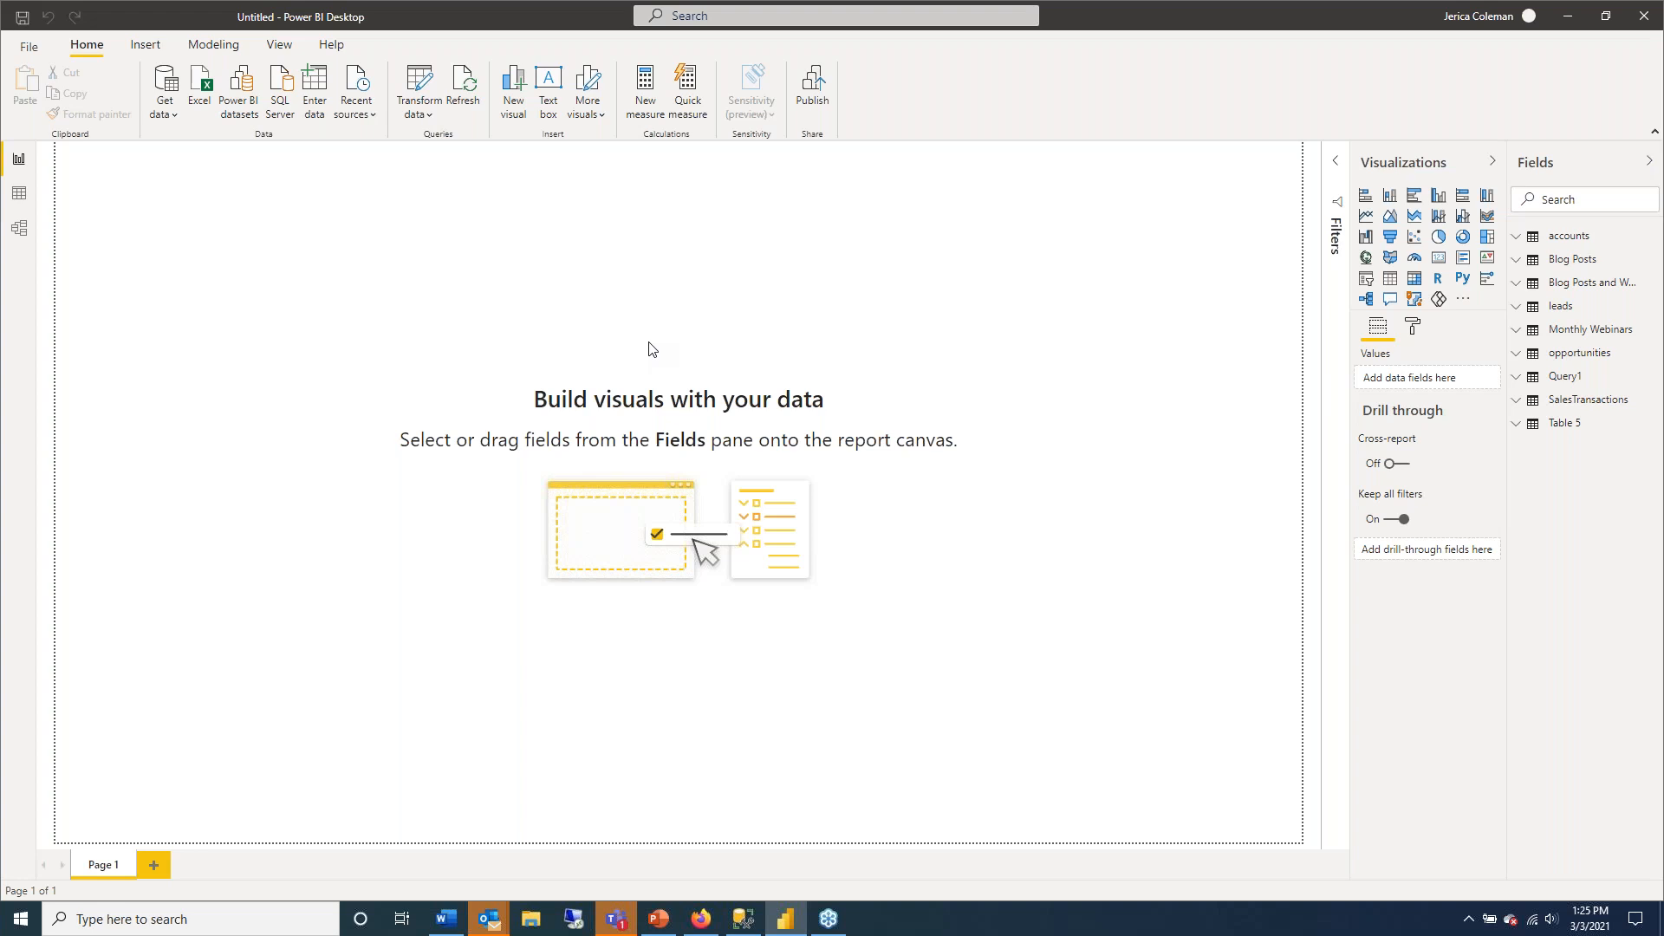
Start a manually entered table with columns Day of Week and Day in Our System, put Sunday in row 1, and delete the surplus third column.
click(313, 87)
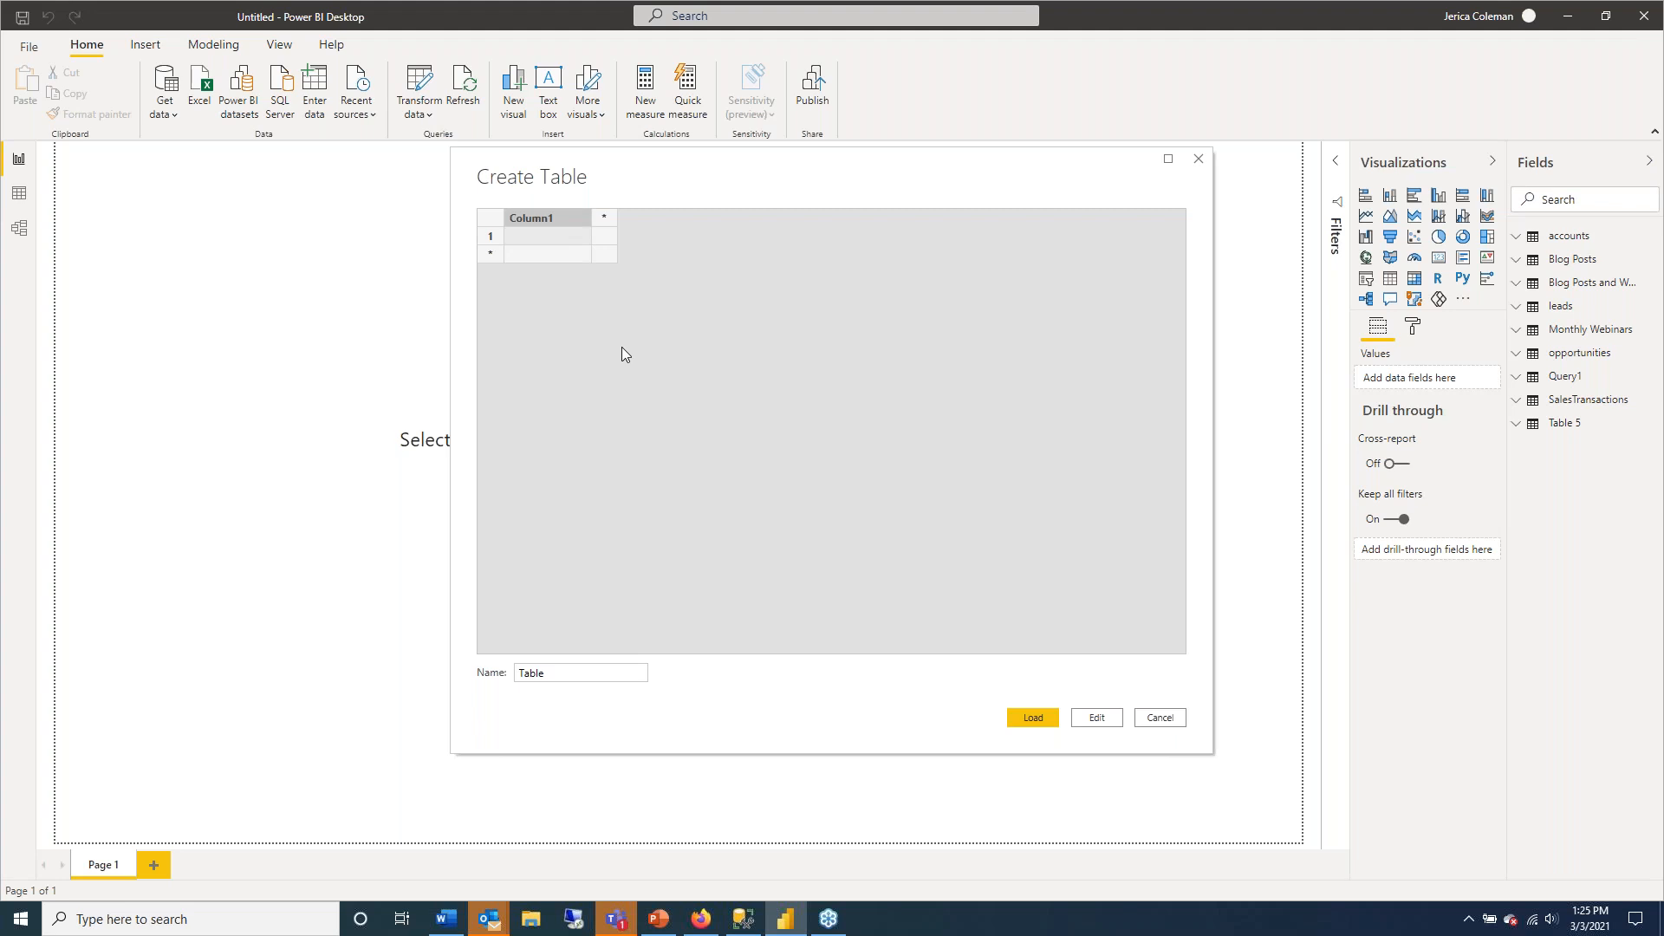
text(Day of Week)
key(Tab)
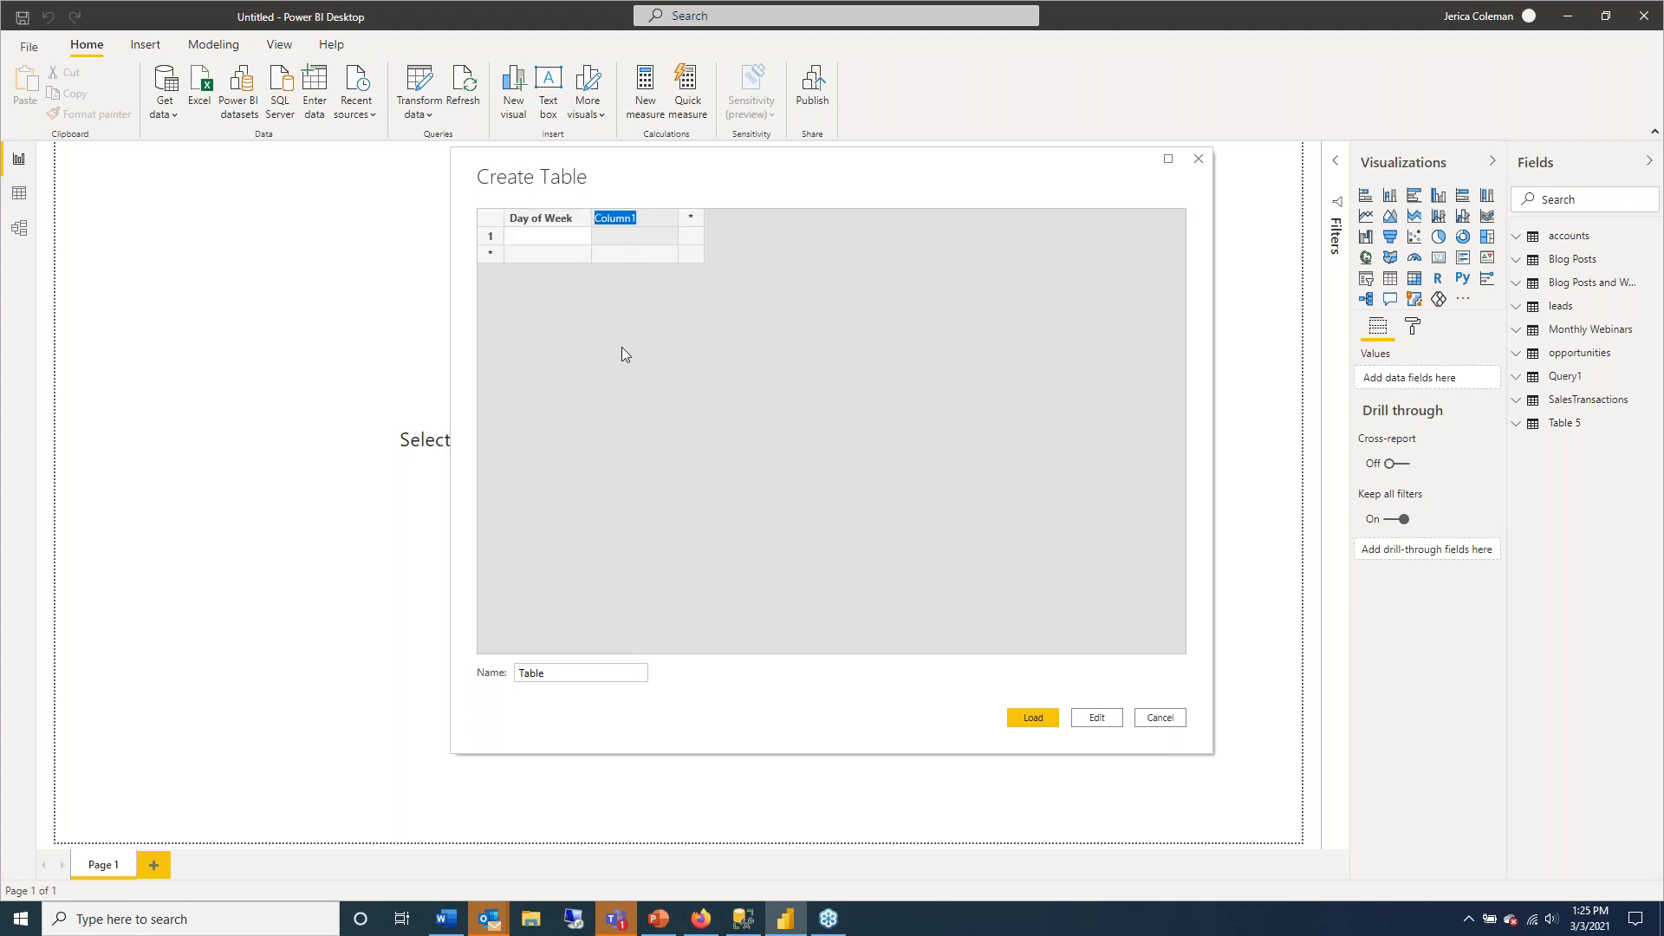
text(Day )
text(in Our System)
key(Return)
text(Sunday)
key(Tab)
key(Tab)
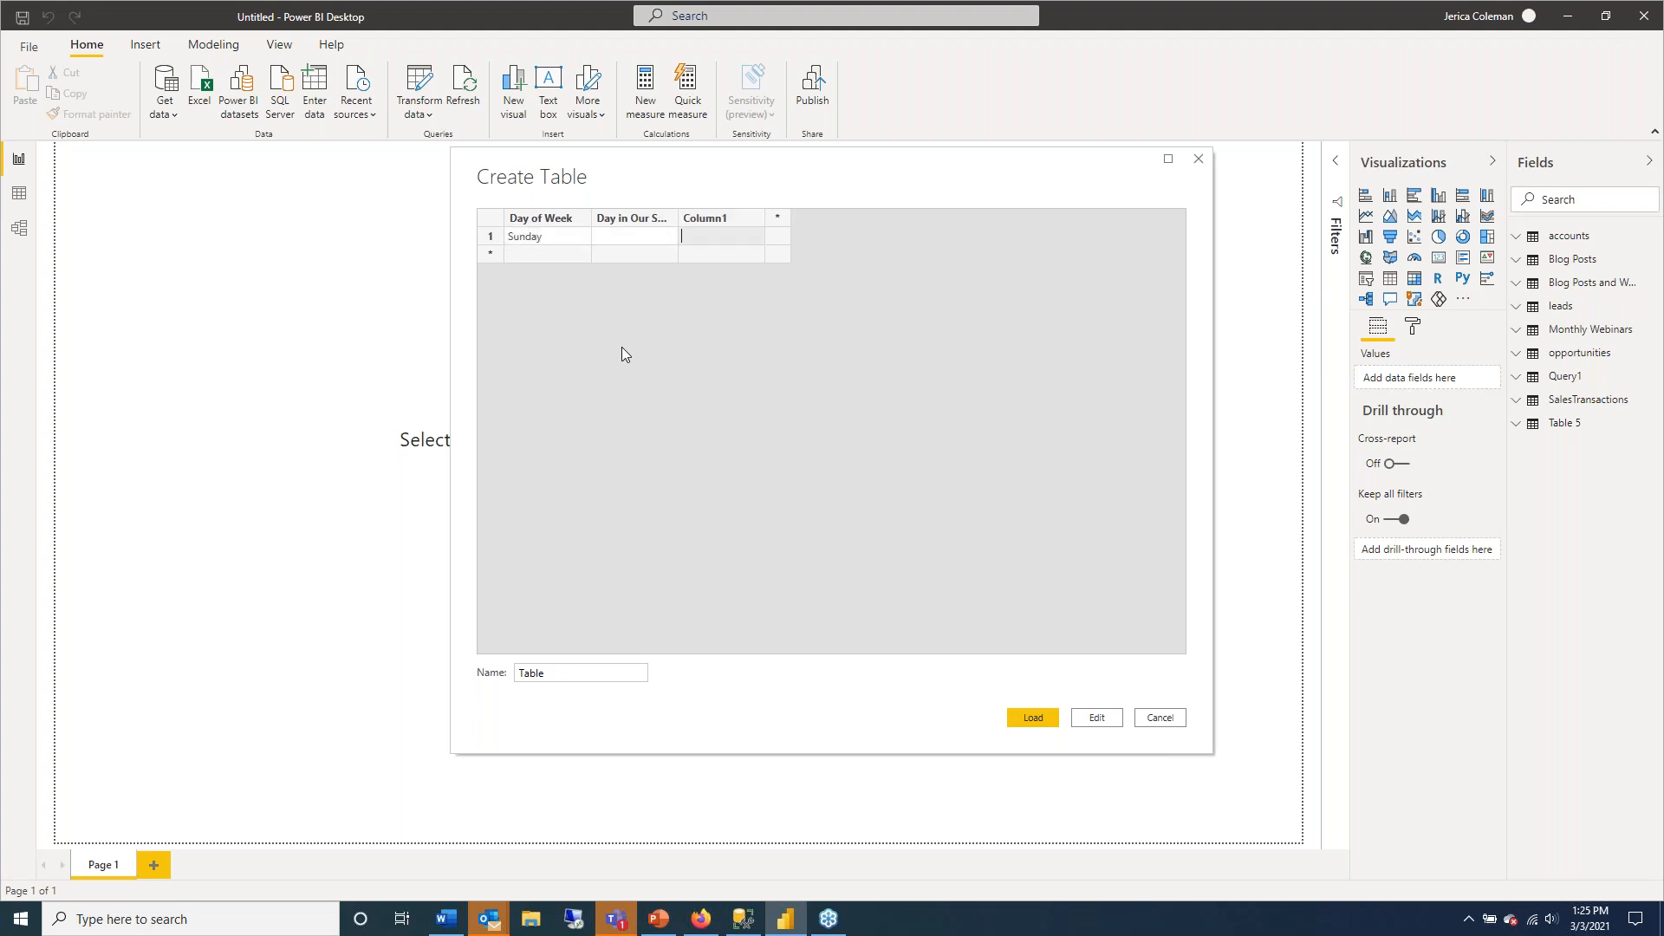
right_click(720, 217)
click(761, 310)
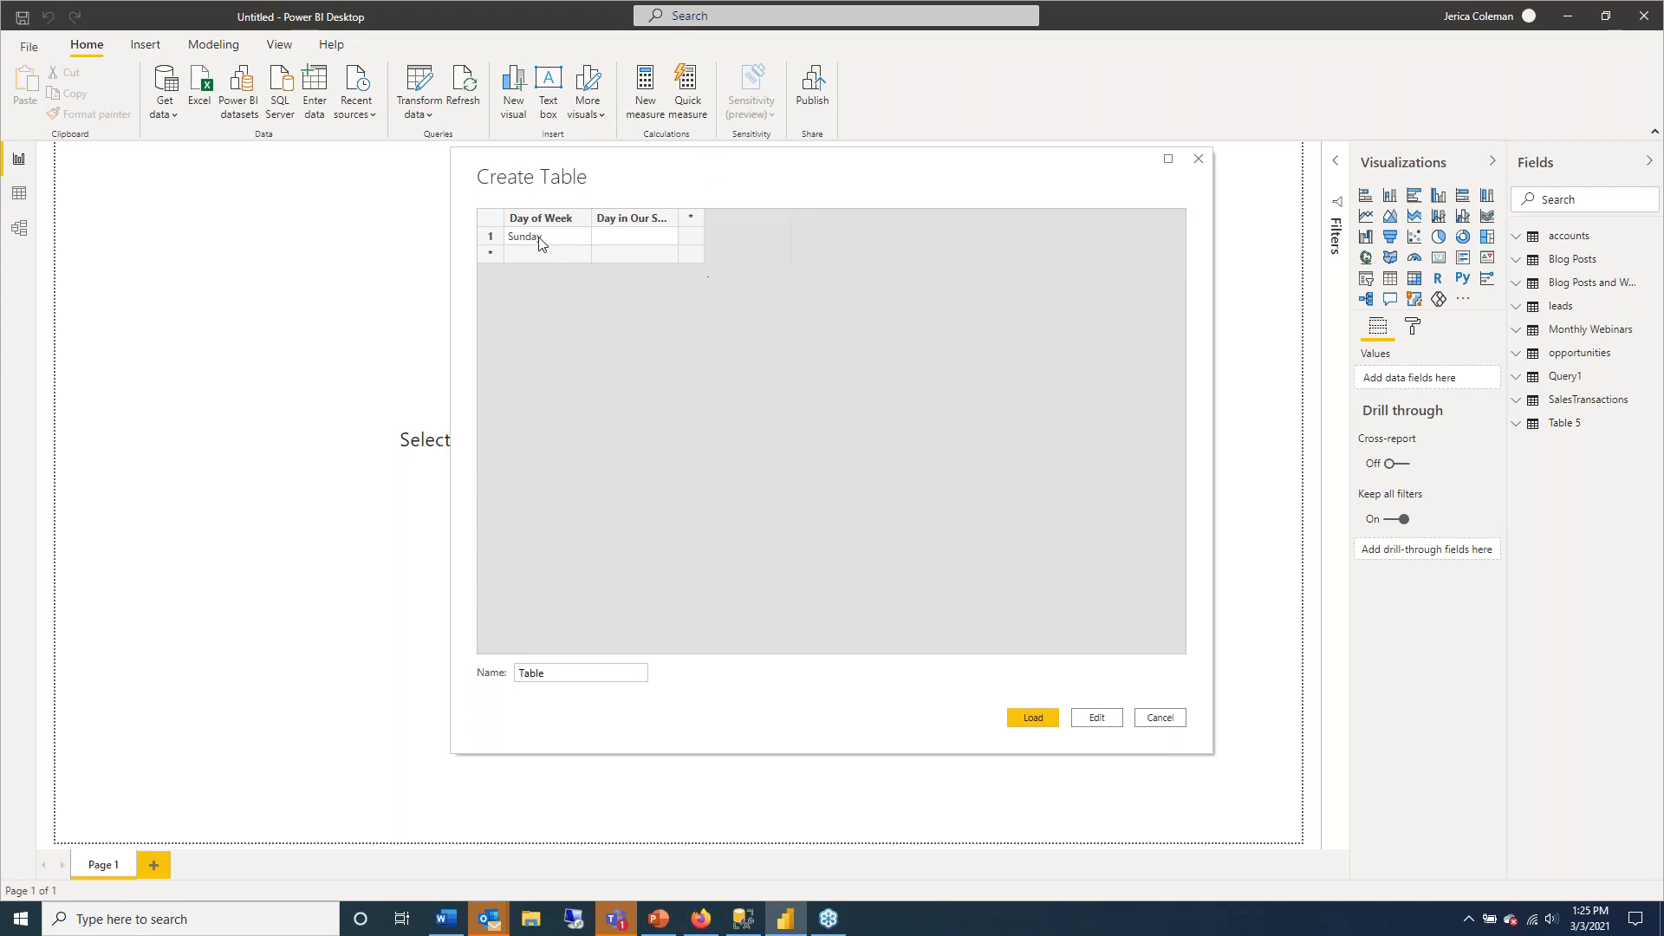
Fill the Day of Week column below Sunday with Monday through Saturday, one day per row.
click(558, 238)
key(Down)
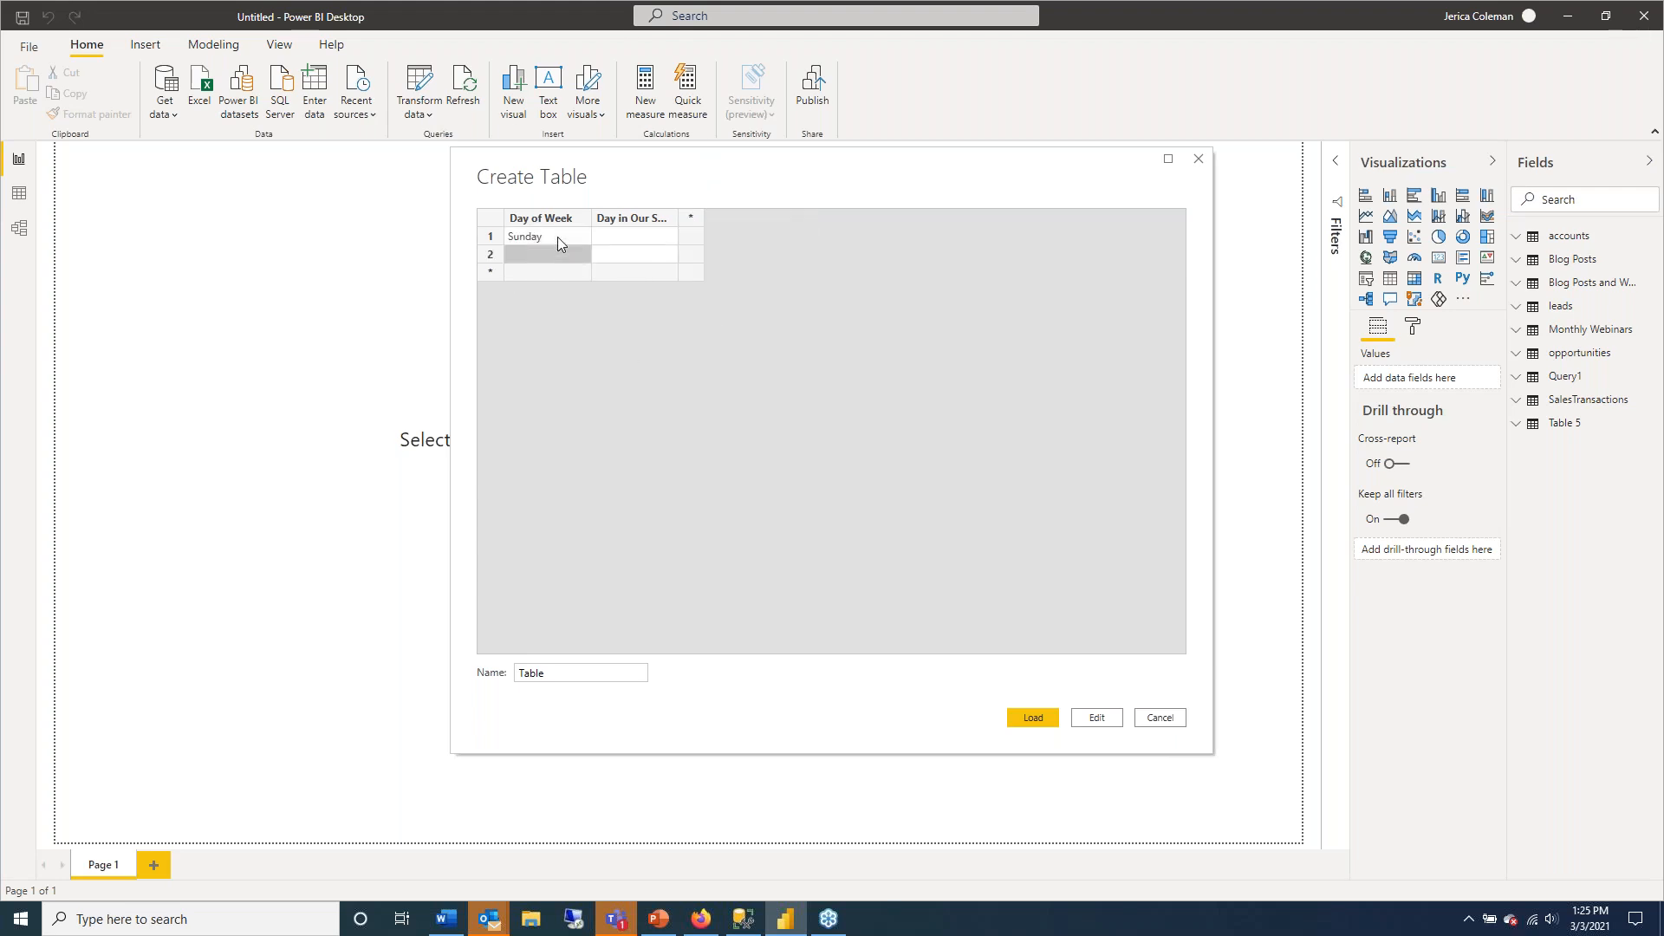
text(Monday)
key(Down)
text(Tuesday)
key(Down)
text(Wednesday)
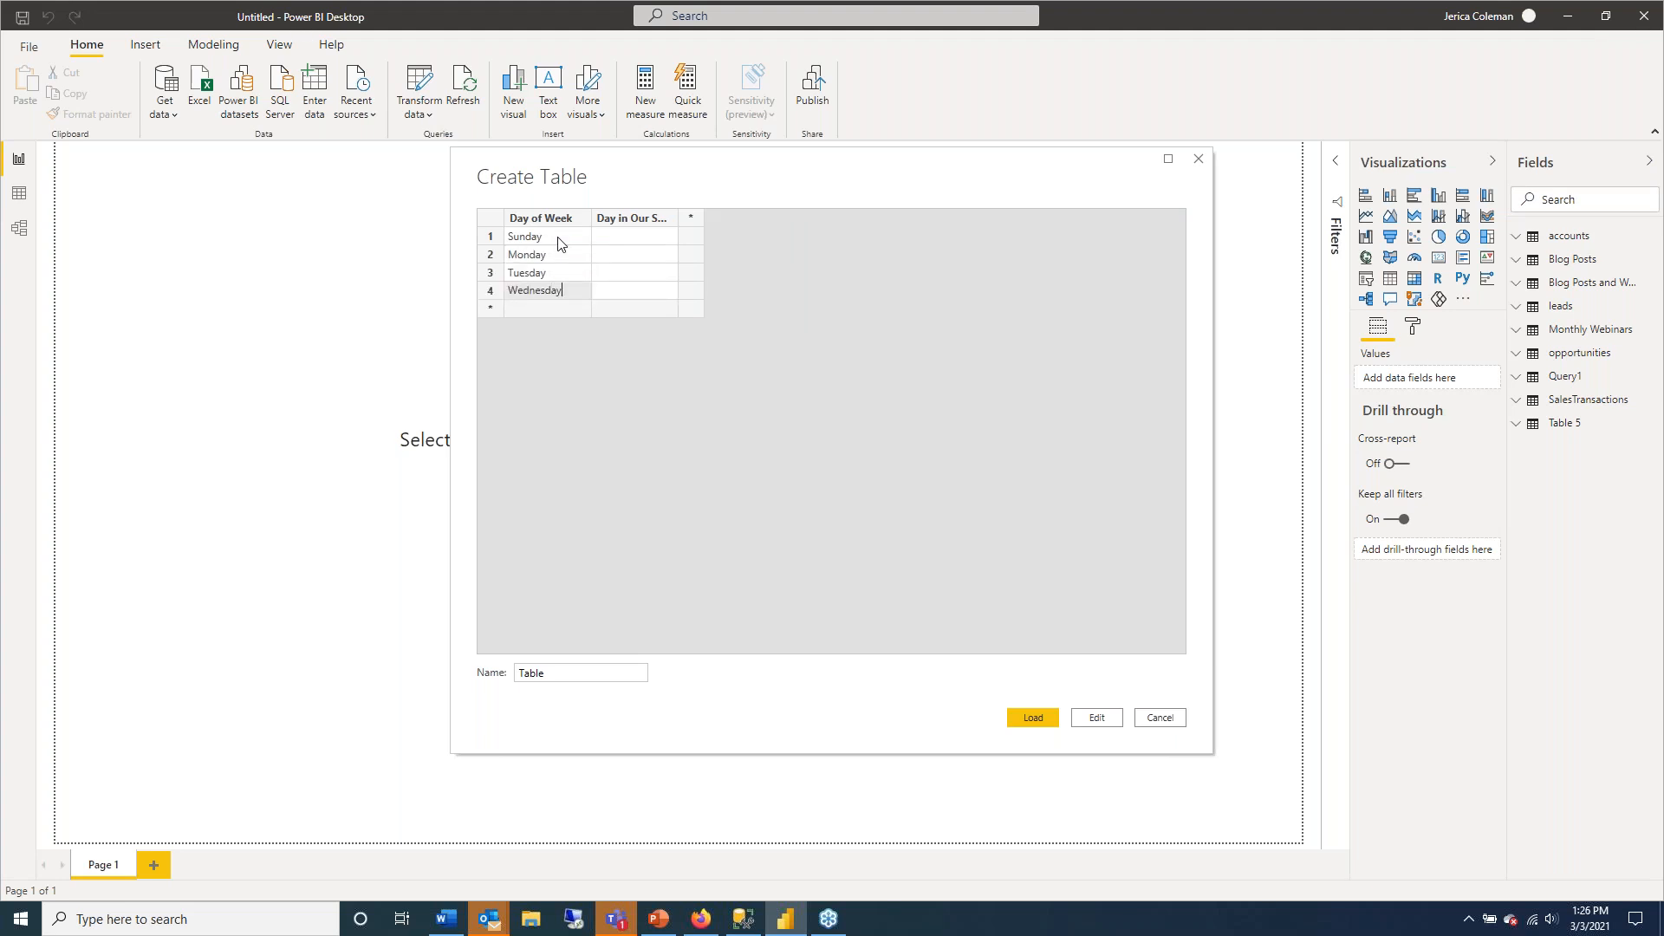
key(Down)
text(Thursday)
key(Down)
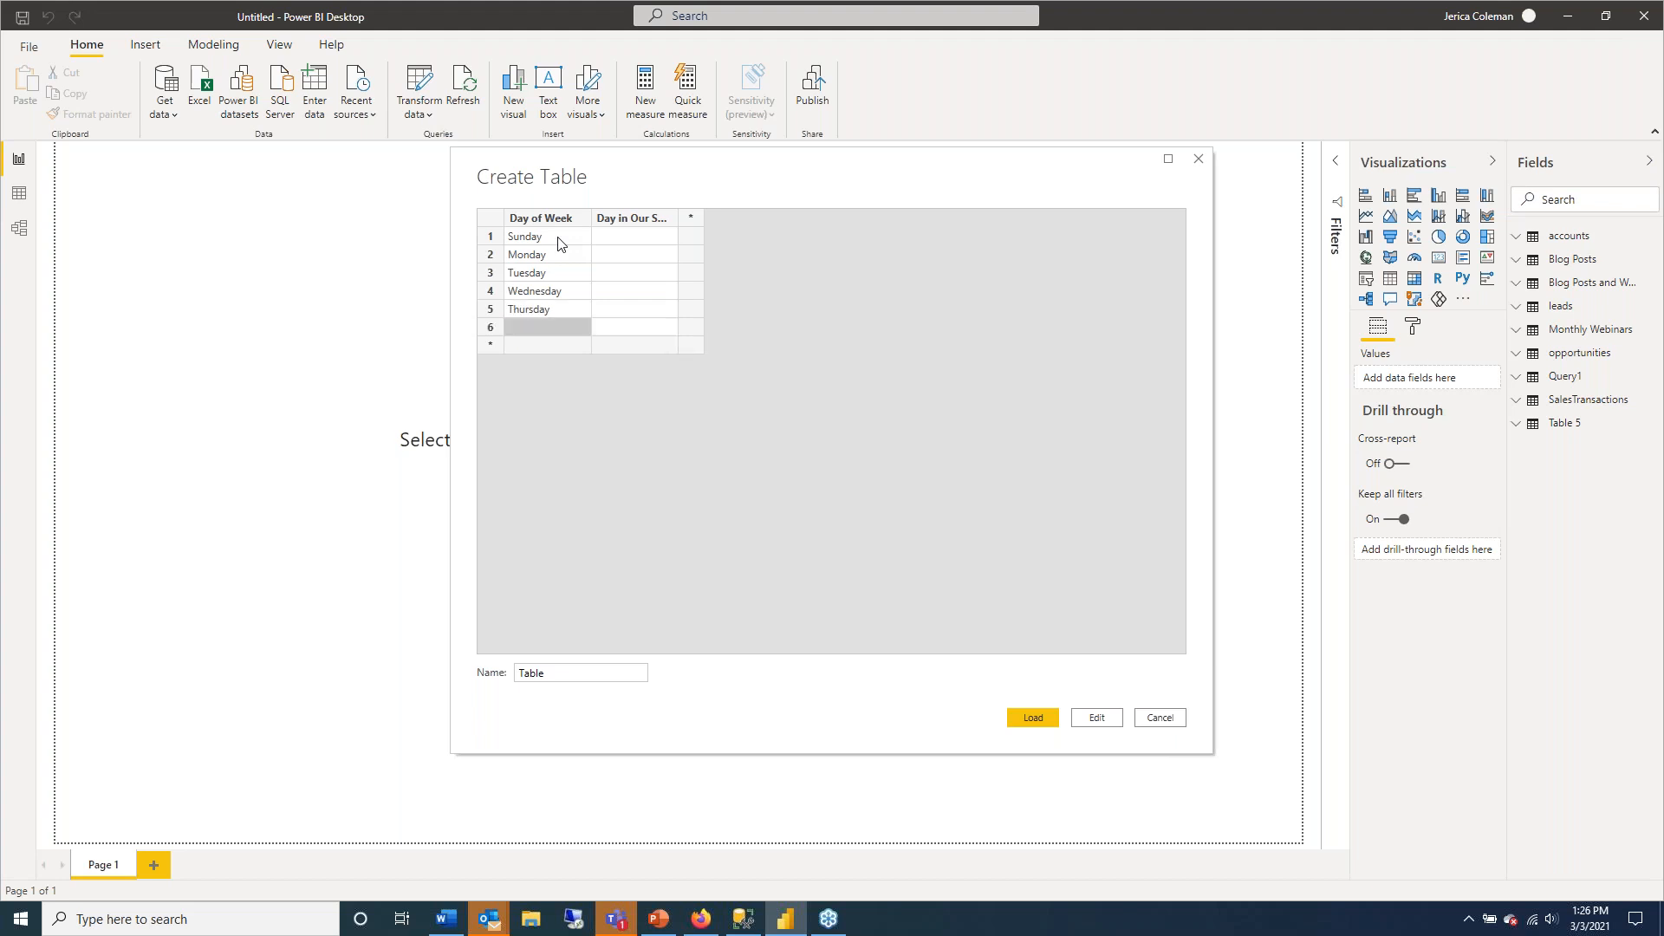
text(Friday)
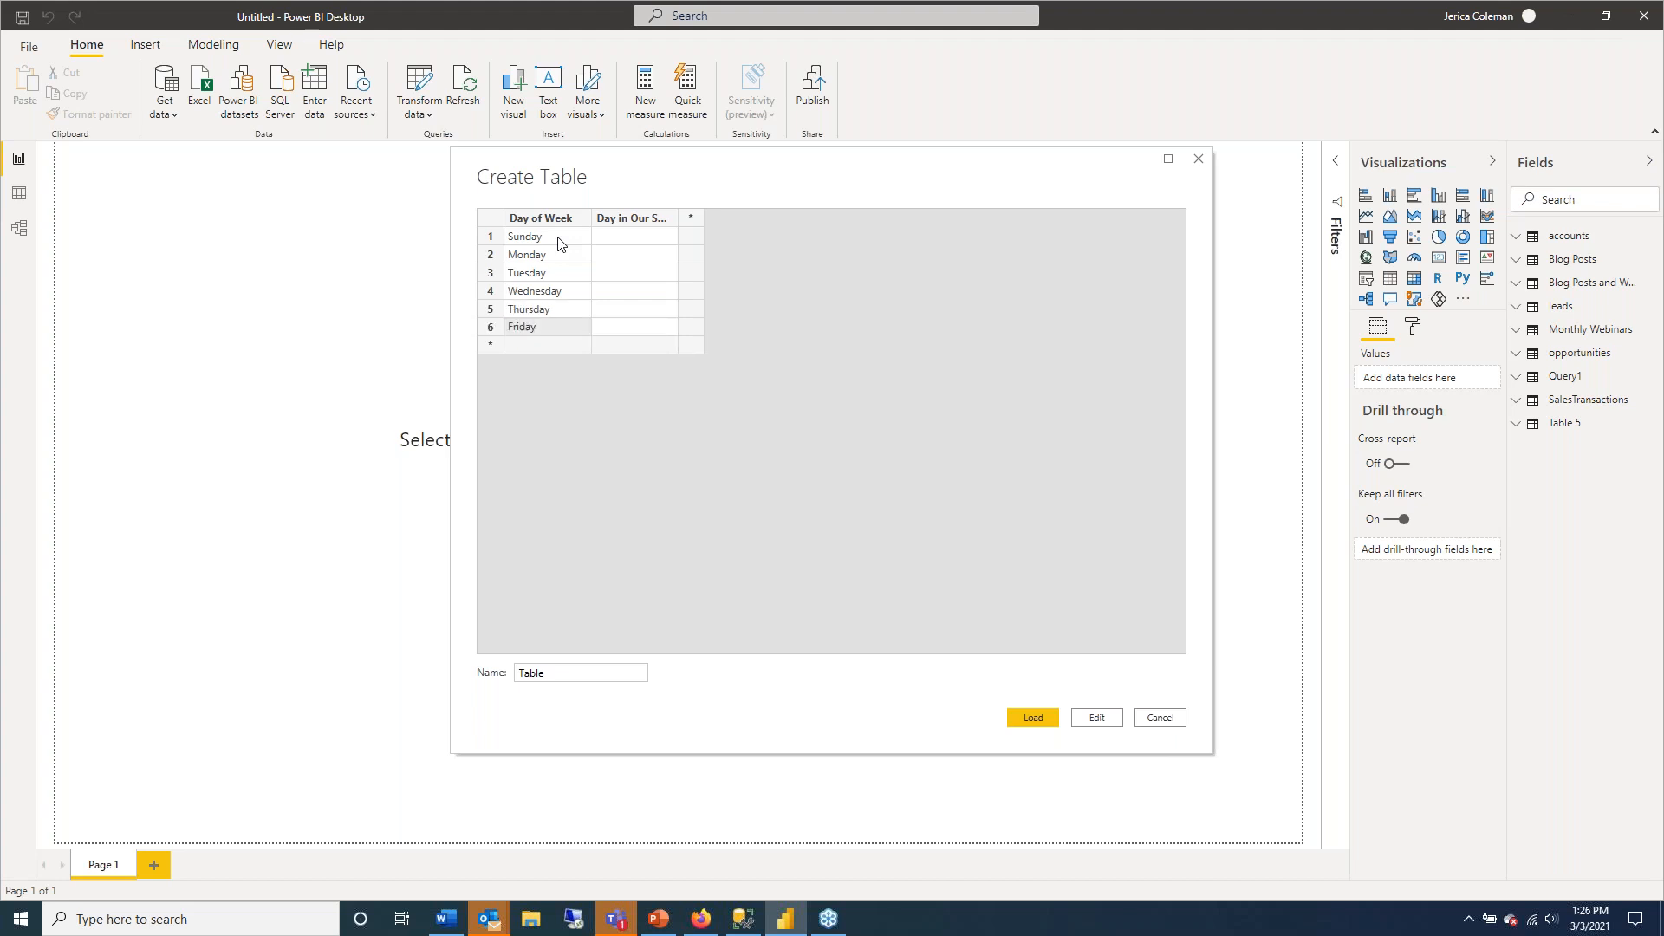
key(Down)
text(Saturday)
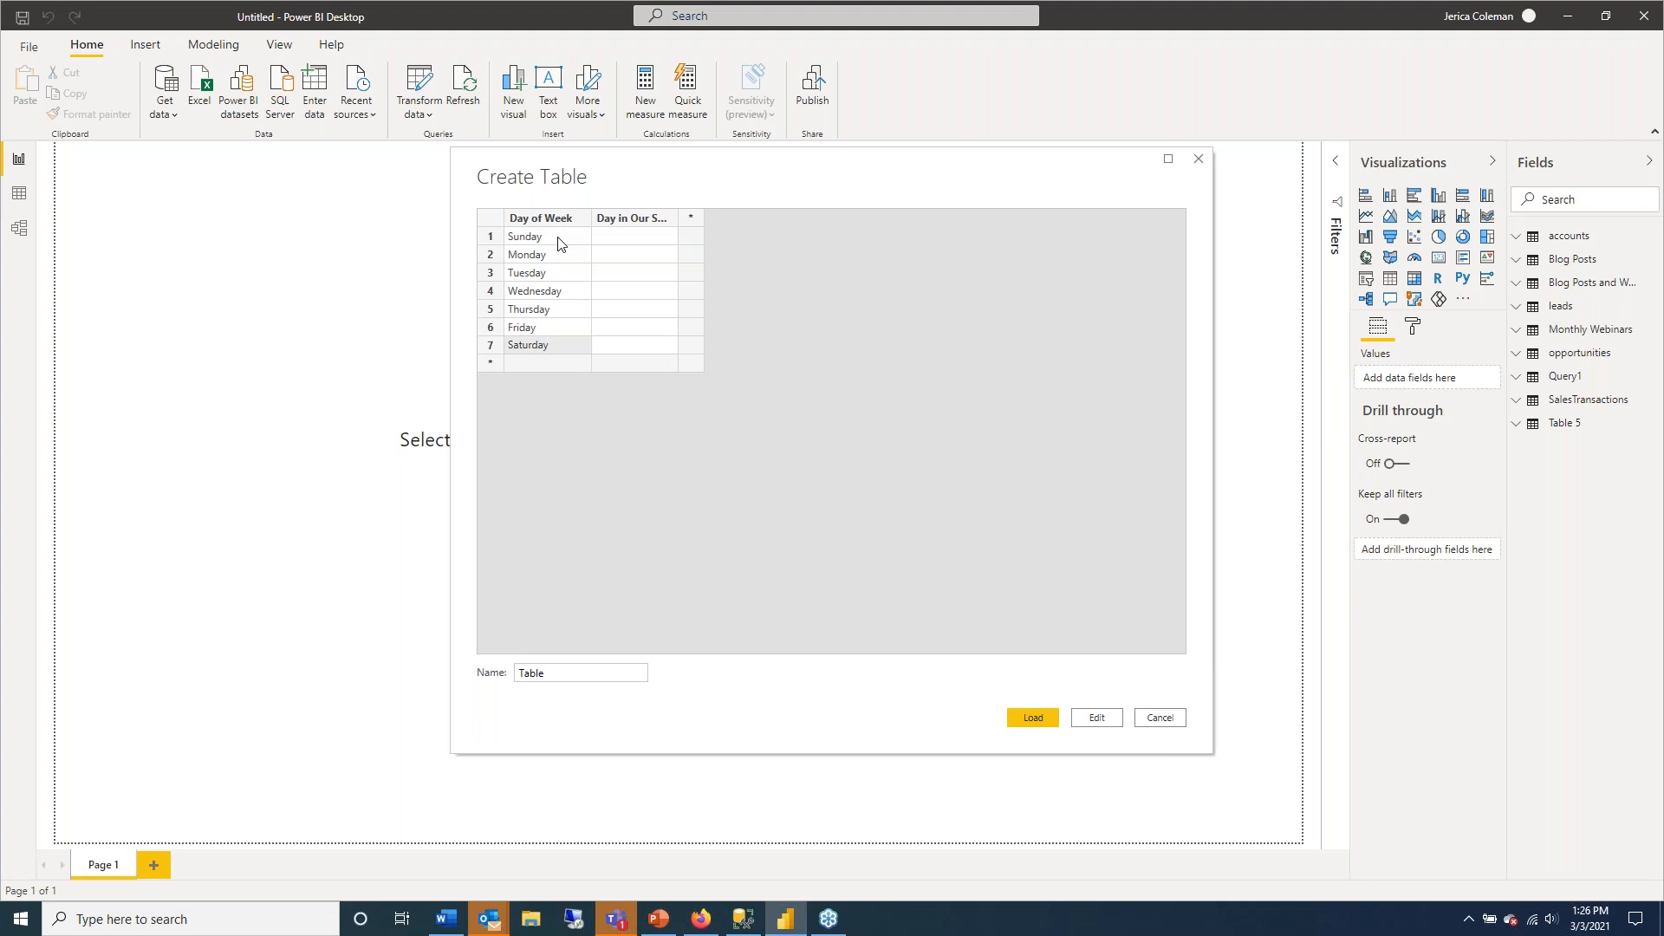
Fill the Day in Our System column with 1 for Saturday and 2 through 7 for Sunday through Friday.
key(Tab)
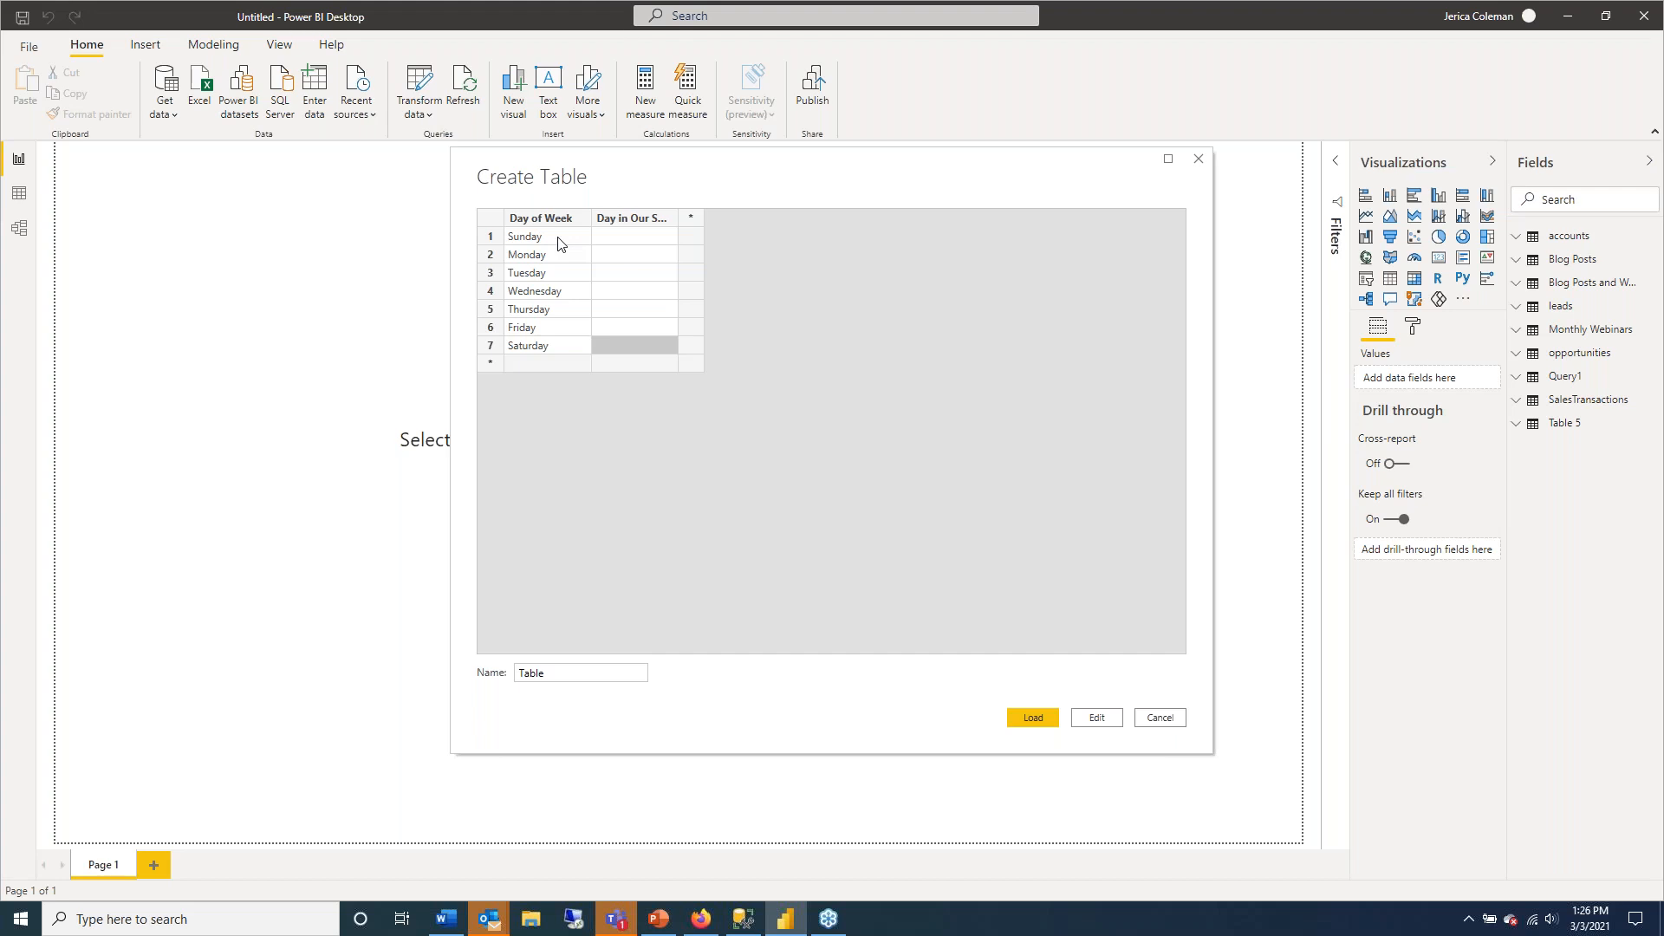
text(1)
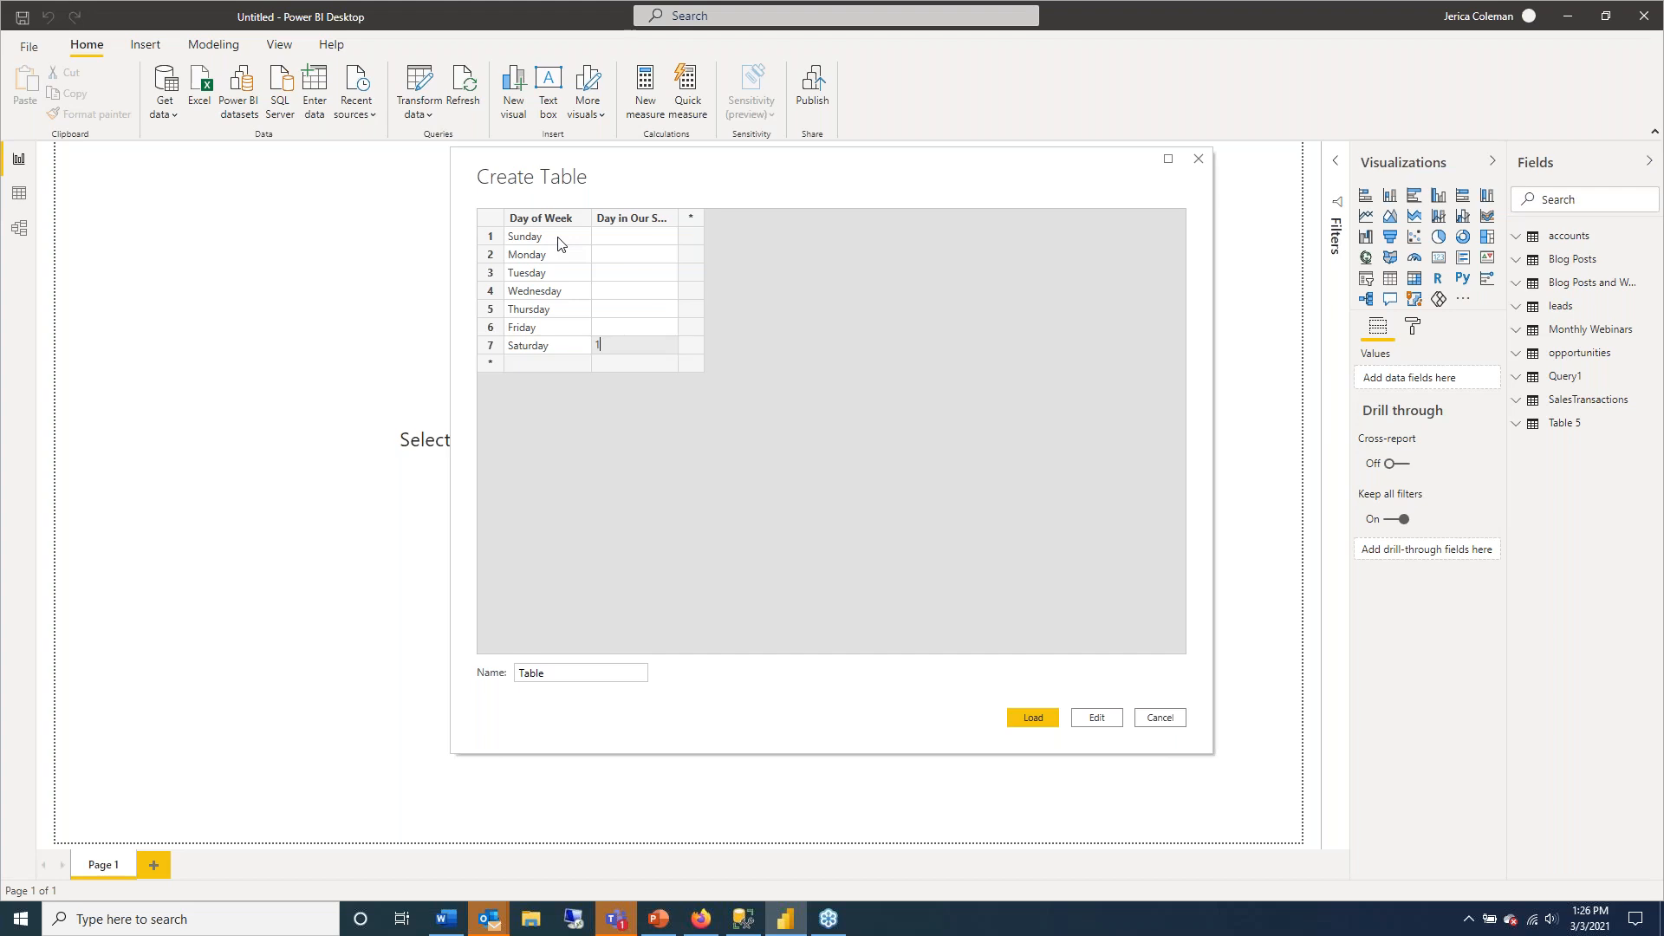
key(Up)
key(Up)
key(Up)
key(Up)
key(Up)
key(Up)
text(2)
key(Return)
text(3 4)
key(Return)
text(5)
key(Return)
text(6 )
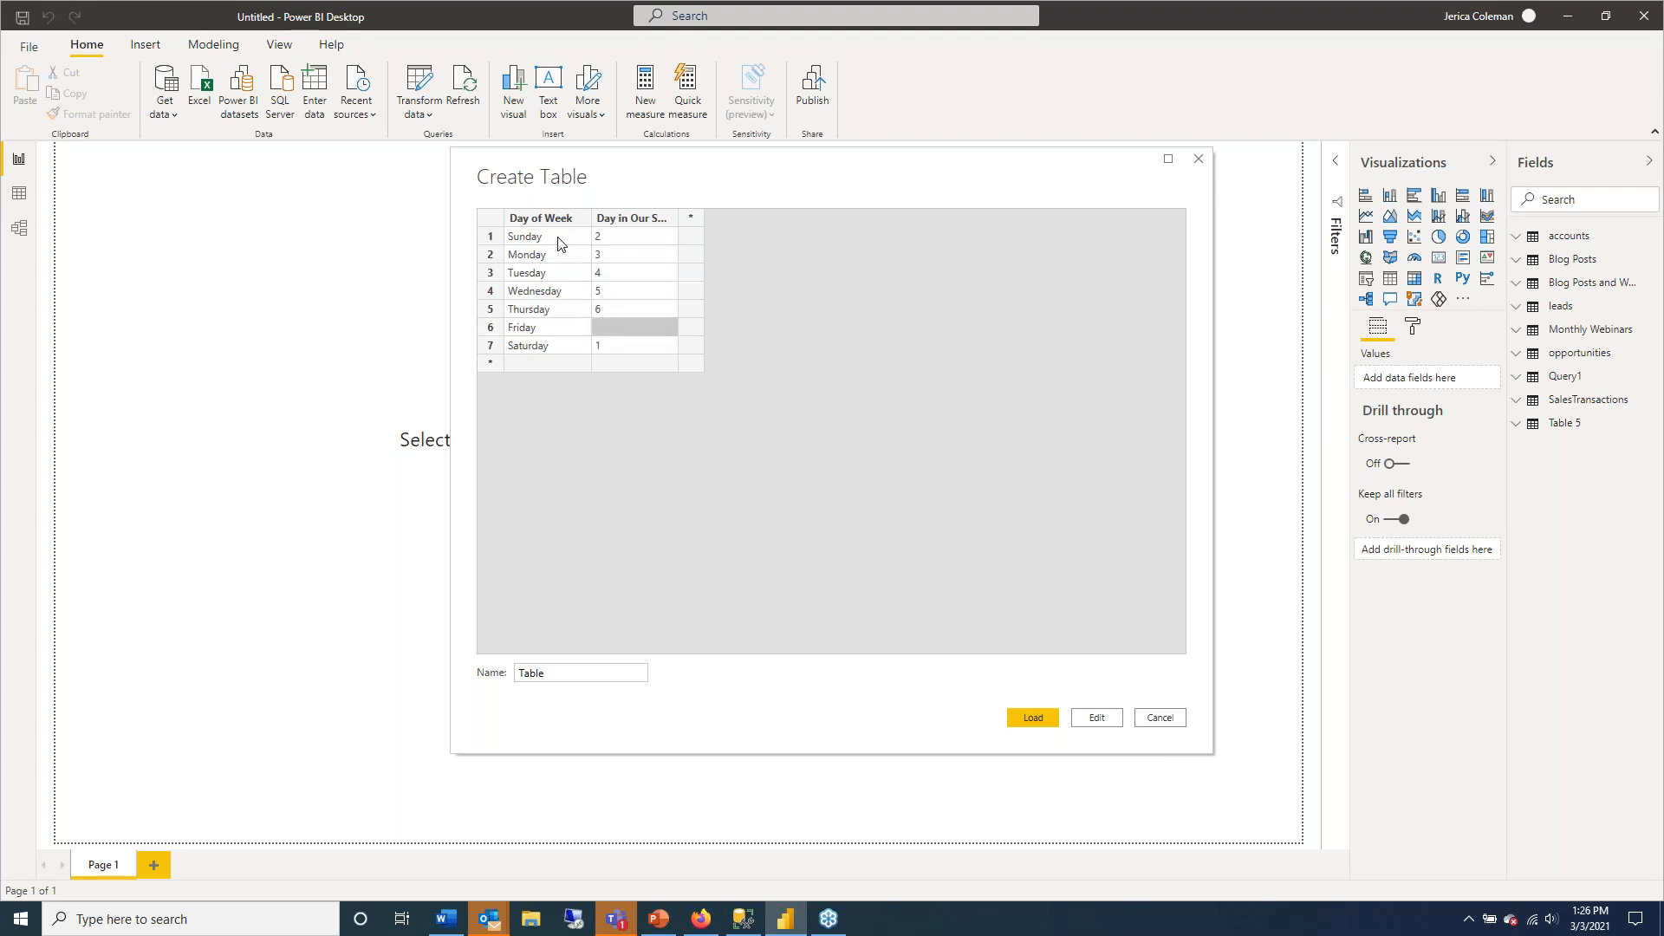
text(7)
key(Return)
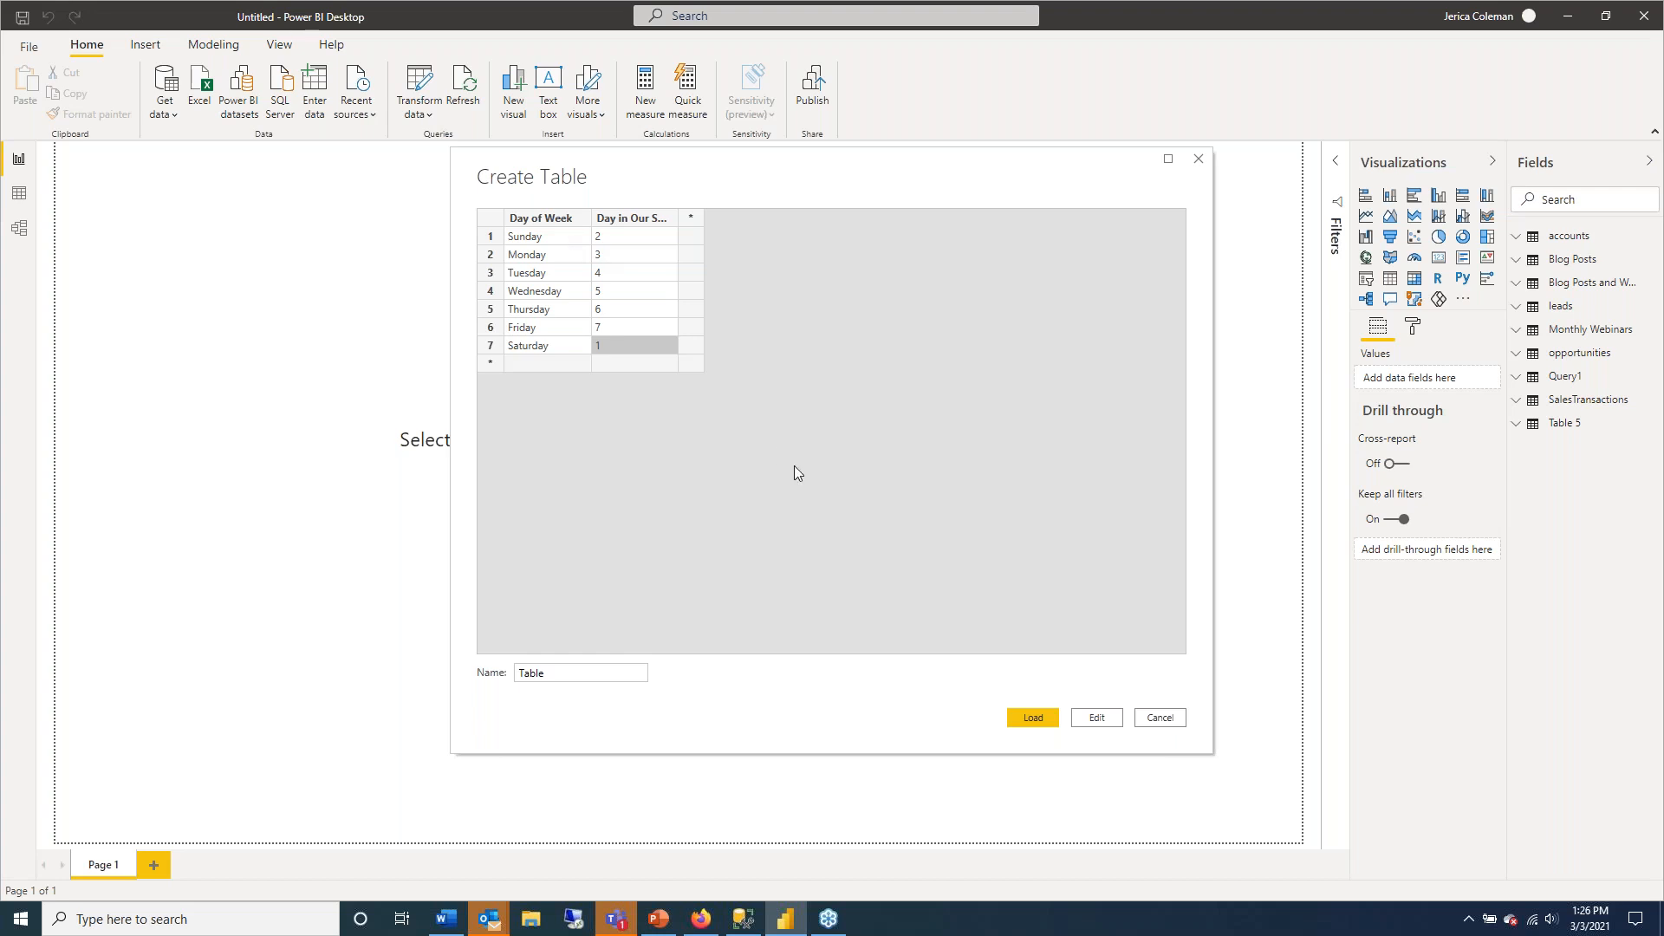
Name the new table Week Reference Table and load it into the report.
drag(555, 674, 460, 669)
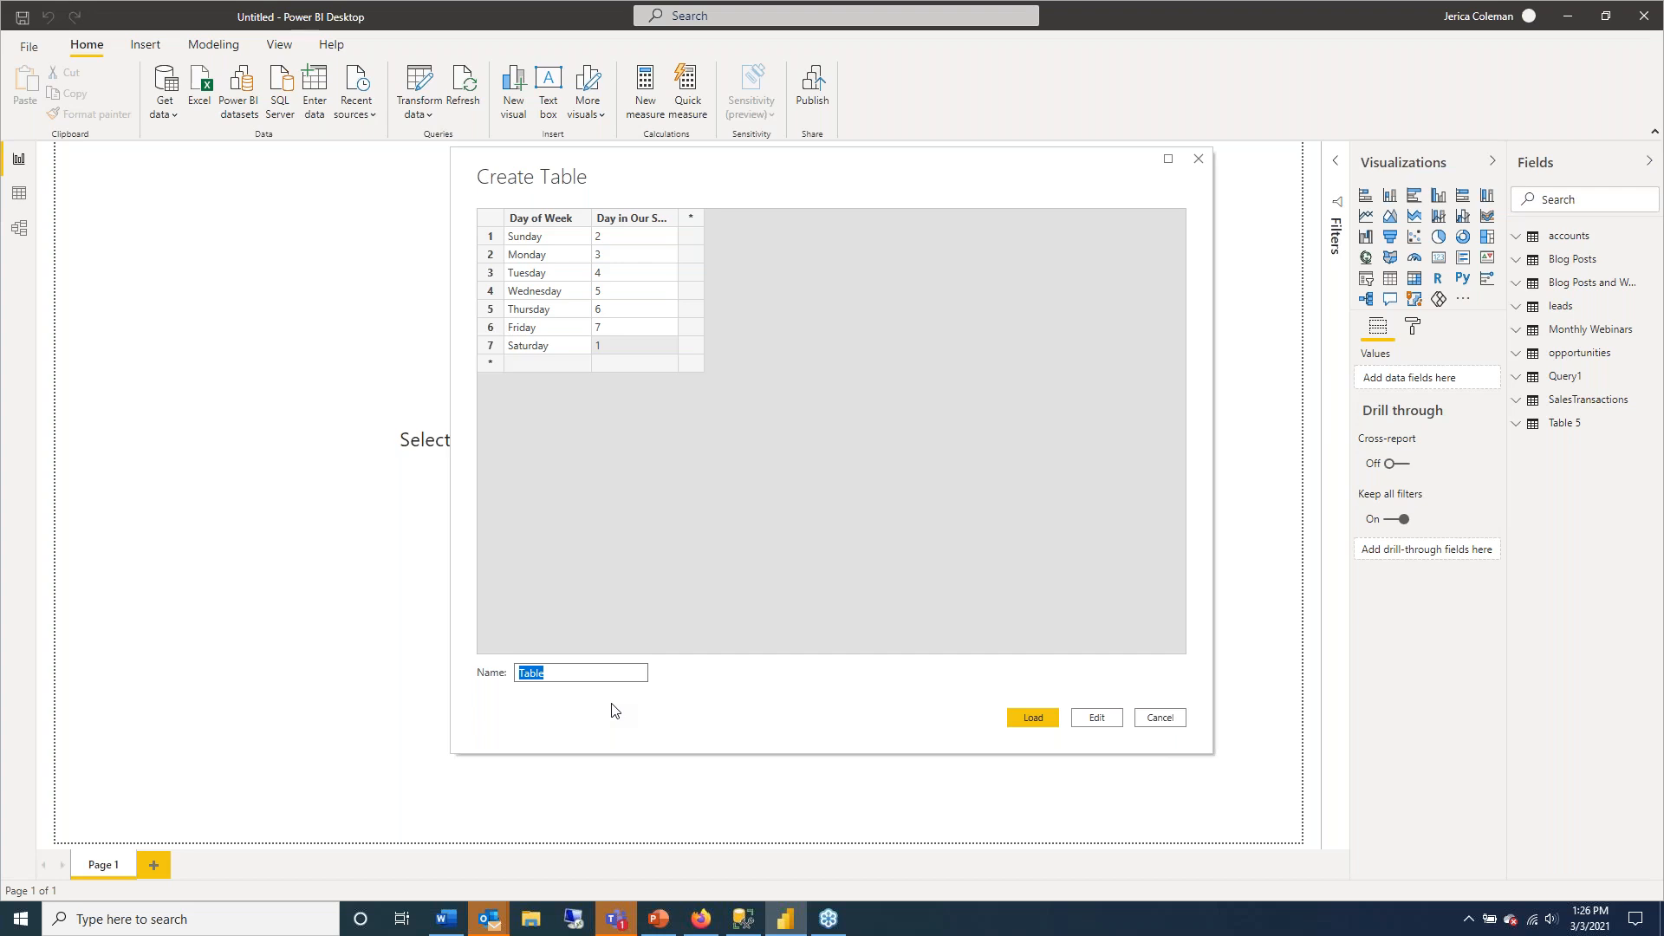
text(Week Reference Table)
click(1031, 716)
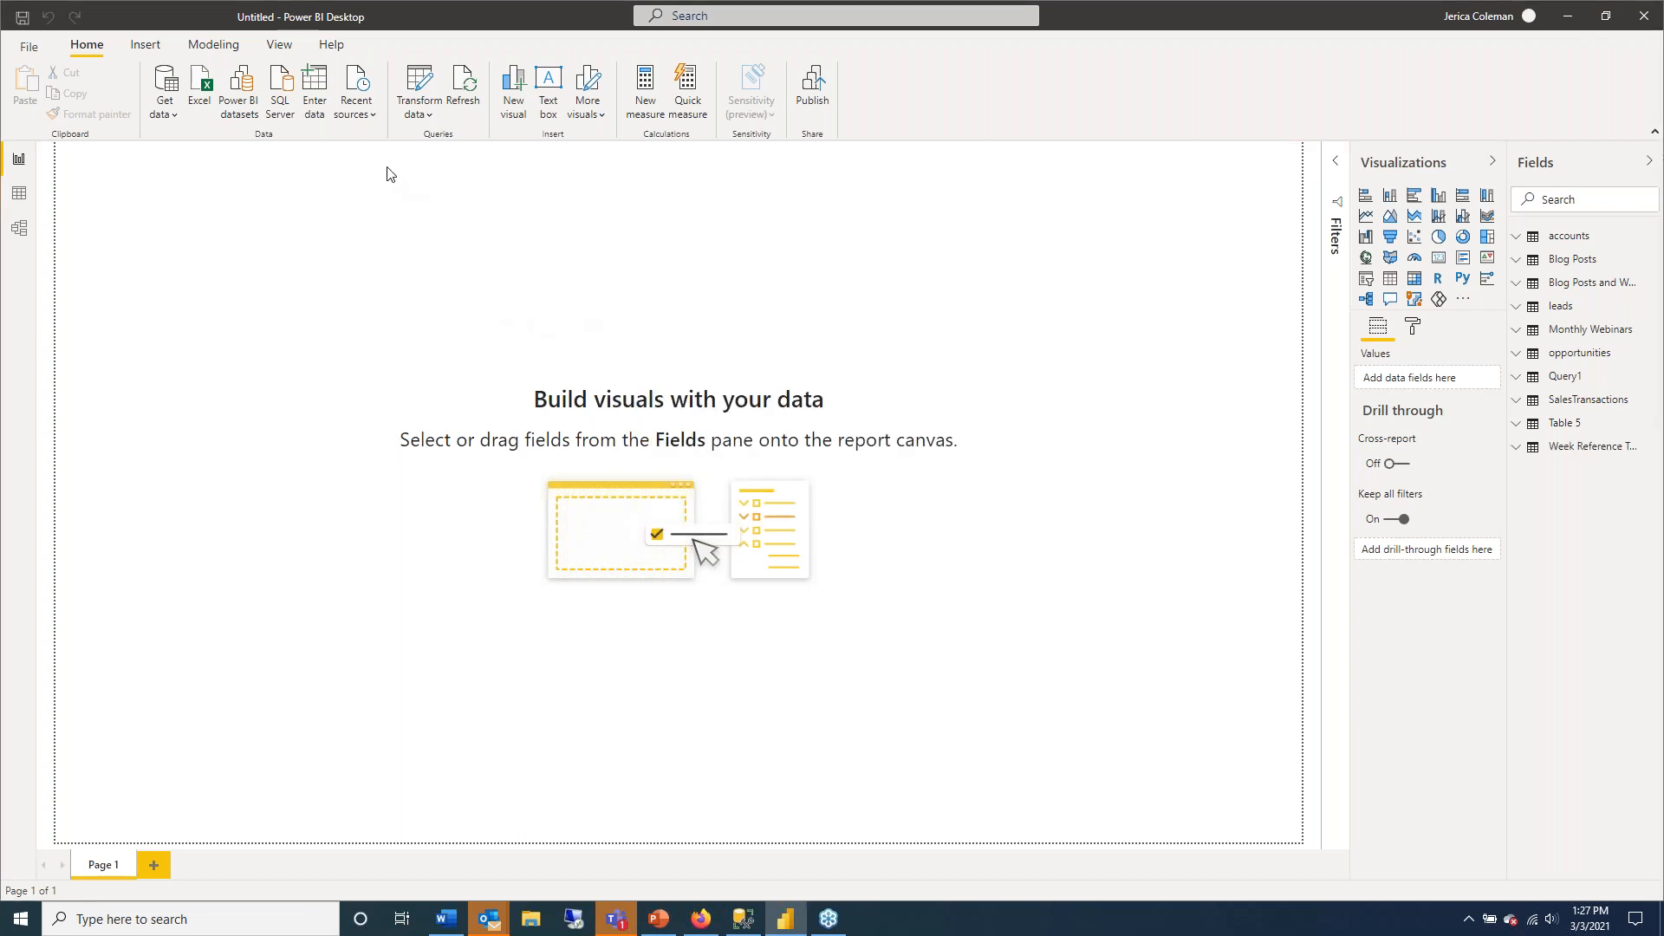
Review the list of recently used data sources and close it.
click(374, 116)
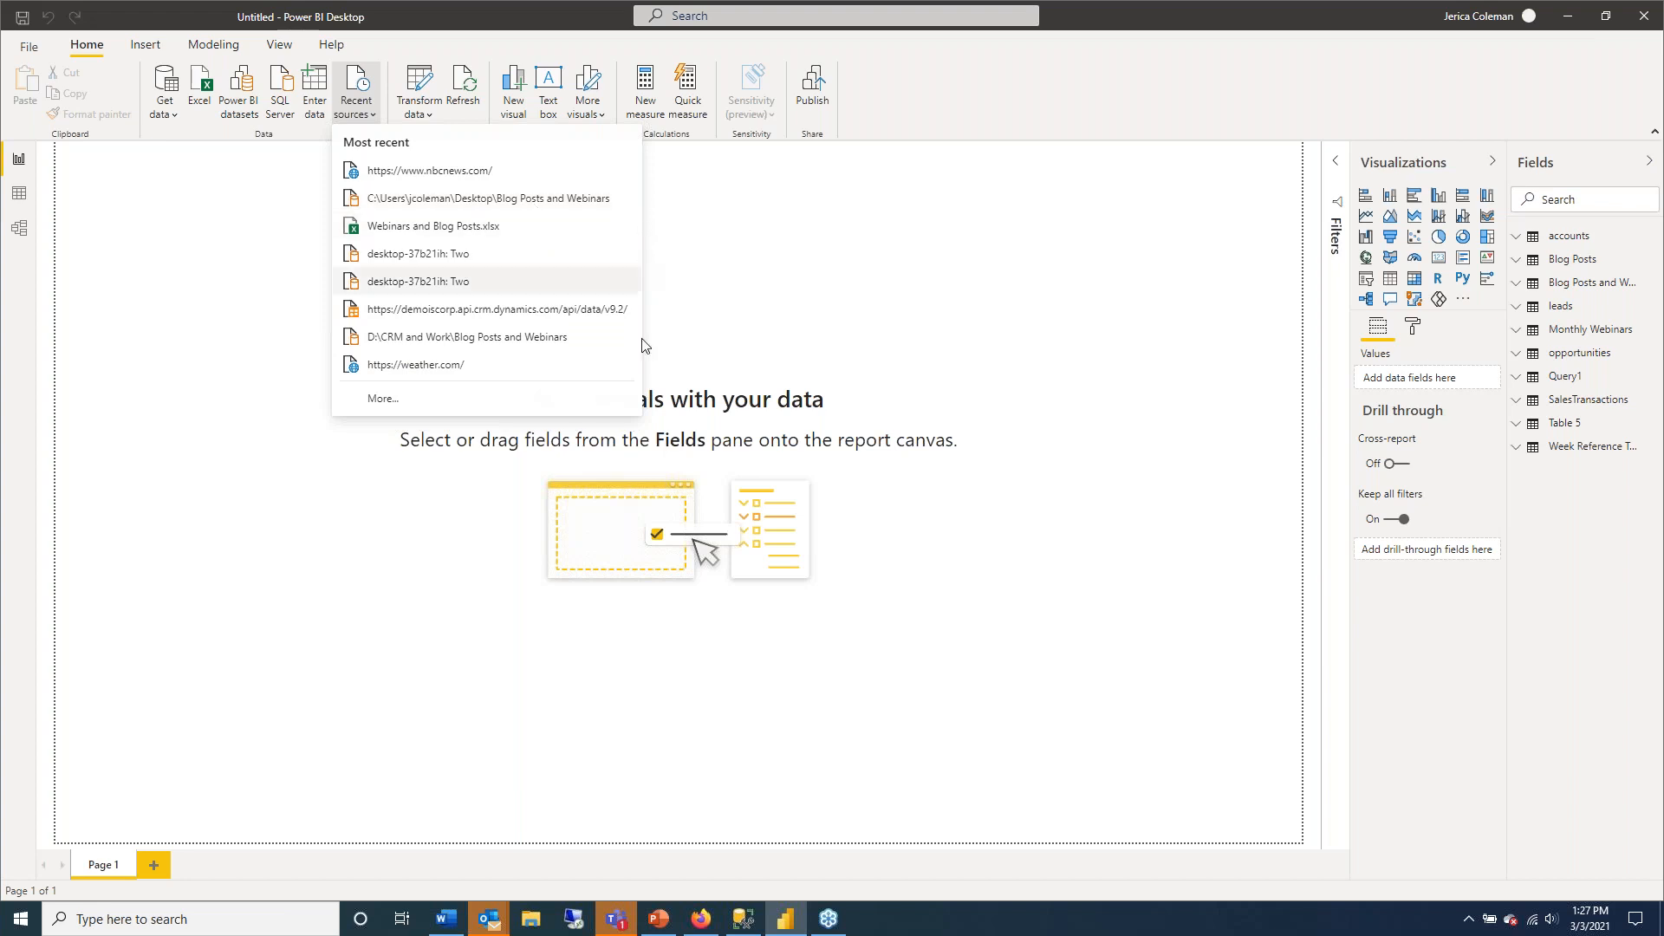
click(742, 267)
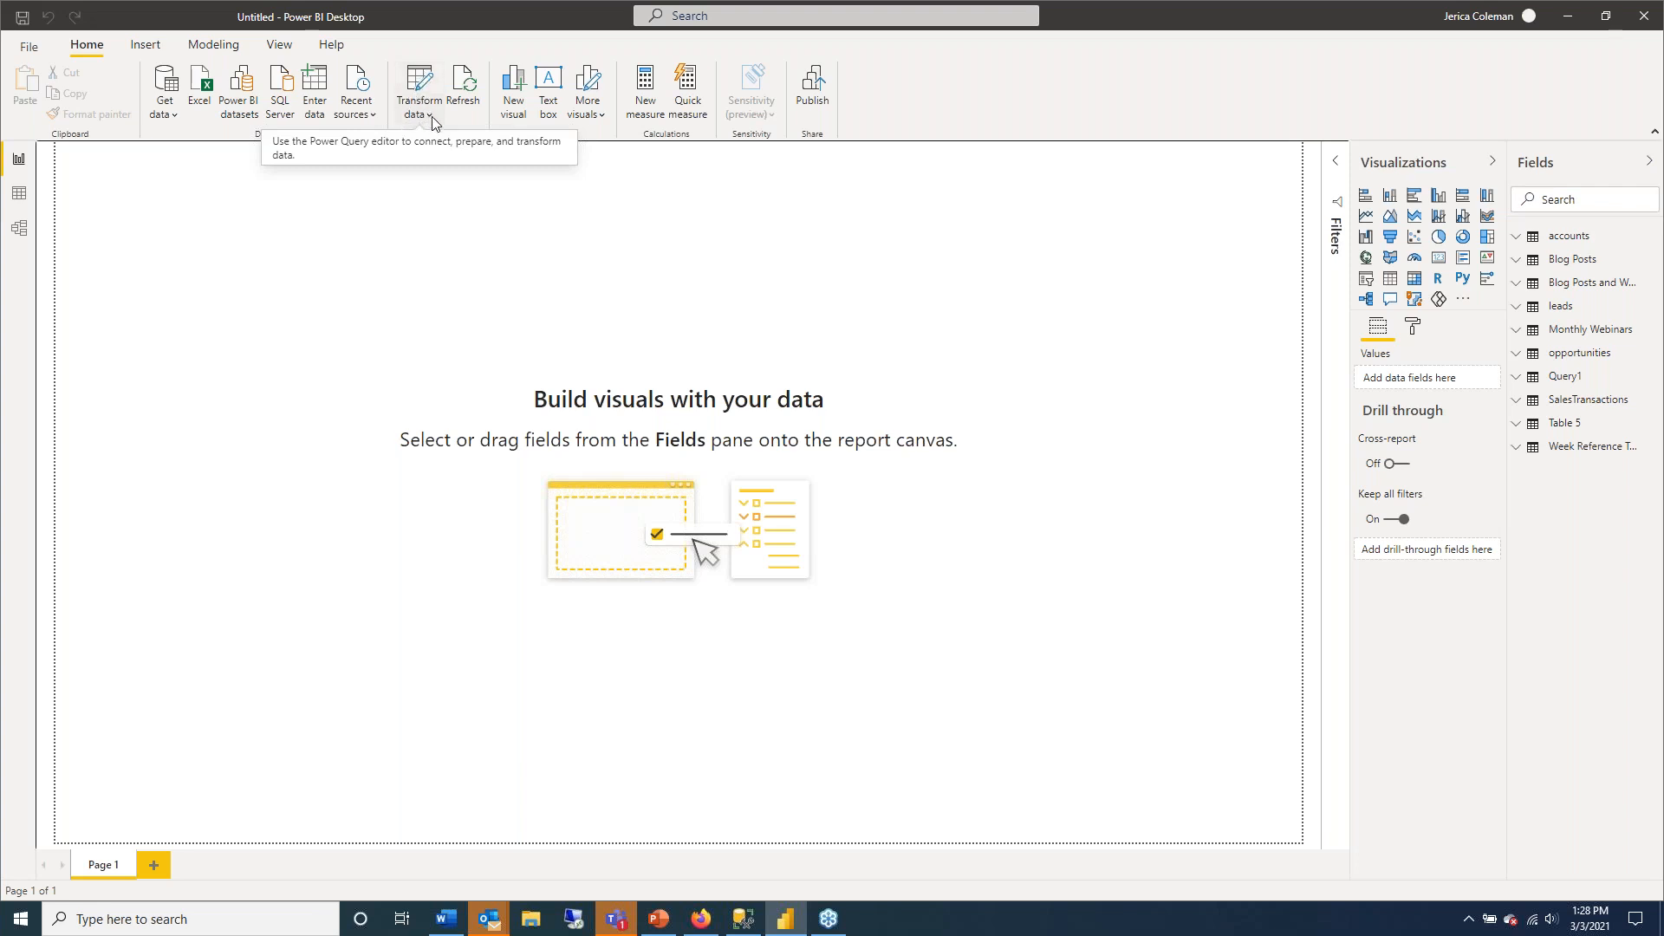
In the data source settings, review the SQL Server source's permissions and its Windows and Database credential options, then cancel both dialogs.
click(431, 118)
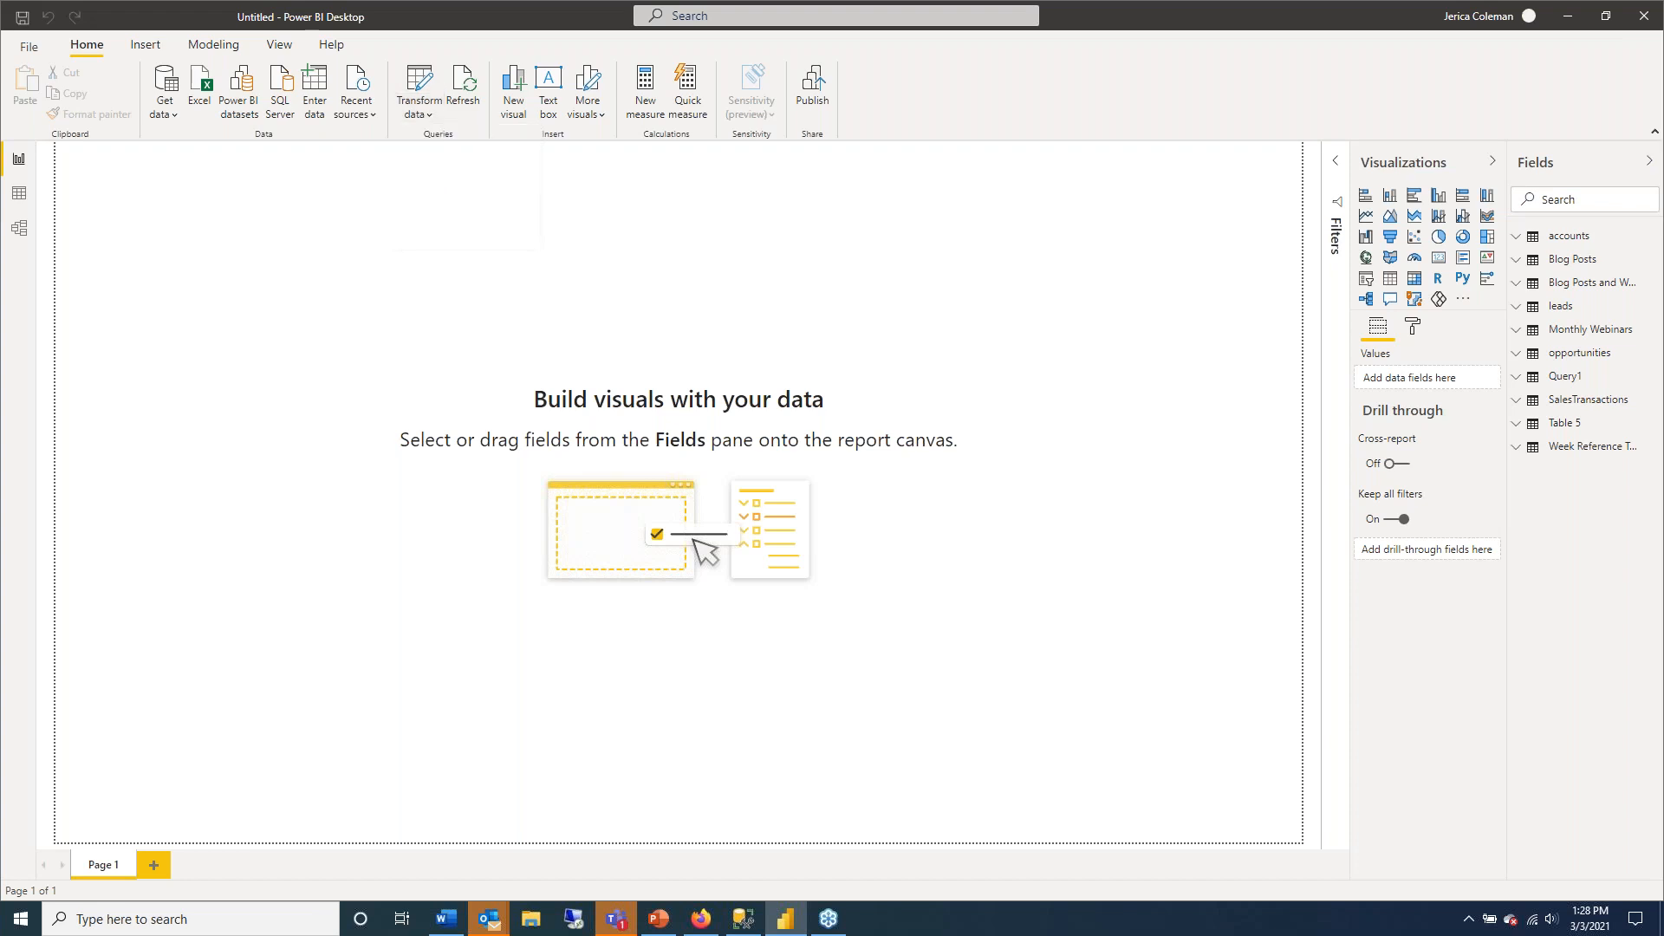
click(468, 173)
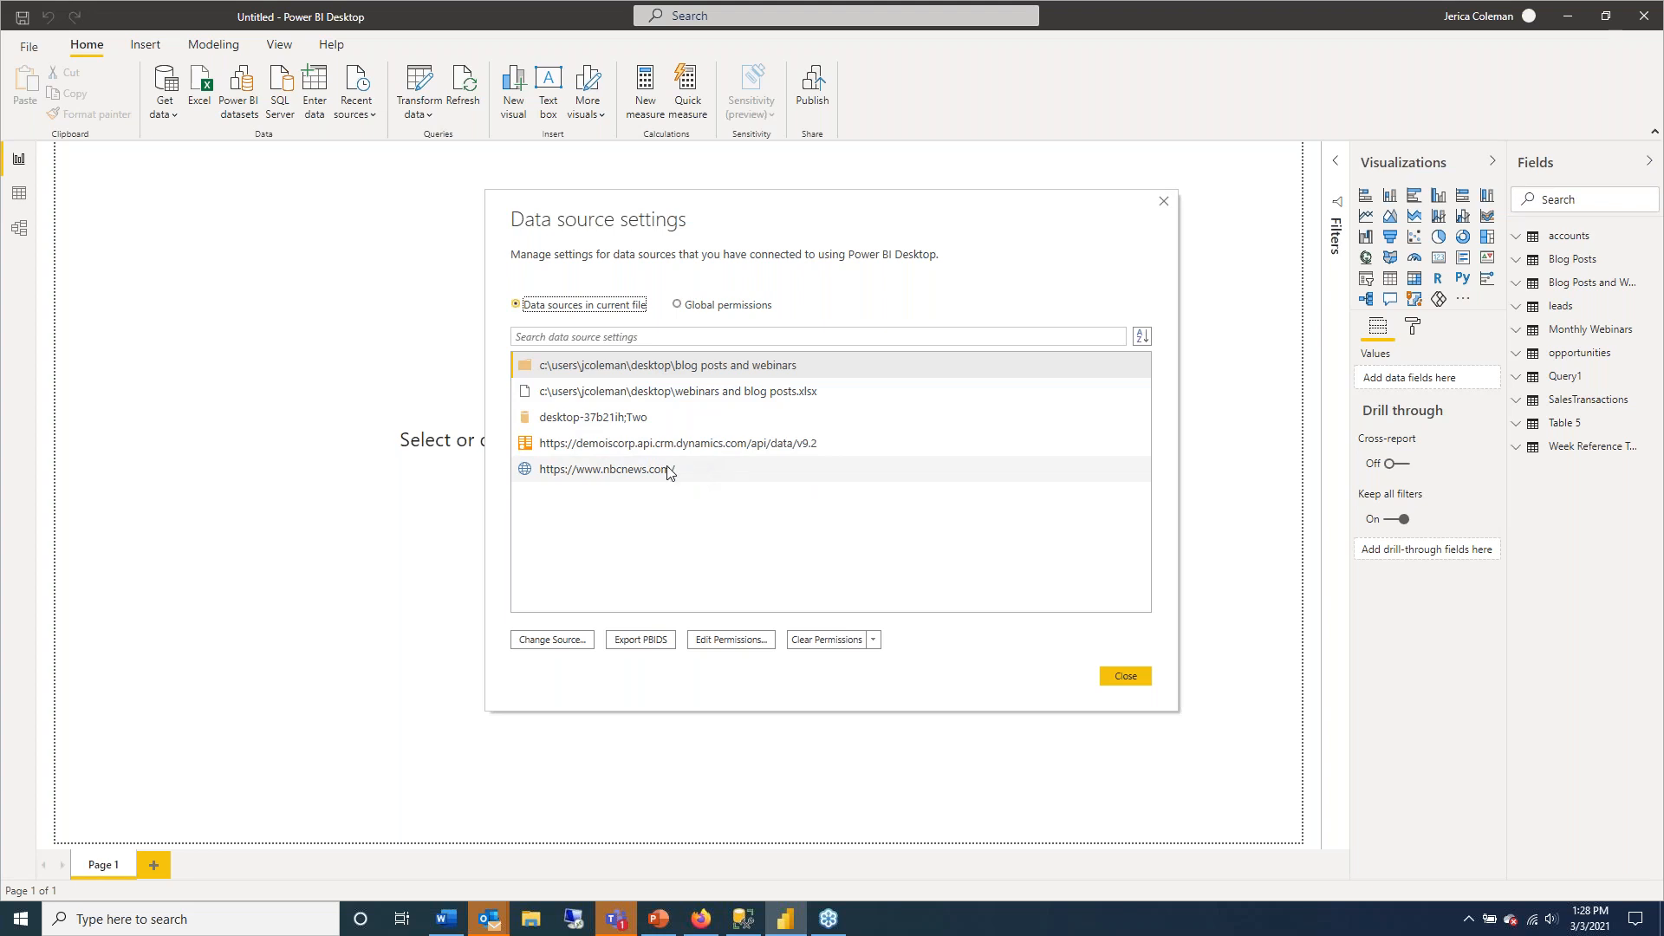
click(626, 423)
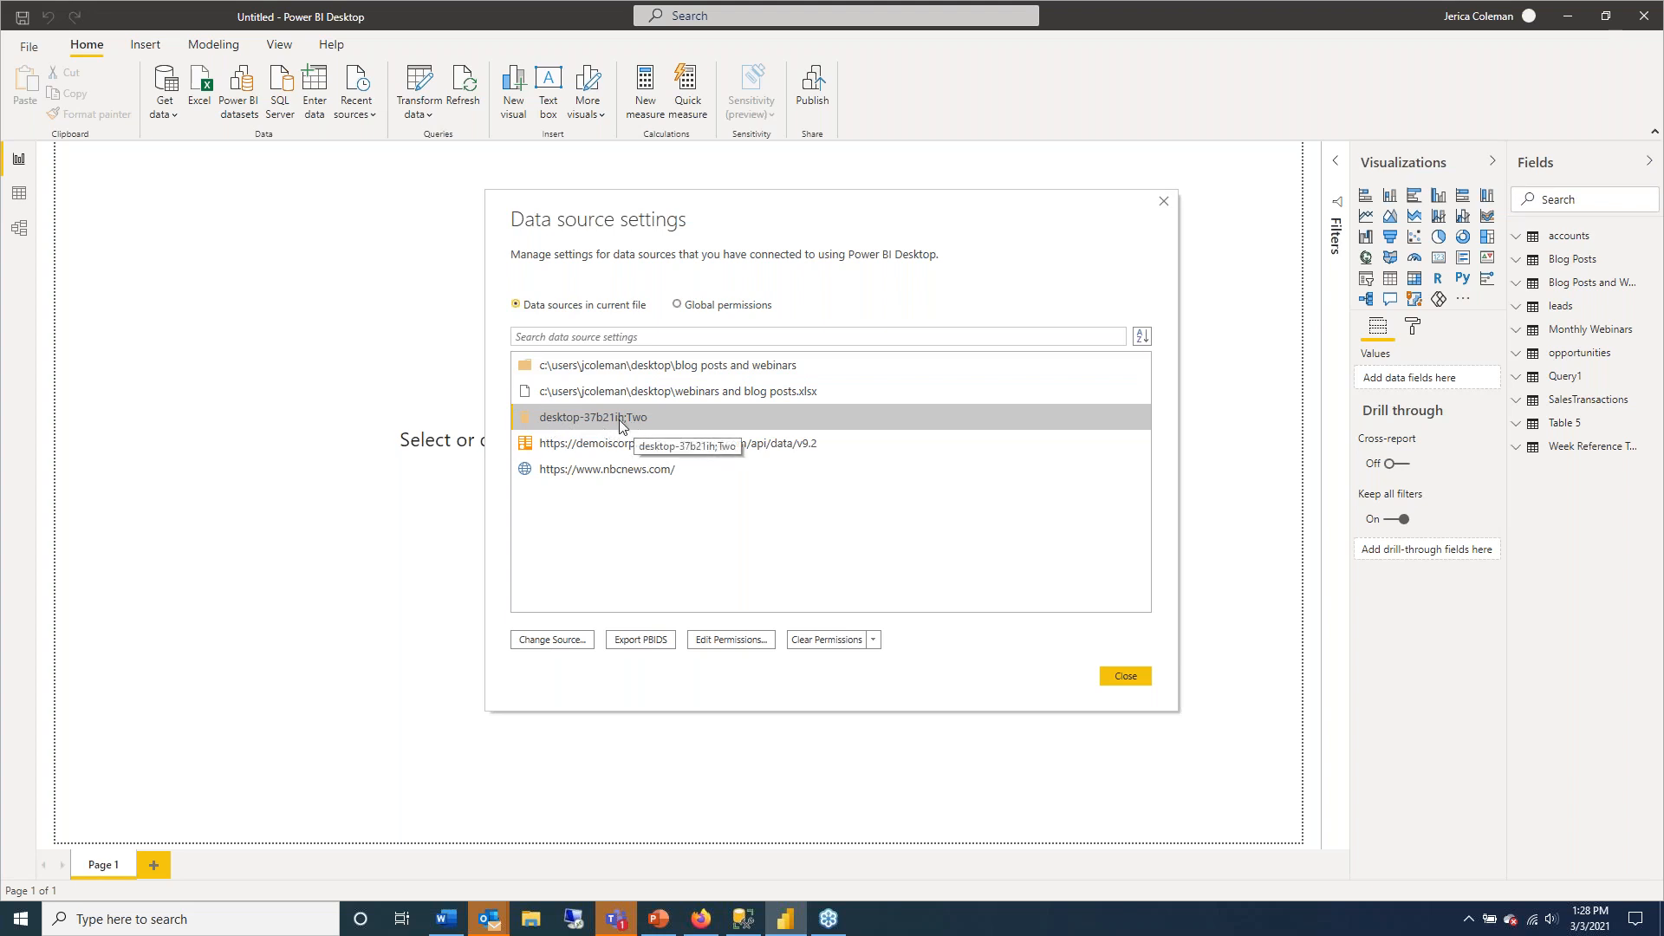
click(750, 643)
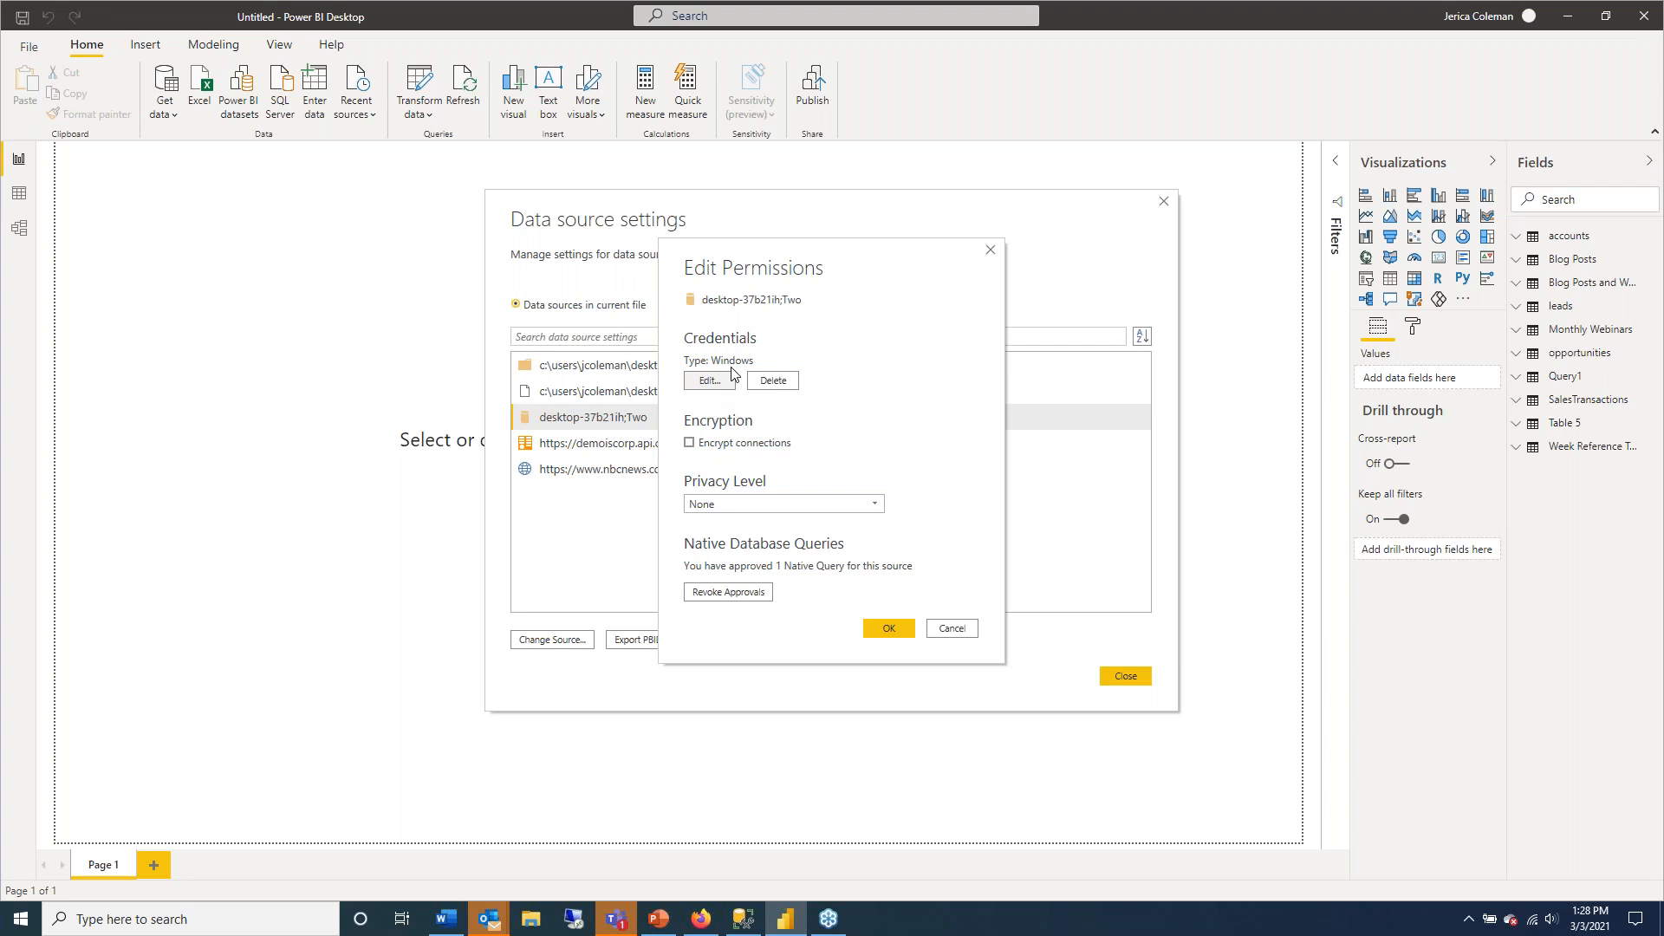
click(712, 382)
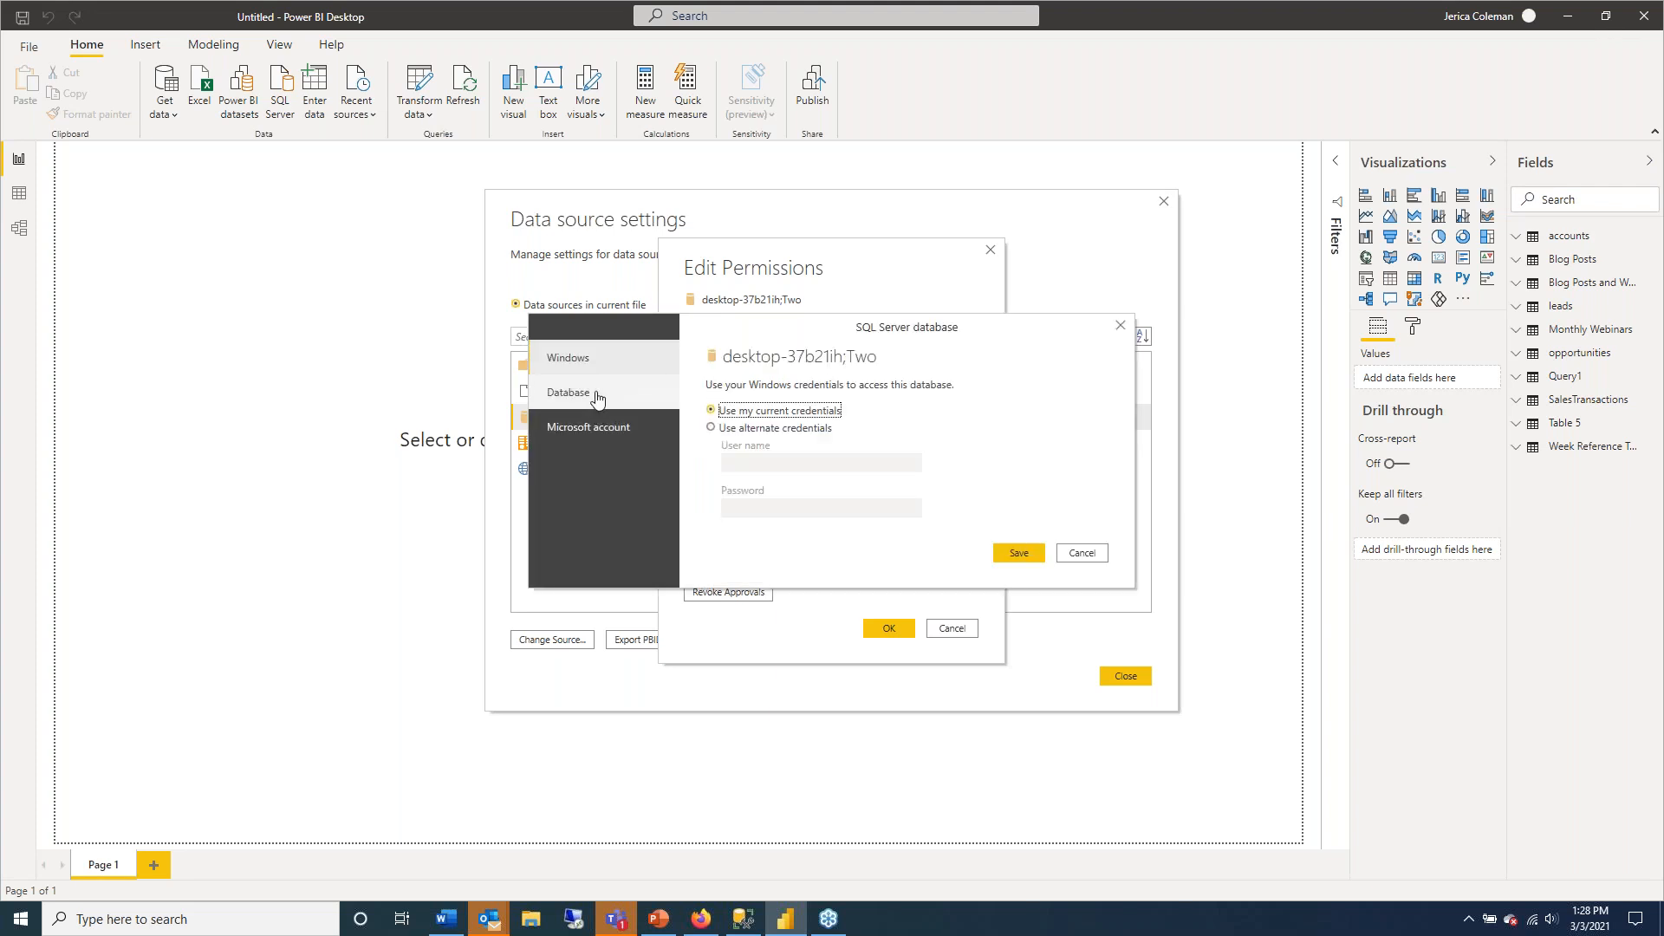
click(586, 404)
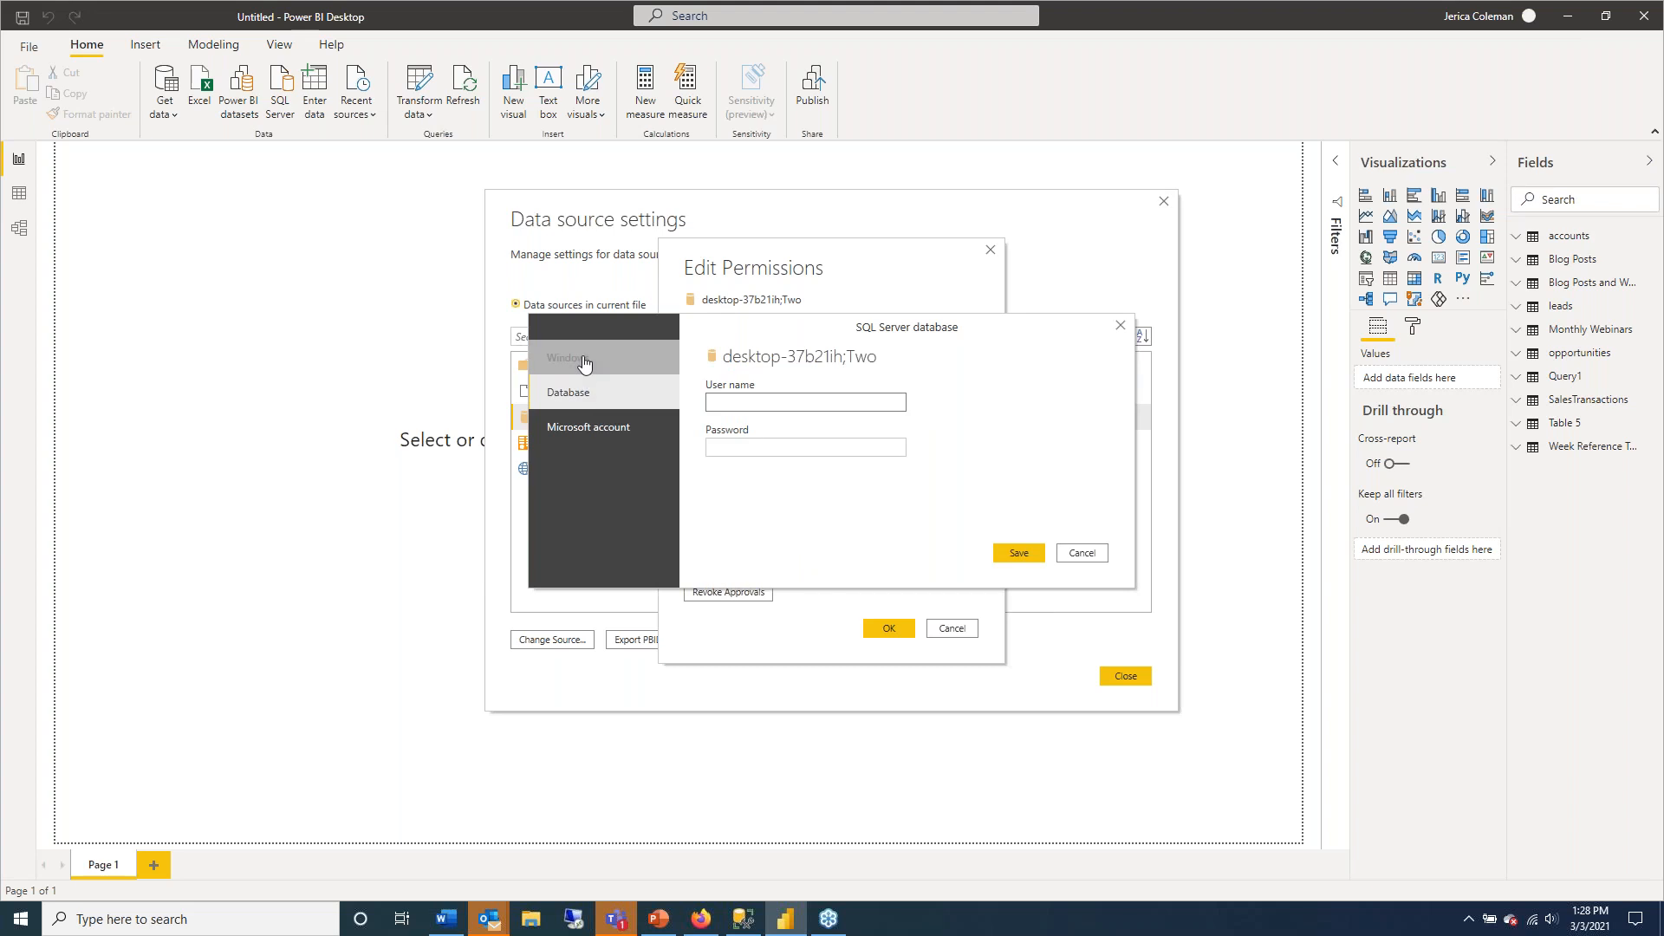
click(1082, 553)
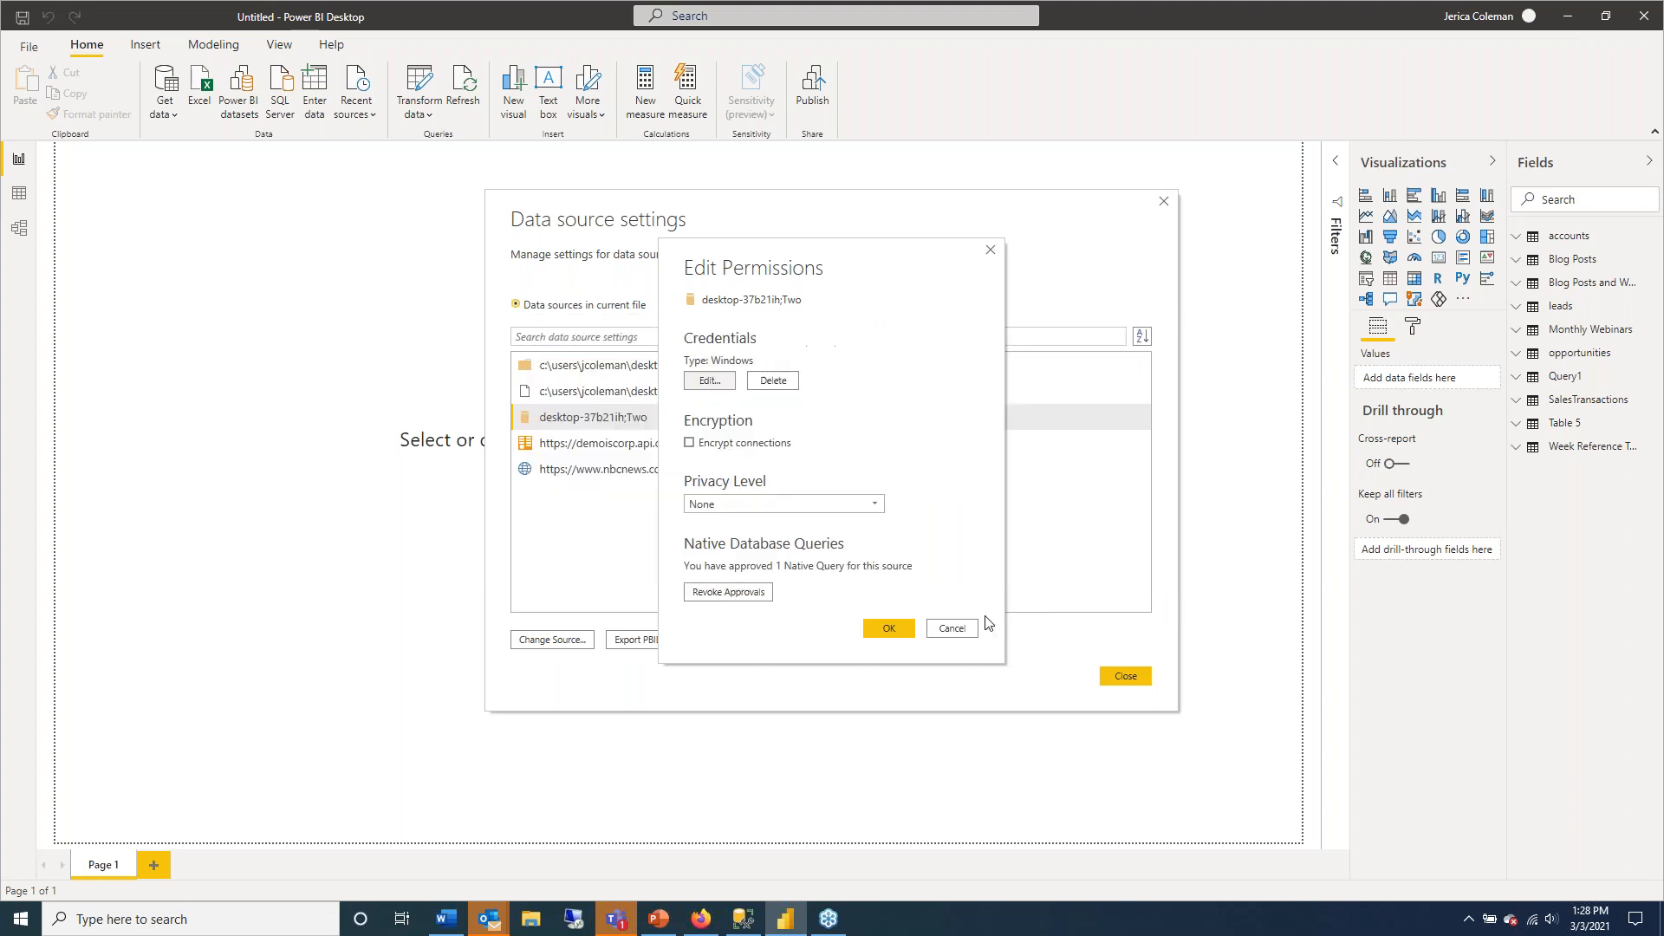
click(952, 629)
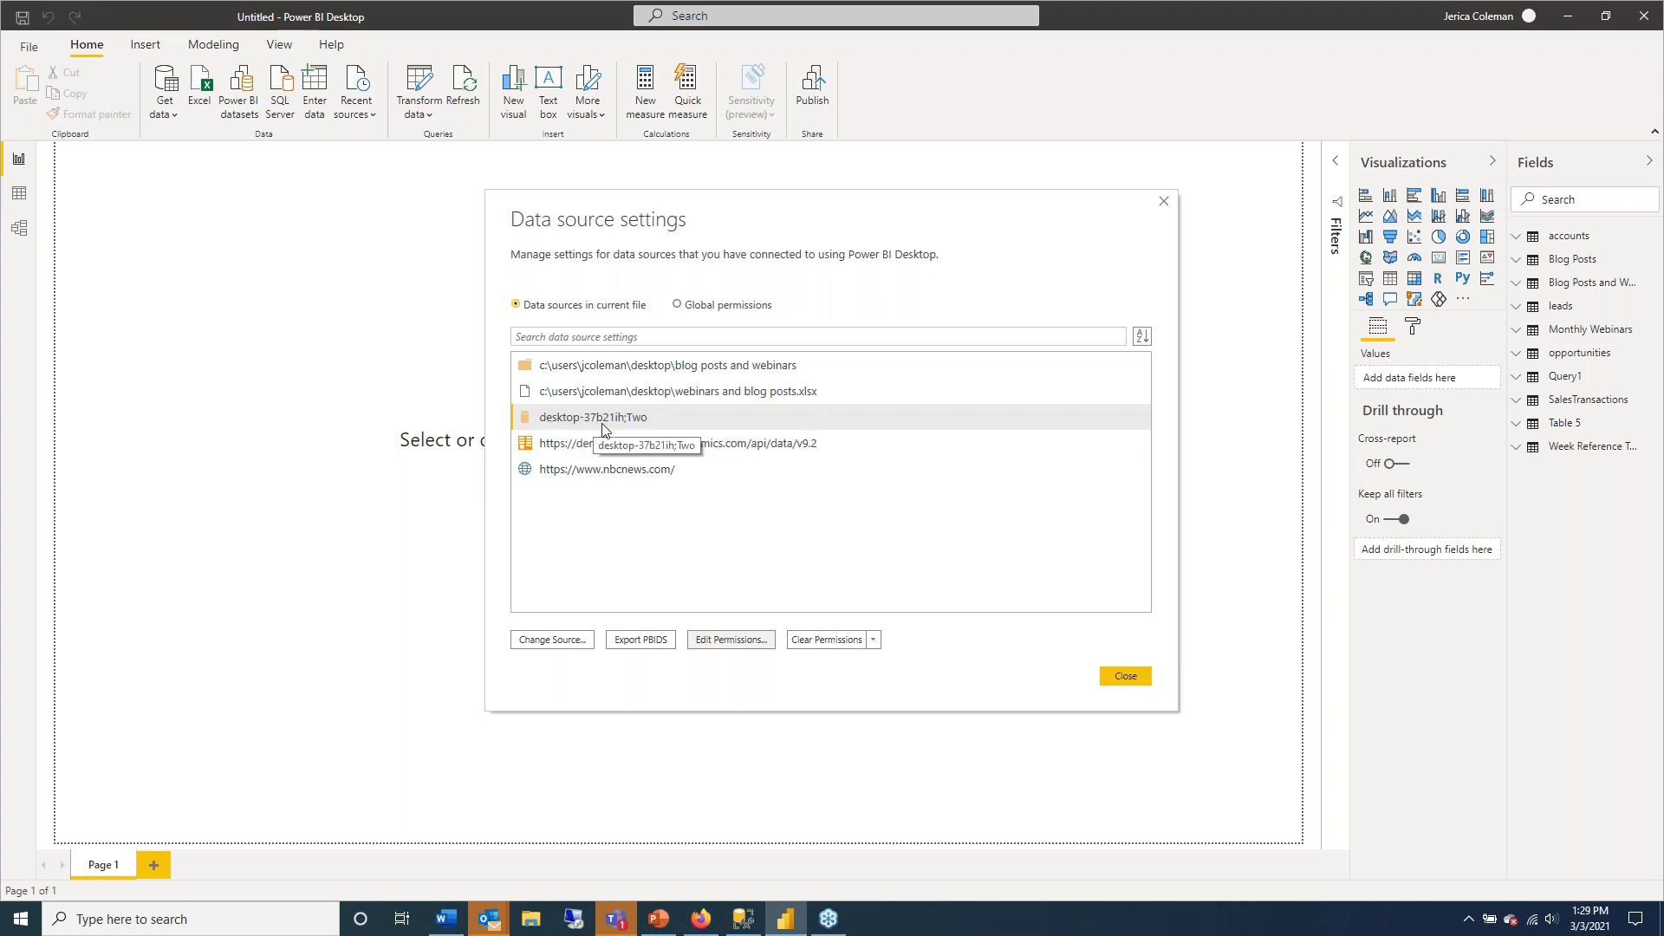
Review the SQL Server source's server and database connection details without changing them, and close the data source settings.
click(559, 639)
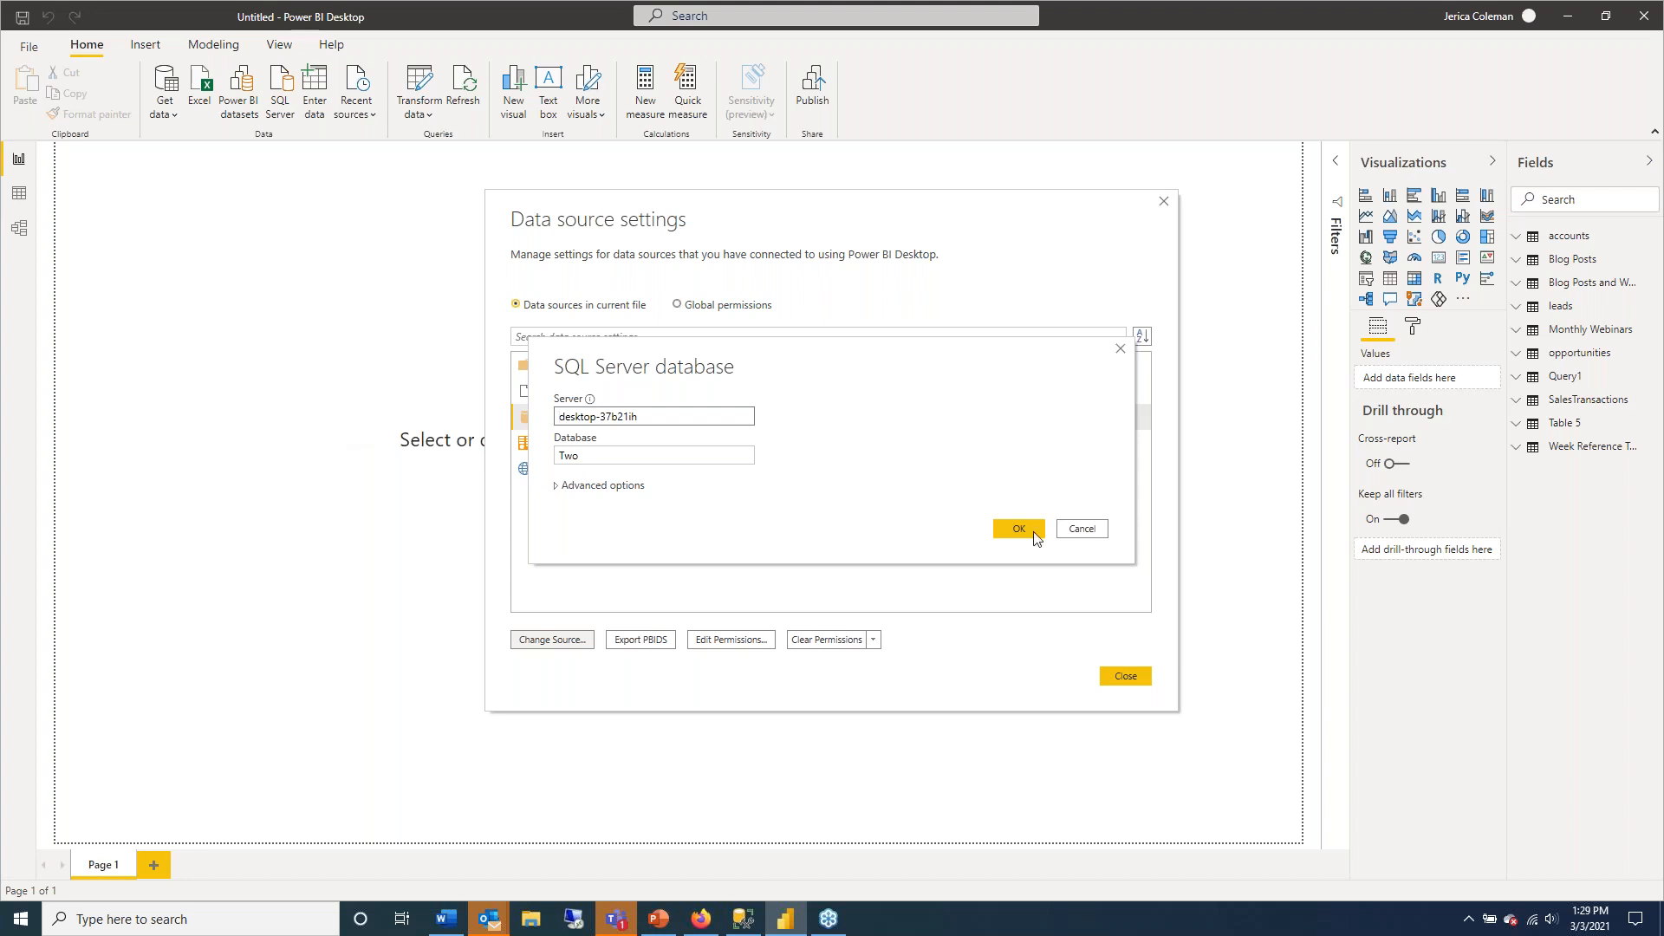
click(1080, 530)
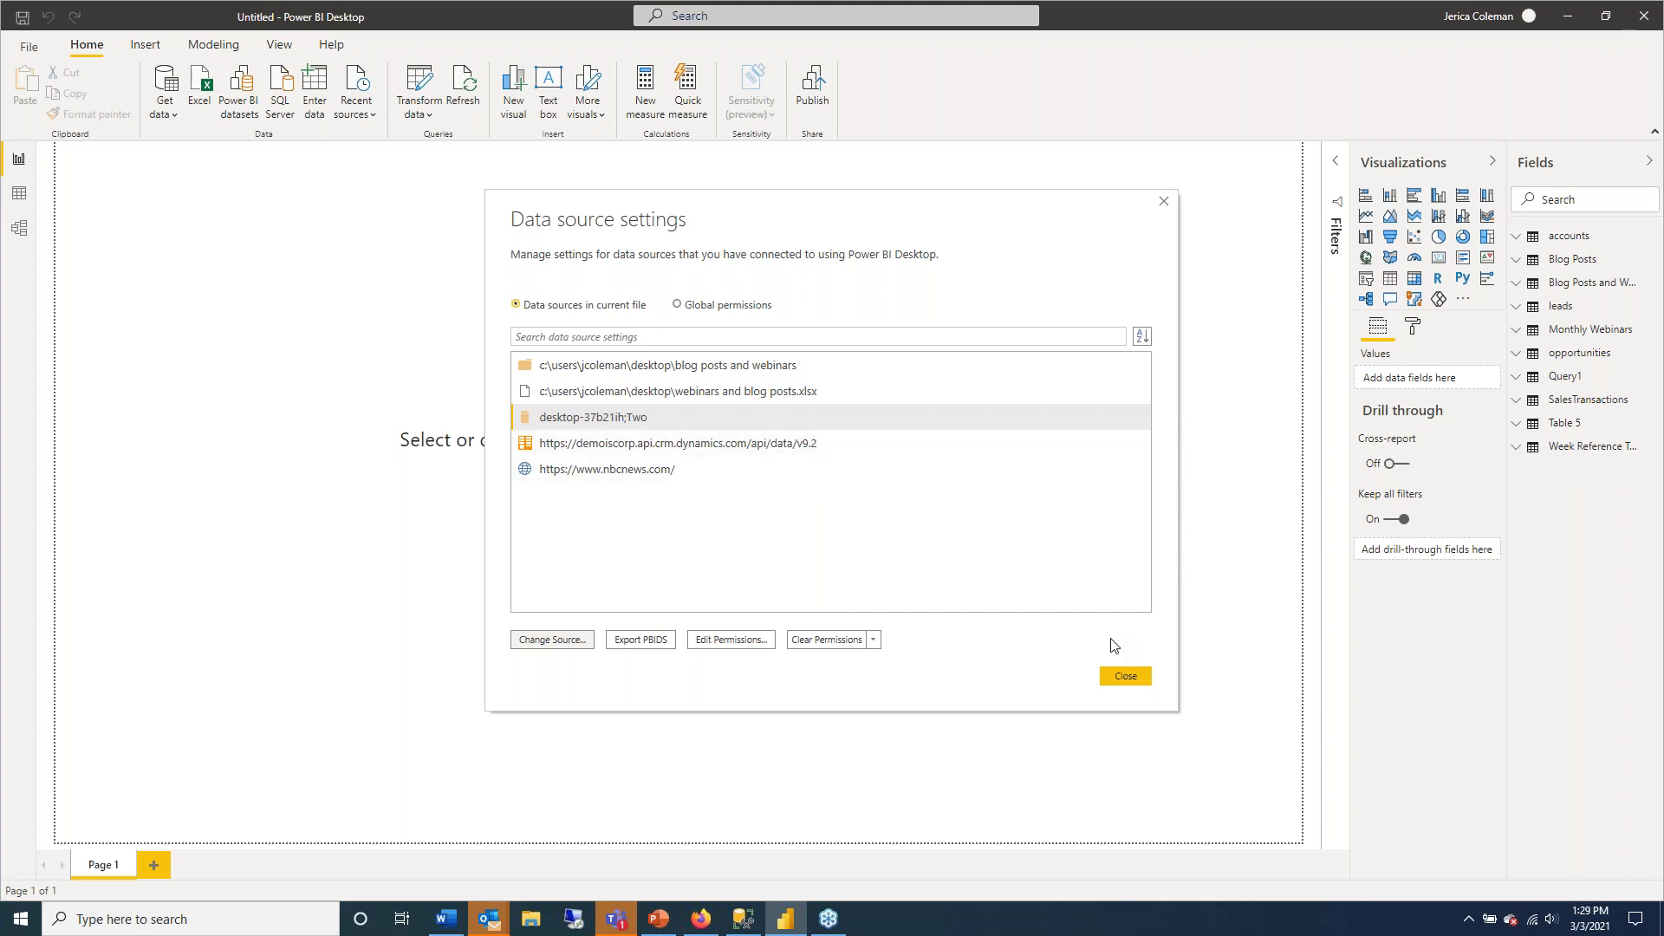
click(1133, 678)
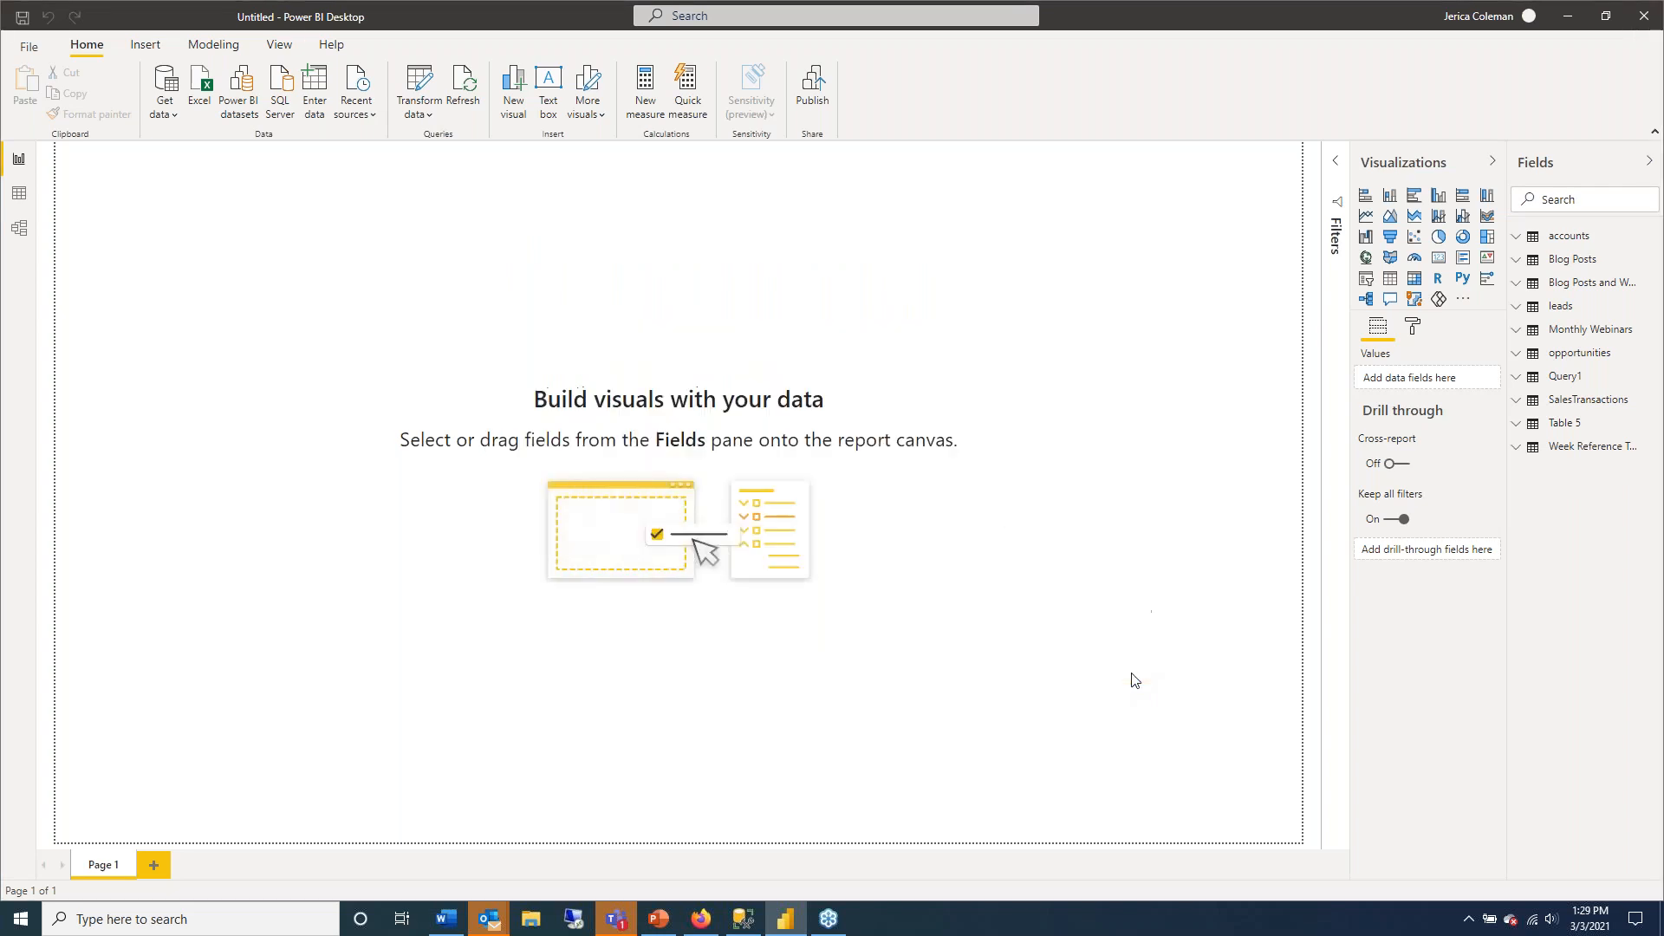
click(1591, 683)
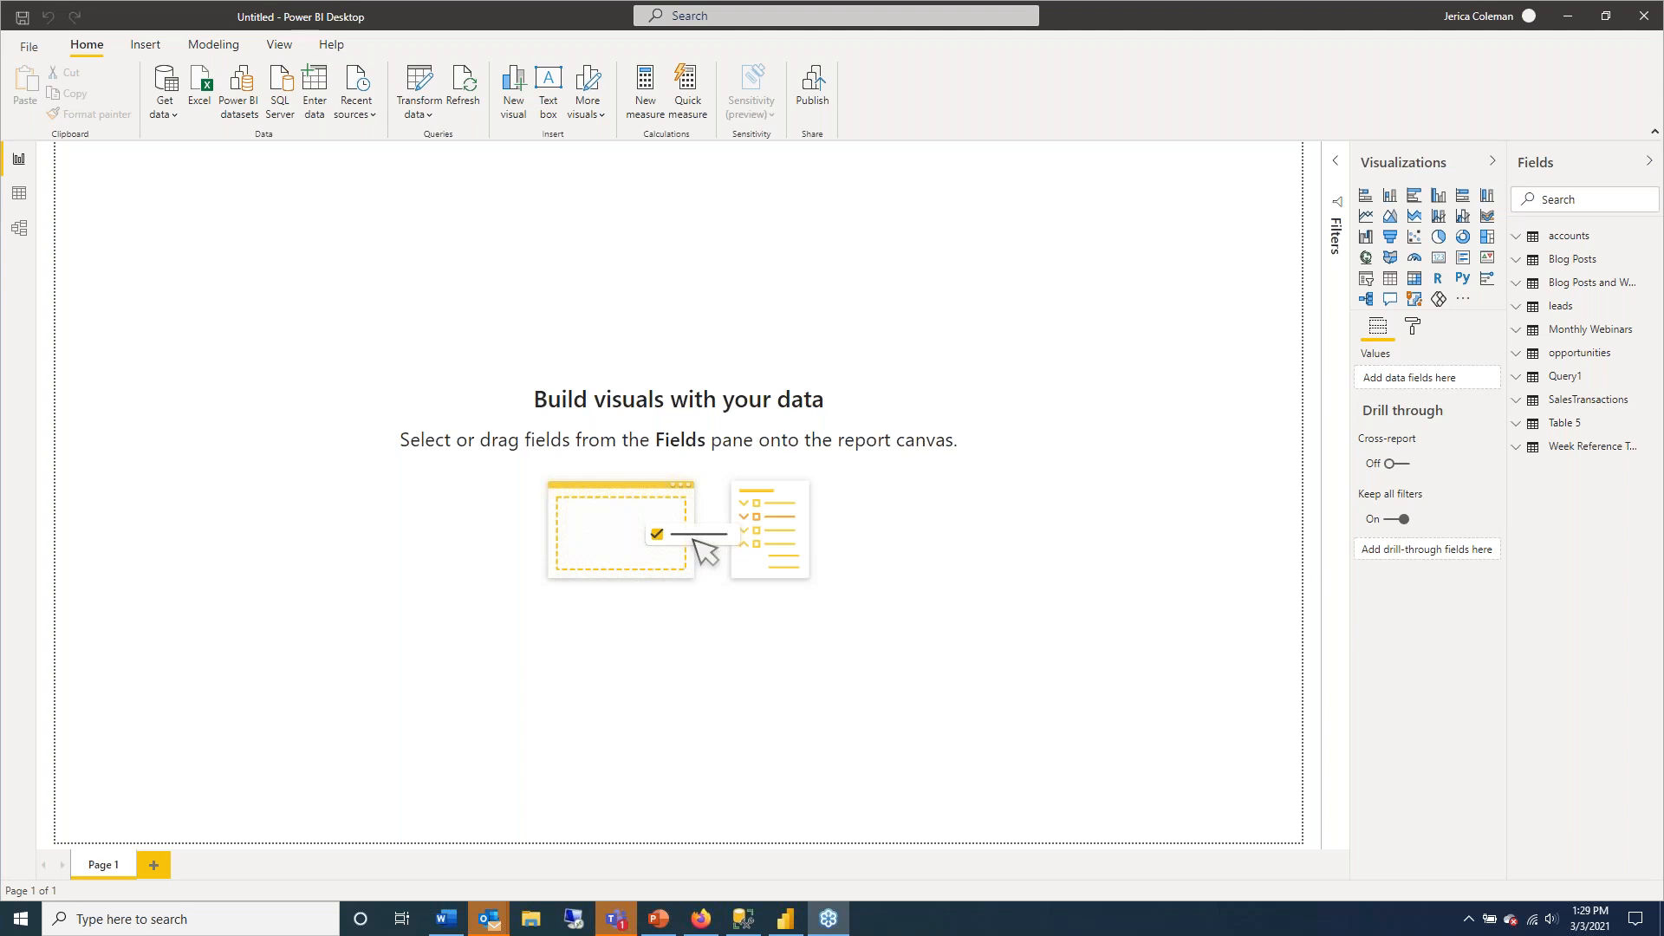
Switch to the PowerPoint presentation, start the slide show from the Questions? slide, and advance to the Let's Connect slide.
key(alt+Tab)
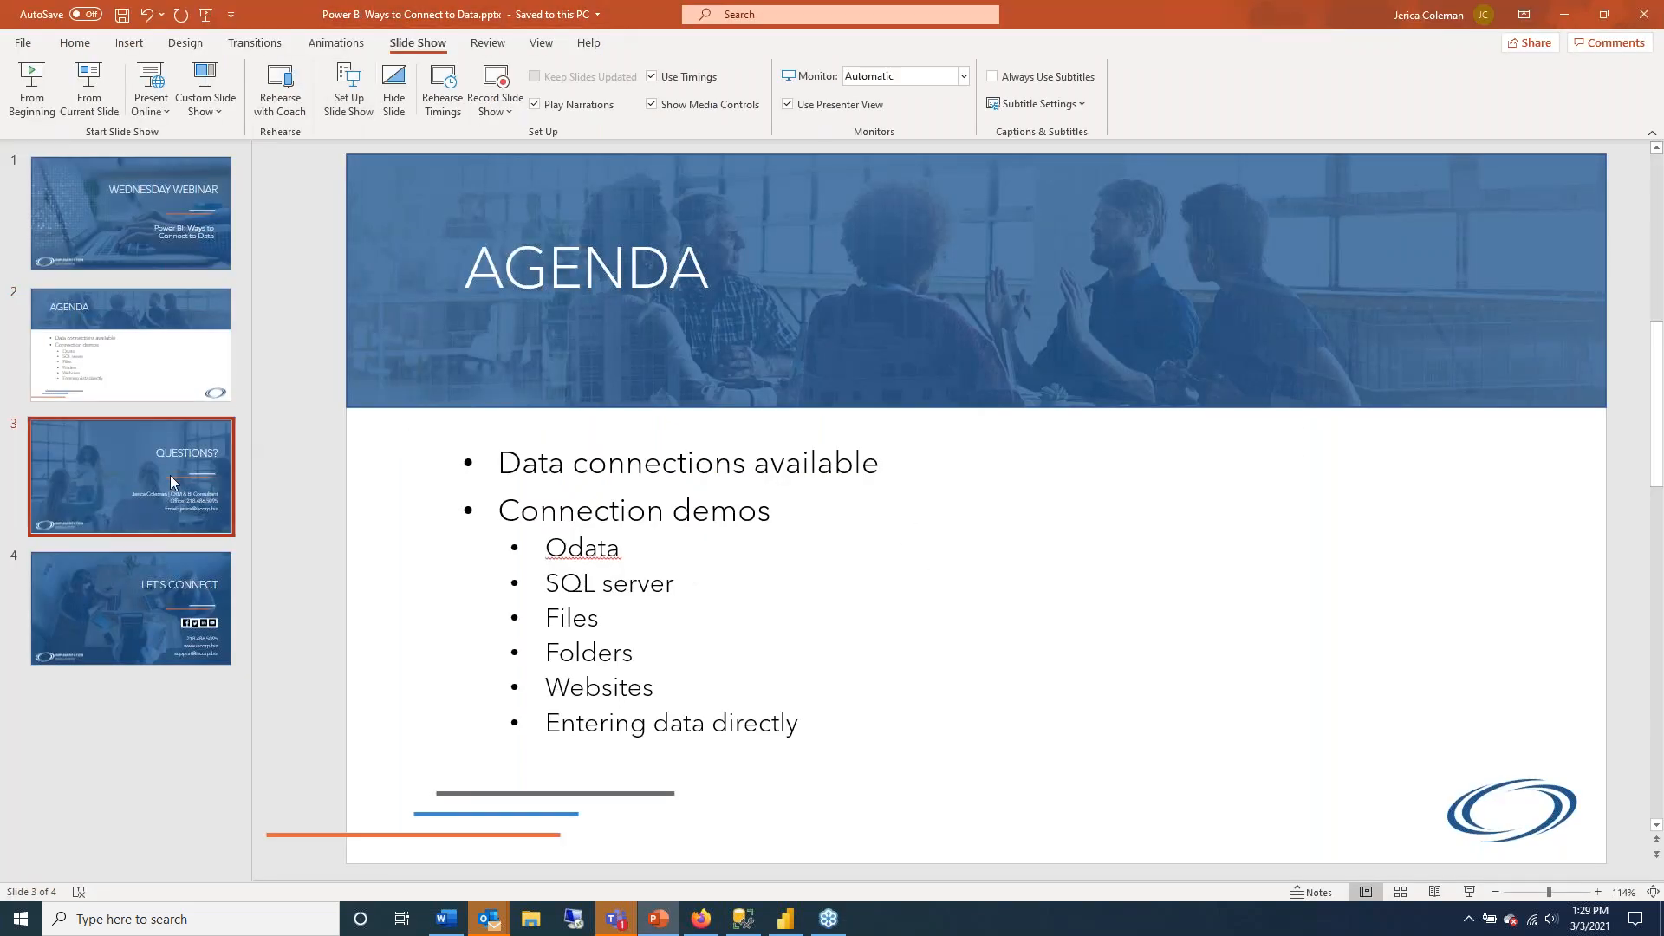
click(169, 475)
click(87, 93)
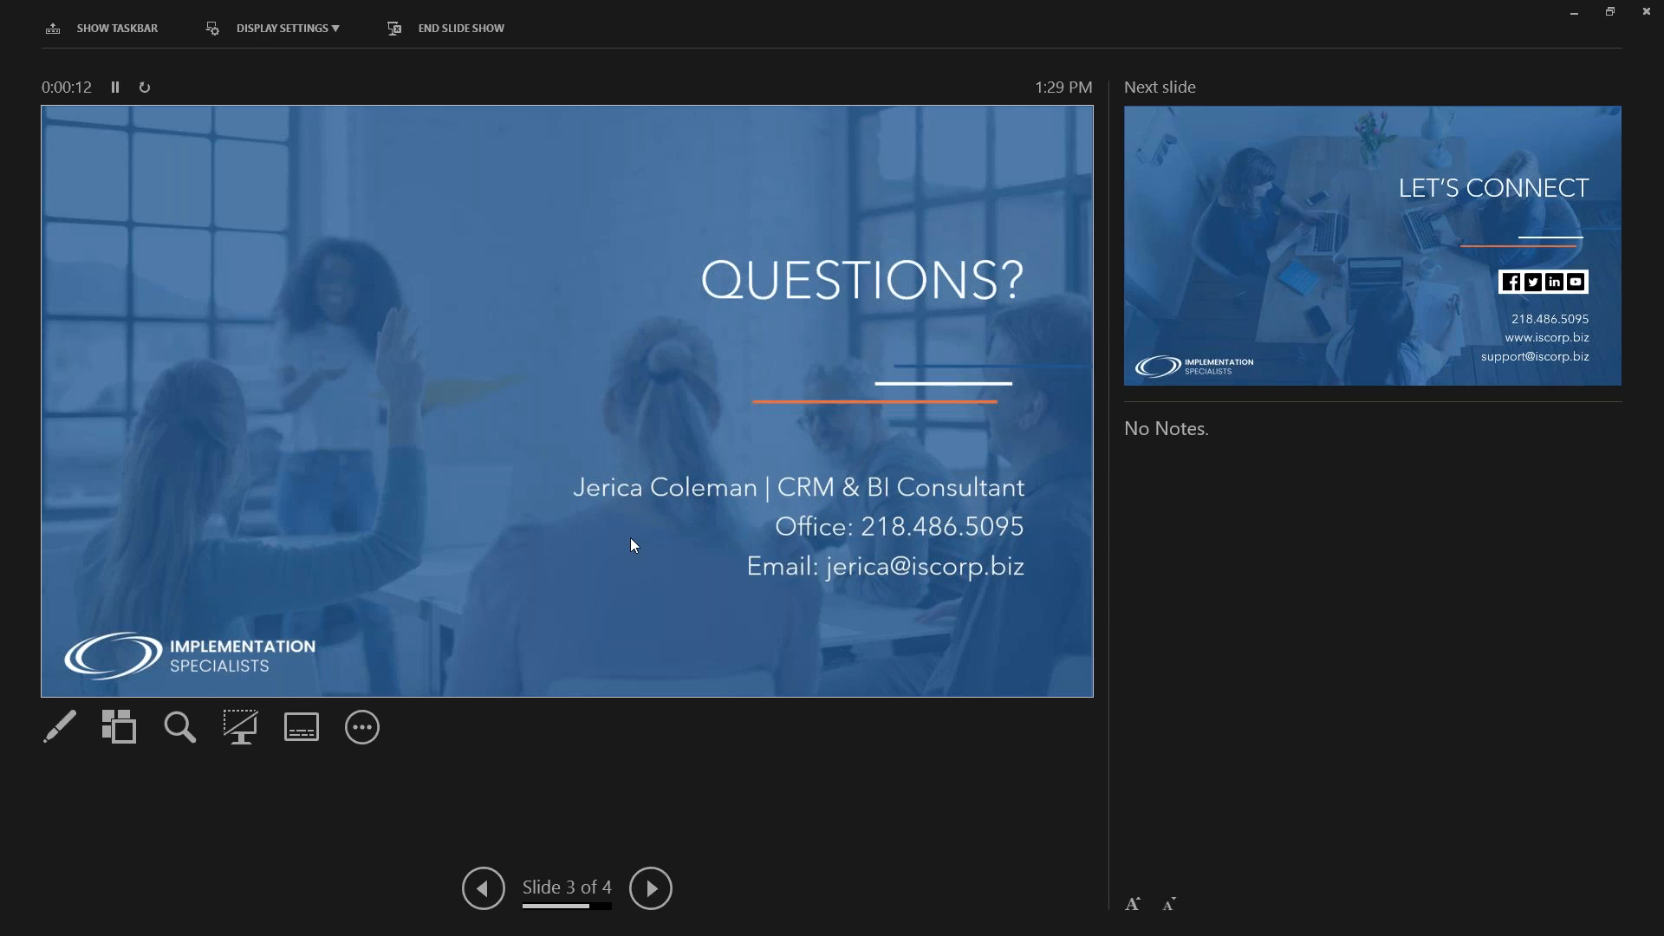
click(651, 887)
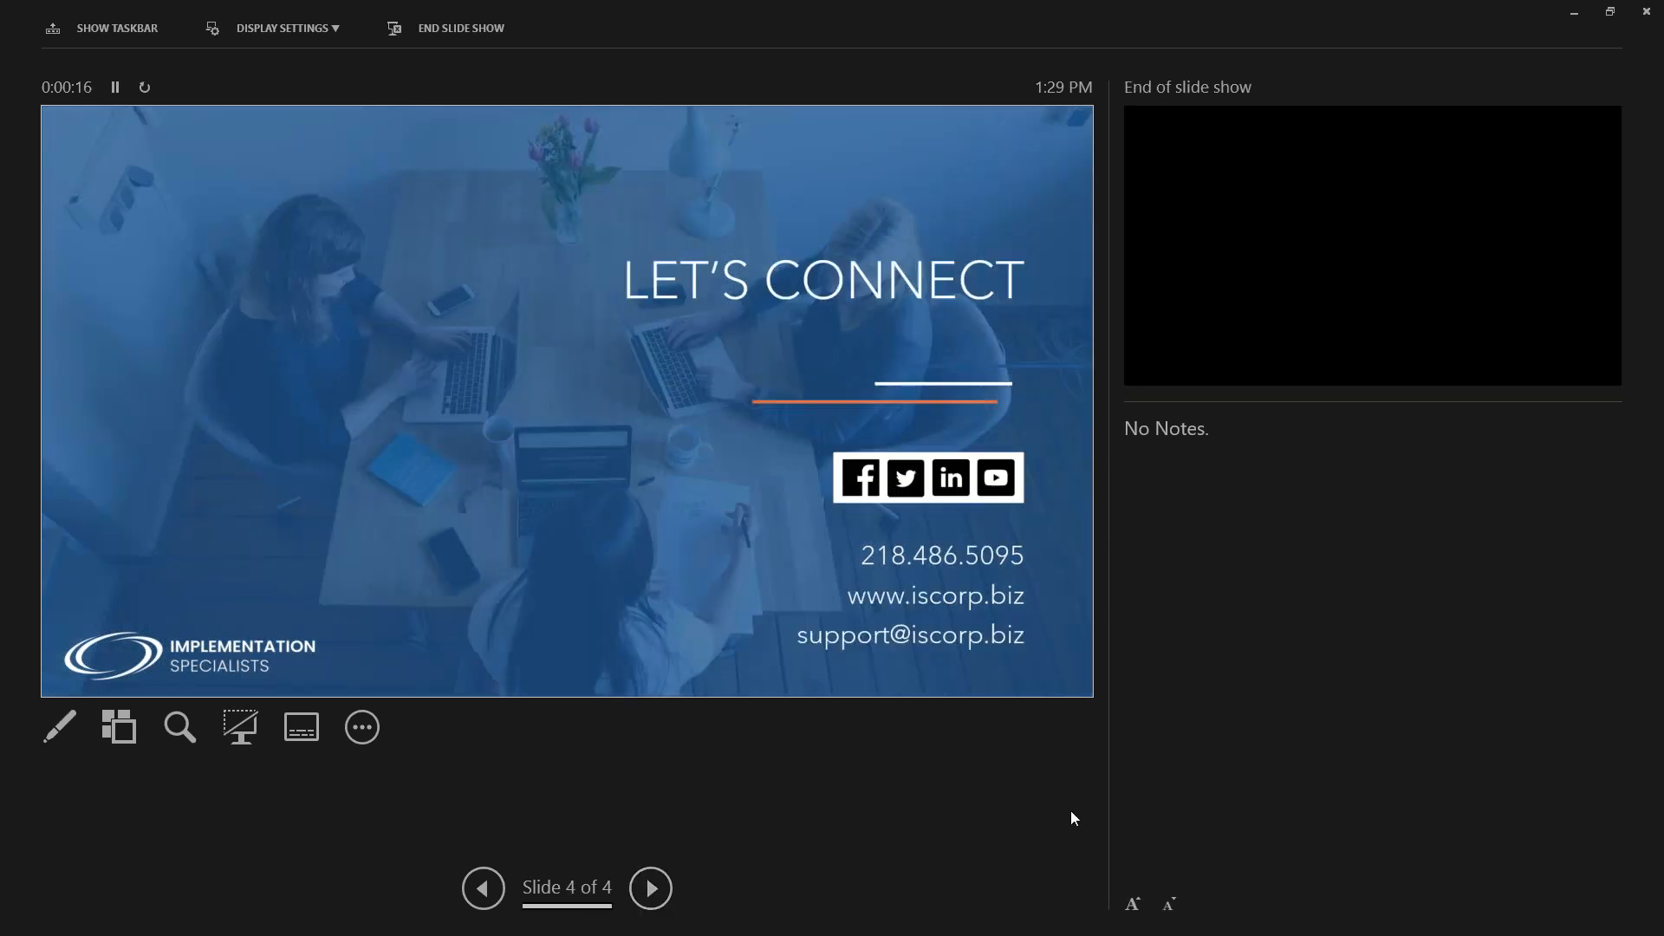